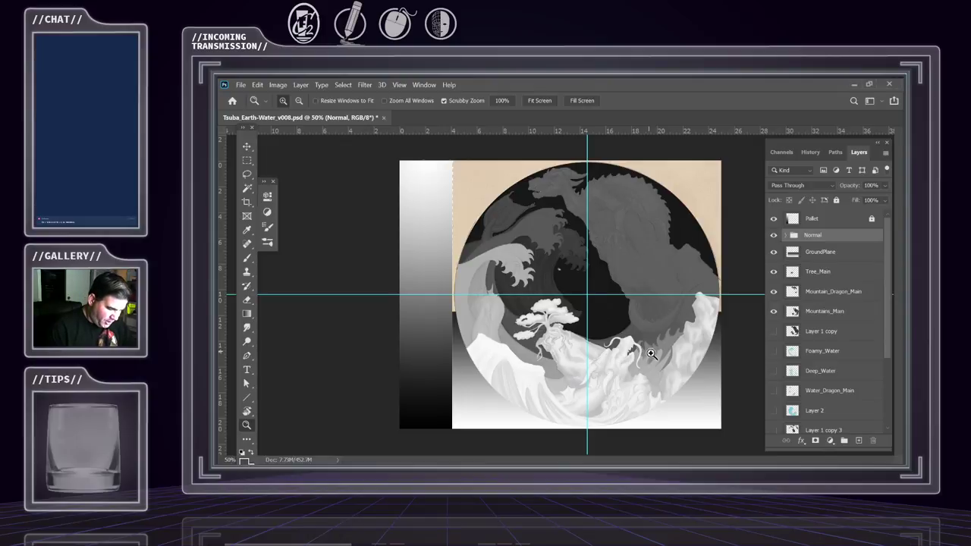
Zoom in on the tsuba and centre the view on the tree and dragon
left_click_drag(650, 357, 654, 359)
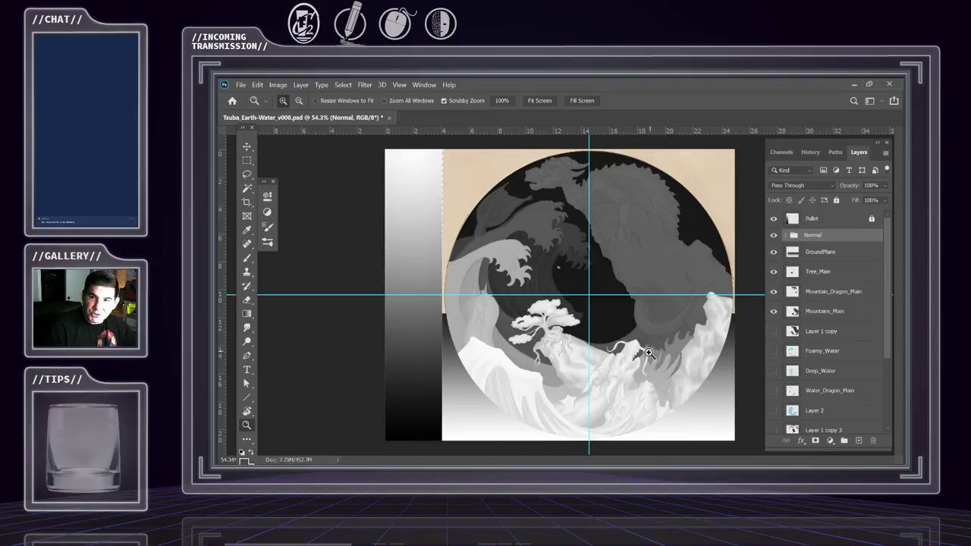
mouse_move(643, 367)
left_mouse_down()
mouse_move(677, 354)
mouse_move(637, 385)
mouse_move(642, 379)
left_mouse_up()
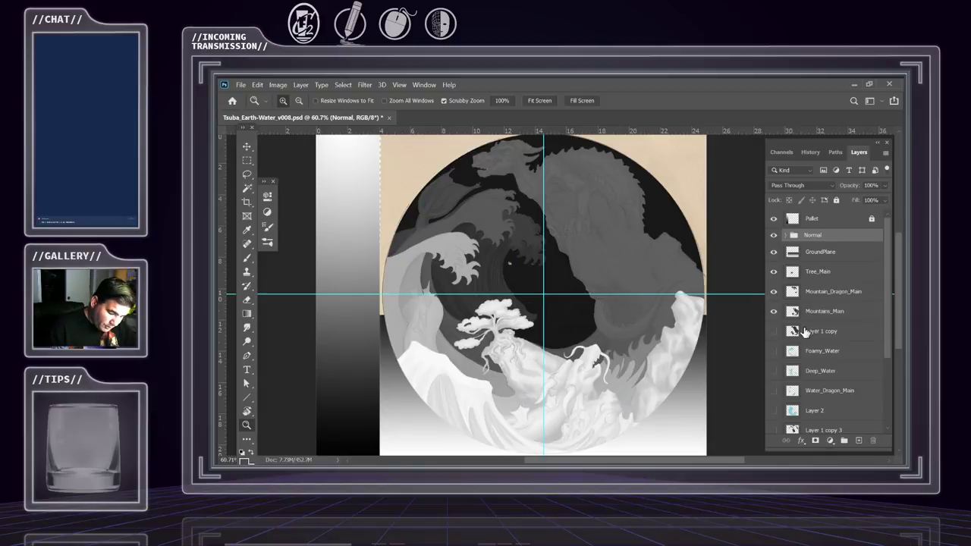
left_click_drag(656, 359, 682, 278)
left_click_drag(615, 328, 684, 395)
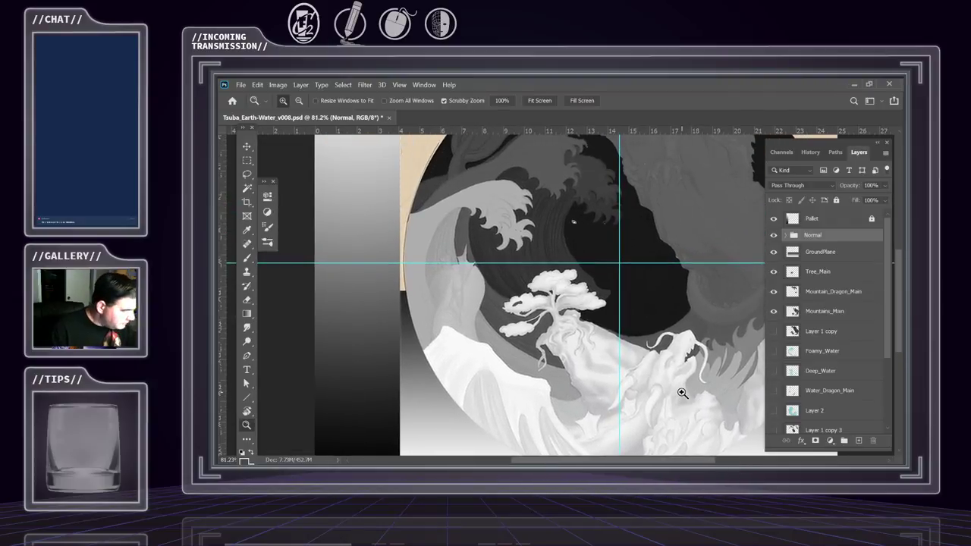
Hide the cyan guides with Ctrl+; and pan across the tree, waves and dragon
key("ctrl+semicolon")
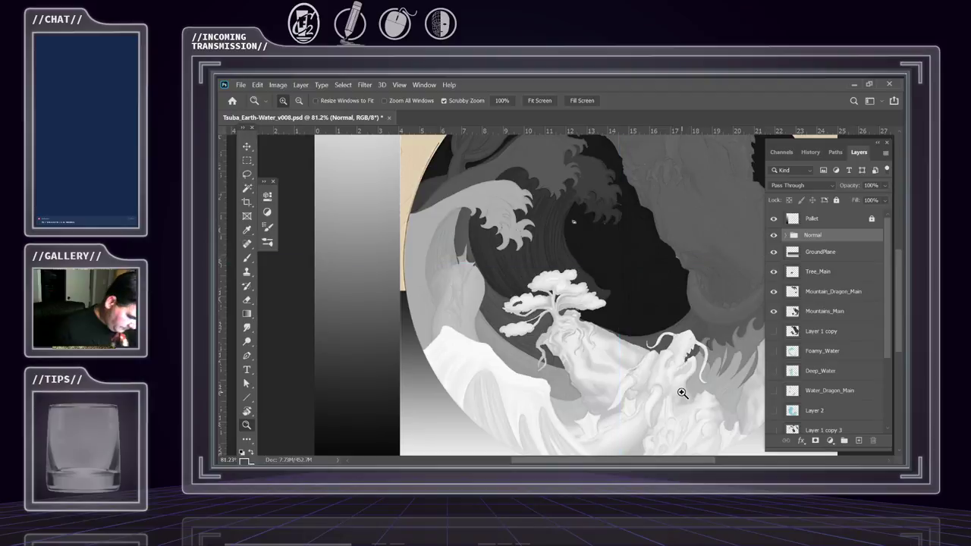
scroll(599, 326, "right", 1)
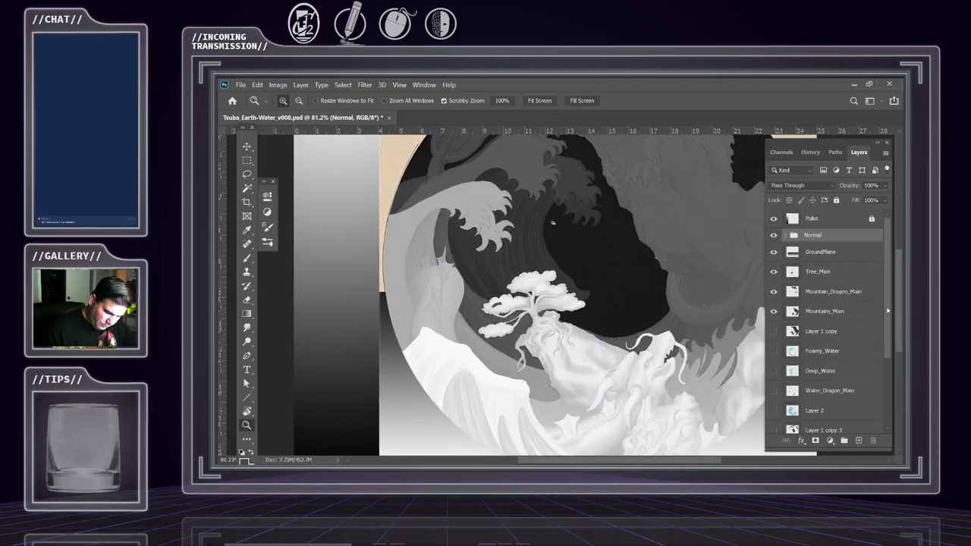
scroll(888, 313, "down", 2)
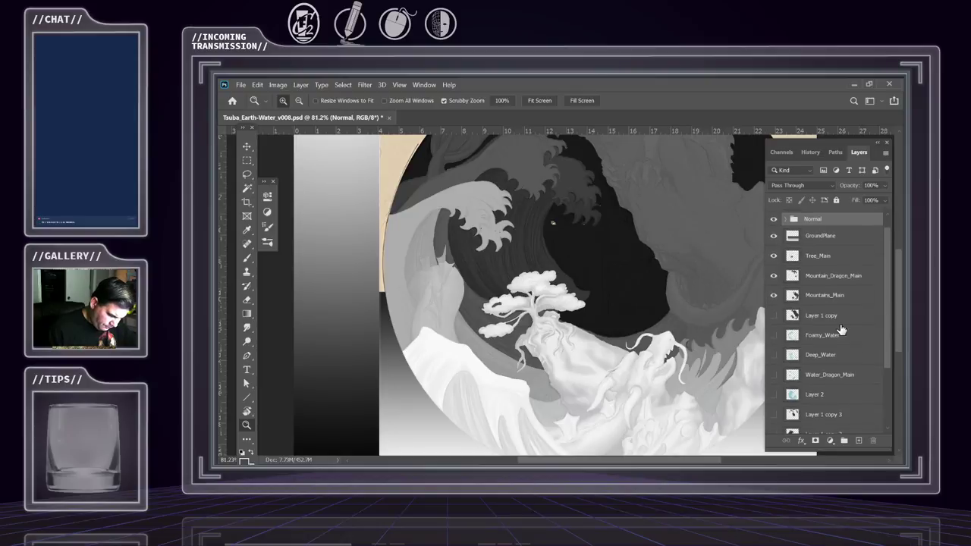
scroll(602, 366, "right", 2)
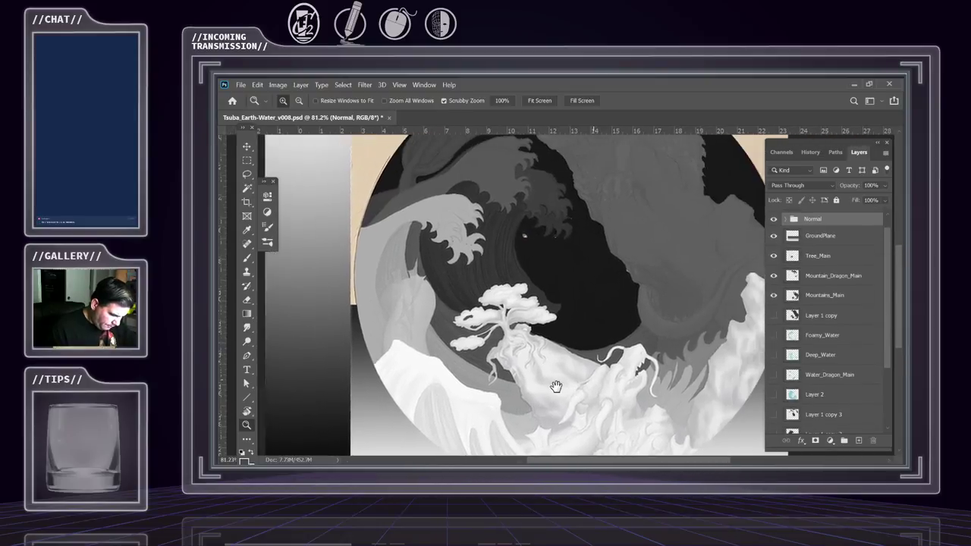
scroll(599, 360, "down", 3)
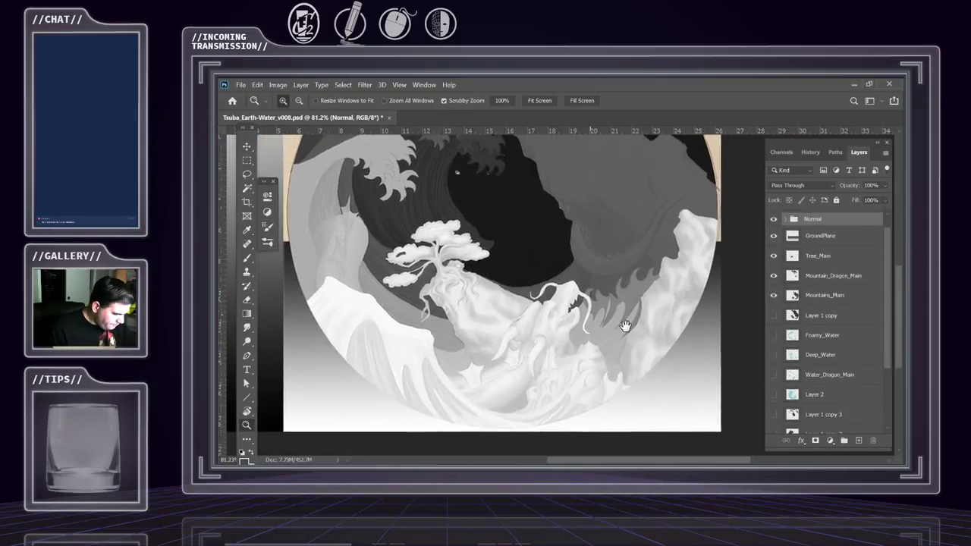
scroll(658, 338, "up", 1)
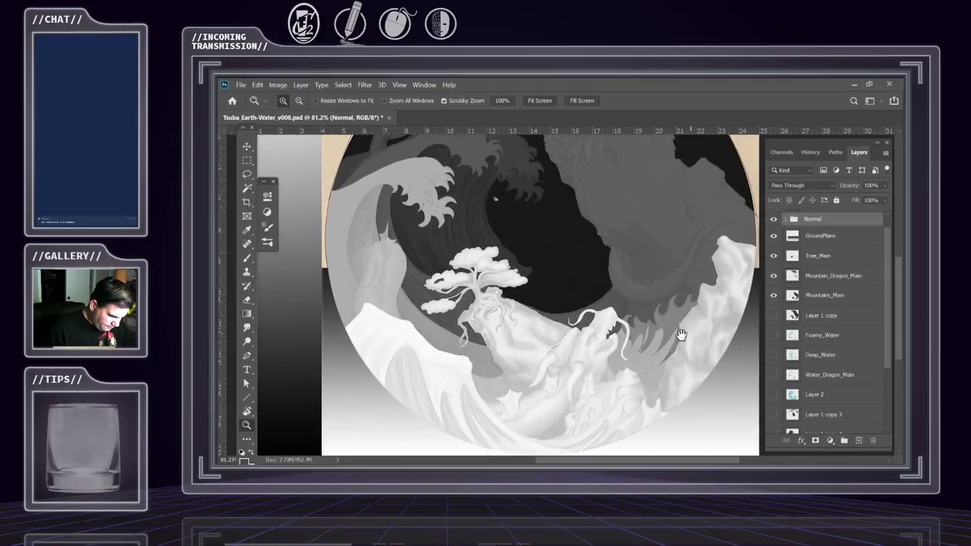
left_click_drag(678, 336, 638, 278)
scroll(599, 409, "up", 5)
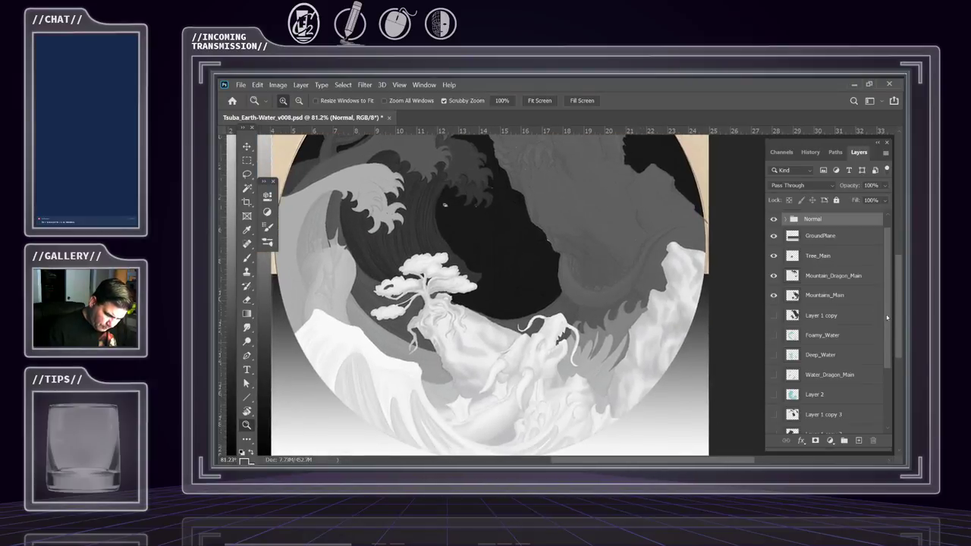
left_click_drag(887, 317, 886, 302)
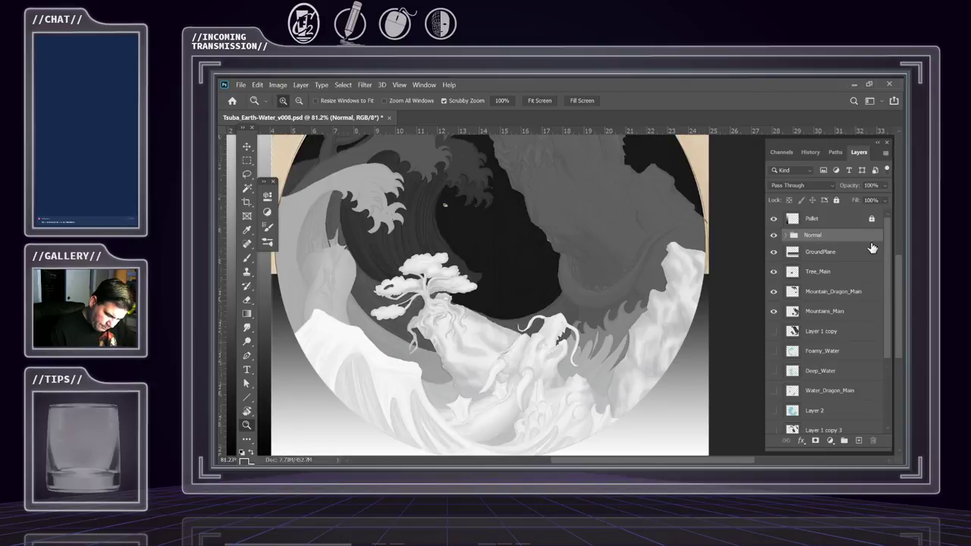
Expand the Normal group, make Layer 9 visible, and zoom to 101% on the tree and dragon
left_click(791, 235)
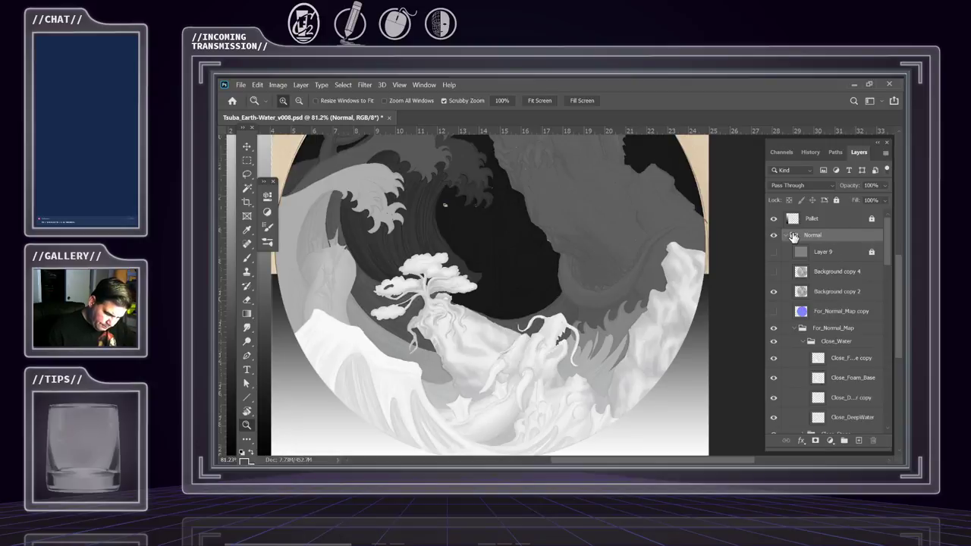
left_click(773, 252)
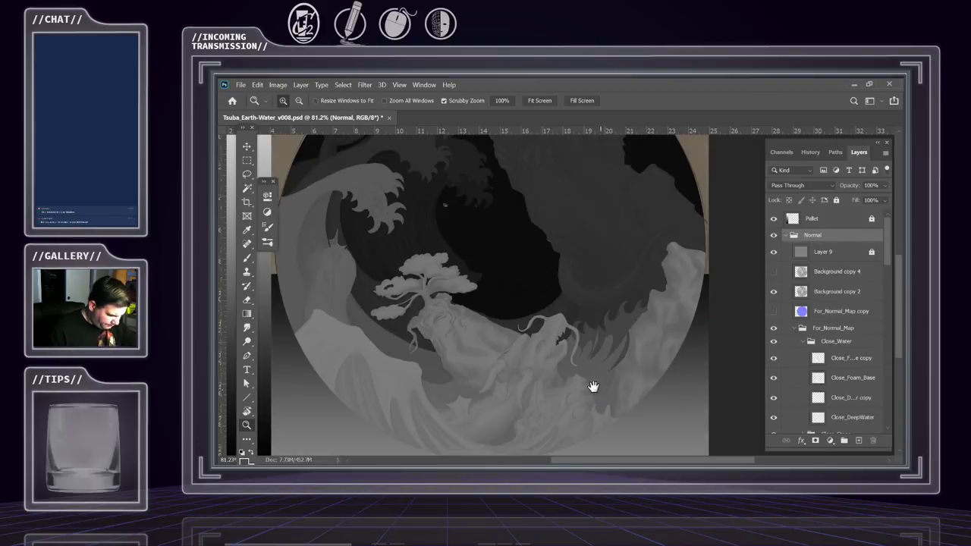
left_click_drag(592, 387, 614, 347)
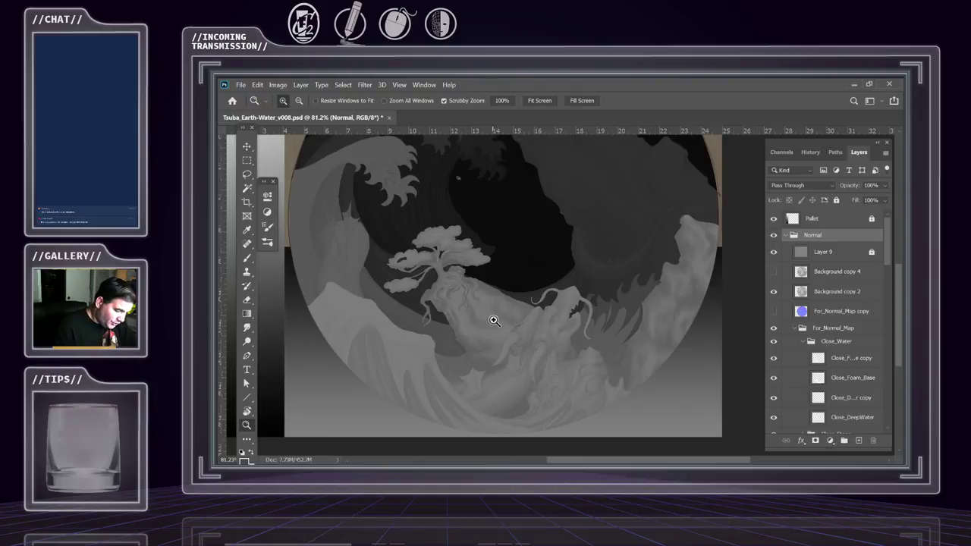
left_click_drag(494, 321, 501, 322)
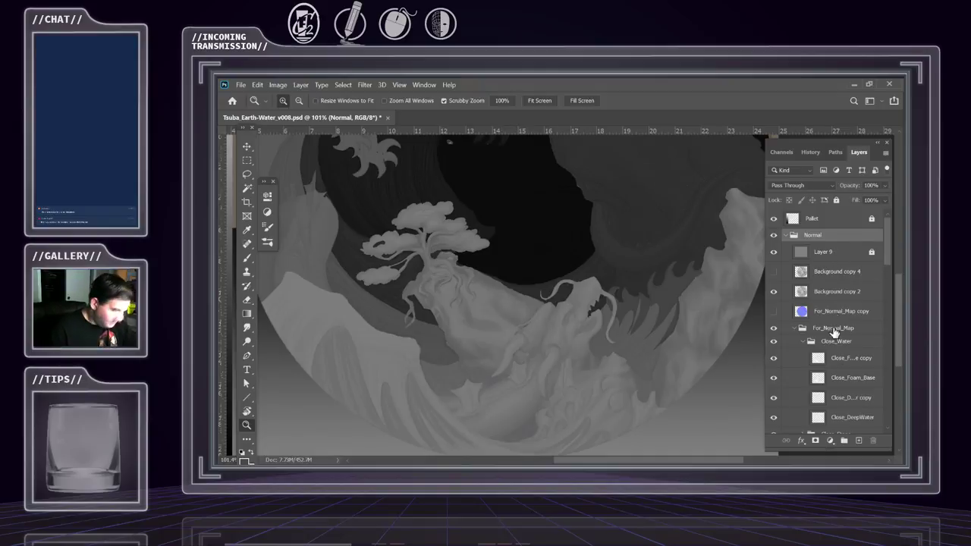
left_click_drag(888, 257, 884, 298)
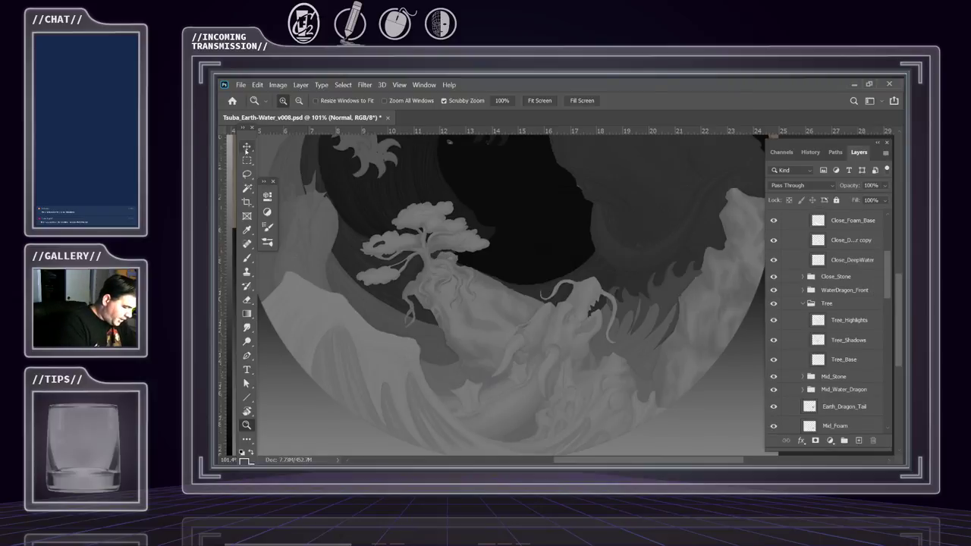
Scroll down the Layers panel and select the Back_Foam 2 group
left_click(247, 147)
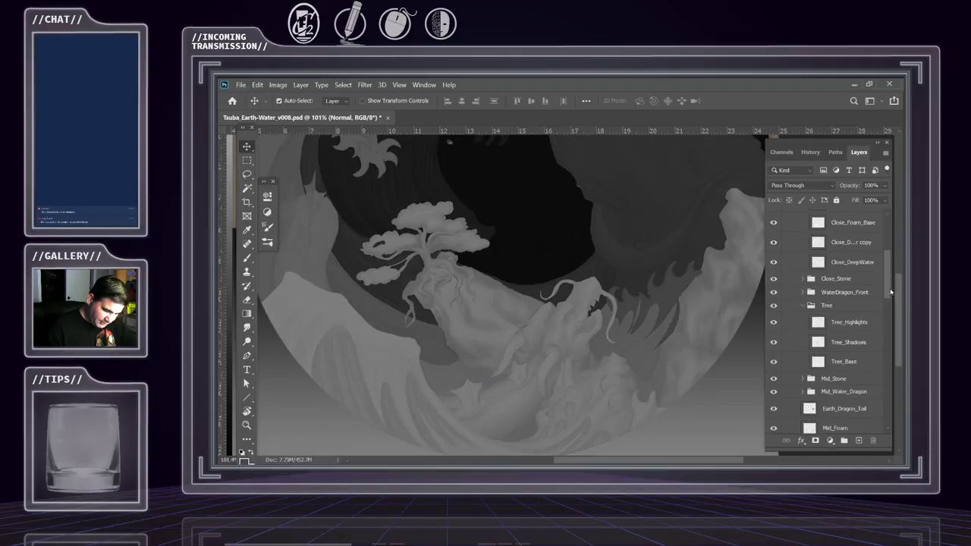
left_click_drag(889, 290, 883, 323)
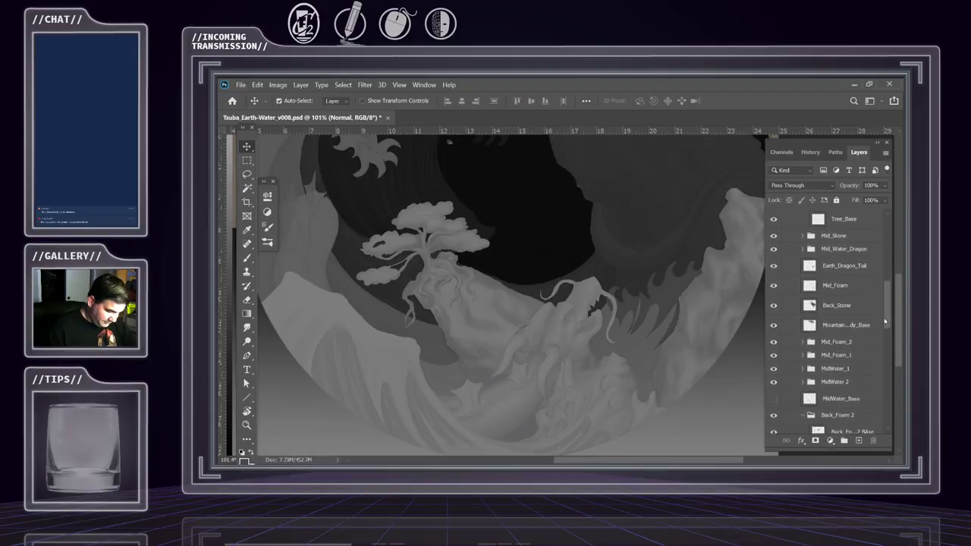
scroll(786, 353, "down", 5)
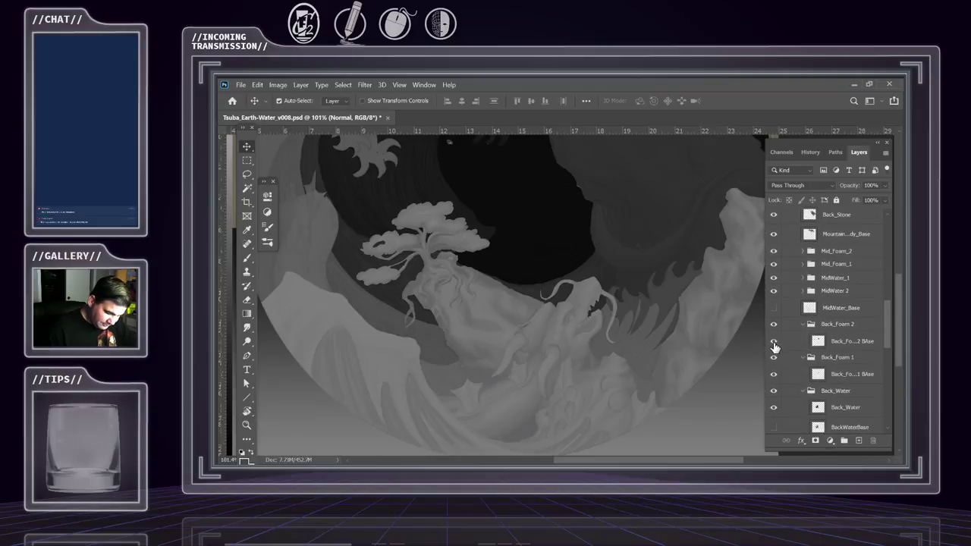
left_click(839, 325)
Scroll back up through the water groups to review the layer stack up to the Tree group
scroll(879, 317, "up", 4)
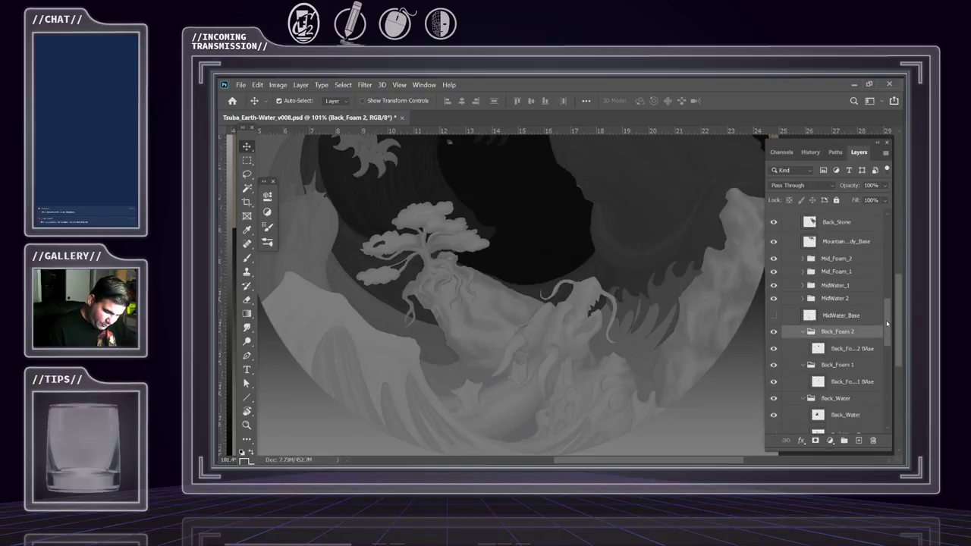
scroll(883, 311, "up", 2)
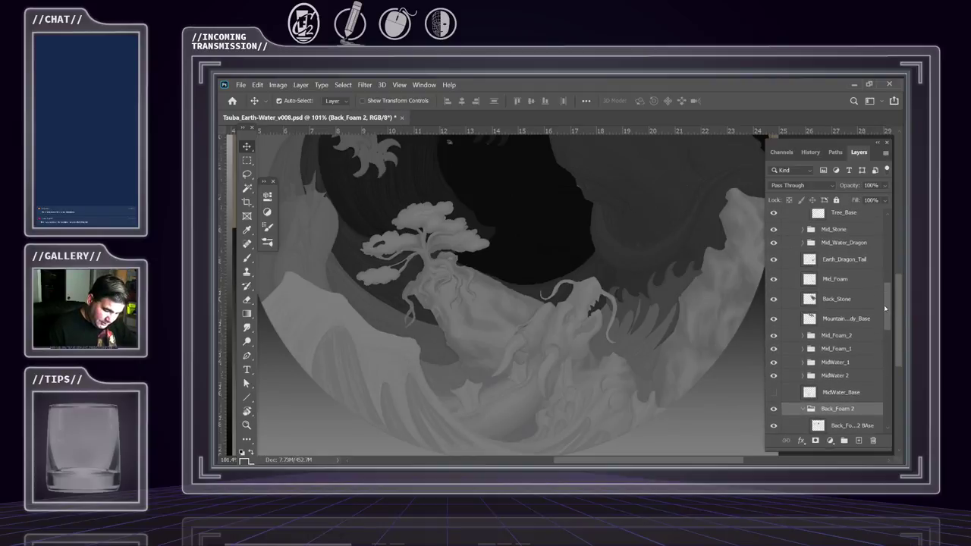
scroll(886, 304, "up", 1)
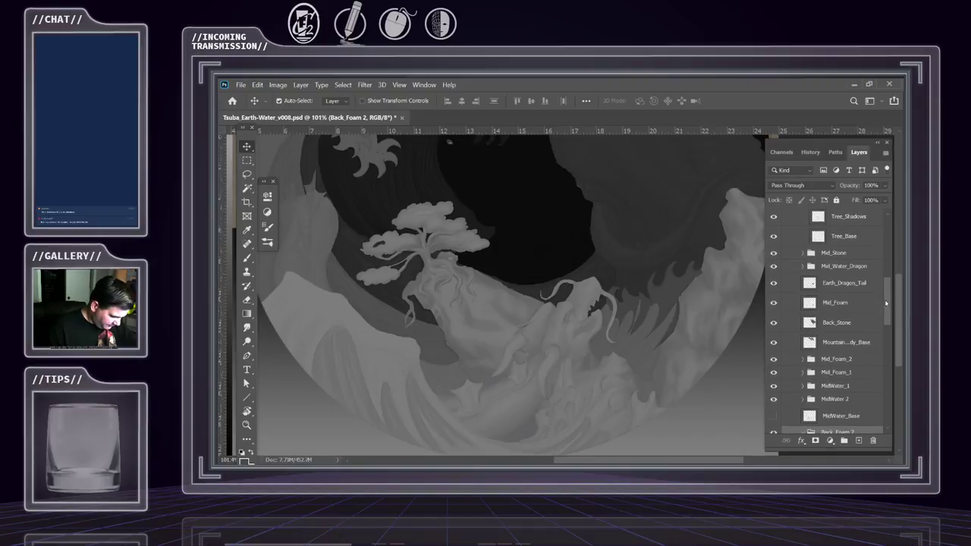
scroll(886, 302, "down", 1)
scroll(888, 302, "up", 1)
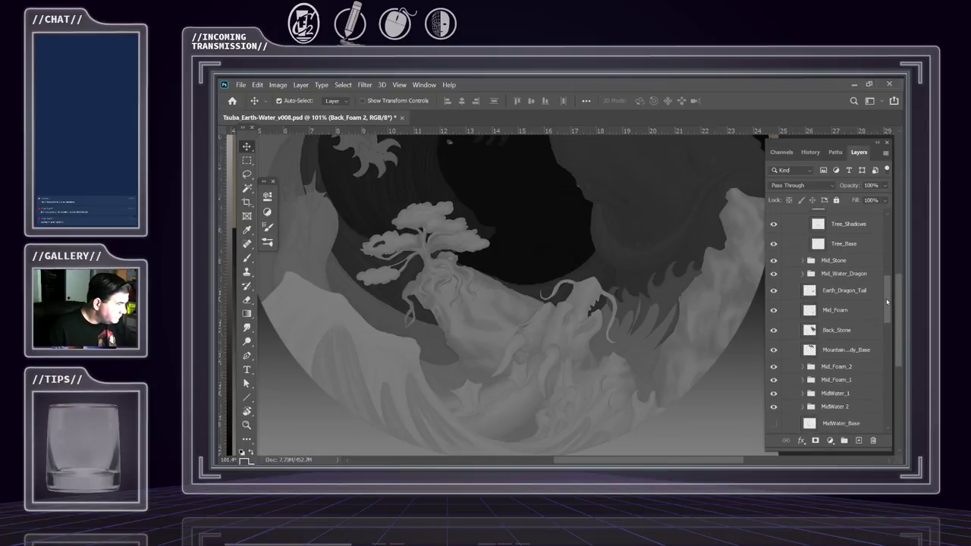
left_click_drag(886, 301, 882, 302)
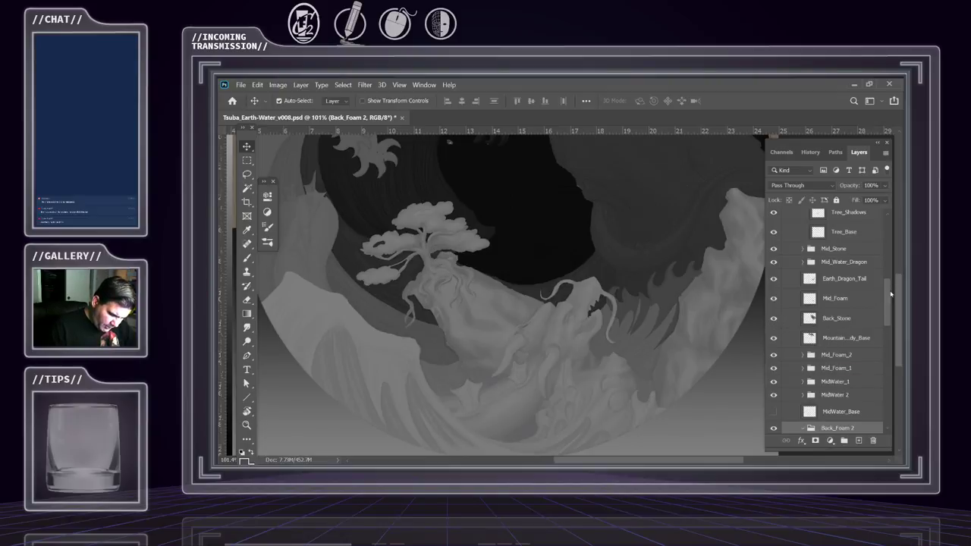
scroll(891, 294, "up", 2)
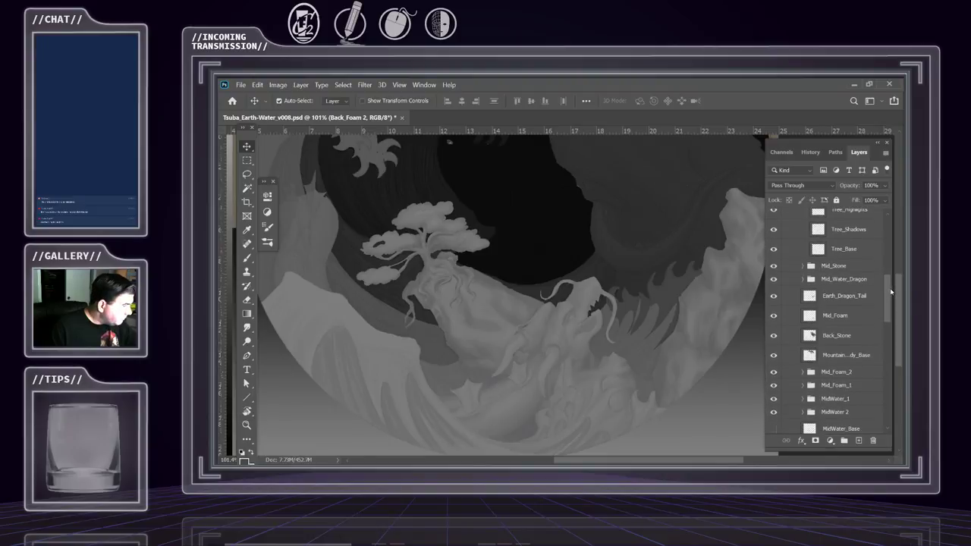
scroll(891, 293, "up", 5)
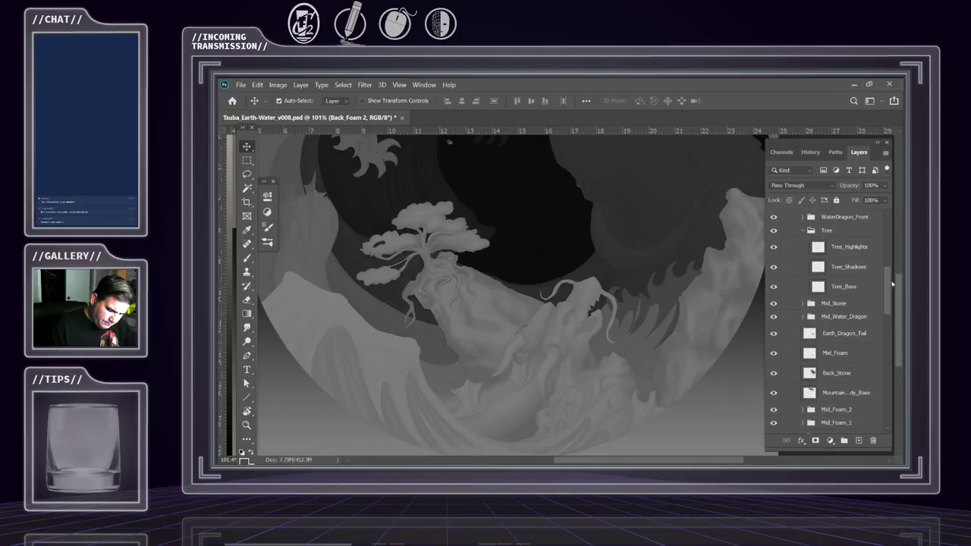
scroll(892, 283, "up", 1)
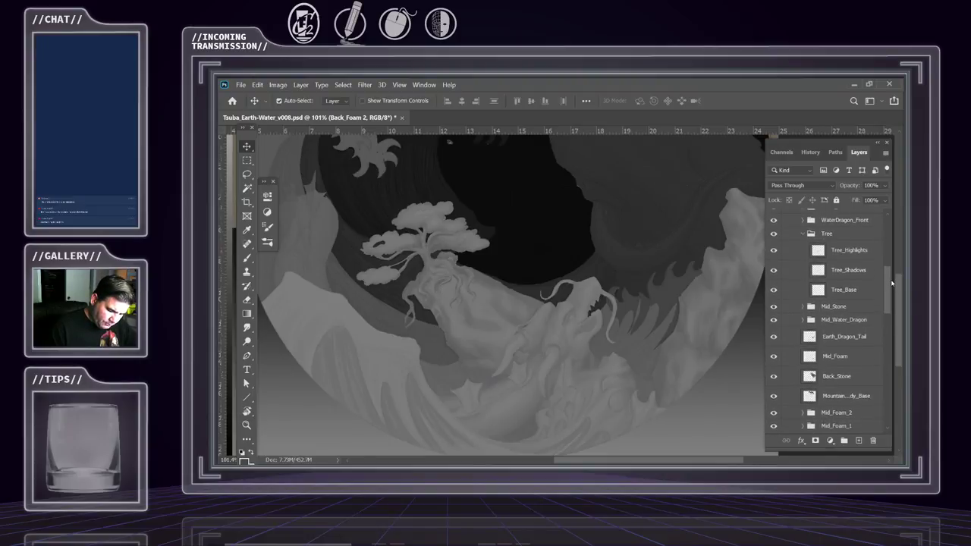
Select Mid_Water_Dragon, toggle its visibility off and on, and expand it
left_click(827, 325)
left_click(774, 323)
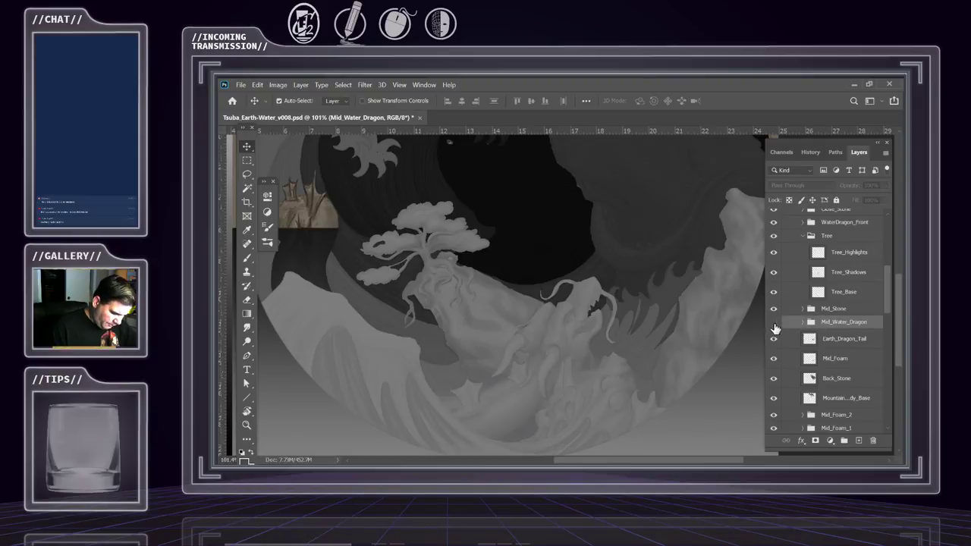
left_click(775, 324)
left_click(802, 322)
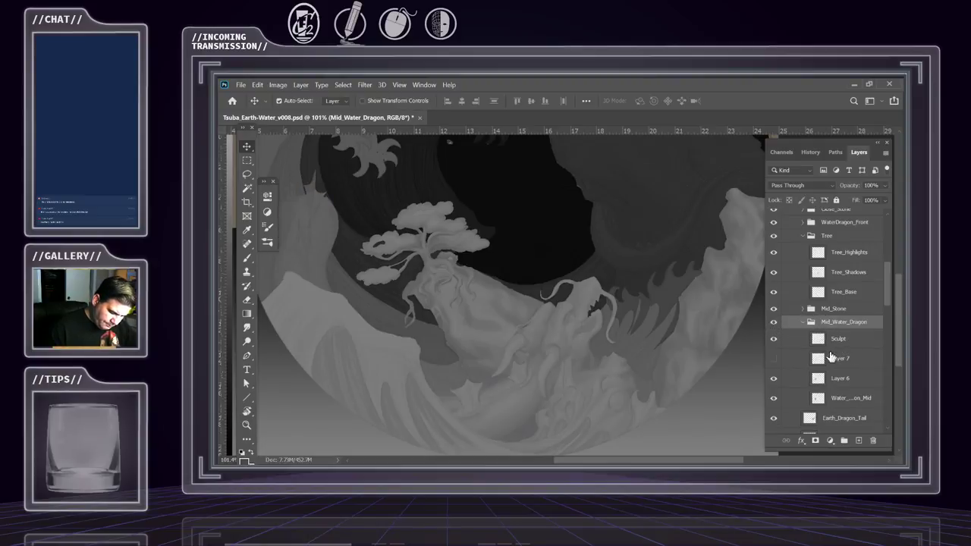
Add a new layer above Sculpt and zoom to 206% on the dragon head
left_click(851, 341)
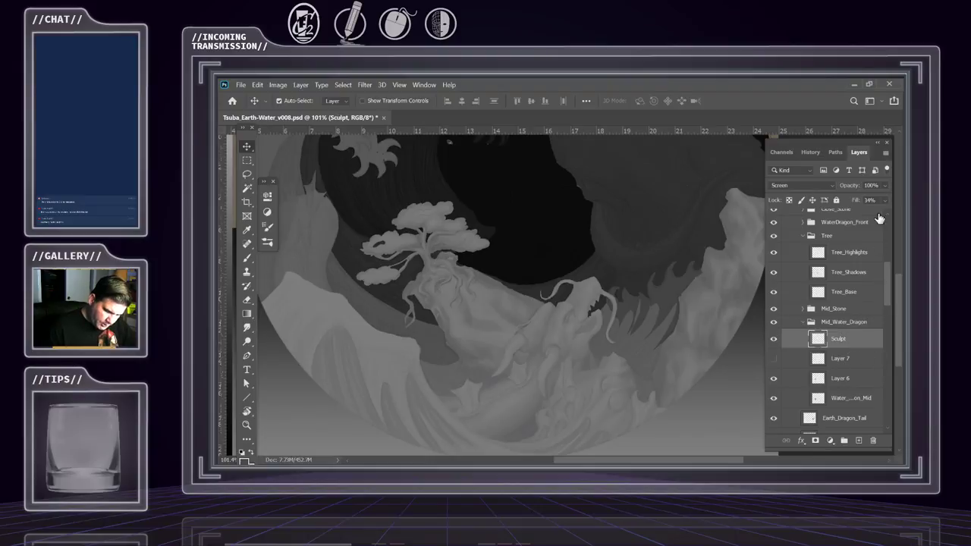
left_click(884, 154)
left_click(804, 97)
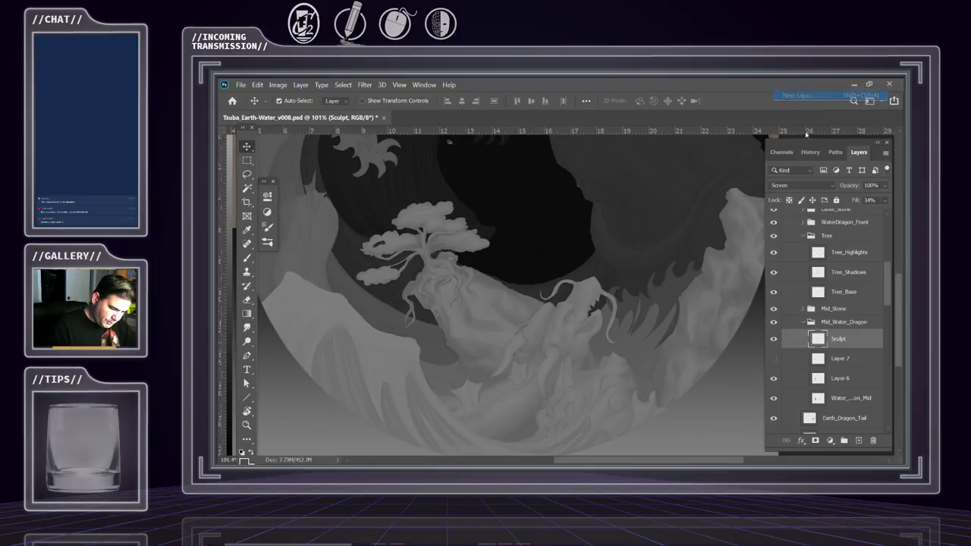
key("Return")
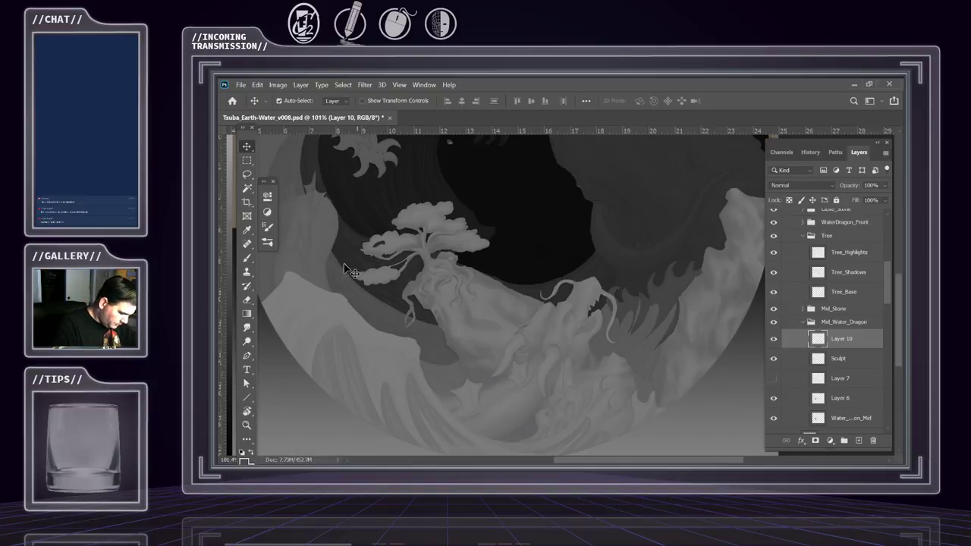
left_click_drag(412, 280, 522, 309)
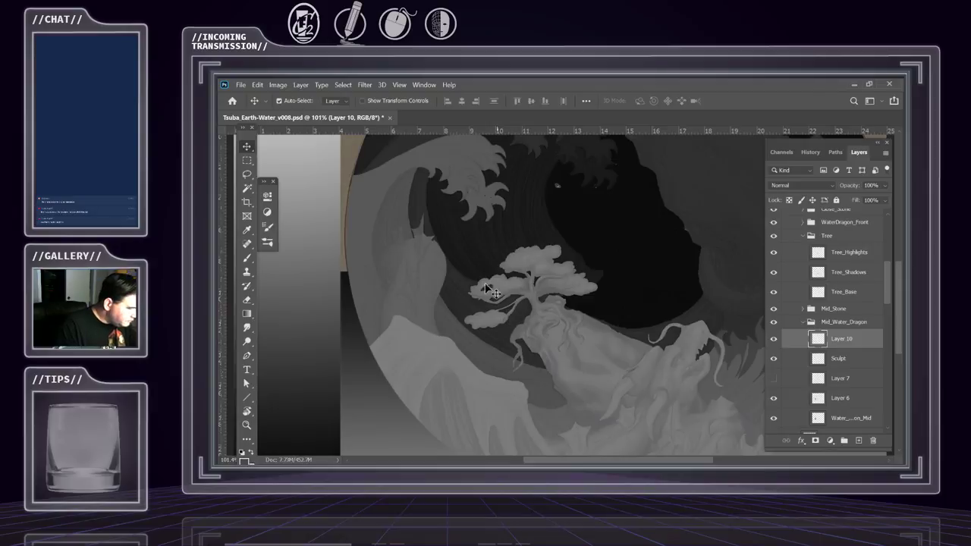
left_click_drag(429, 278, 535, 285)
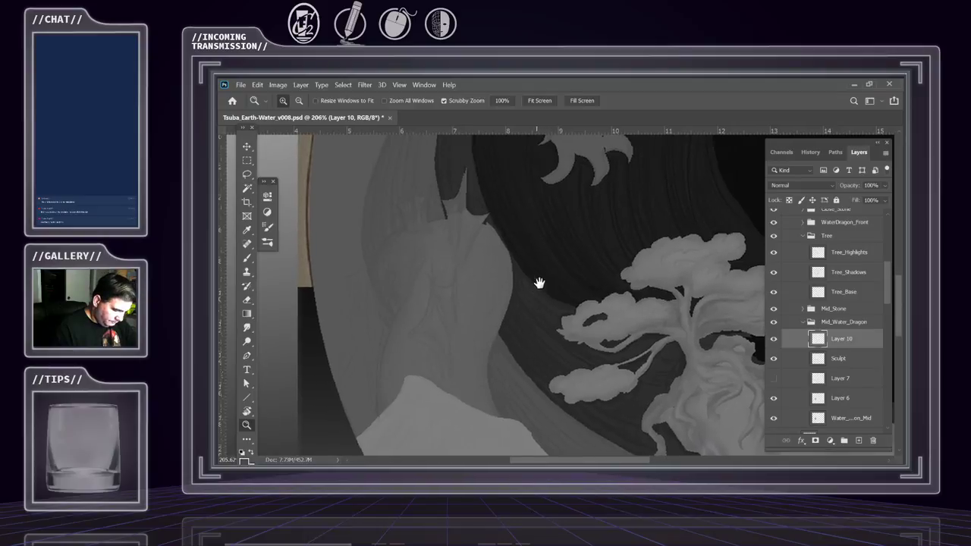
Show the Sculpt layer and sample the dragon's mid-grey as the foreground colour
left_click(773, 359)
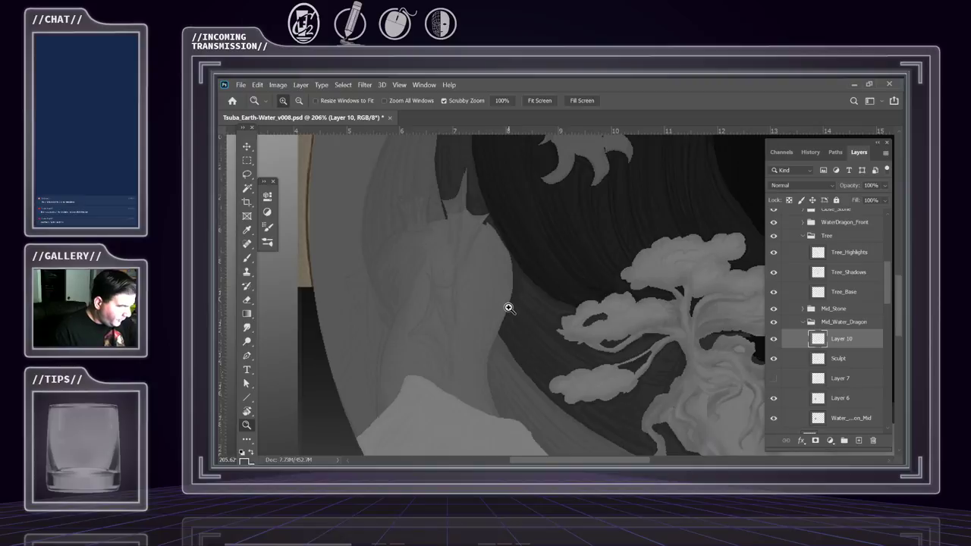
key("i")
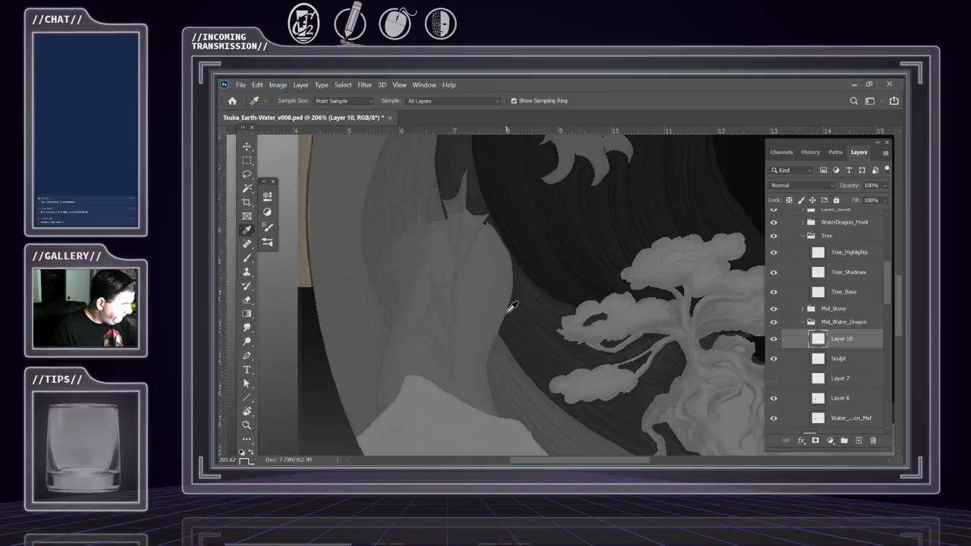
left_click(470, 234)
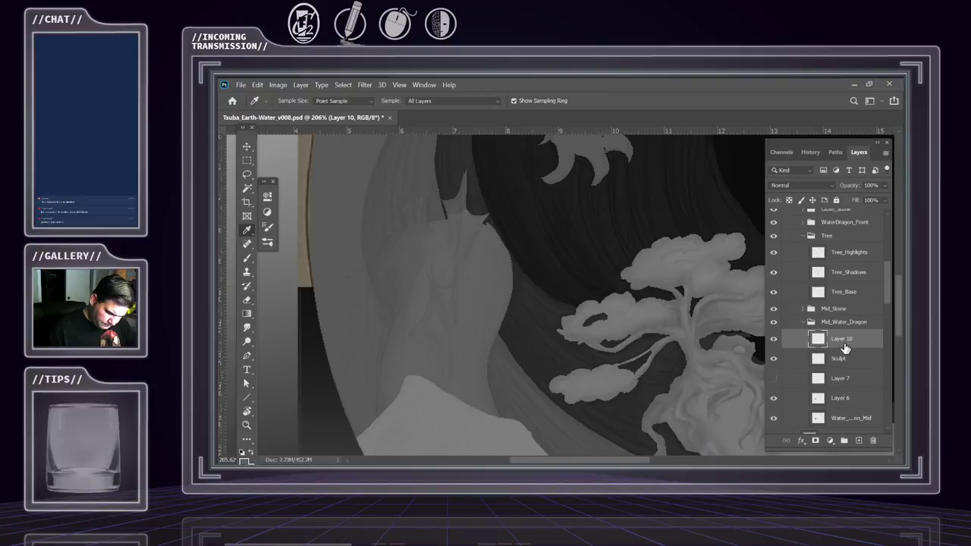
left_click(511, 258)
key("b")
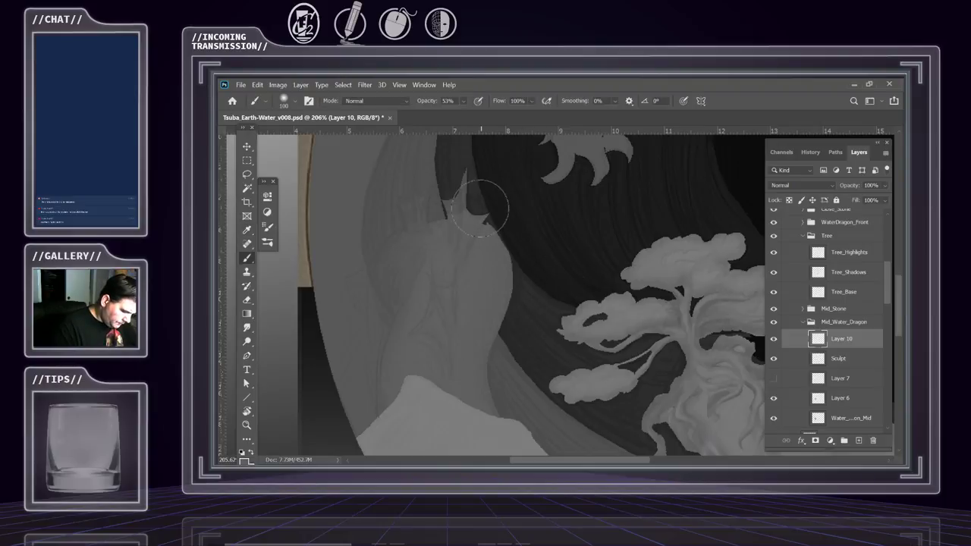
Make Water_Dragon_Mid the active layer with the Magic Wand ready
left_click(841, 419)
key("w")
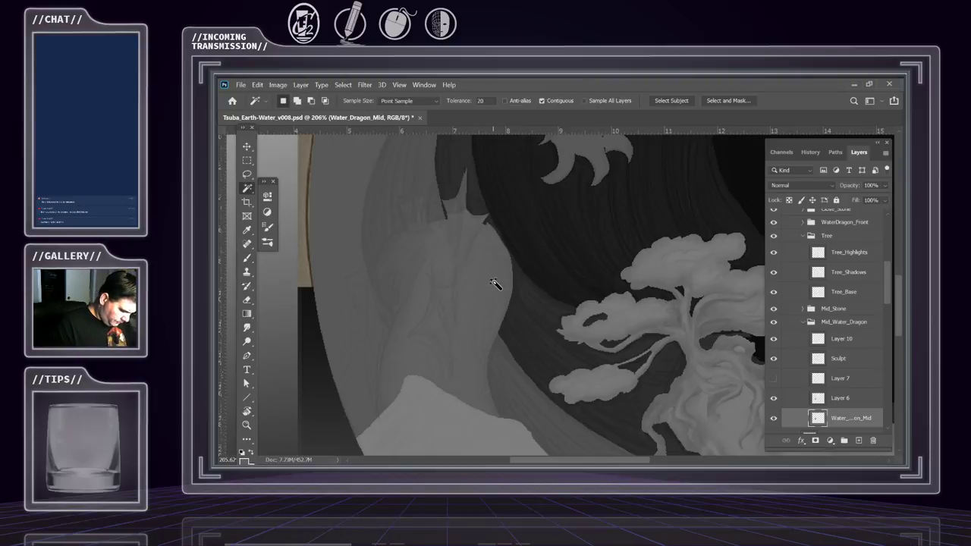
left_click(247, 146)
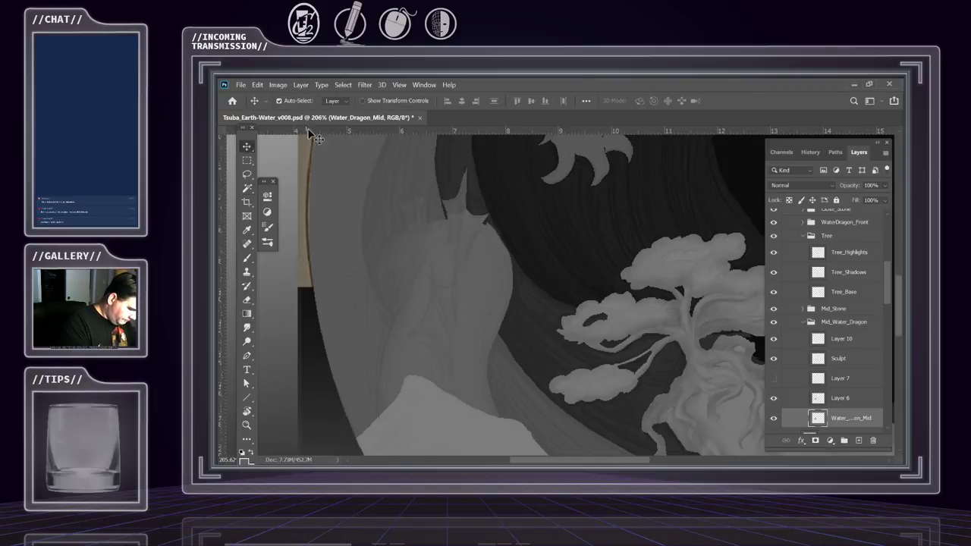
Magic Wand-select the grey dragon-head shape and target Layer 10
left_click(247, 188)
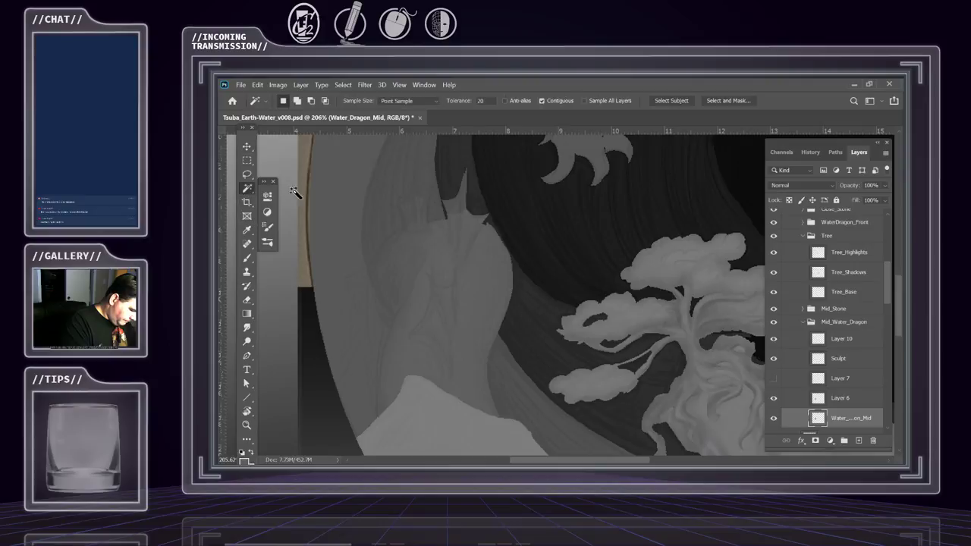
left_click(495, 314)
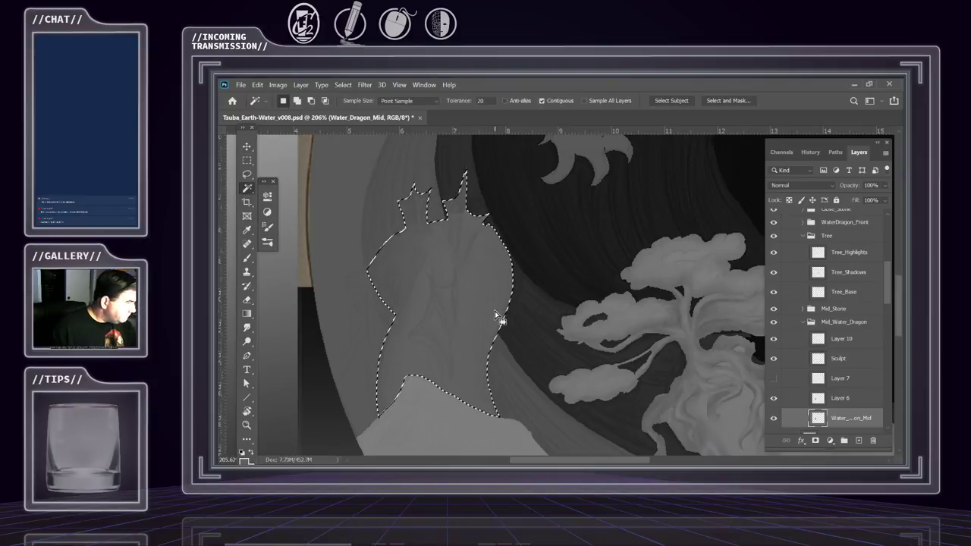
left_click(843, 339)
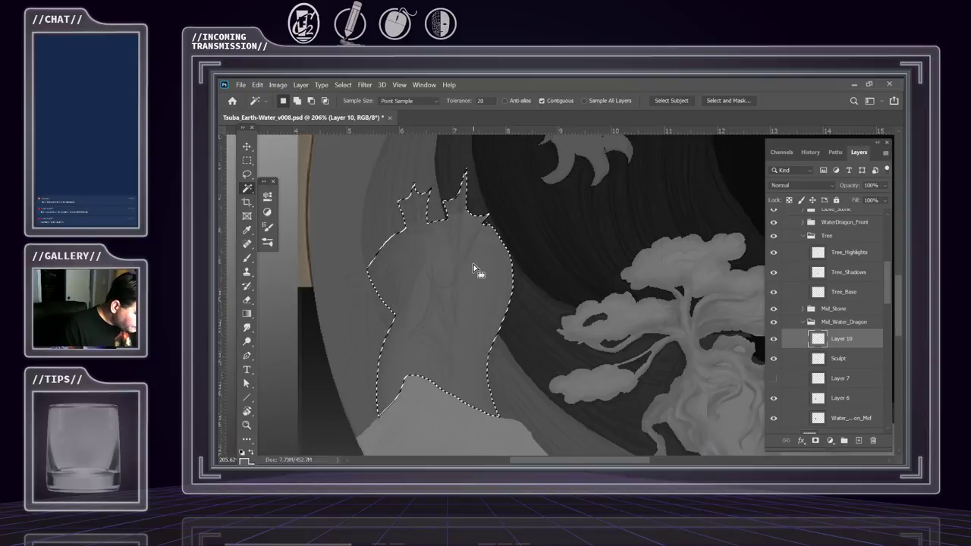
Paint a white highlight along the head's top spike with a 20 px brush
key("b")
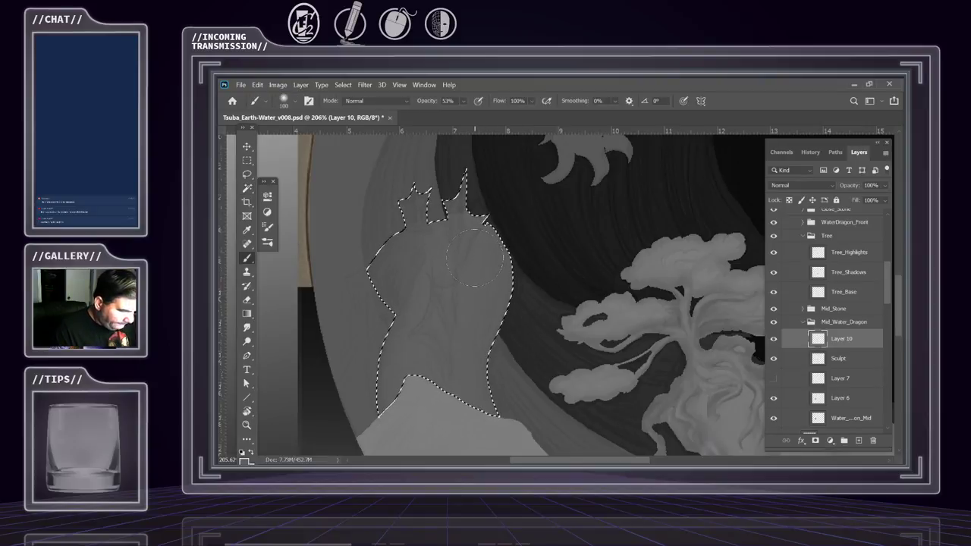
key("bracketleft")
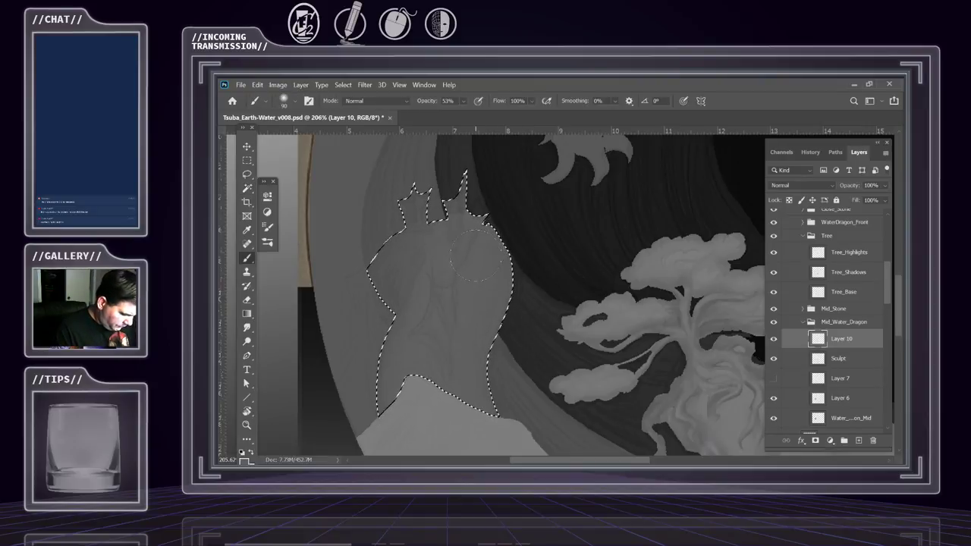
key("bracketleft")
key("bracketleft")
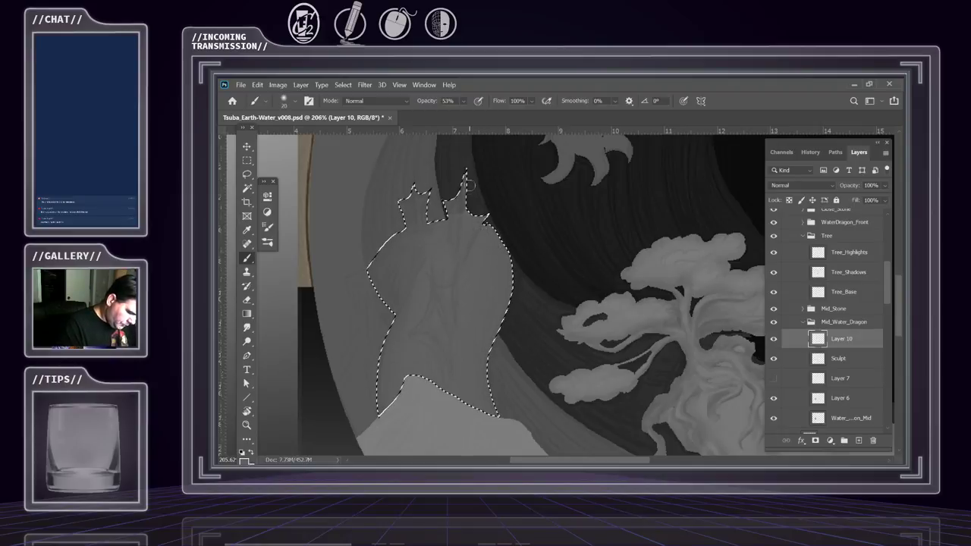
left_click_drag(467, 173, 461, 261)
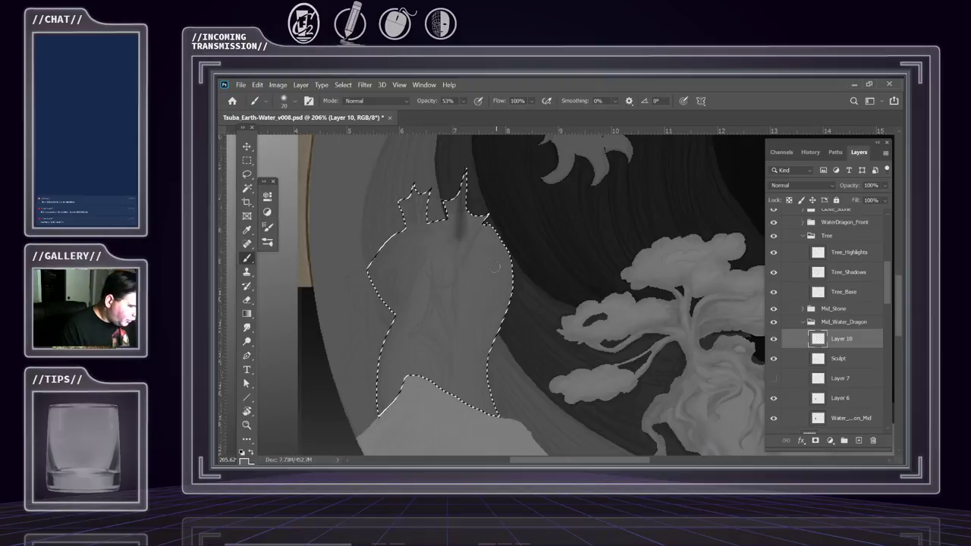
key("ctrl+z")
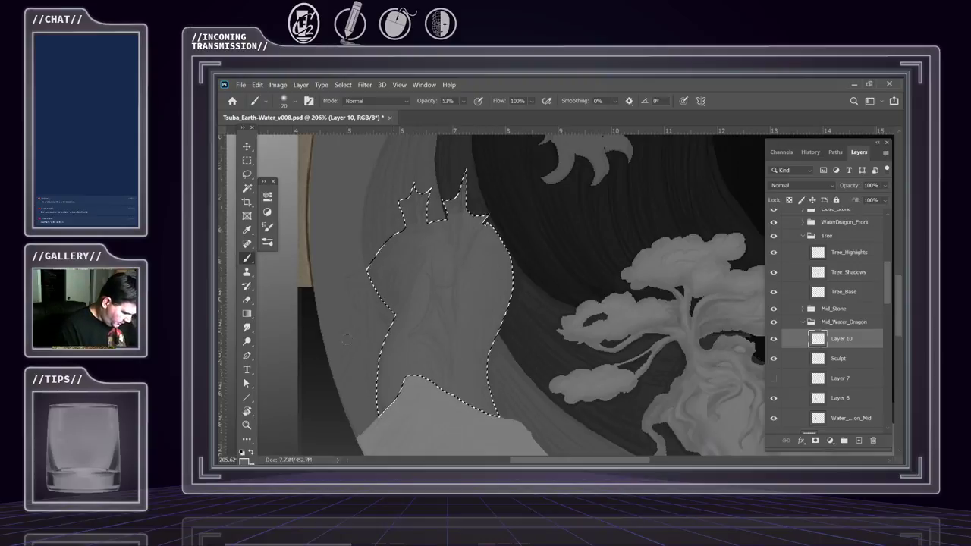
left_click_drag(250, 137, 251, 108)
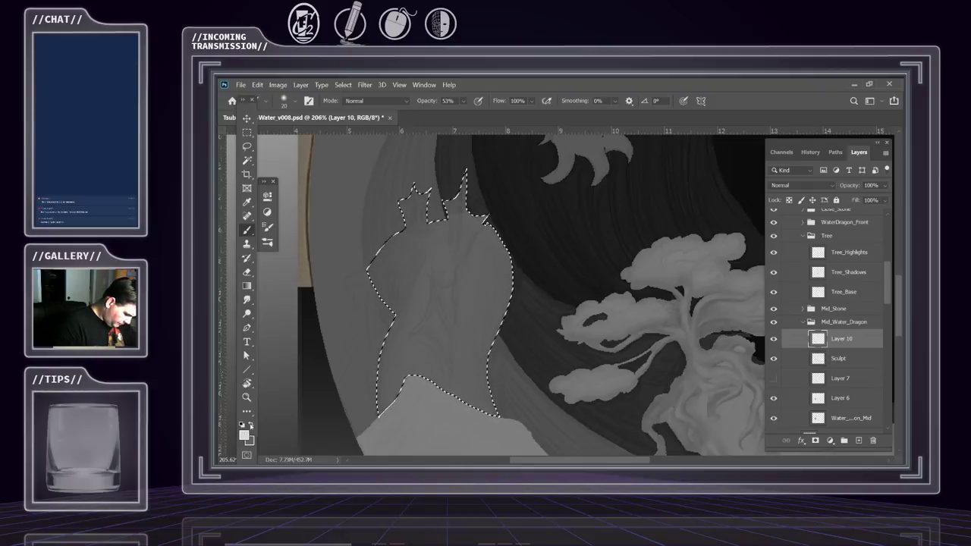
key("x")
left_click_drag(464, 172, 463, 194)
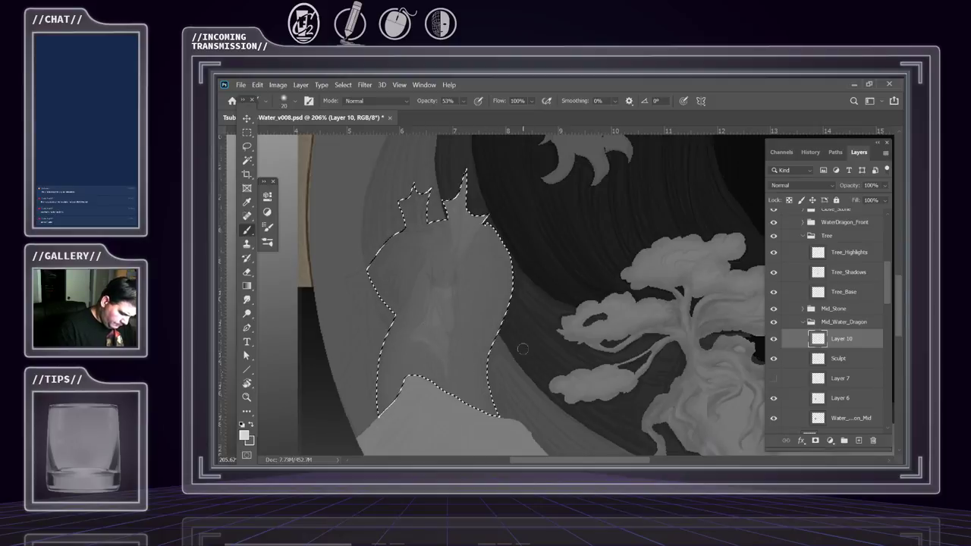
key("e")
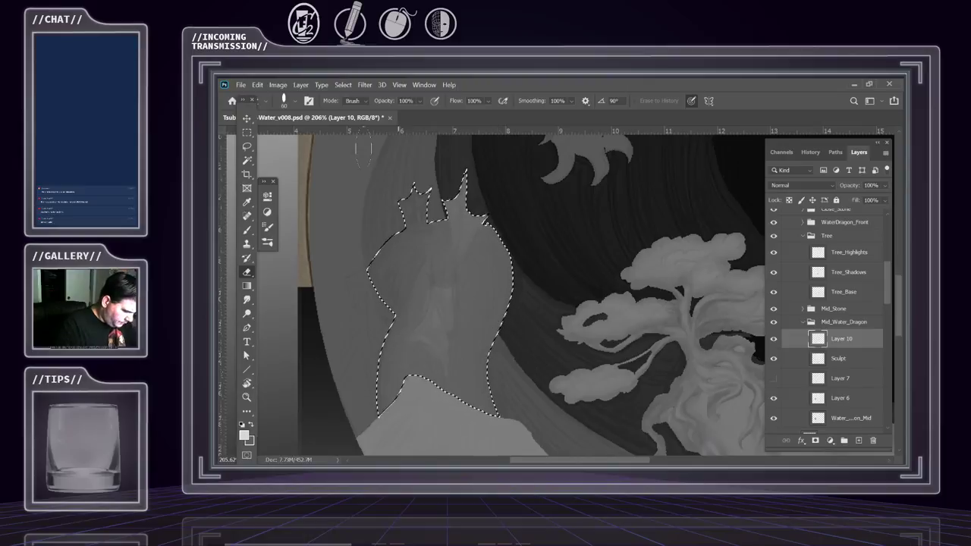
Choose the Soft Eraser preset at 50% opacity and maximize the Photoshop window
left_click(294, 103)
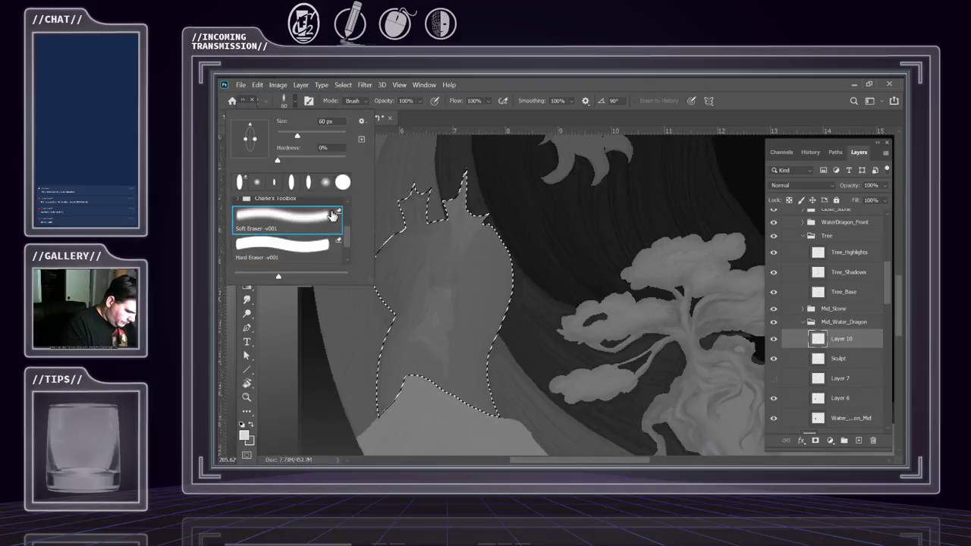
double_click(523, 84)
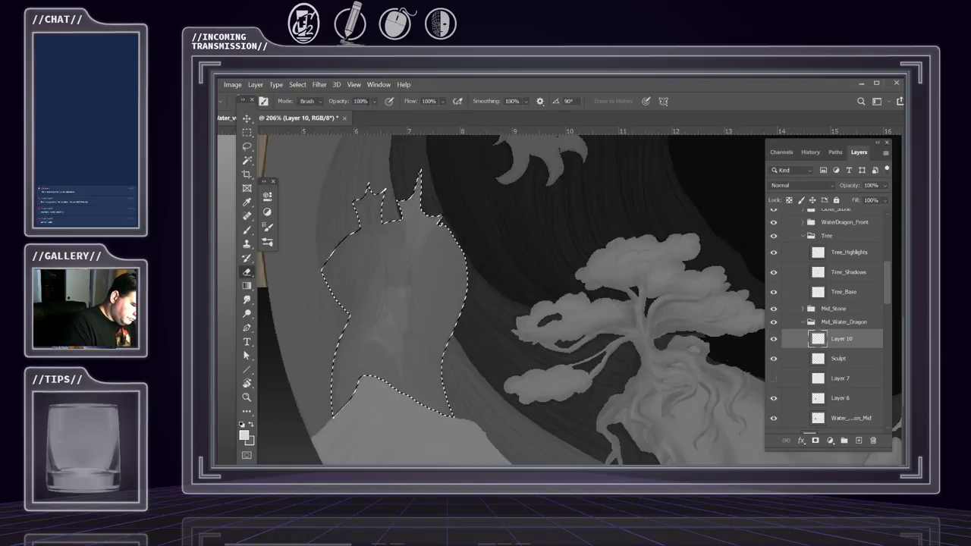
key("Return")
type("5")
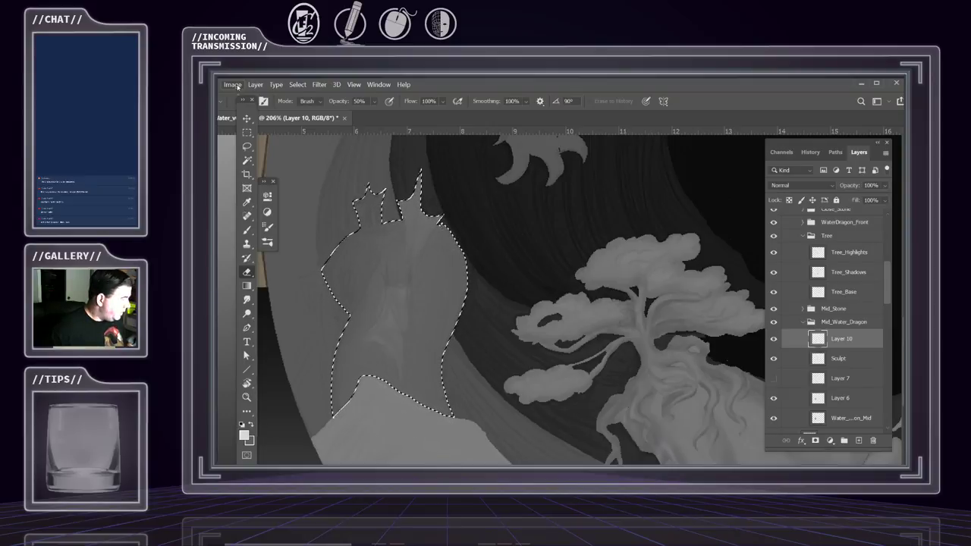
left_click(875, 86)
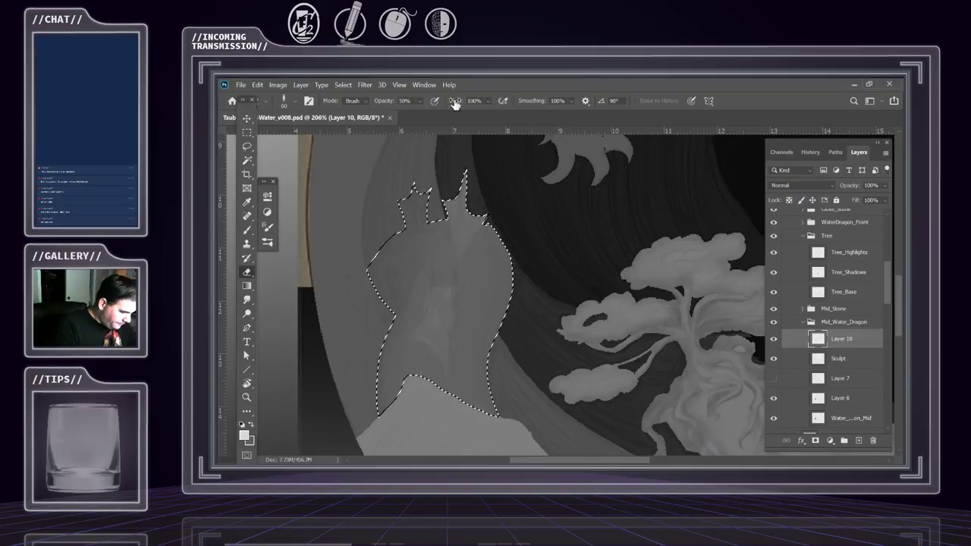
key("F5")
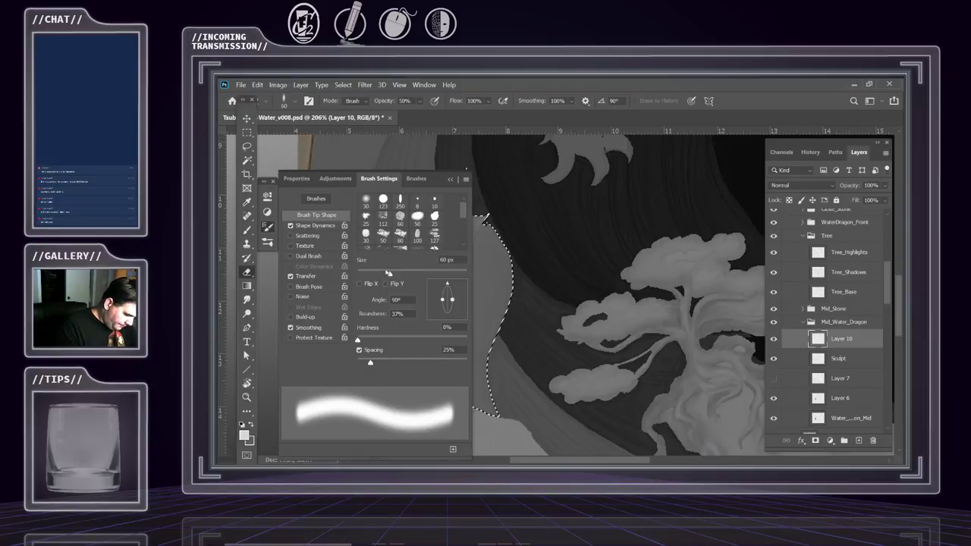
left_click(315, 226)
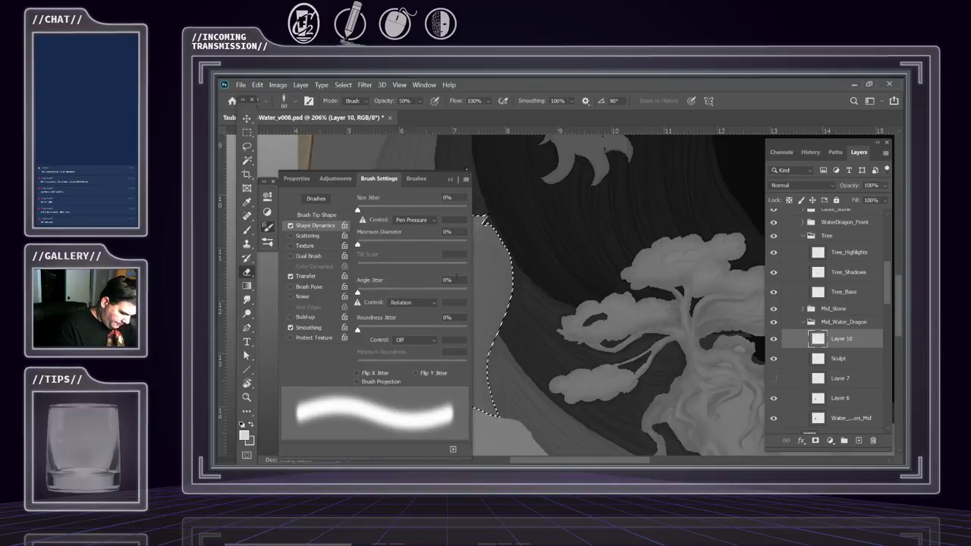
left_click(429, 303)
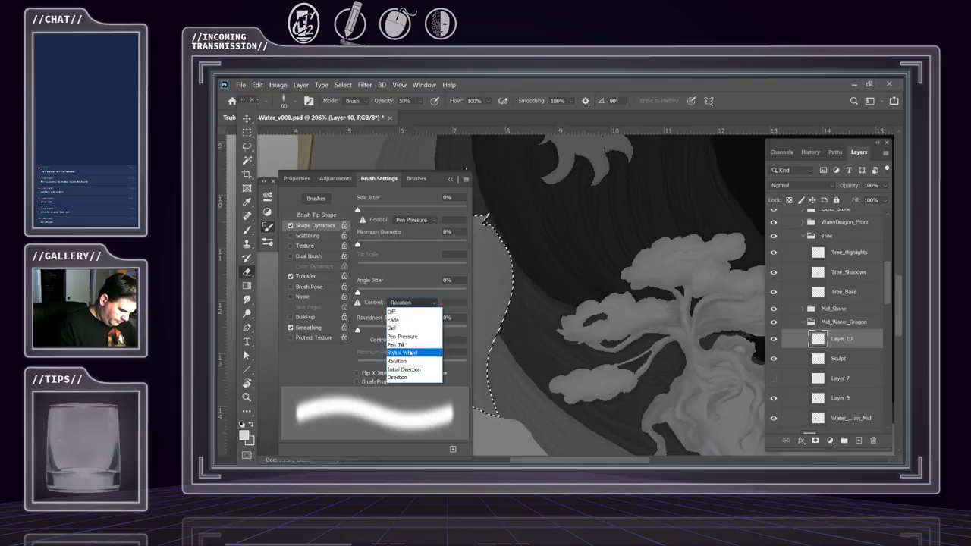
left_click(422, 361)
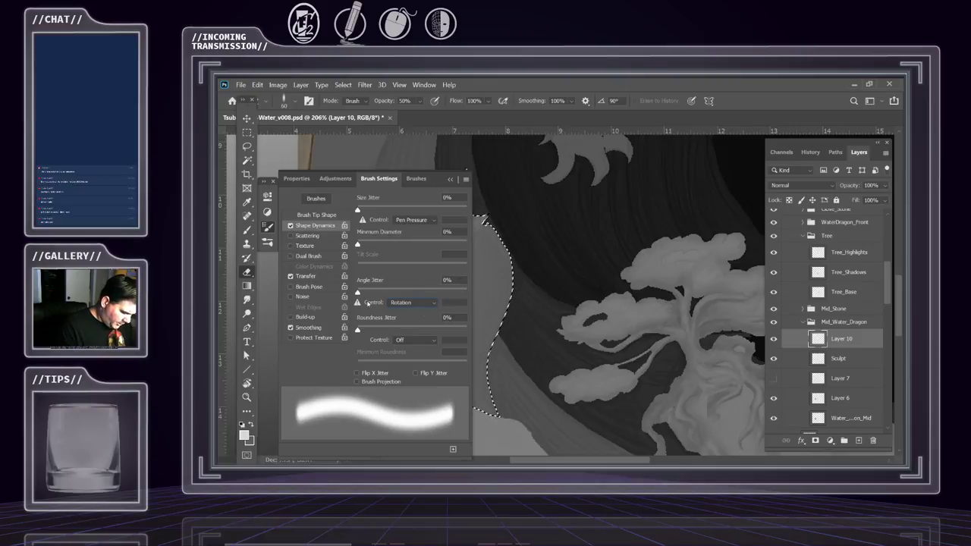
left_click(550, 259)
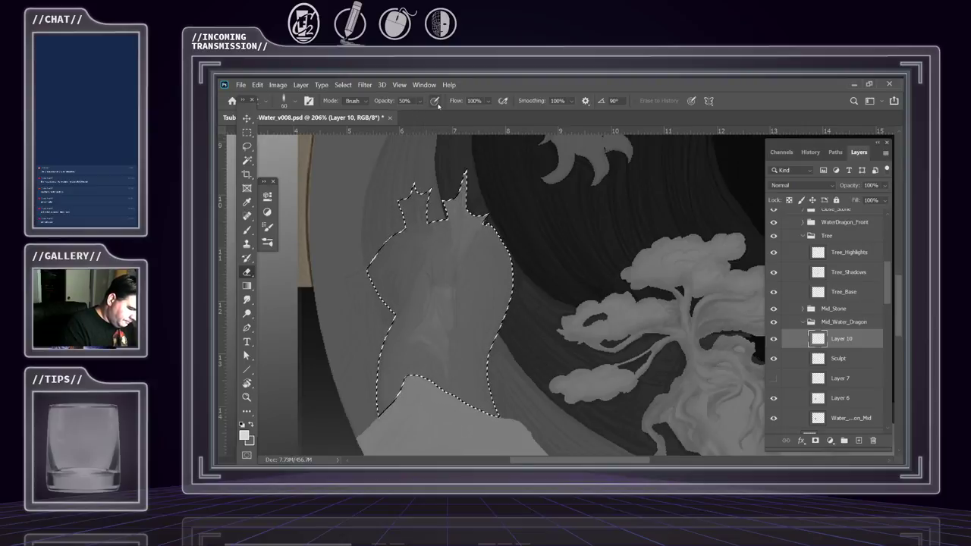
Lower eraser opacity to 29% and set the foreground colour to light grey e0dfdf
left_click_drag(421, 101, 418, 113)
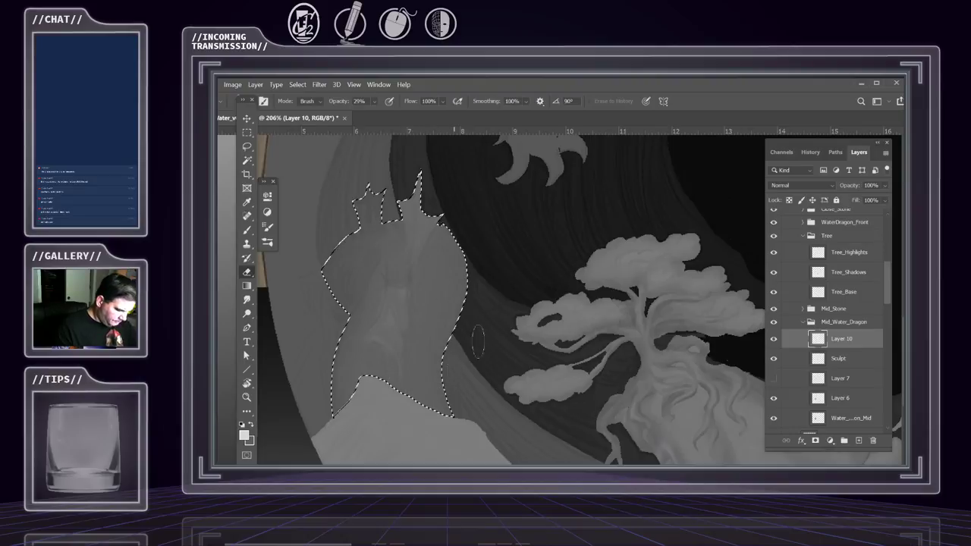
key("b")
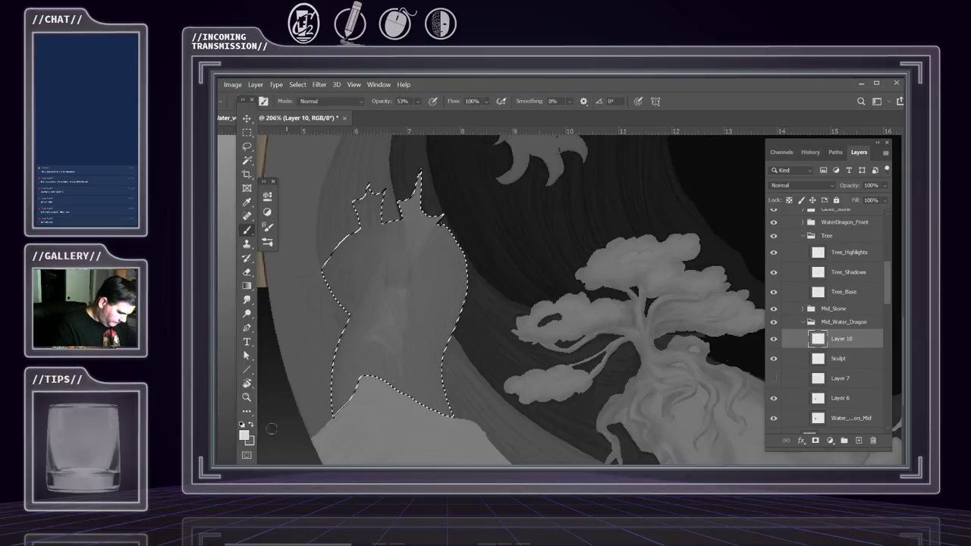
left_click(244, 435)
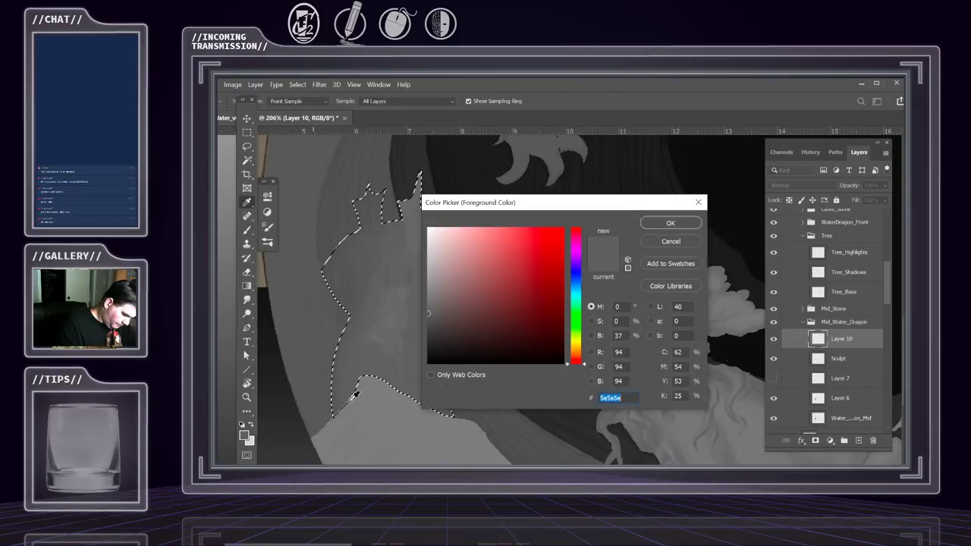
left_click(310, 415)
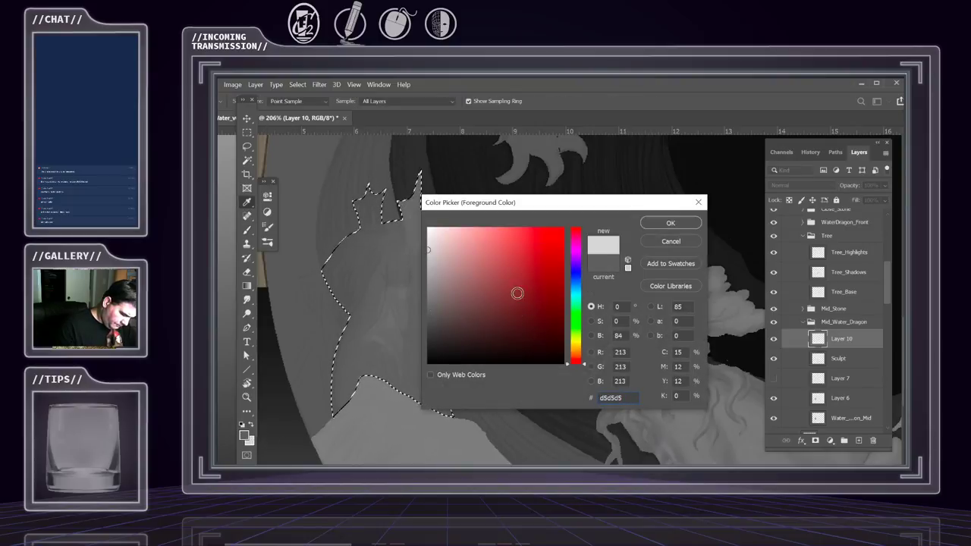
left_click(428, 243)
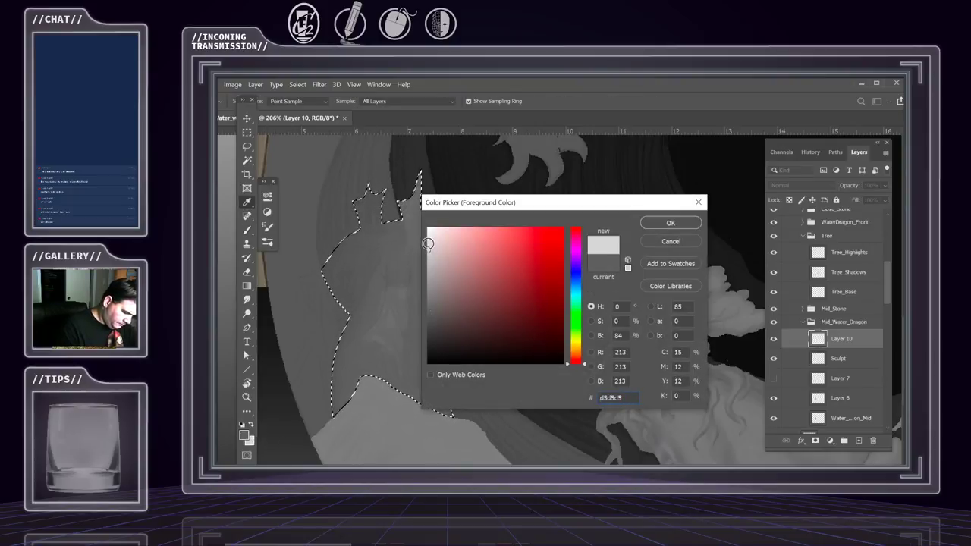
left_click(670, 222)
Paint light-grey shading inside the selection and touch it up with the eraser
key("b")
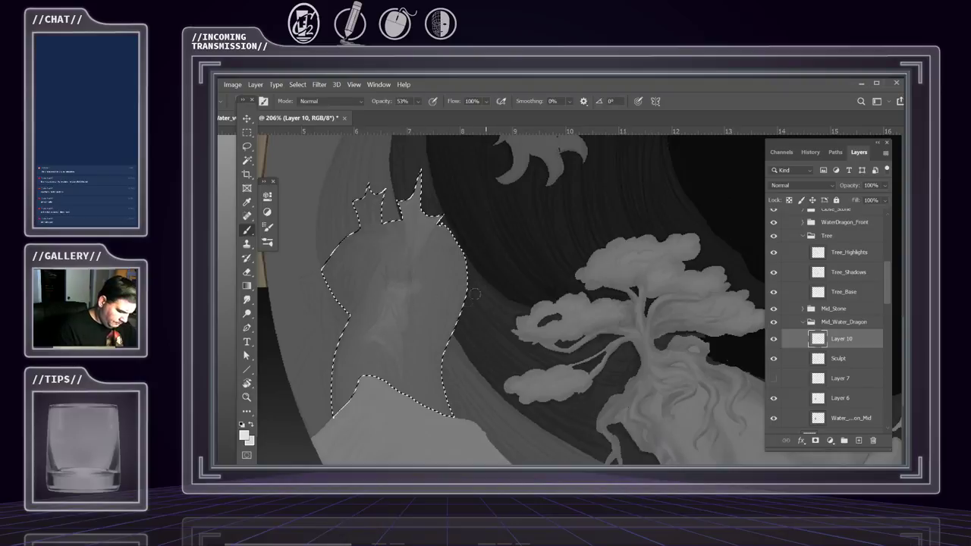
key("e")
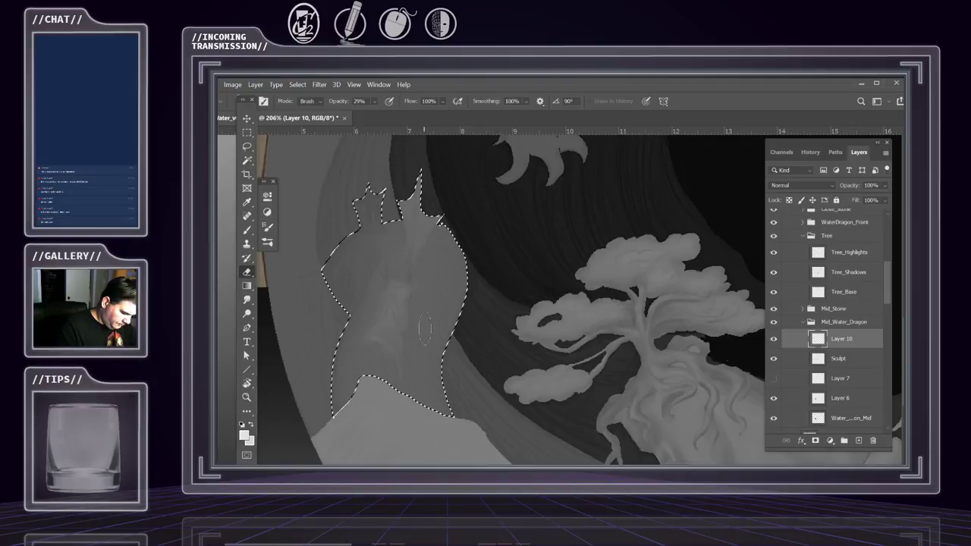
key("b")
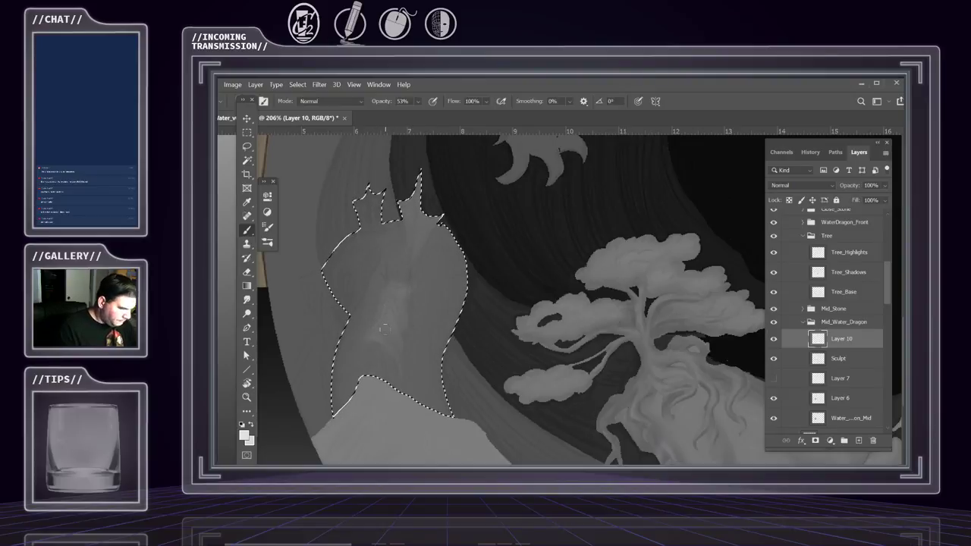
key("e")
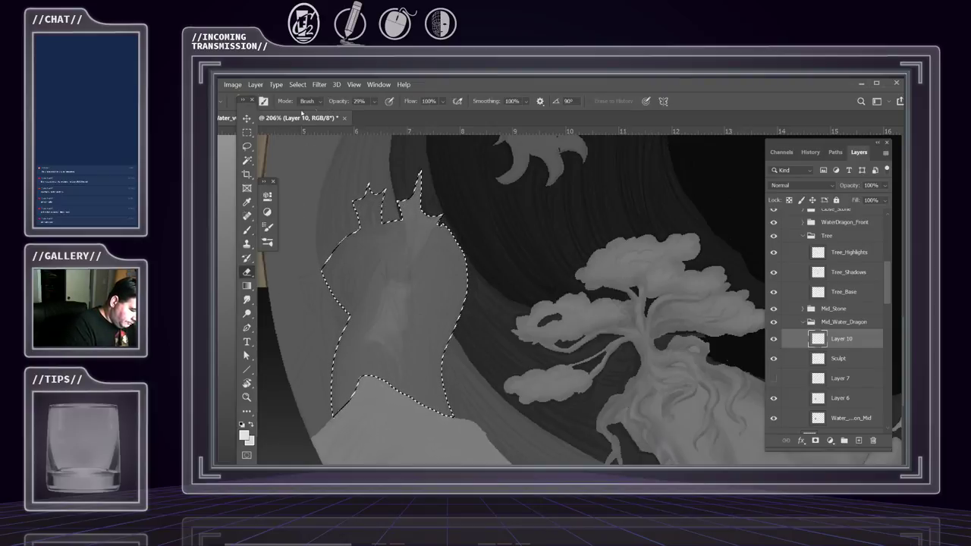
left_click_drag(258, 100, 251, 119)
Switch to the Hard Eraser preset at 35 px and erase inside the figure
left_click(247, 100)
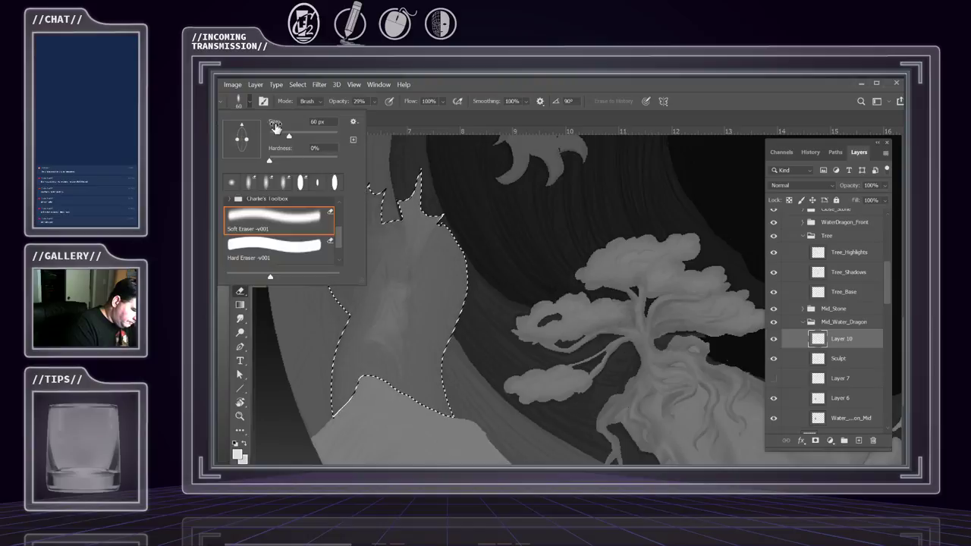
left_click(277, 244)
left_click(440, 220)
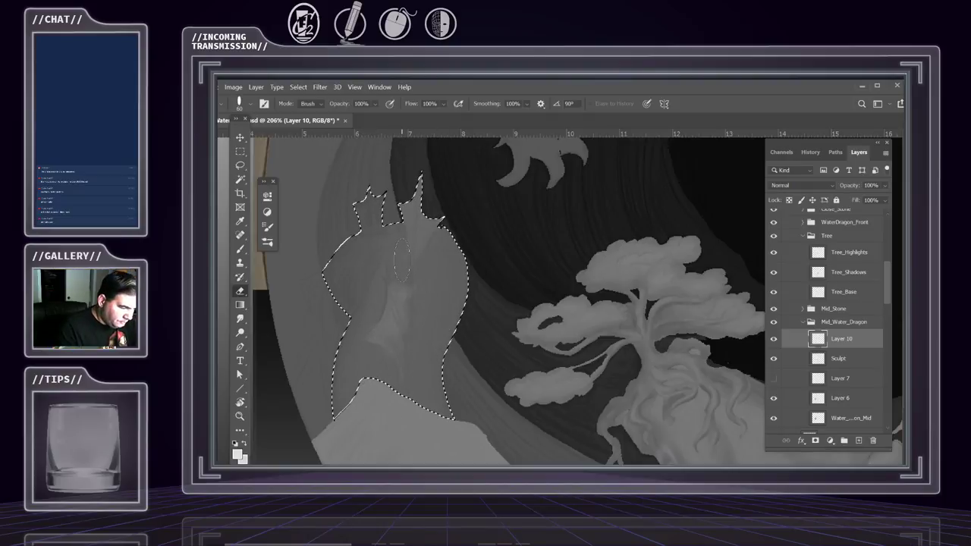
key("bracketleft")
key("bracketleft")
key("bracketleft")
key("bracketleft")
key("bracketleft")
key("bracketleft")
key("bracketleft")
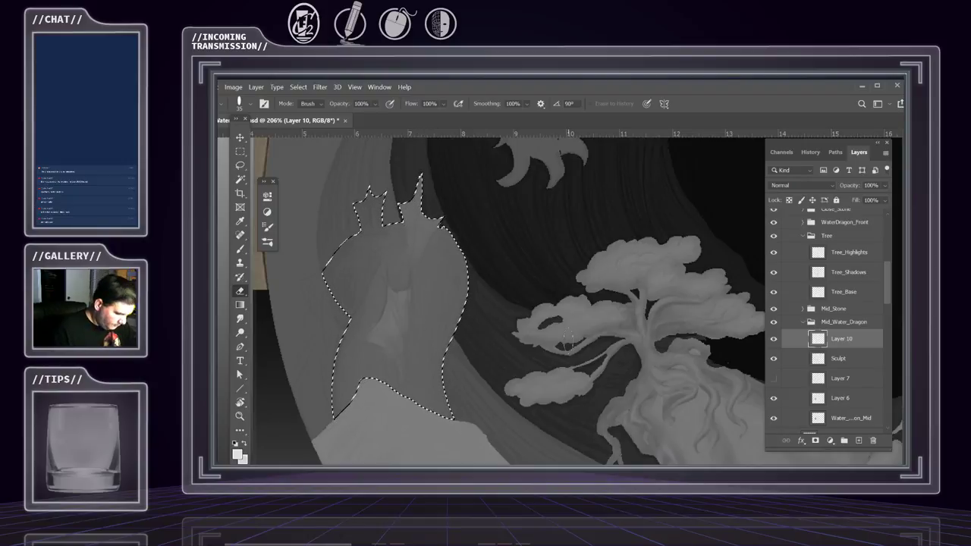
mouse_move(528, 373)
left_mouse_down()
mouse_move(548, 310)
mouse_move(542, 362)
left_mouse_up()
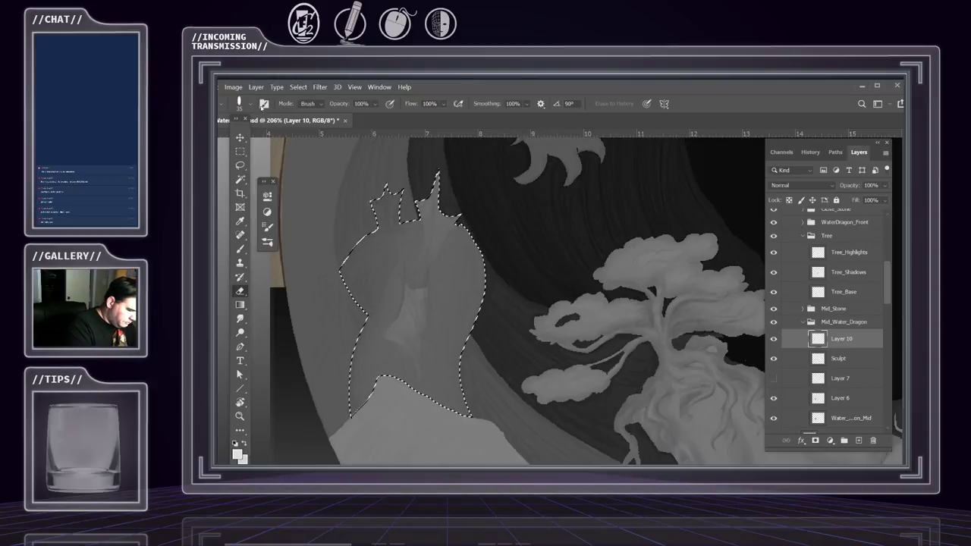
left_click(244, 104)
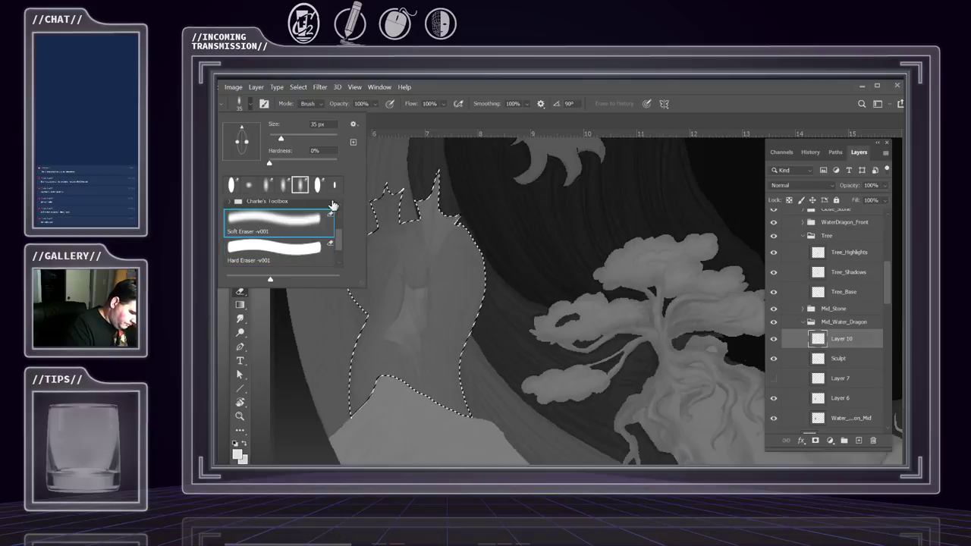
left_click(447, 205)
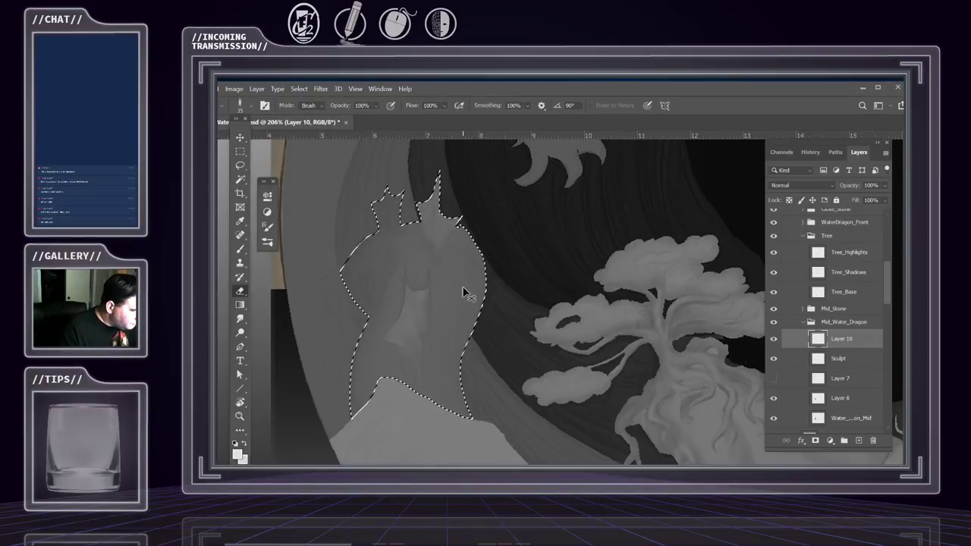
Drop and restore the figure selection, then set eraser opacity to about 33%
key("Delete")
key("ctrl+d")
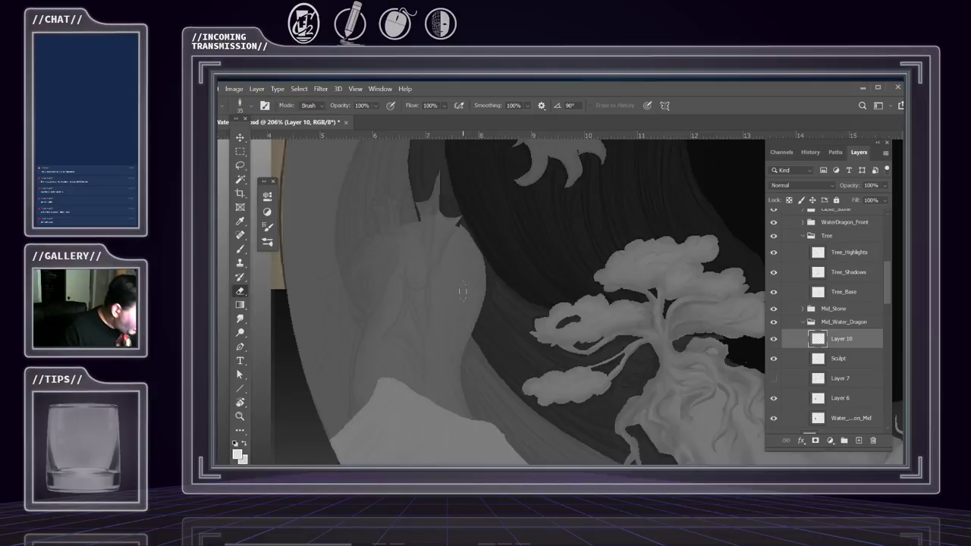
key("ctrl+shift+d")
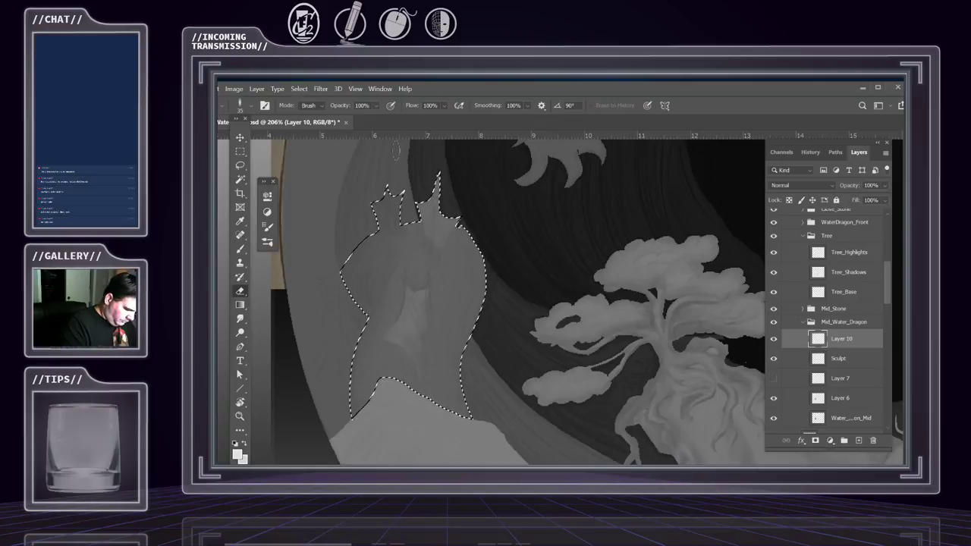
left_click(373, 106)
left_click_drag(400, 118, 361, 118)
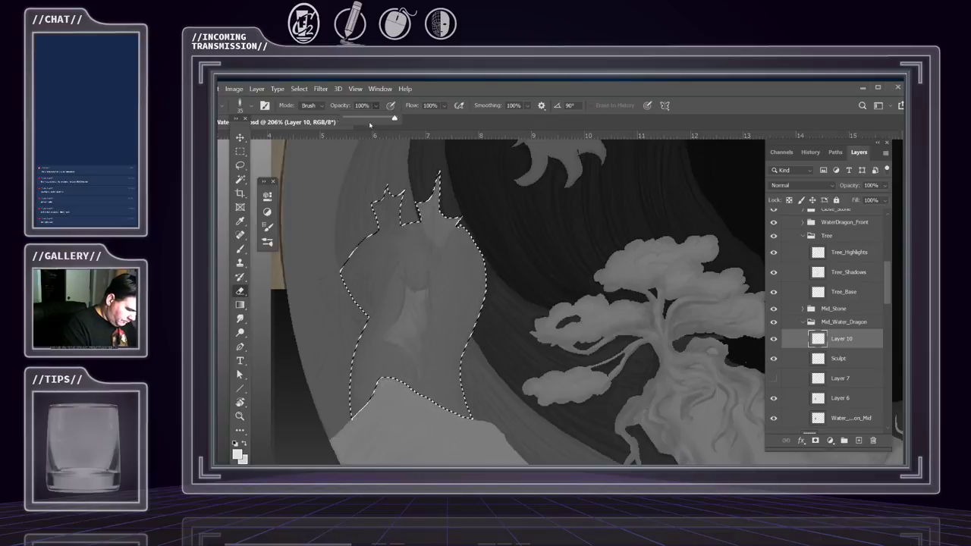
left_click(459, 213)
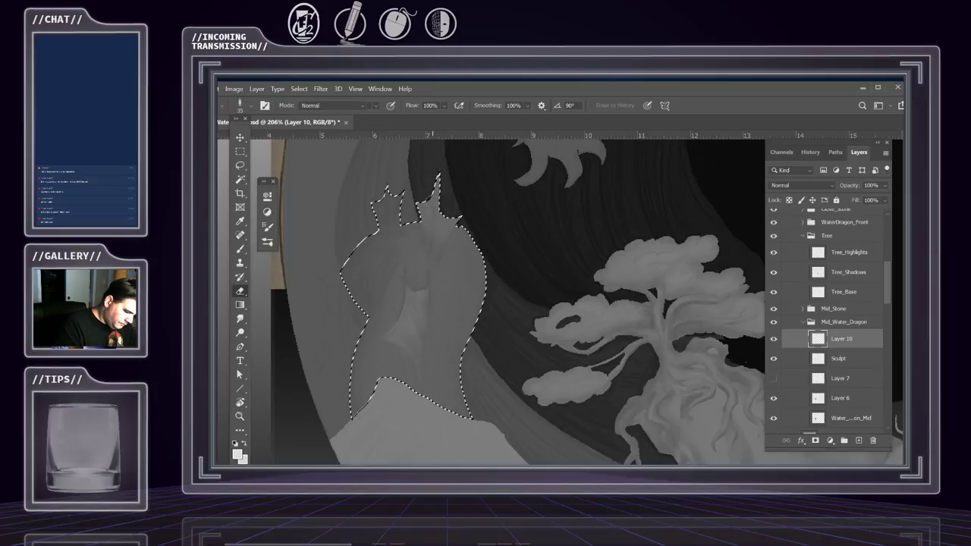
key("b")
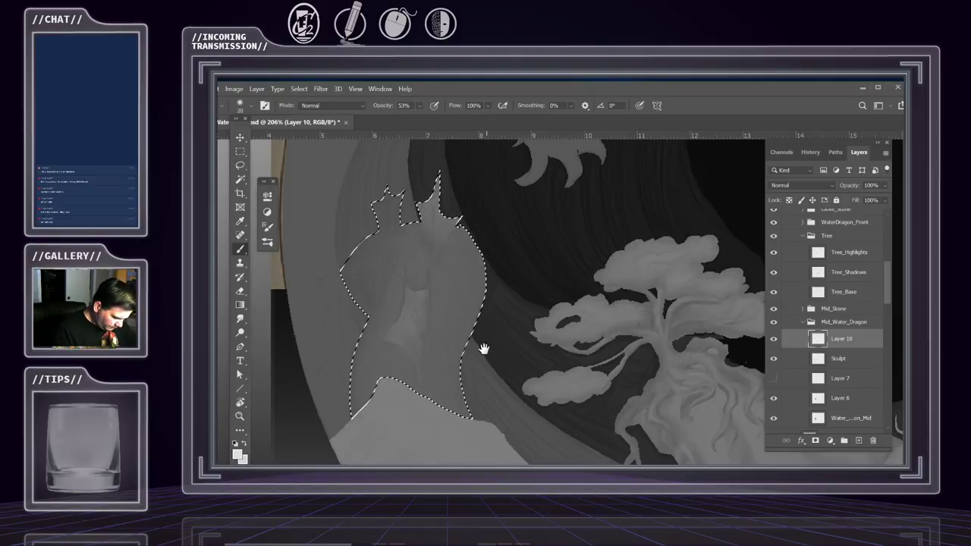
mouse_move(485, 341)
left_mouse_down()
mouse_move(485, 311)
mouse_move(483, 342)
left_mouse_up()
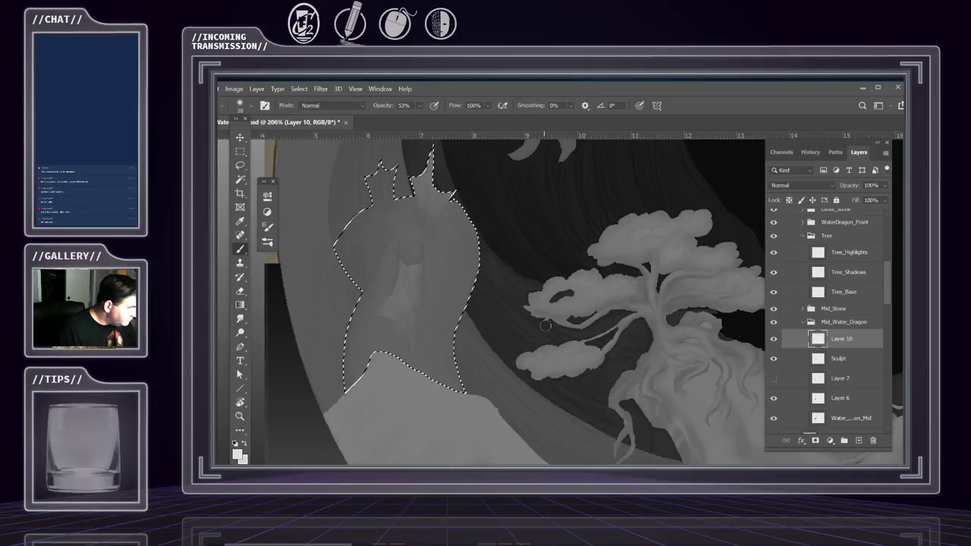
Zoom out to 125%, deselect, and pan to the bonsai, dragon and lower waves
key("z")
scroll(559, 327, "down", 5)
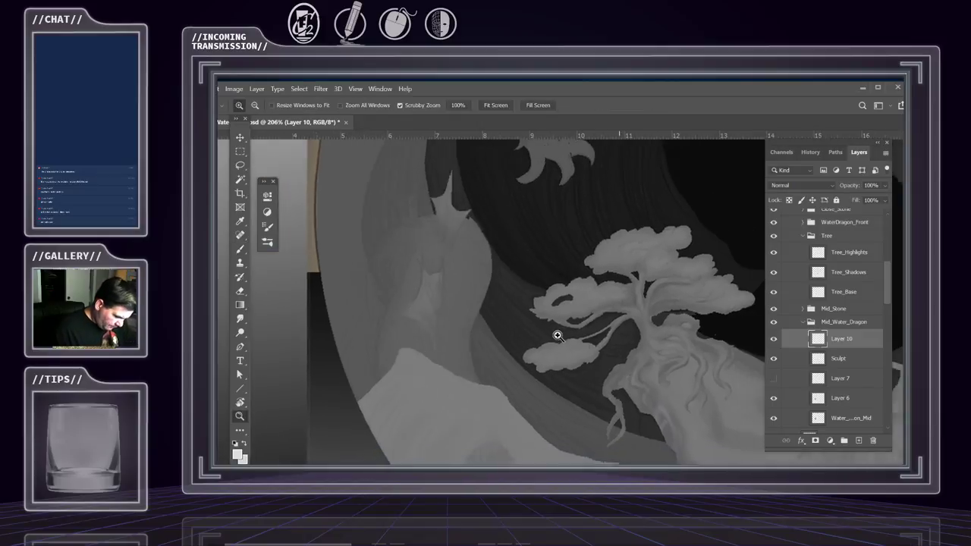
left_click_drag(632, 344, 584, 278)
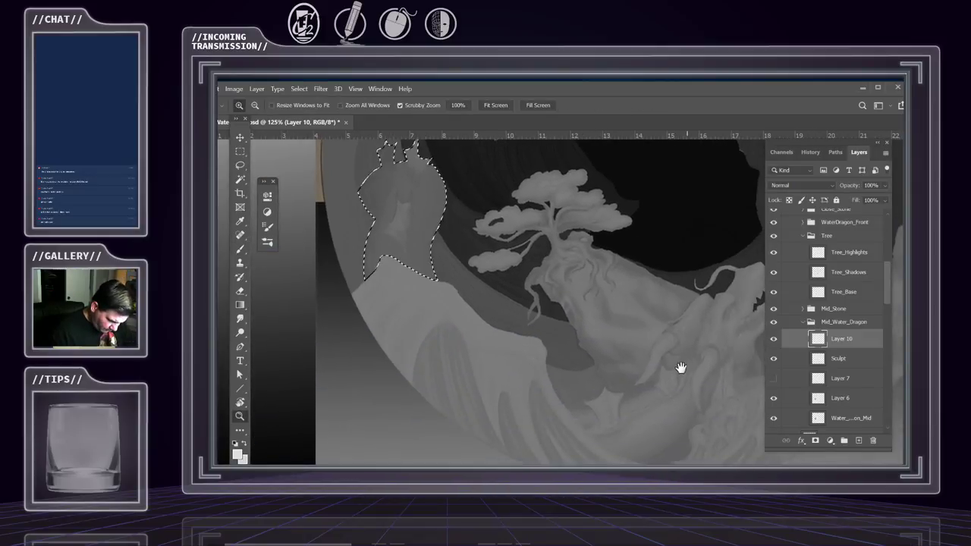
left_click_drag(622, 369, 600, 327)
left_click_drag(704, 392, 715, 427)
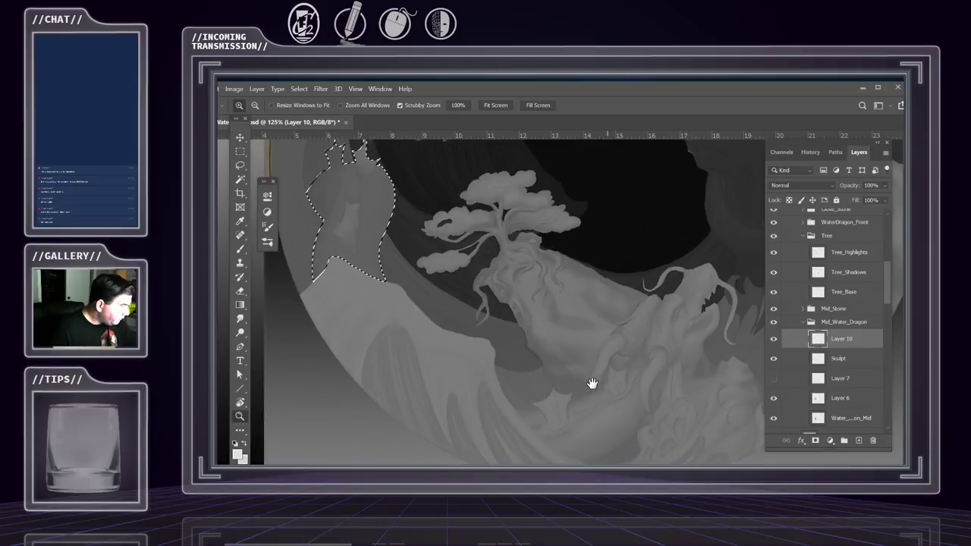
key("ctrl+d")
left_click_drag(633, 356, 616, 305)
left_click_drag(713, 389, 678, 400)
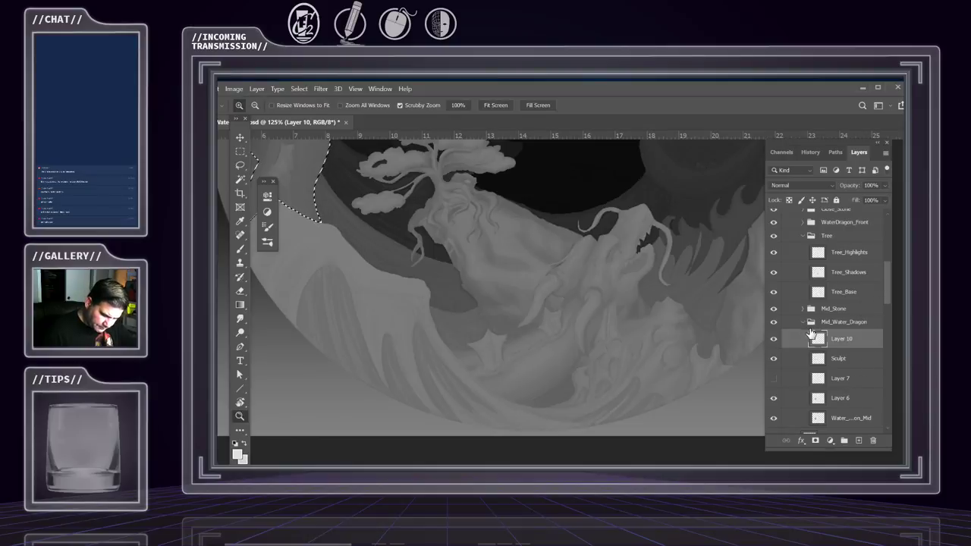
Collapse Mid_Water_Dragon, compare the Close_Water group on and off, and pick Close_DeepWater
left_click(805, 326)
left_click_drag(881, 323, 882, 277)
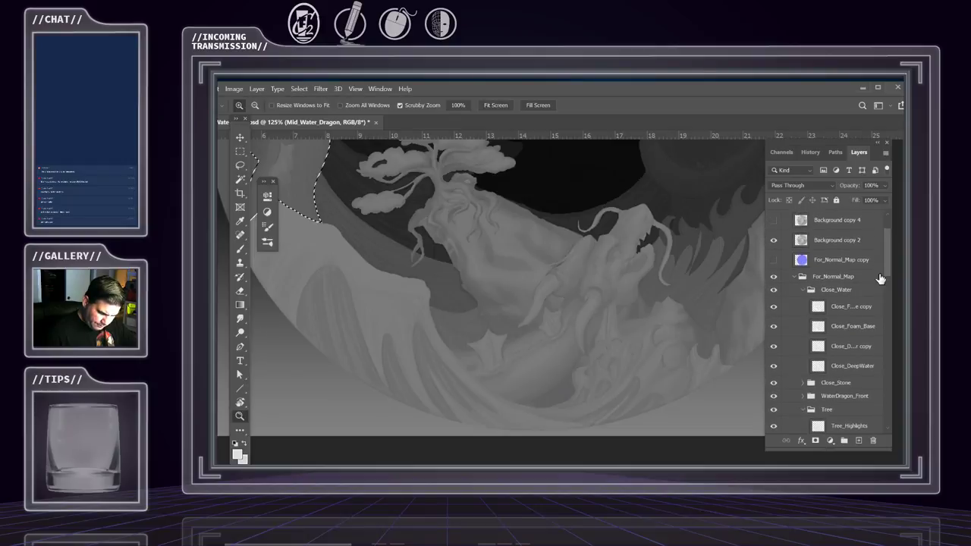
left_click(773, 291)
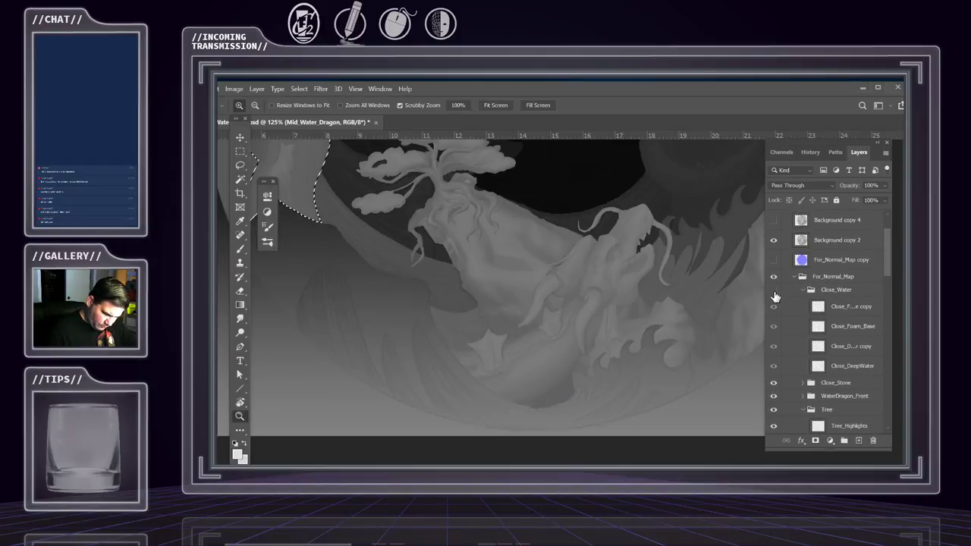
left_click(774, 291)
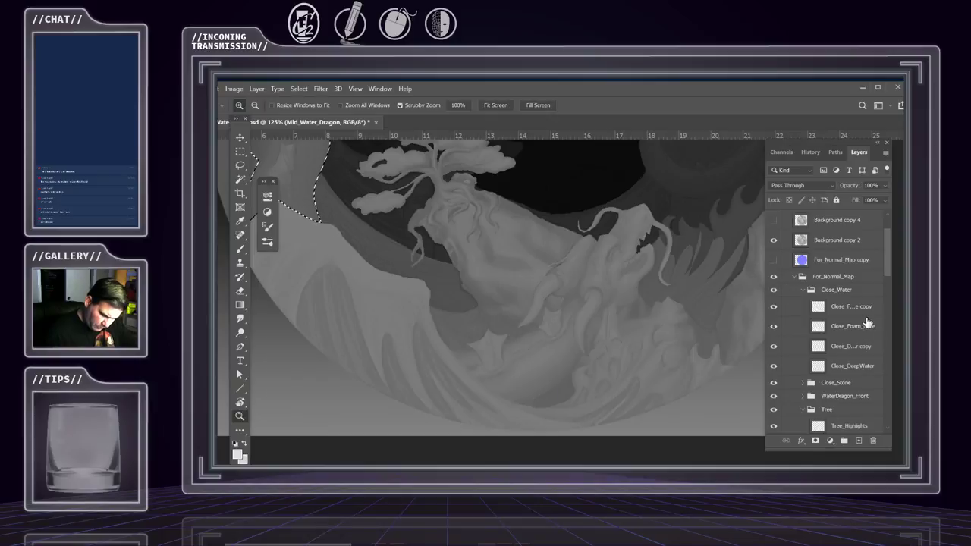
left_click(845, 348)
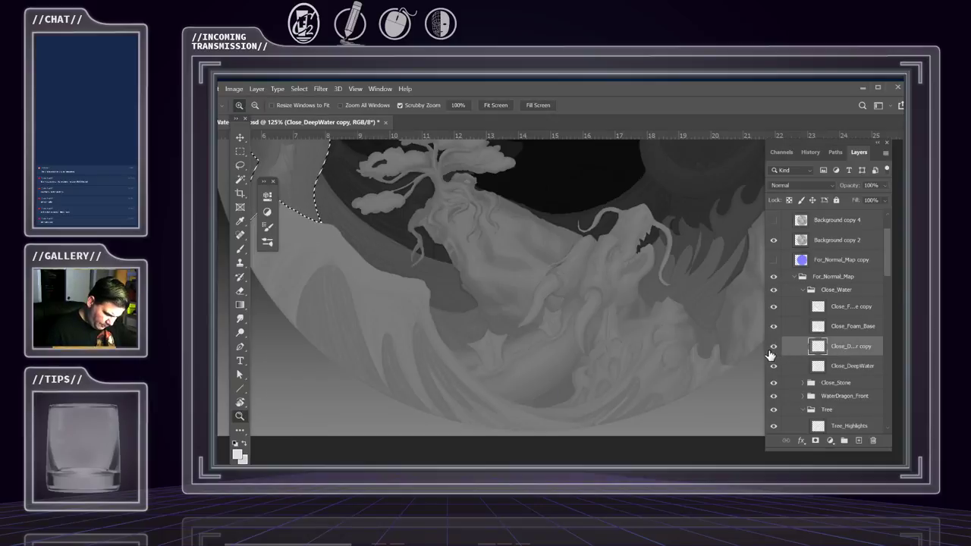
left_click(854, 367)
Check the Close_Foam_Base copy layer by toggling its visibility off and on
left_click(849, 311)
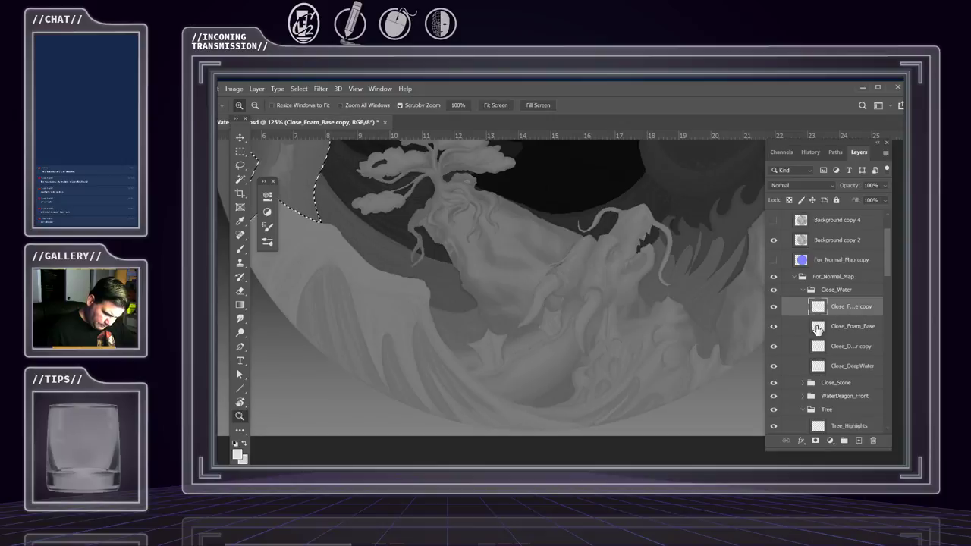
left_click(774, 308)
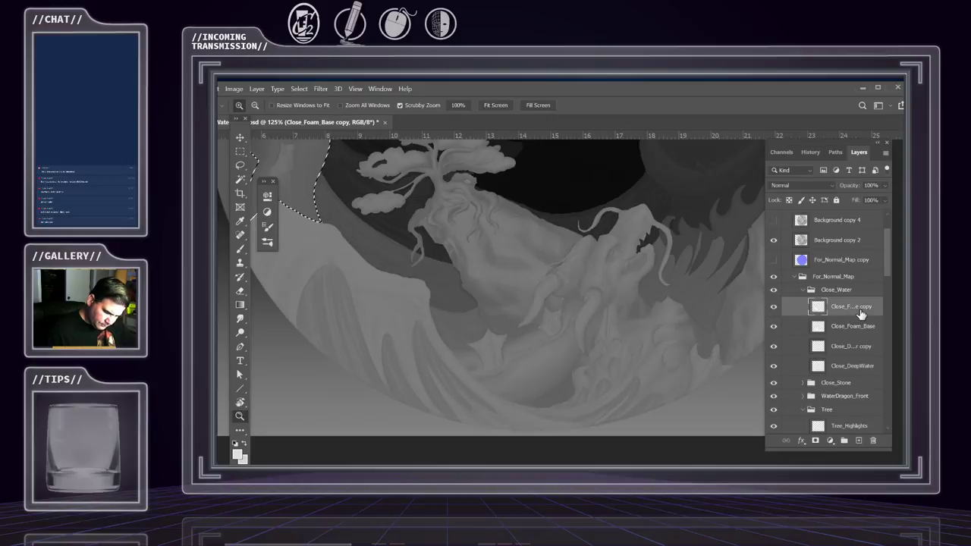
left_click(837, 295)
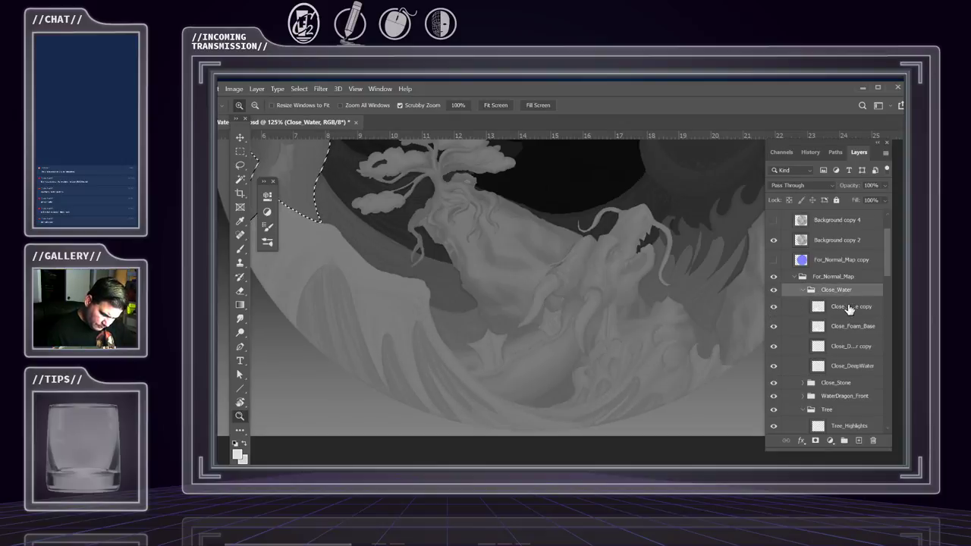
left_click(849, 311)
left_click(772, 309)
left_click(773, 310)
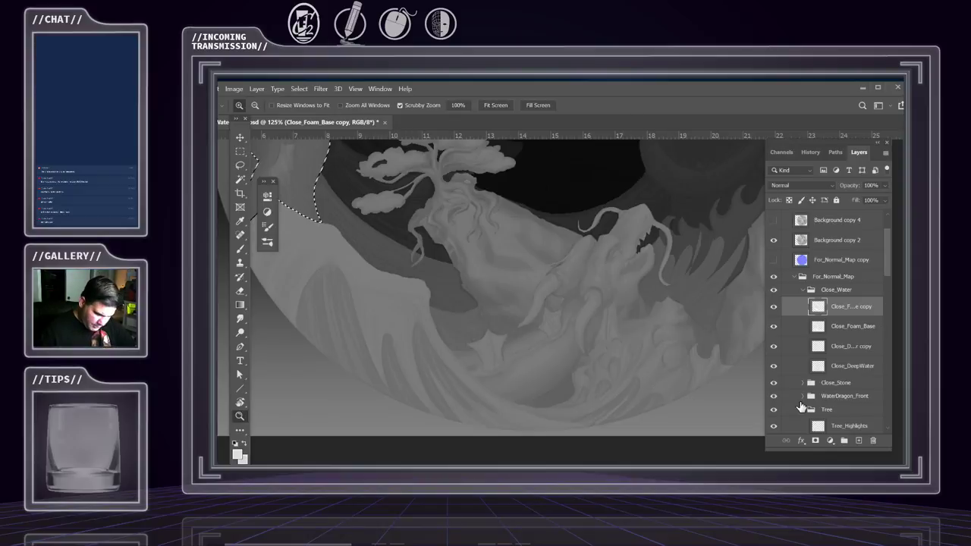
On Close_DeepWater, Magic Wand the wave and foam shapes along the bottom
left_click(855, 369)
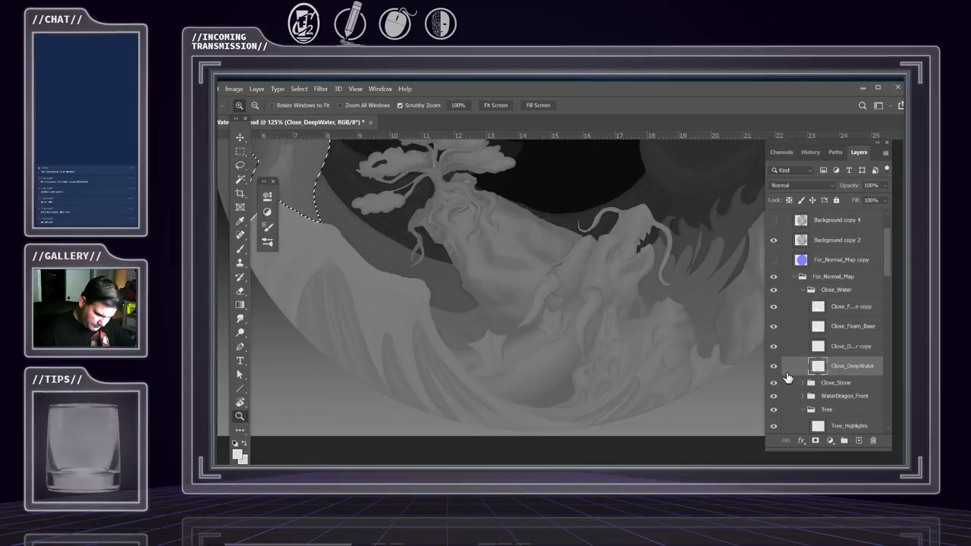
left_click(773, 367)
left_click(772, 370)
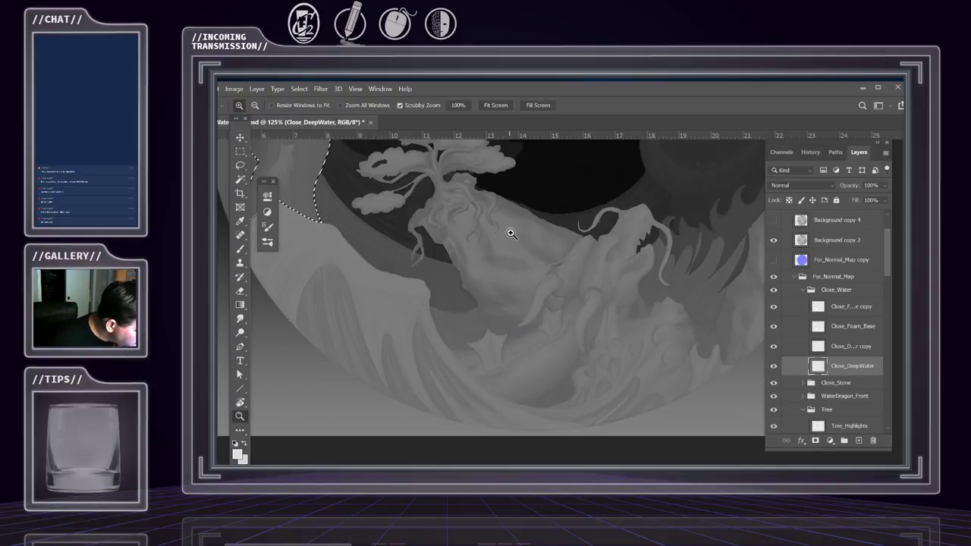
key("w")
left_click(428, 241)
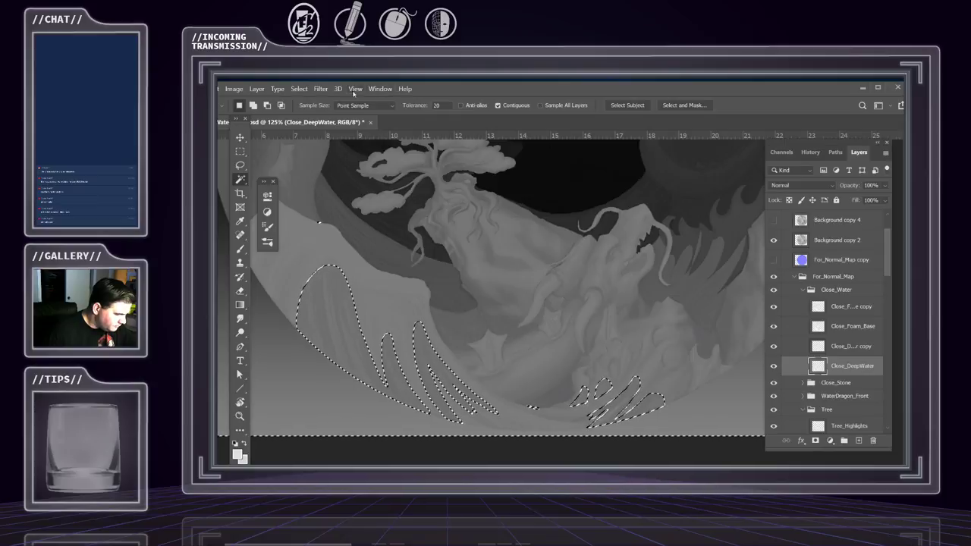
Invert the water selection and duplicate Close_DeepWater as Close_DeepWater copy 2
left_click(299, 89)
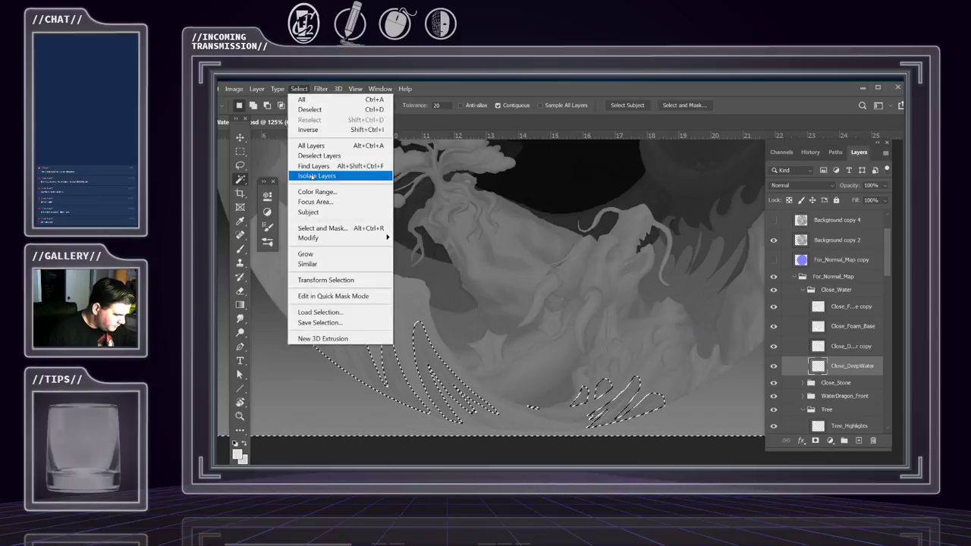
left_click(307, 130)
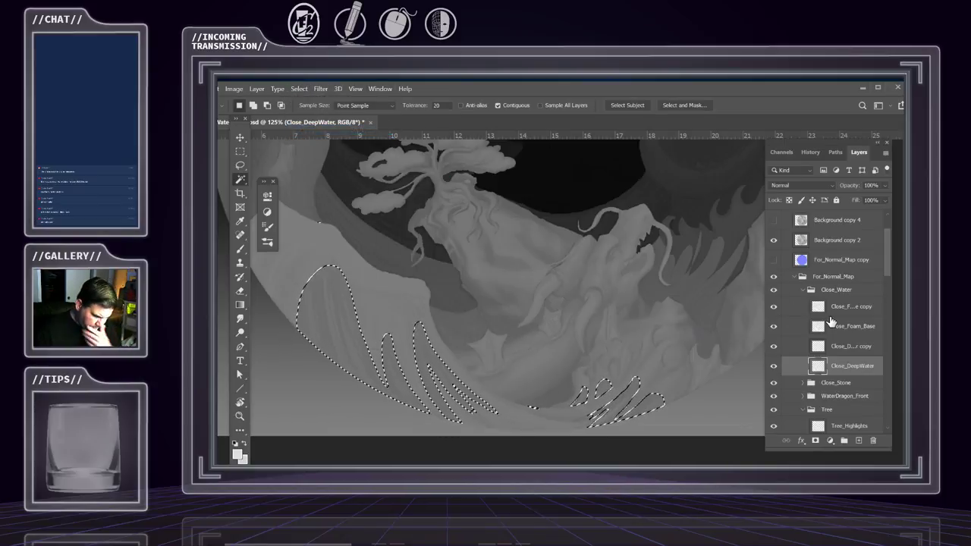
left_click(885, 153)
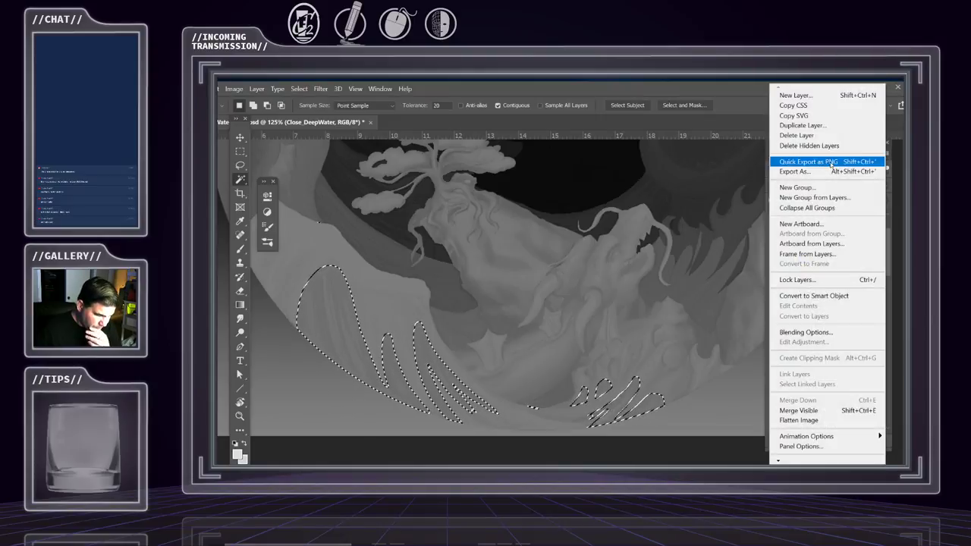
left_click(799, 125)
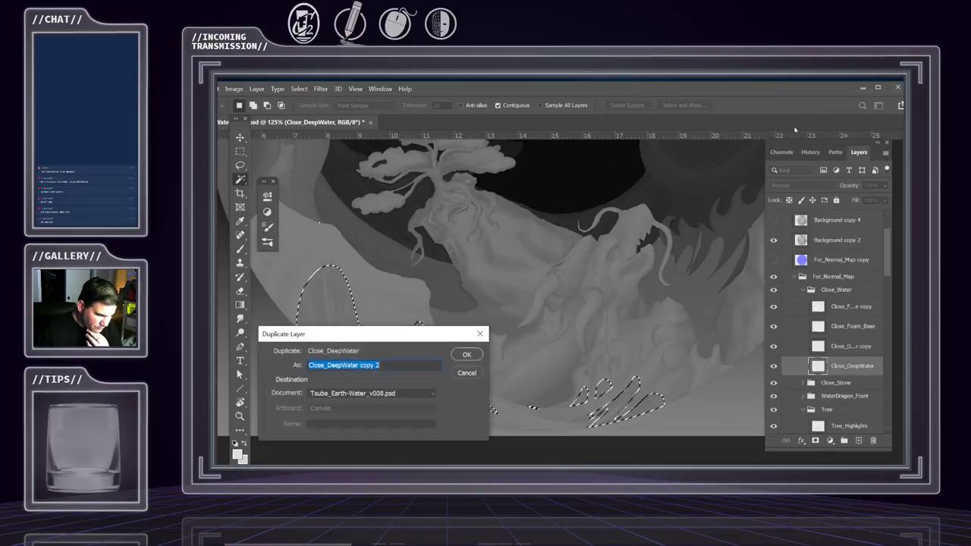
left_click(466, 356)
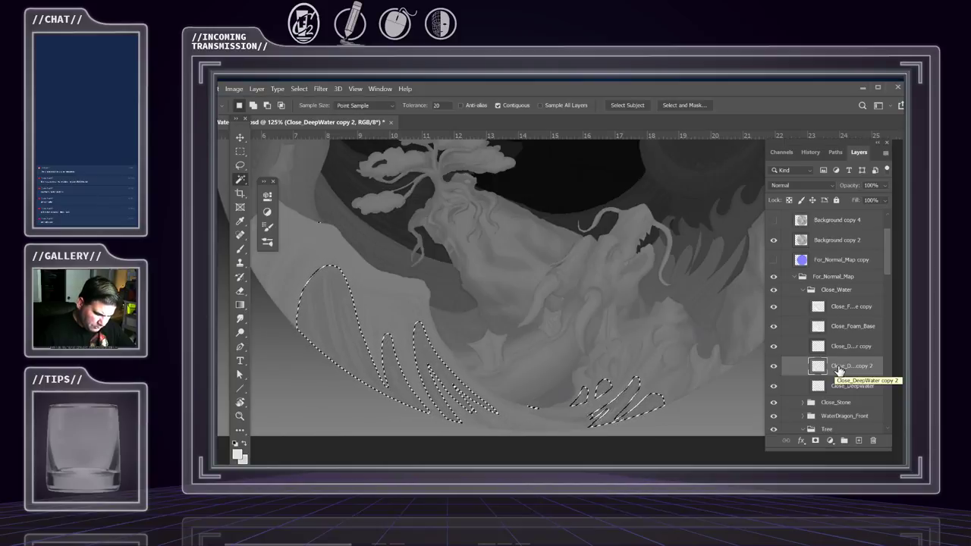
Delete Close_DeepWater copy 2 and compare the Close_DeepWater copy layer on and off
key("ctrl+e")
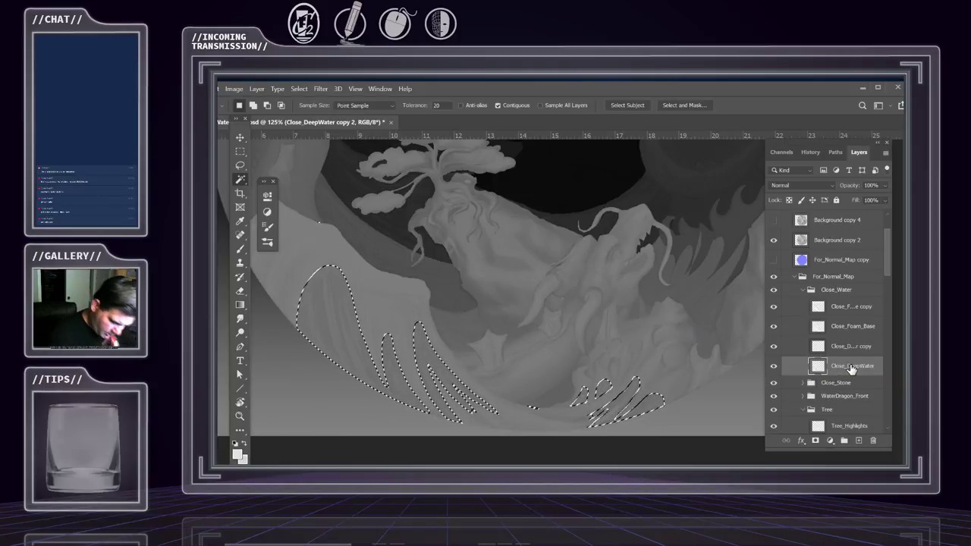
left_click(840, 347)
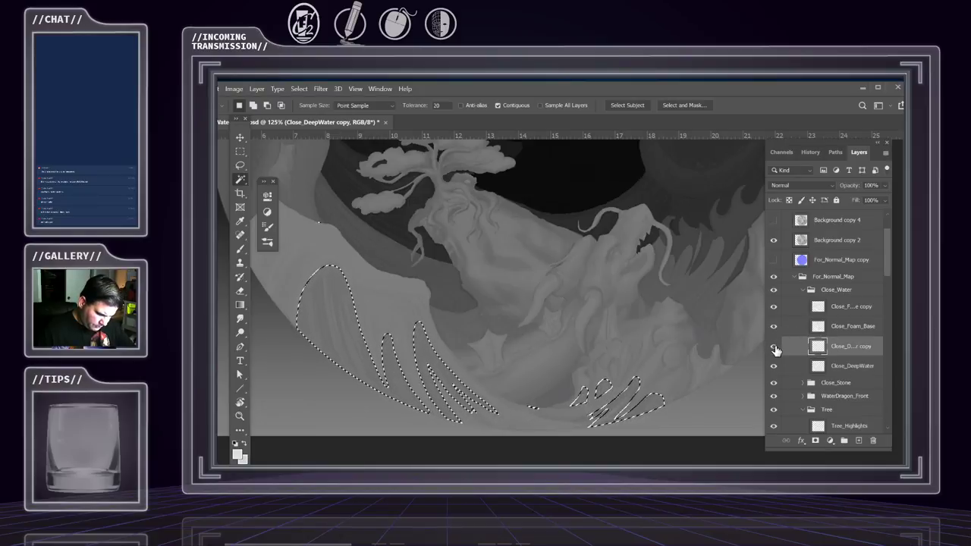
left_click(774, 347)
left_click(774, 347)
left_click(773, 347)
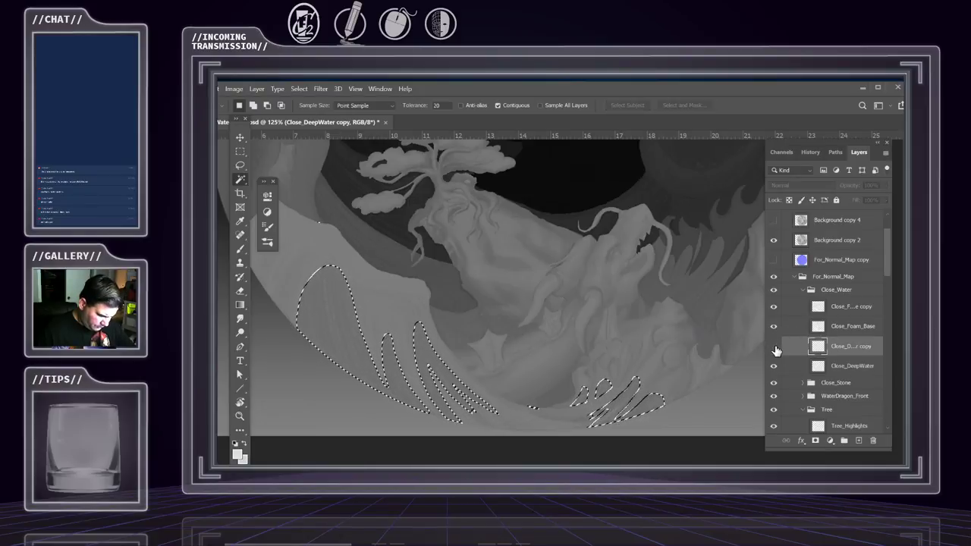
left_click(773, 347)
left_click(774, 347)
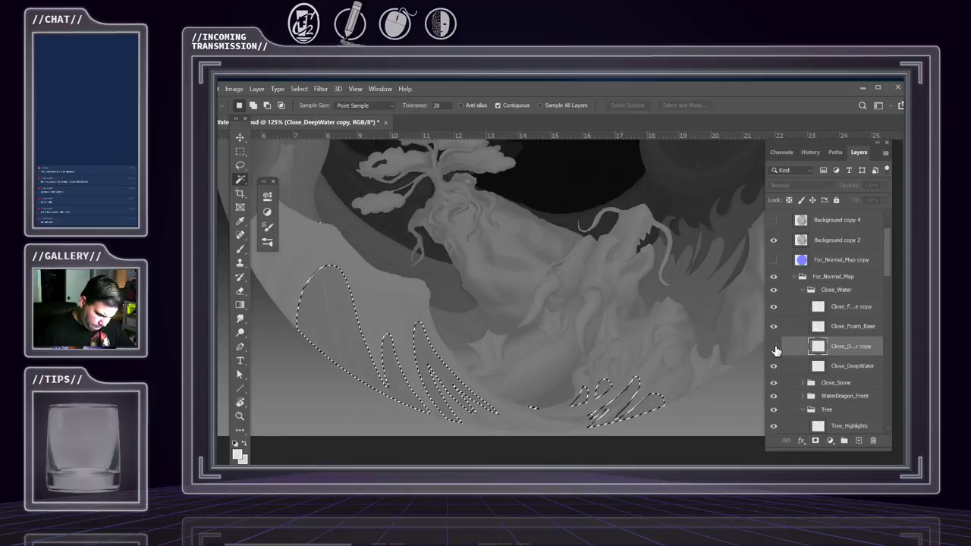
left_click(774, 346)
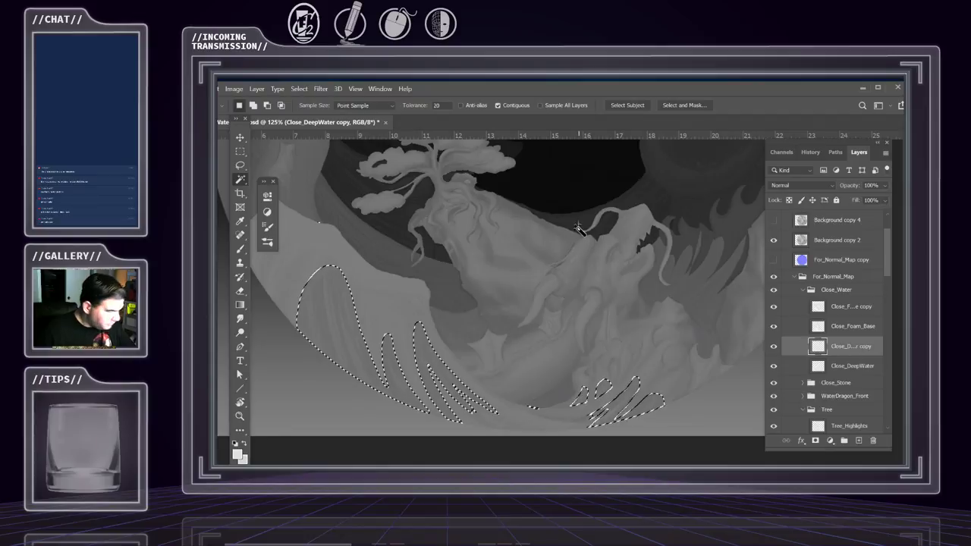
Add the bottom strip and light wave body on Close_Foam_Base, then deselect and switch to the browser
left_click(505, 226, "shift")
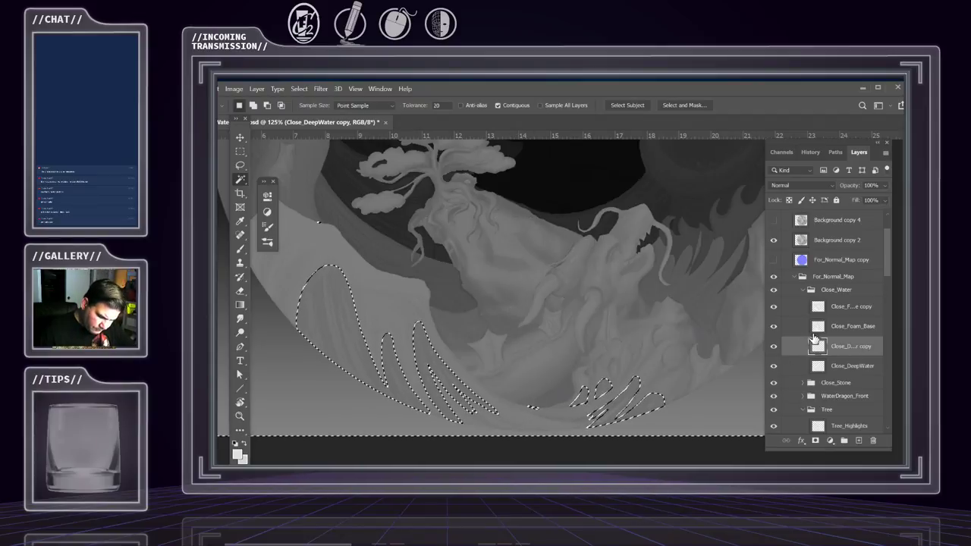
left_click(835, 328)
left_click(617, 321, "shift")
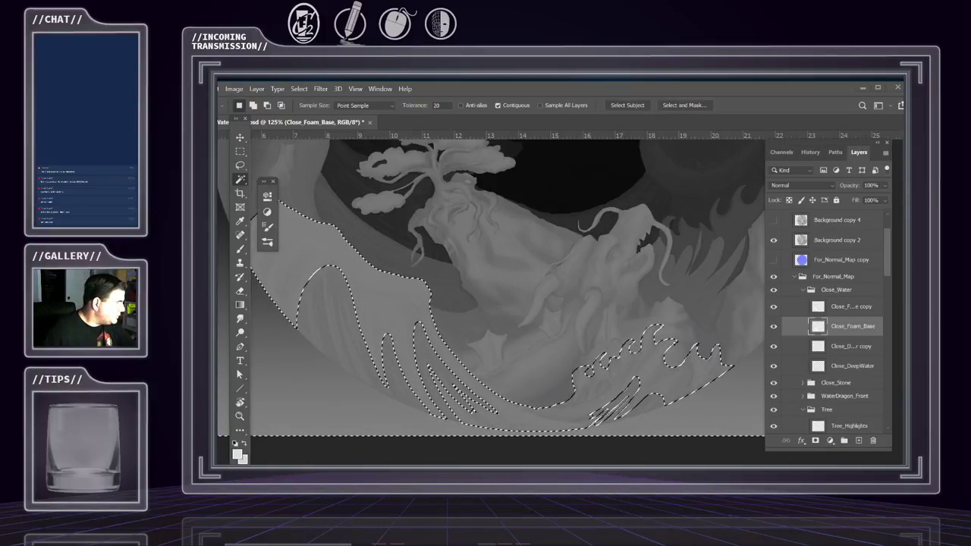
key("ctrl+d")
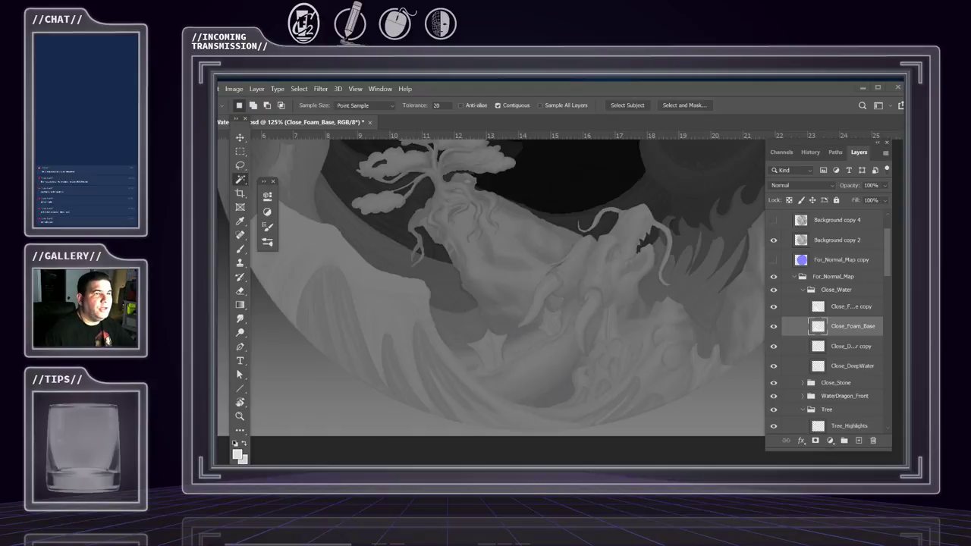
key("alt+Tab")
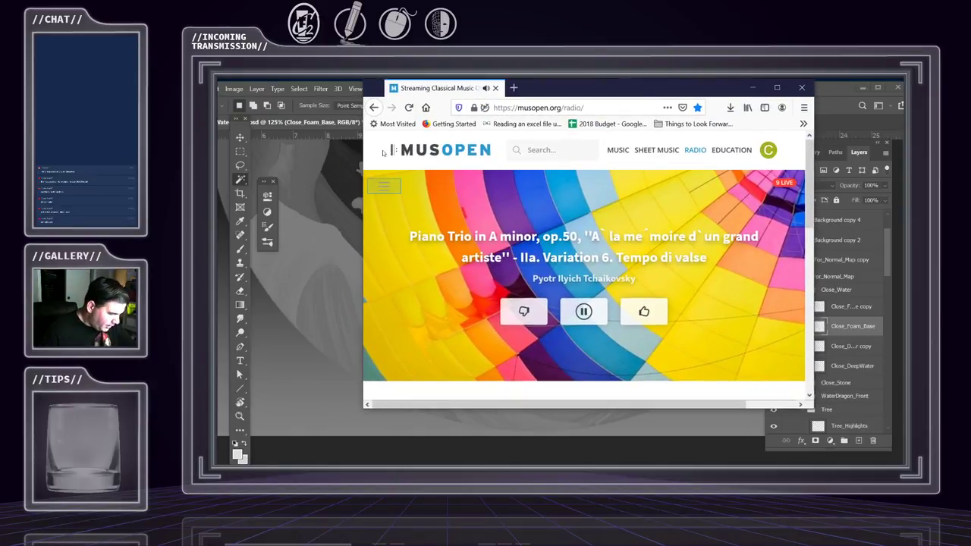
Browse Musopen's radio categories list, then minimise Firefox to return to Photoshop
left_click(384, 186)
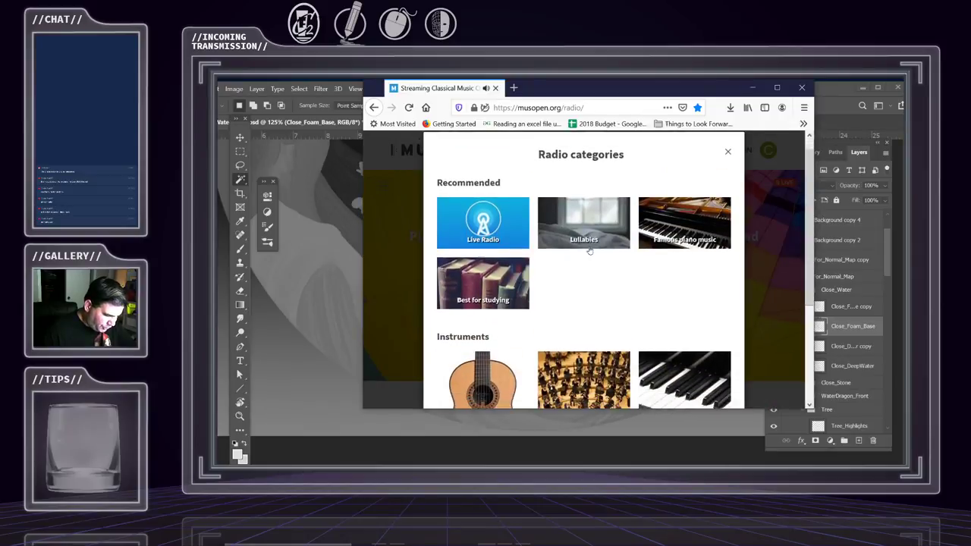
scroll(677, 237, "down", 1)
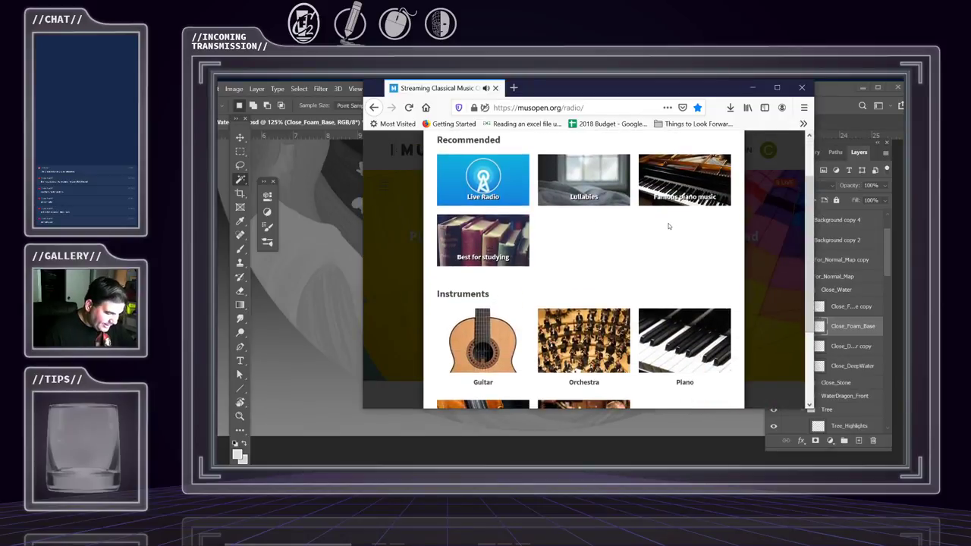
scroll(661, 219, "down", 1)
scroll(652, 211, "down", 1)
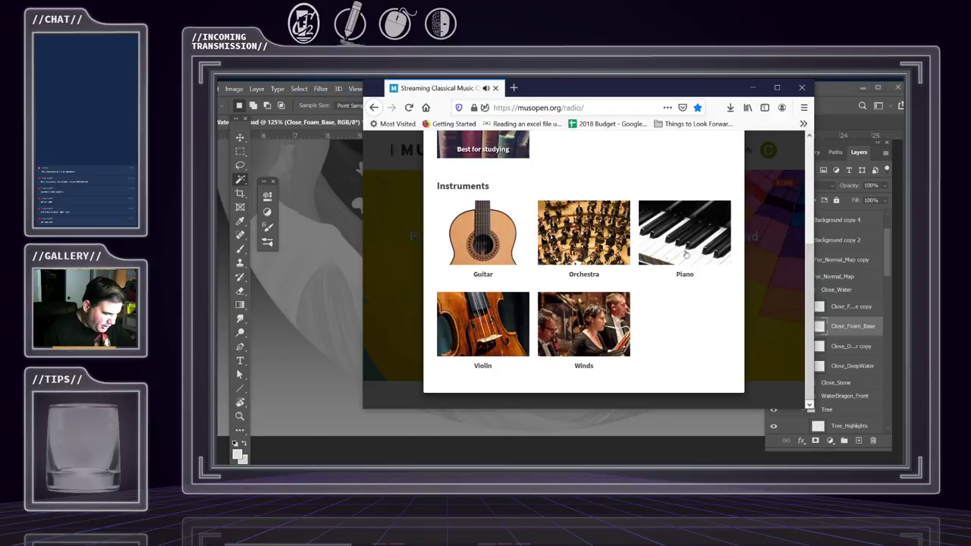
scroll(611, 208, "up", 1)
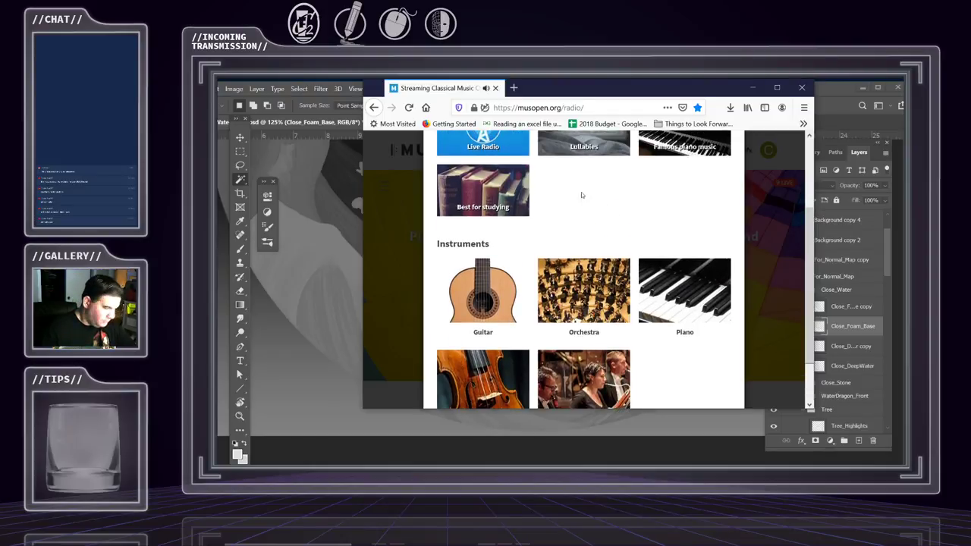
scroll(610, 195, "up", 1)
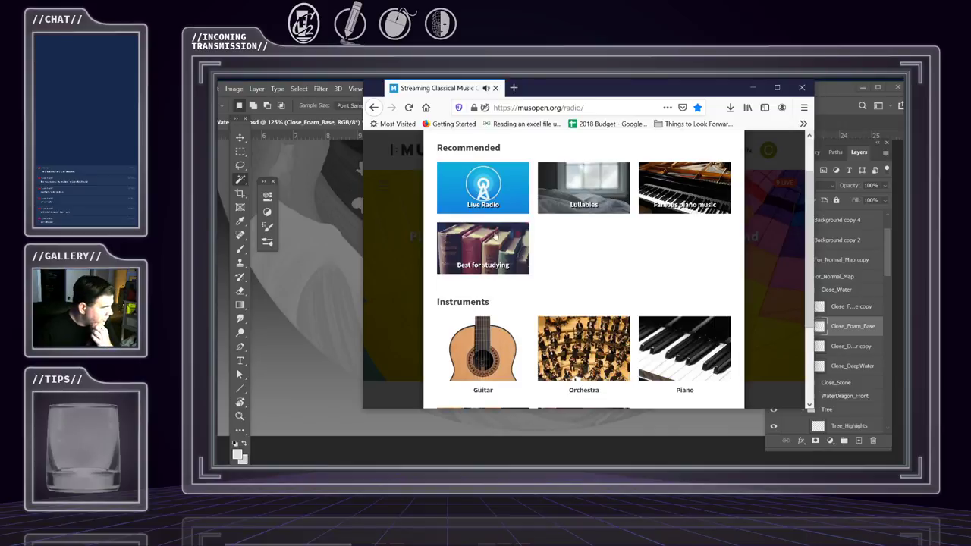
left_click(752, 87)
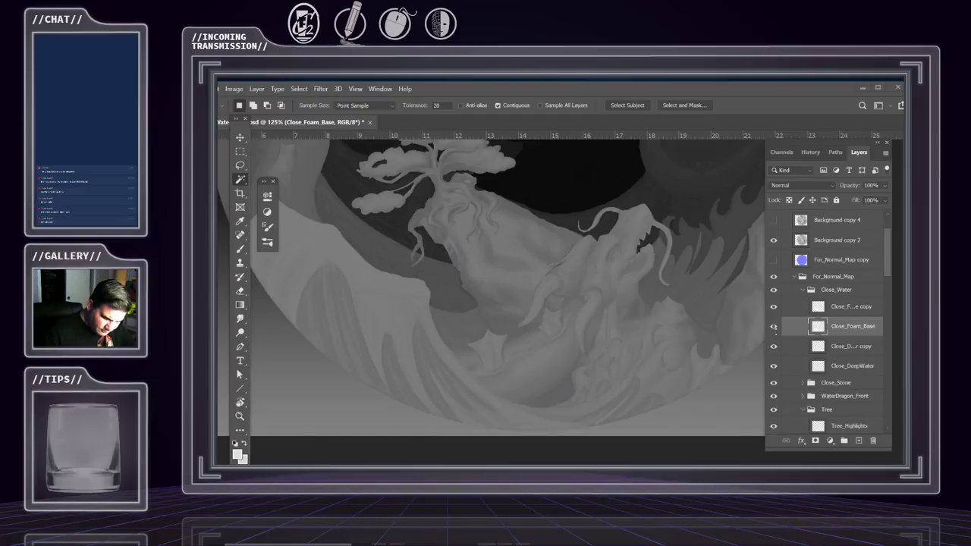
Load Close_Foam_Base's foam shapes as a selection and toggle Close_Foam_Base copy off and on
left_click(818, 326, "ctrl")
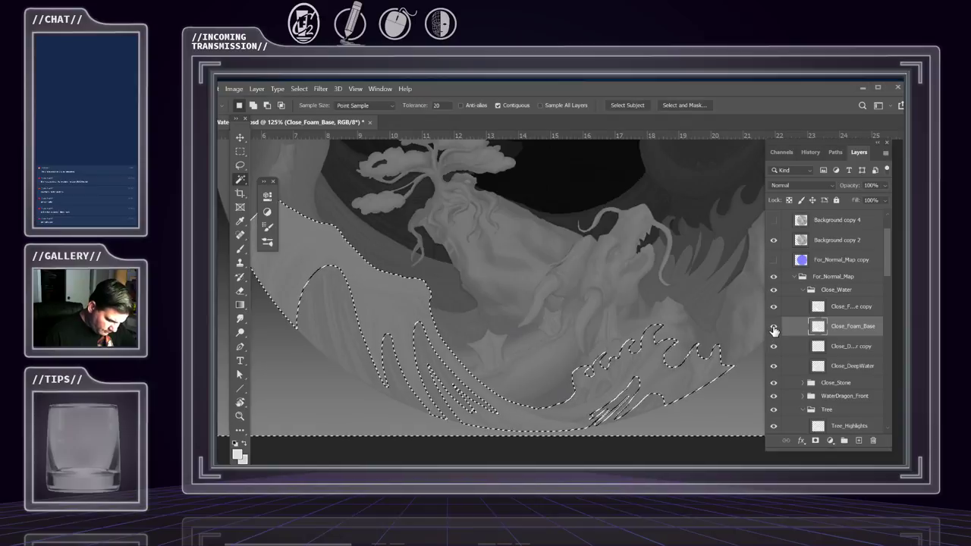
left_click(849, 307)
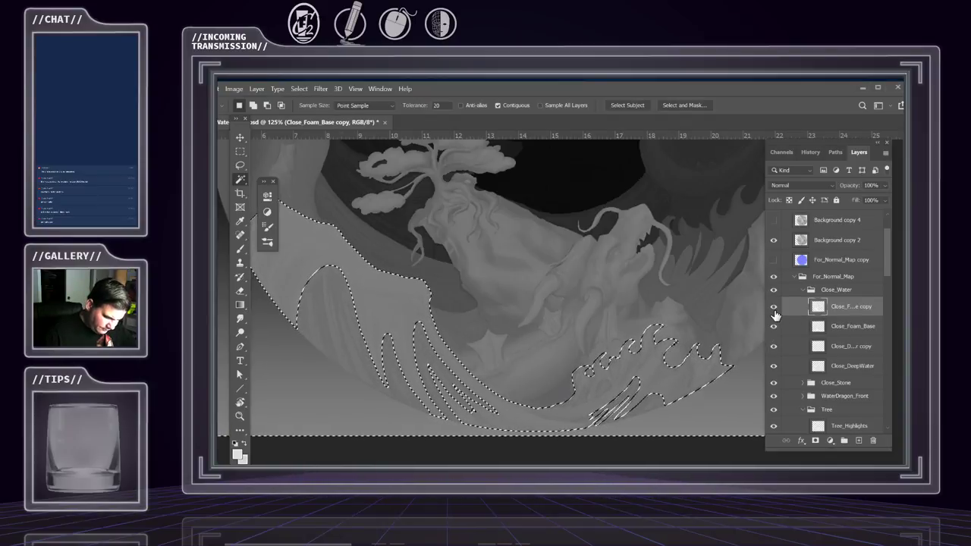
left_click(774, 309)
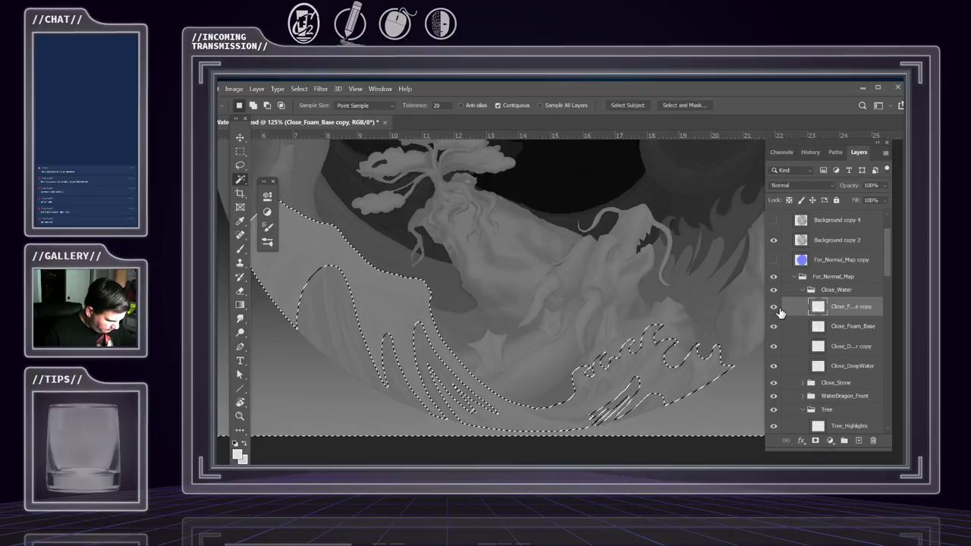
left_click(774, 307)
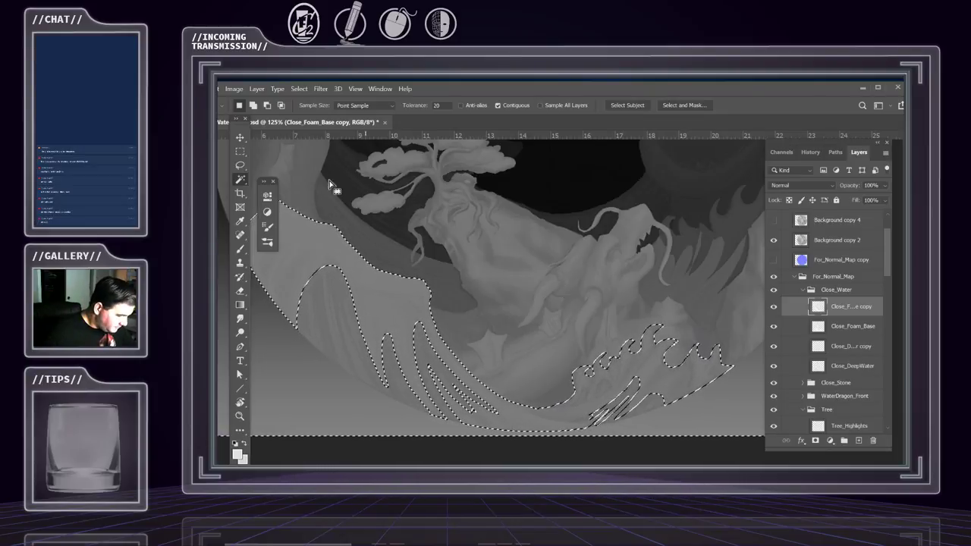
Maximise the Photoshop window so the tsuba artwork and Layers panel fill the screen
double_click(444, 89)
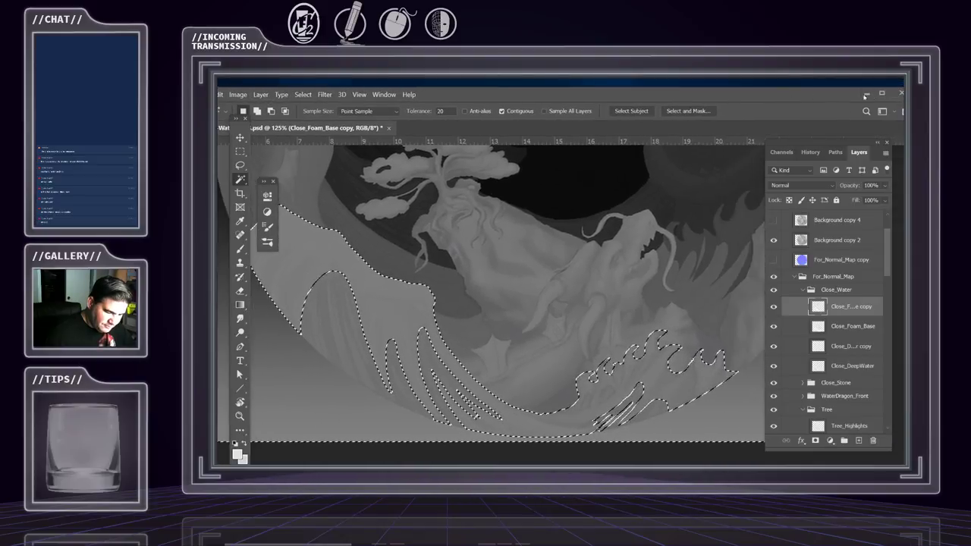
left_click(881, 93)
left_click(325, 85)
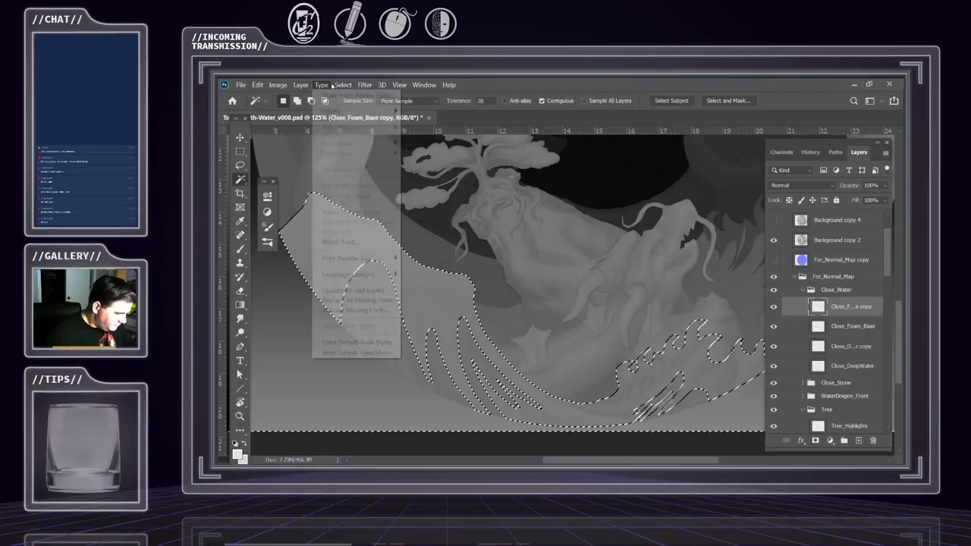
mouse_move(345, 85)
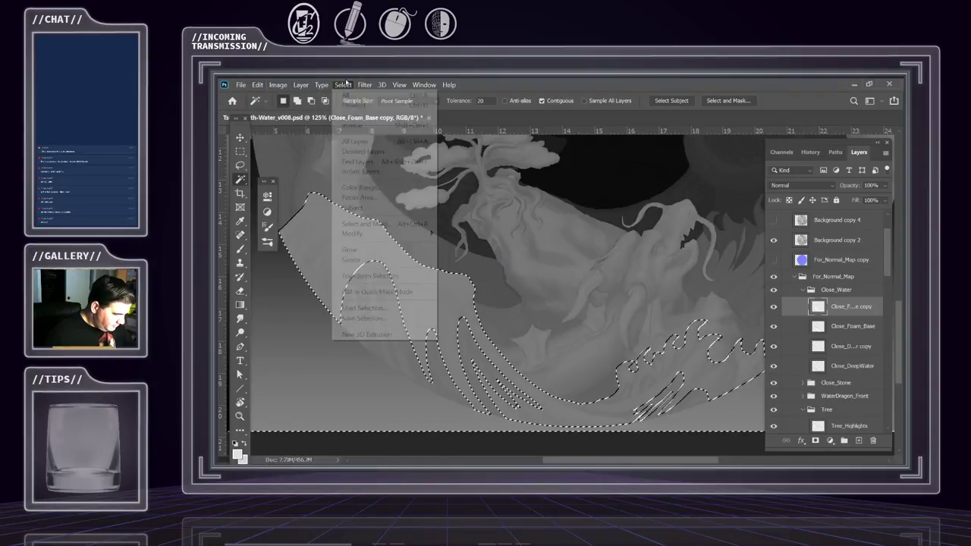
left_click(353, 122)
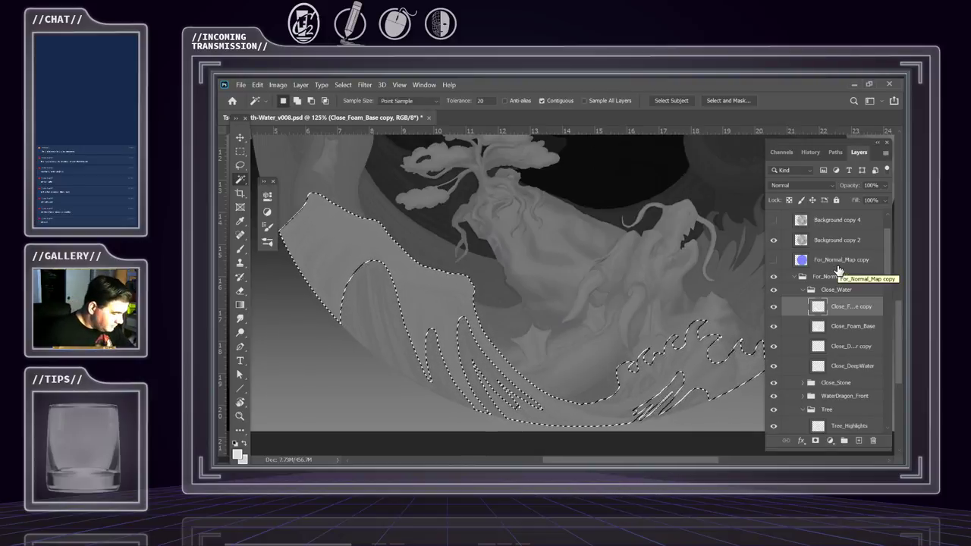
left_click_drag(639, 346, 569, 303)
key("l")
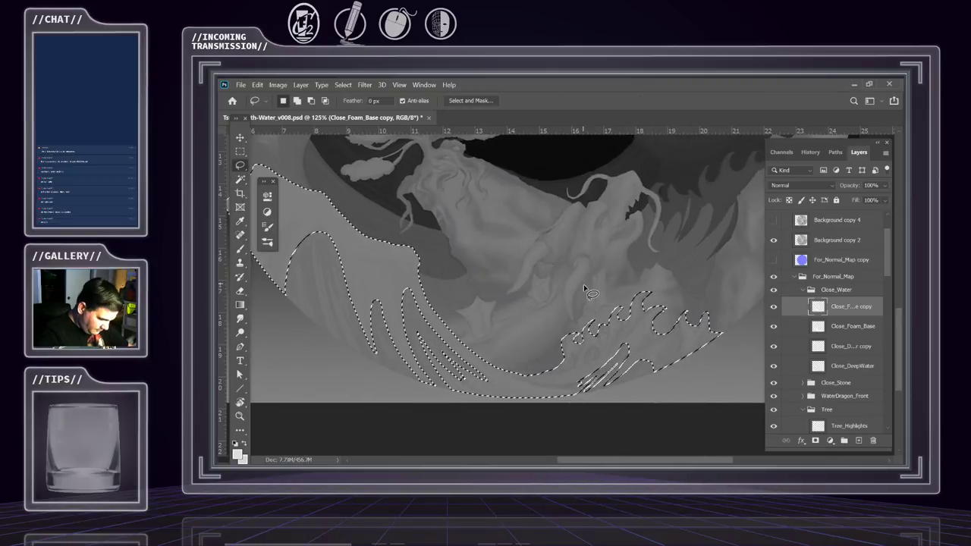
key("ctrl+d")
left_click_drag(577, 302, 520, 282)
key("ctrl+shift+d")
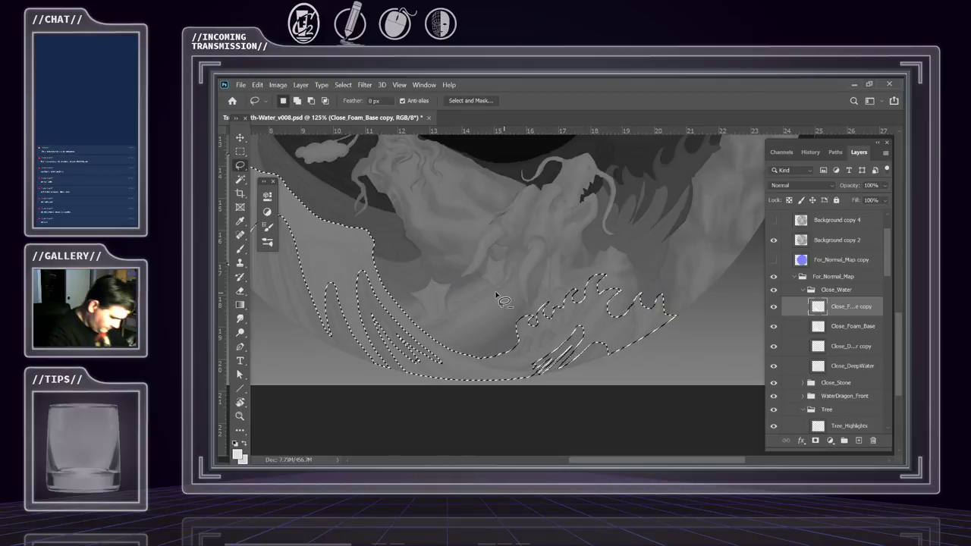
left_click_drag(434, 326, 454, 355)
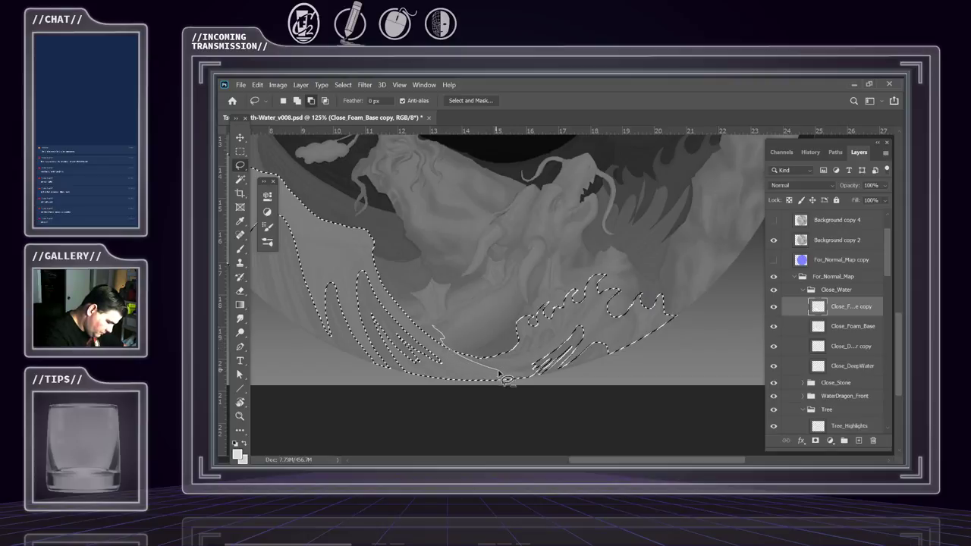
mouse_move(521, 378)
left_mouse_down()
mouse_move(611, 370)
mouse_move(691, 333)
mouse_move(723, 285)
mouse_move(667, 245)
mouse_move(561, 261)
left_mouse_up()
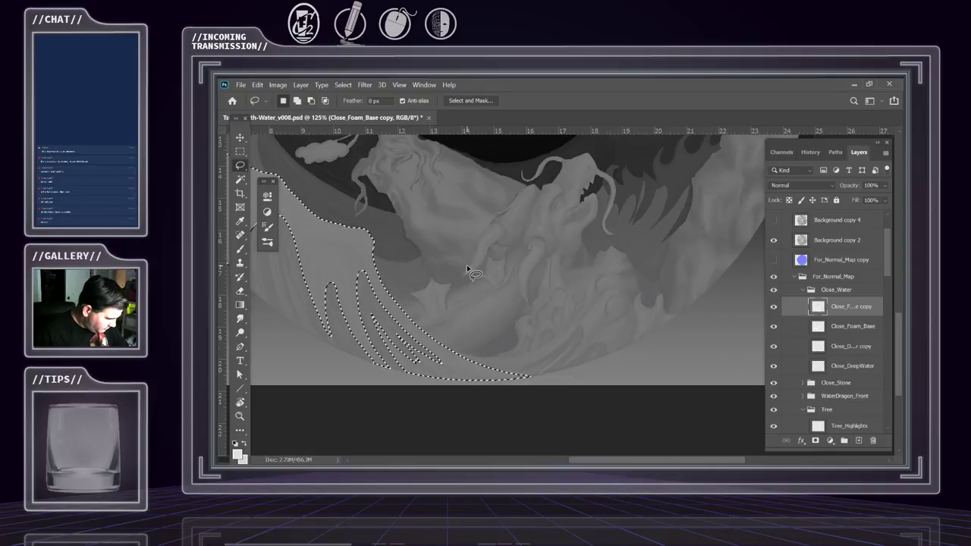
left_click(775, 307)
left_click(774, 307)
left_click(774, 307)
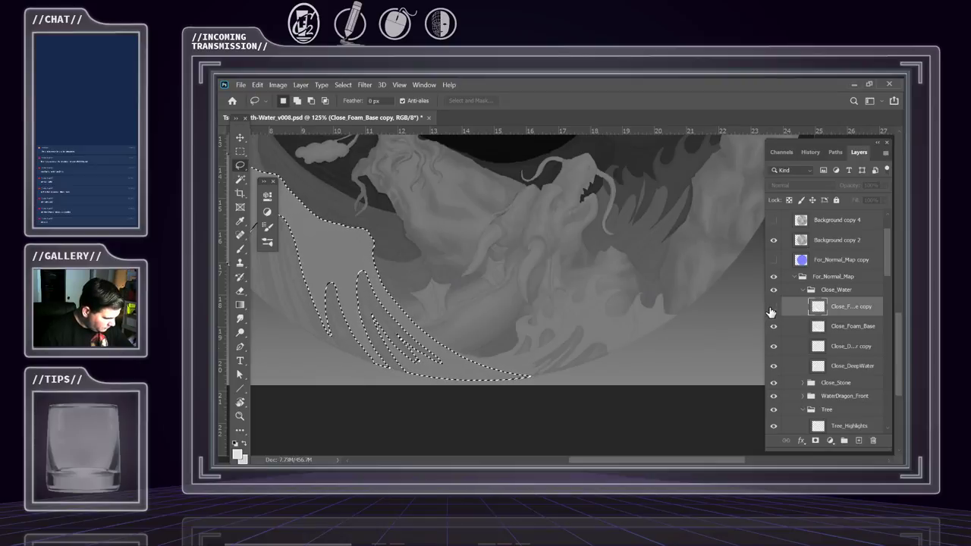
left_click(772, 307)
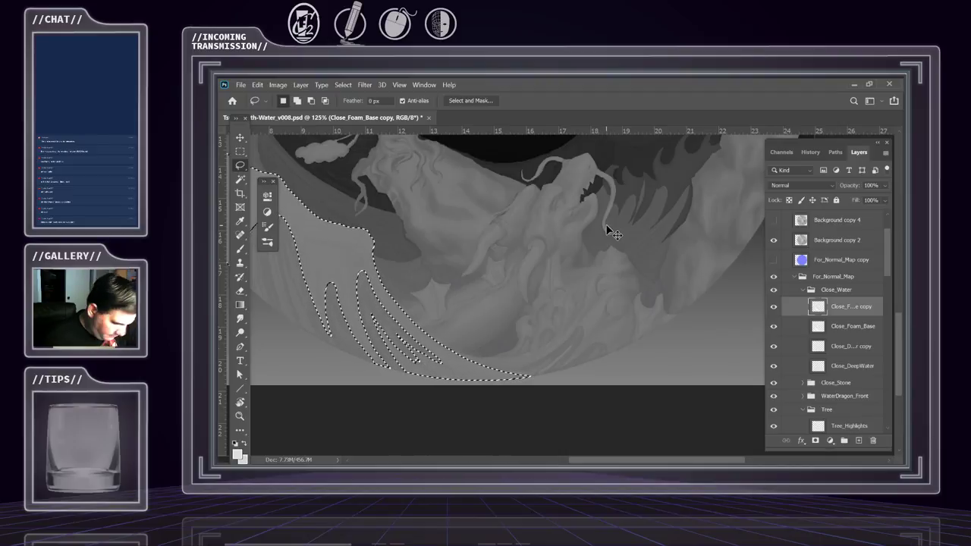
Copy the selected wave to a new Layer 11 with Ctrl+J, checking it against Close_Foam_Base copy
key("ctrl+j")
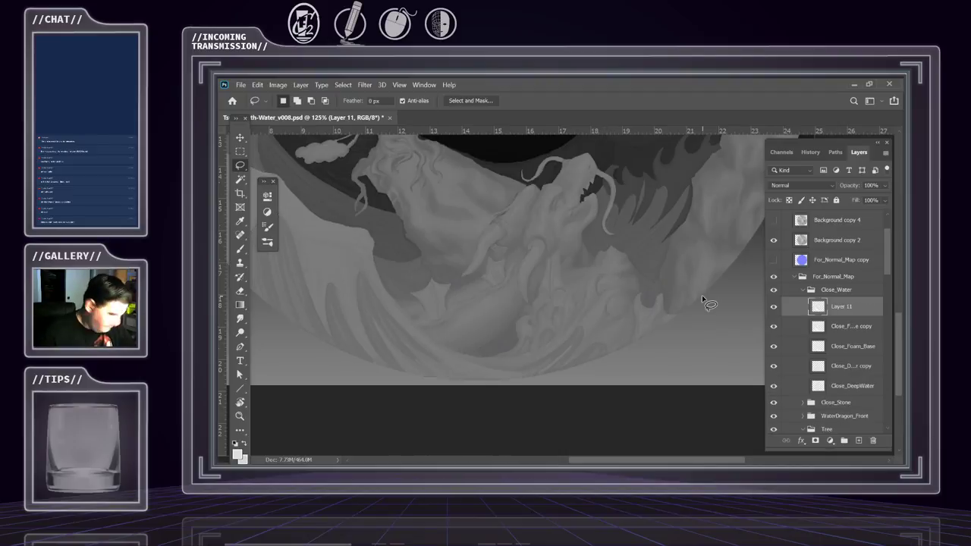
left_click(840, 332)
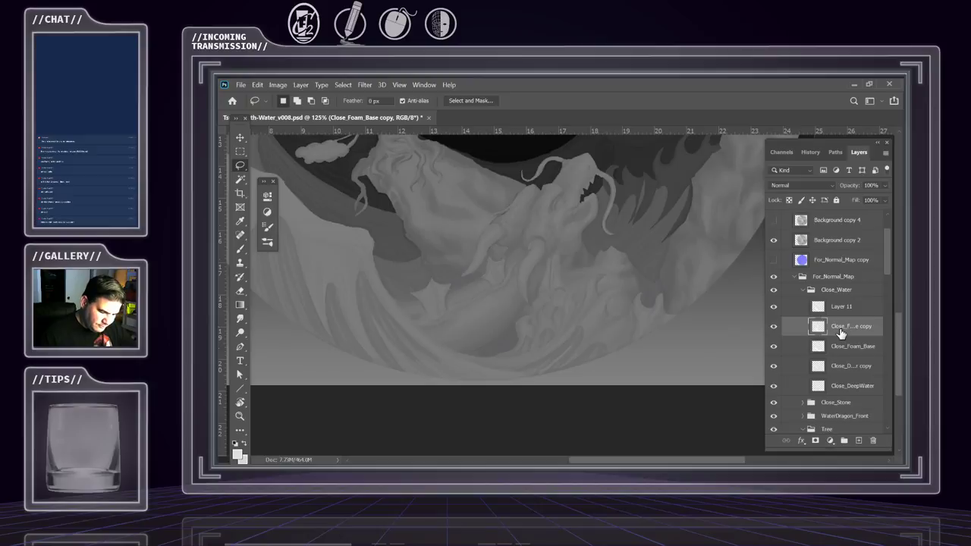
left_click(834, 309)
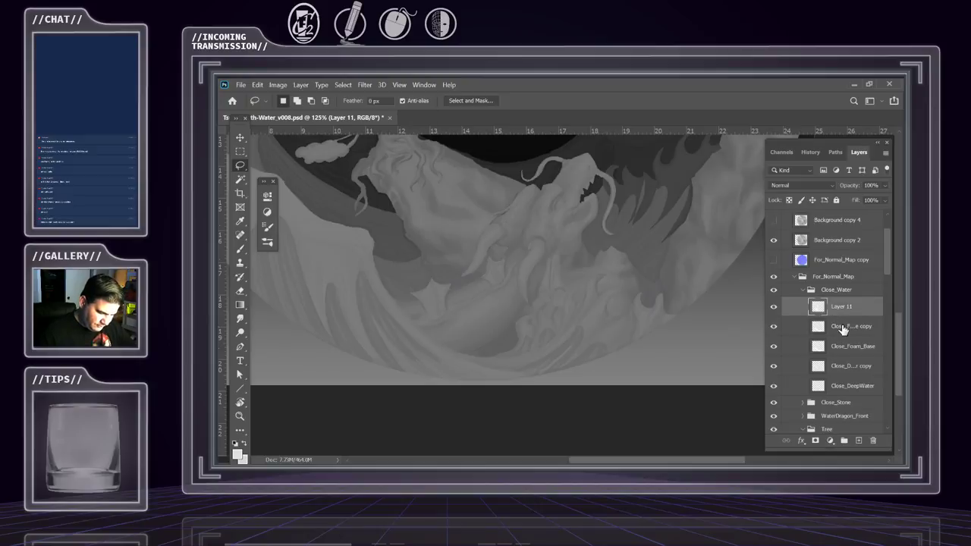
left_click(842, 329)
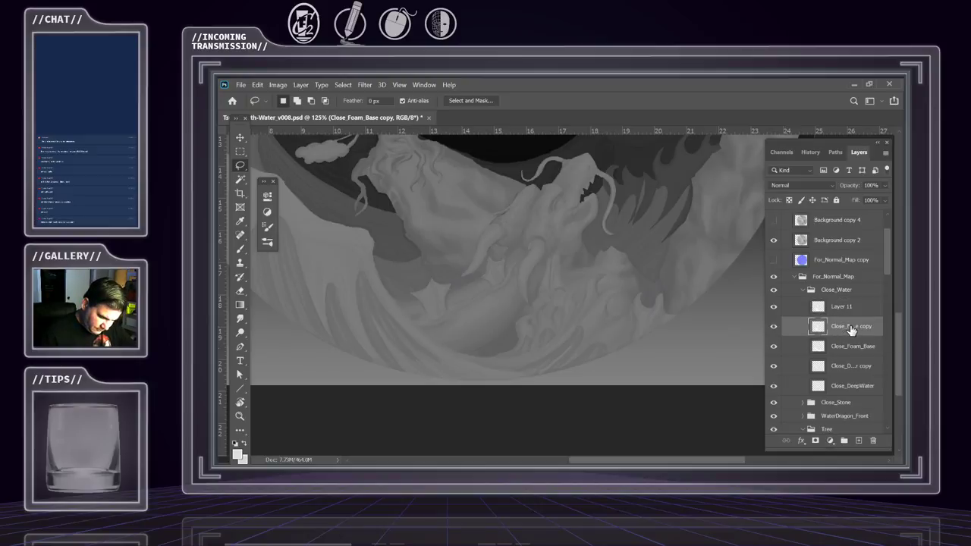
left_click(837, 313)
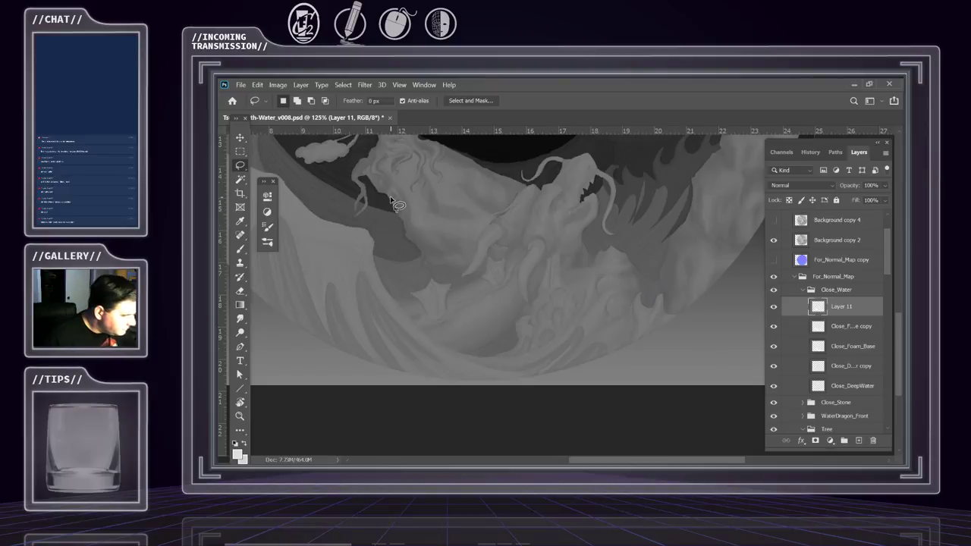
Magic Wand the large left wave region by tone, then apply Select > Inverse
key("w")
left_click(412, 214)
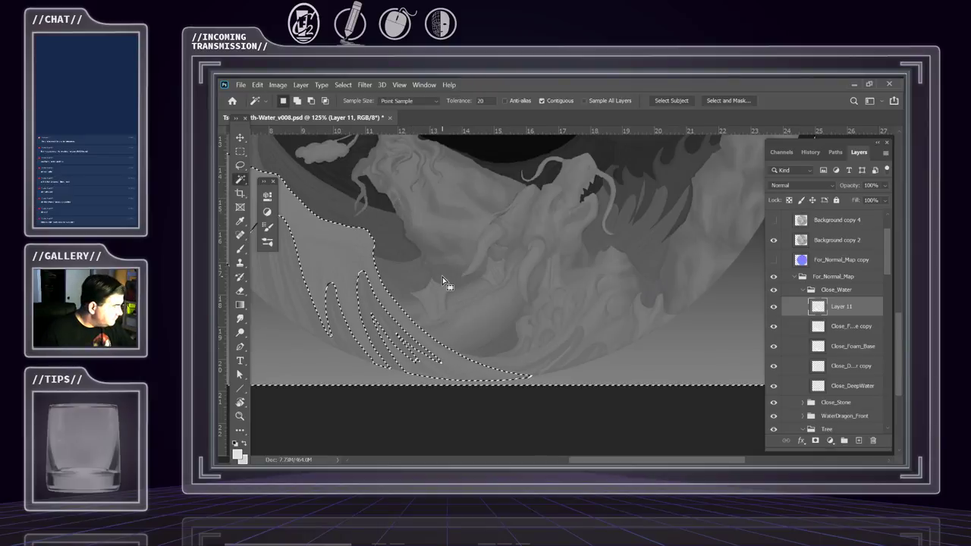
left_click_drag(457, 249, 546, 304)
left_click_drag(630, 321, 553, 269)
left_click(553, 269)
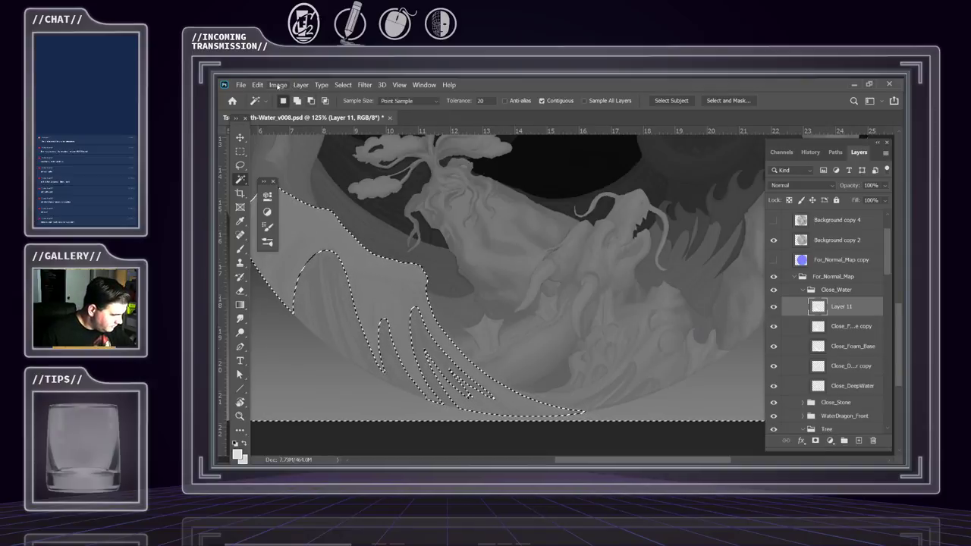
left_click(311, 86)
mouse_move(342, 85)
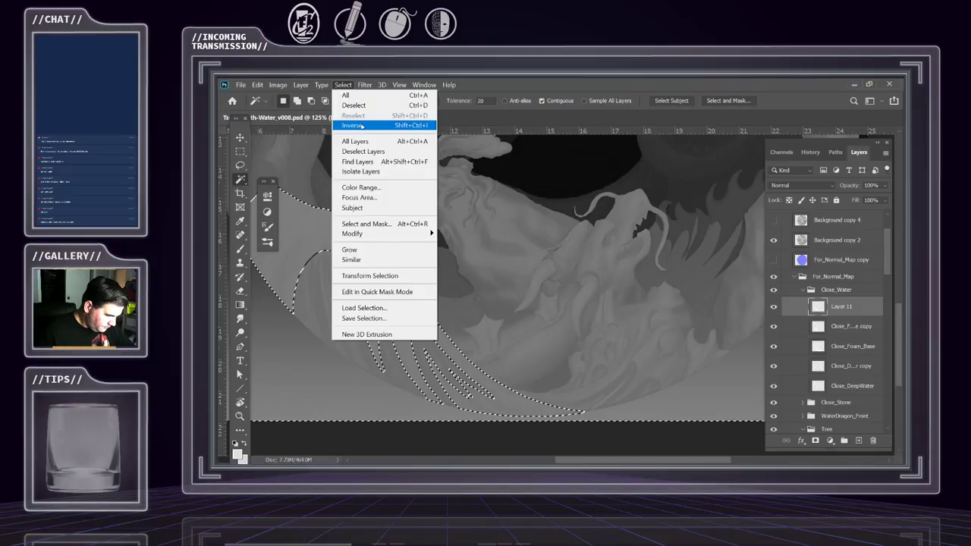
left_click(352, 124)
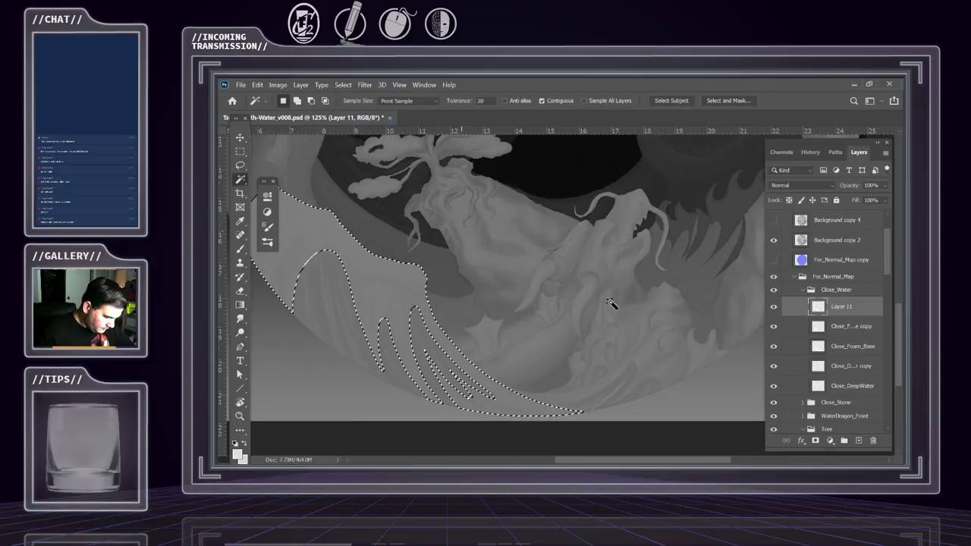
Rename Layer 11 to 'CloseWater Foam_Right_2'
double_click(834, 307)
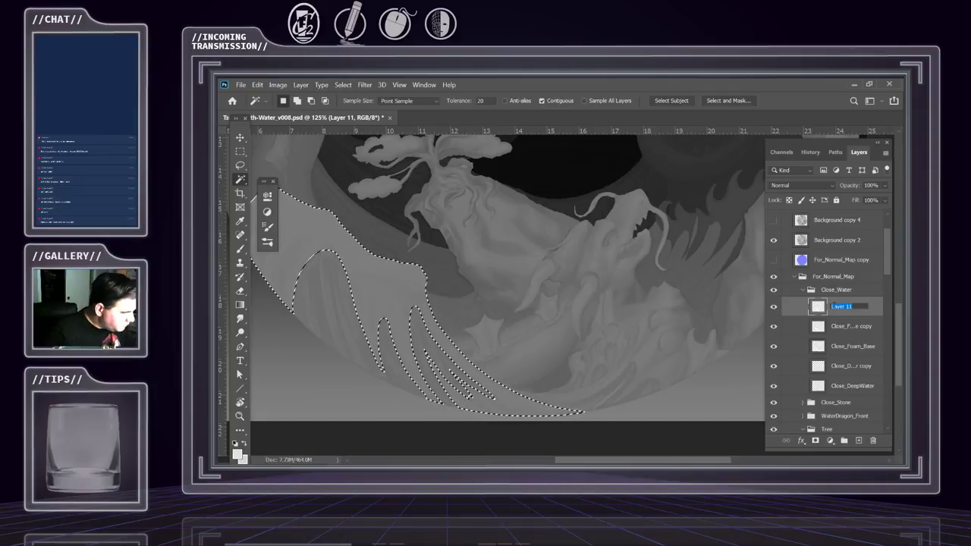
type("CloseWa")
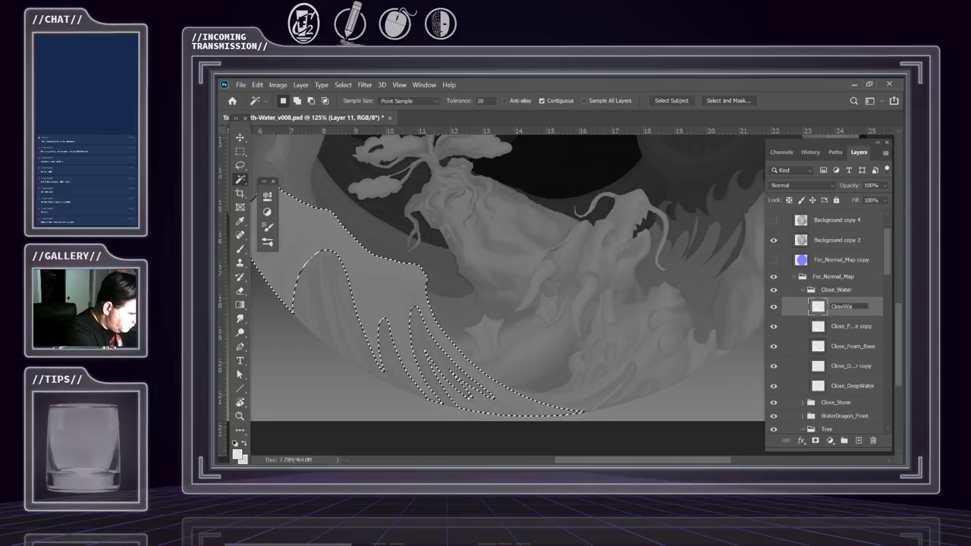
type("ter Right")
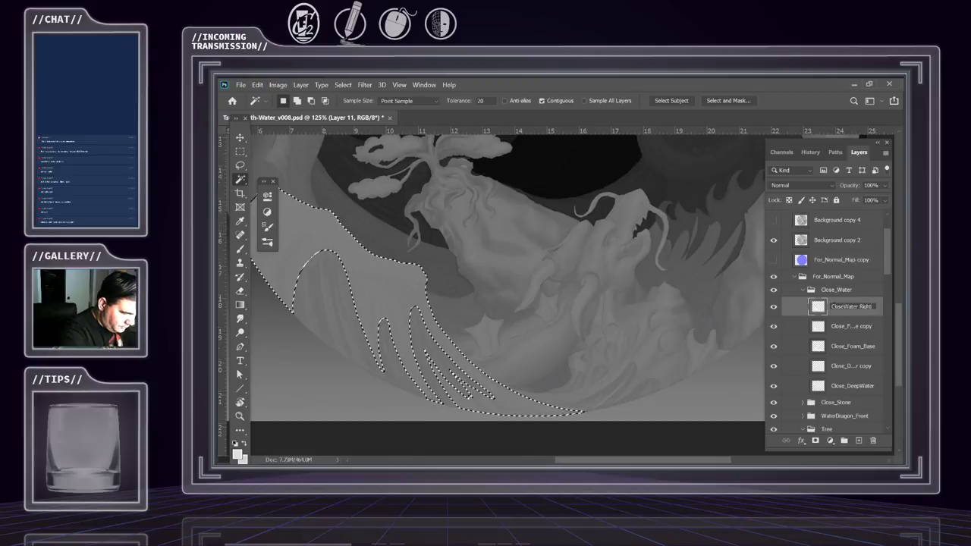
key("Return")
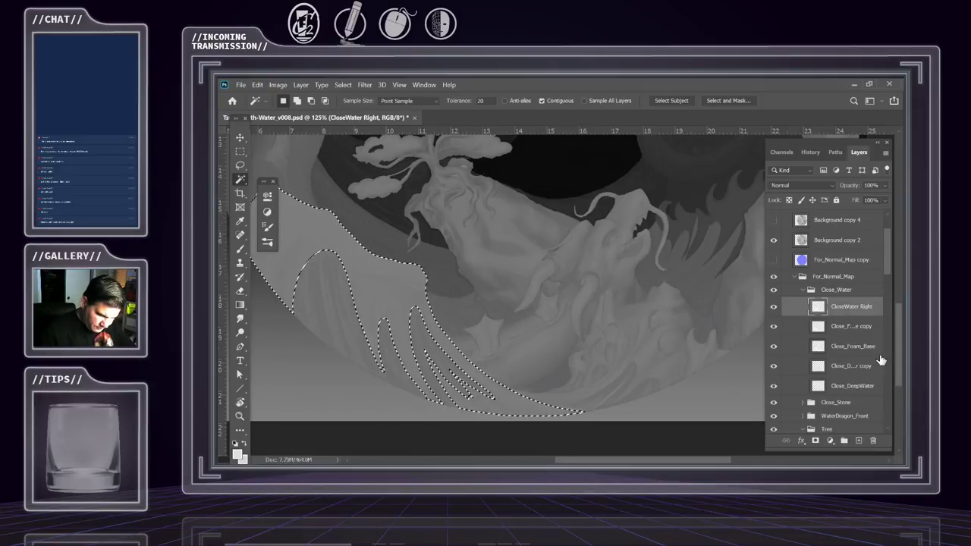
double_click(854, 309)
left_click(859, 307)
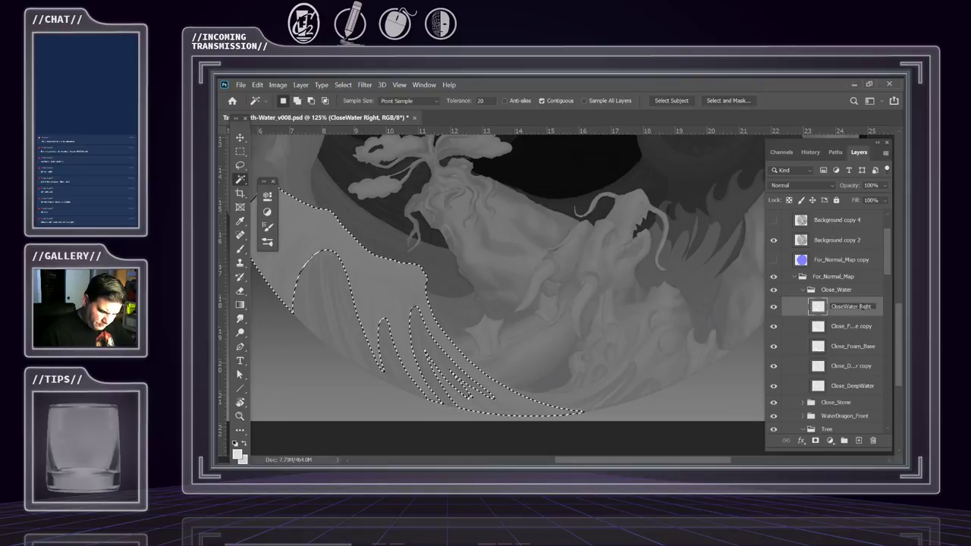
type("Foam")
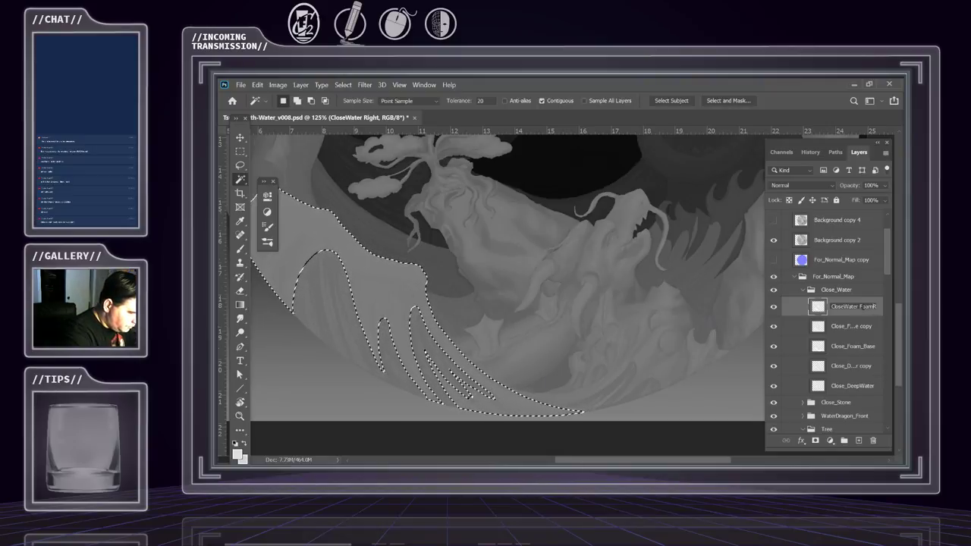
type(" 2Righ")
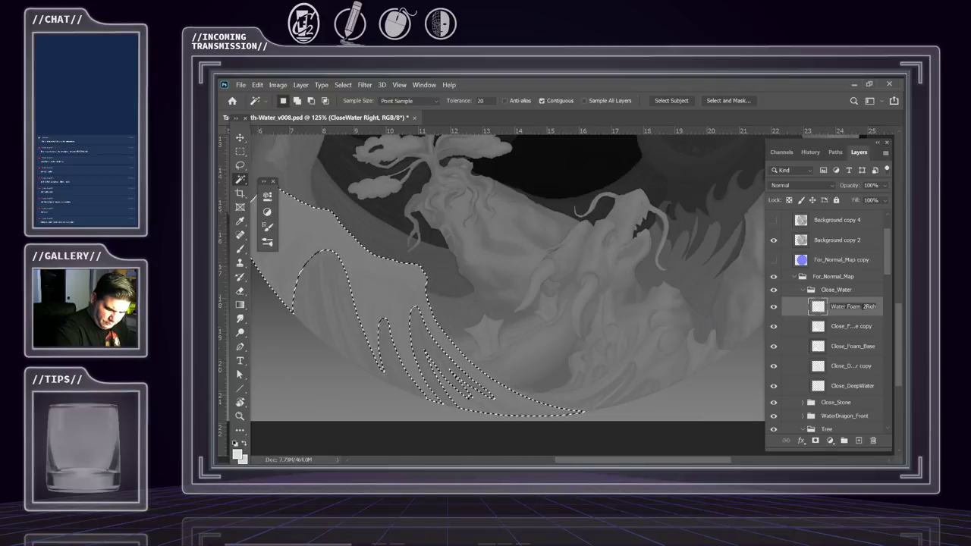
key("BackSpace")
key("BackSpace")
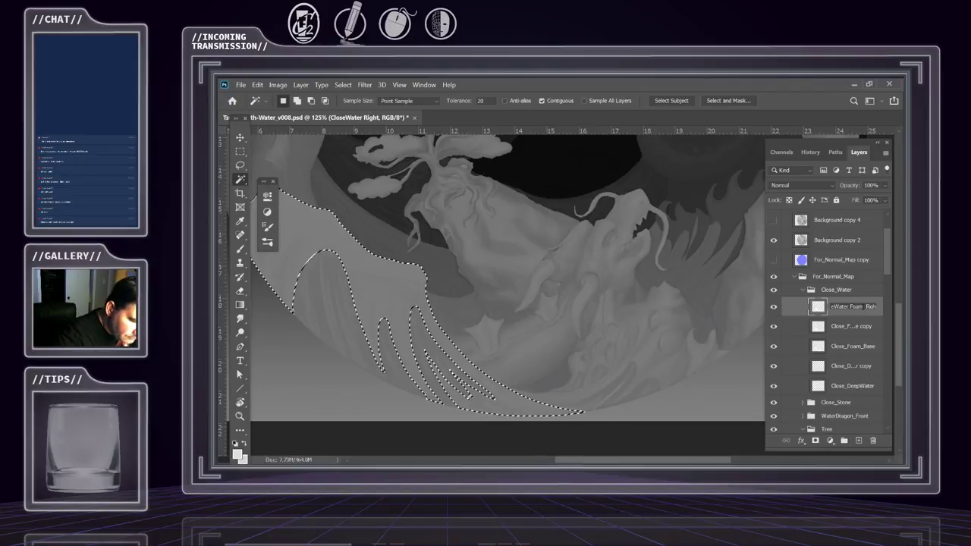
key("End")
type("_2")
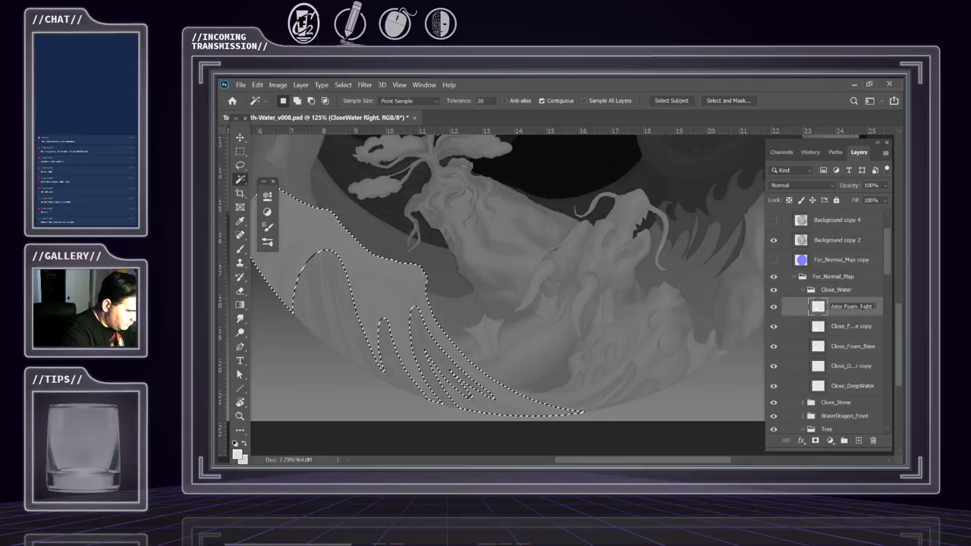
key("Return")
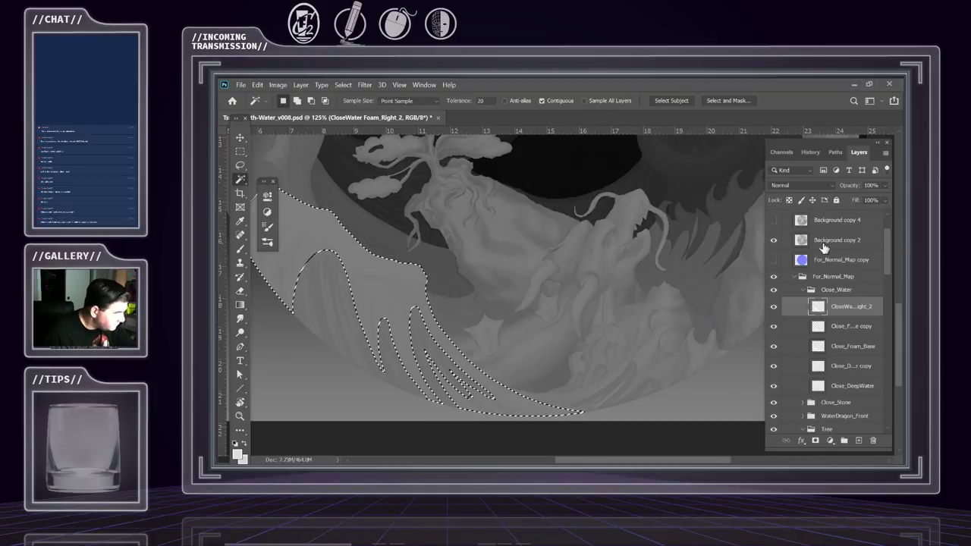
Hide Close_Foam_Base copy, make Close_Foam_Base active and toggle it to check its foam
left_click(789, 332)
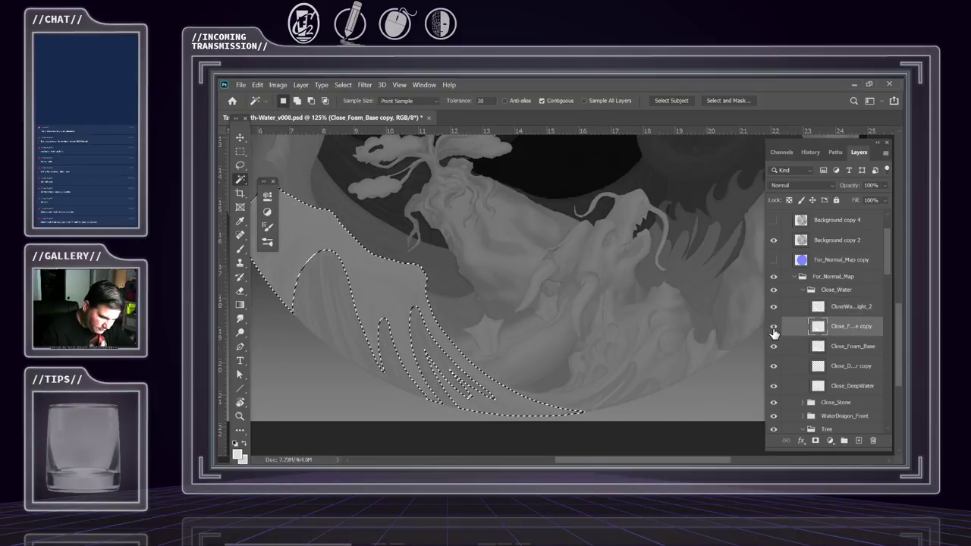
left_click(773, 327)
left_click(773, 326)
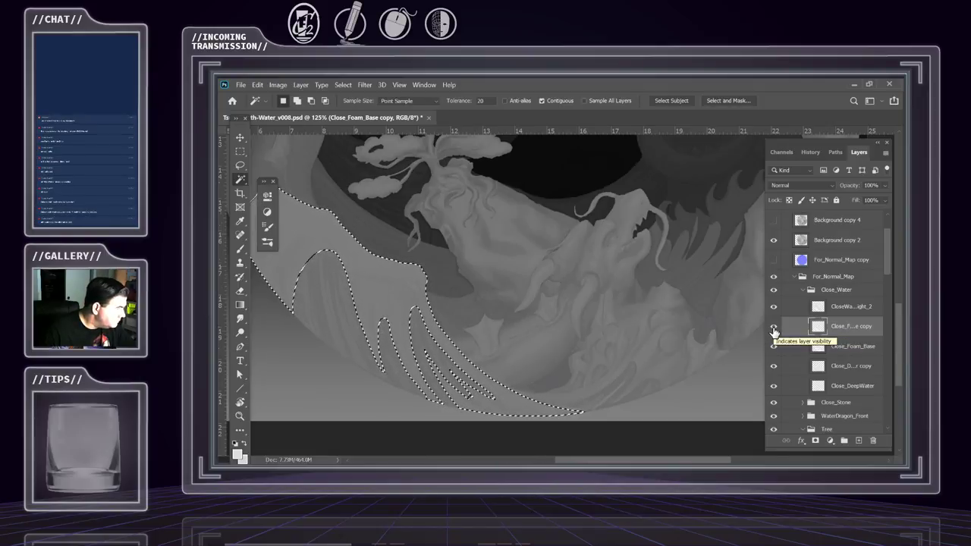
left_click(773, 328)
left_click(833, 349)
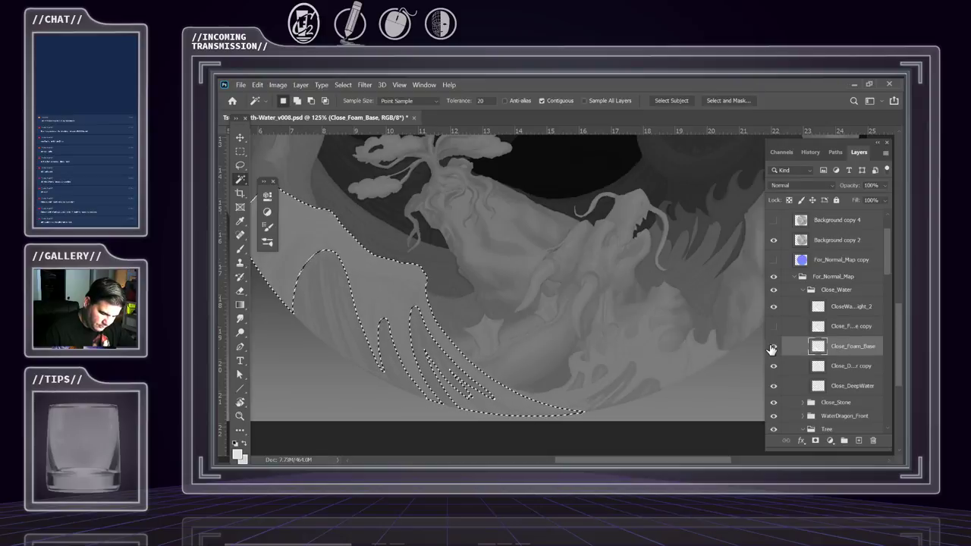
left_click(771, 348)
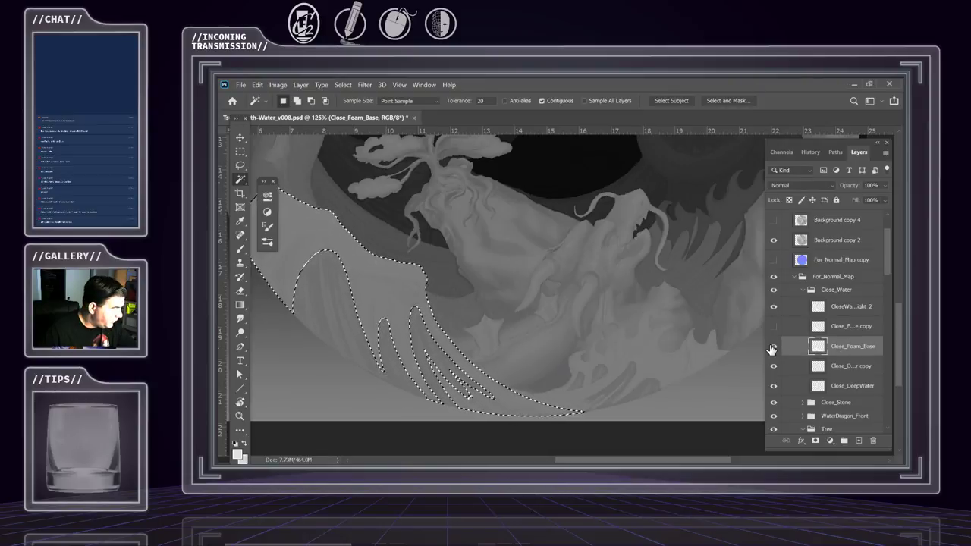
left_click(771, 347)
left_click(771, 347)
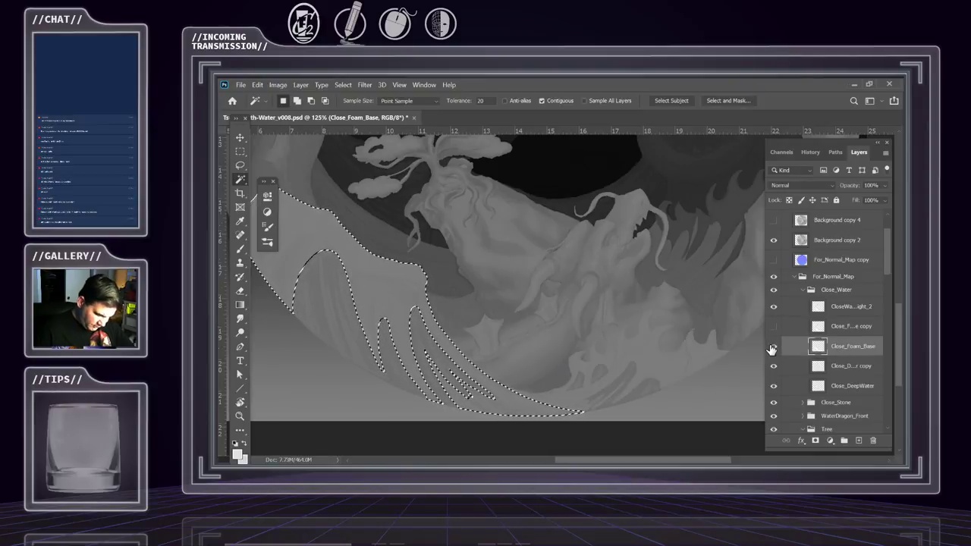
left_click(771, 348)
left_click(771, 347)
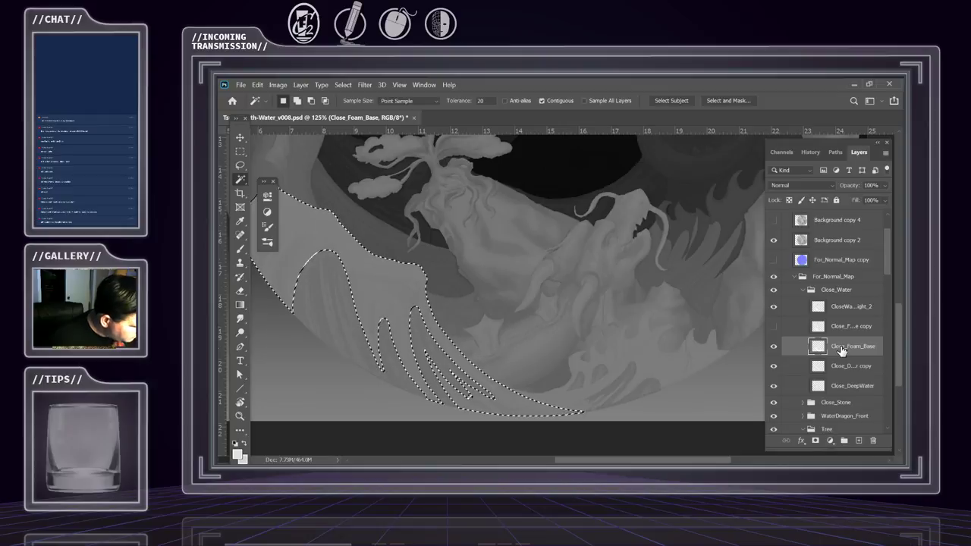
Duplicate the selected foam as Close_Foam_Right_Base and move it beneath the right foam layer
key("ctrl+j")
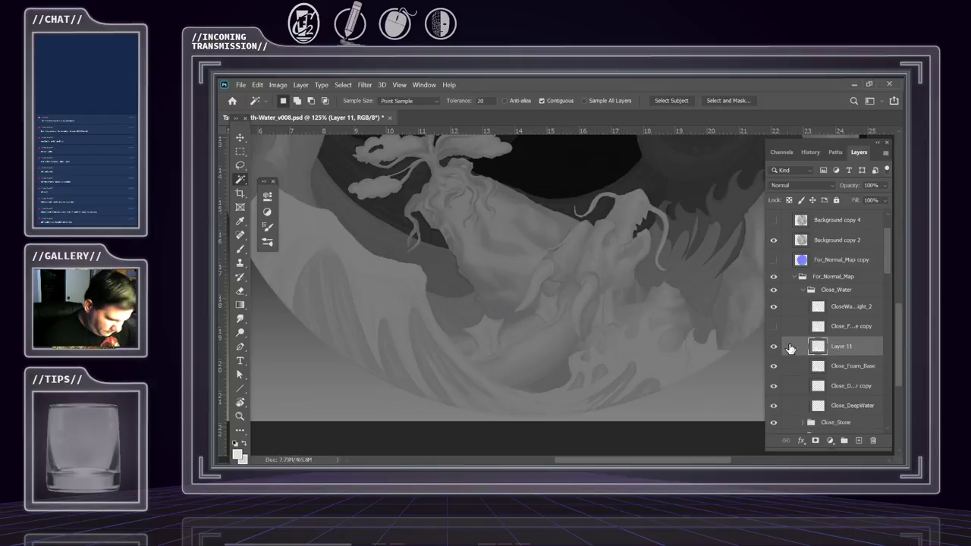
double_click(842, 348)
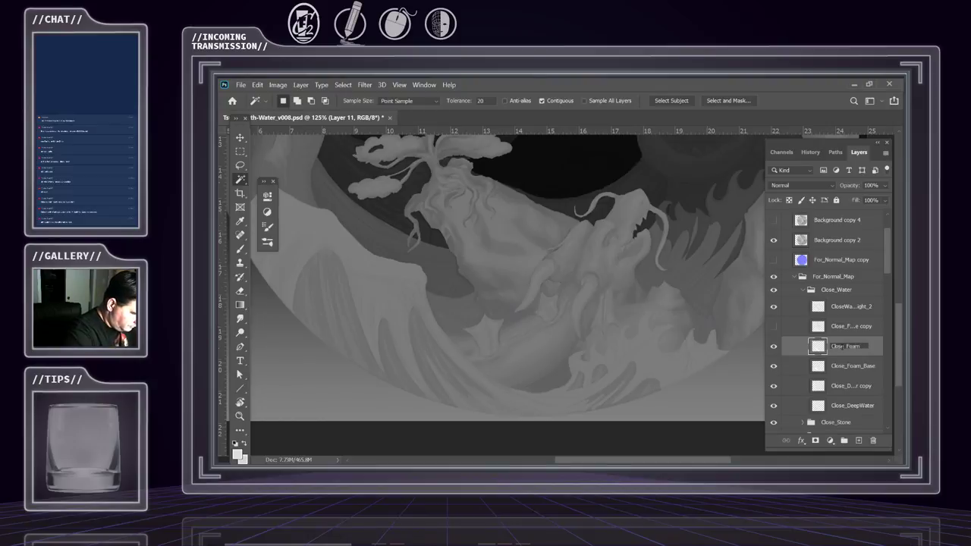
type("_Base")
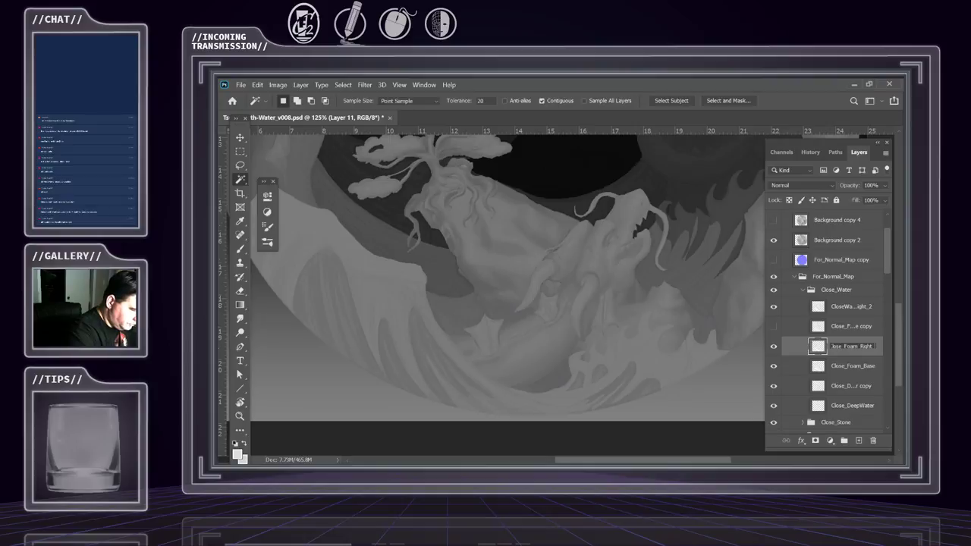
key("Return")
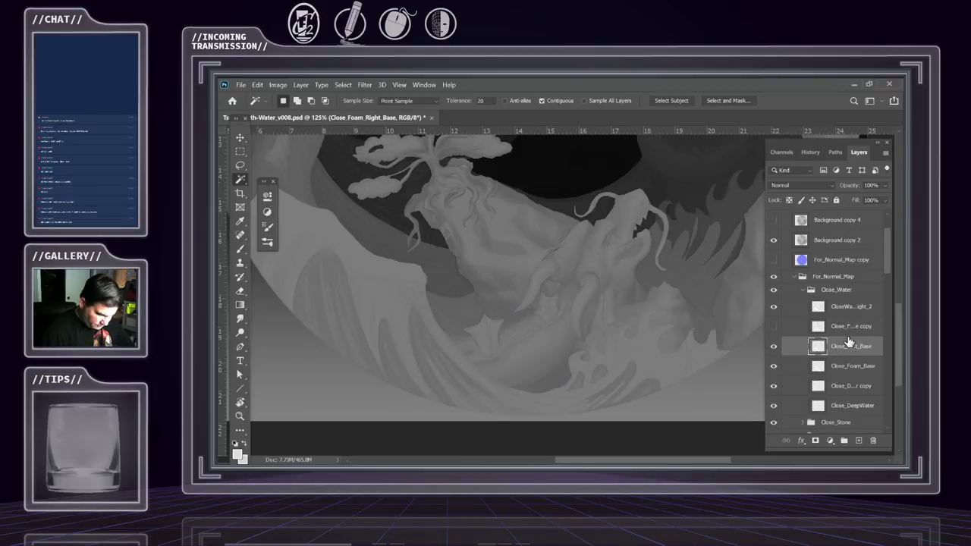
left_click_drag(836, 347, 832, 321)
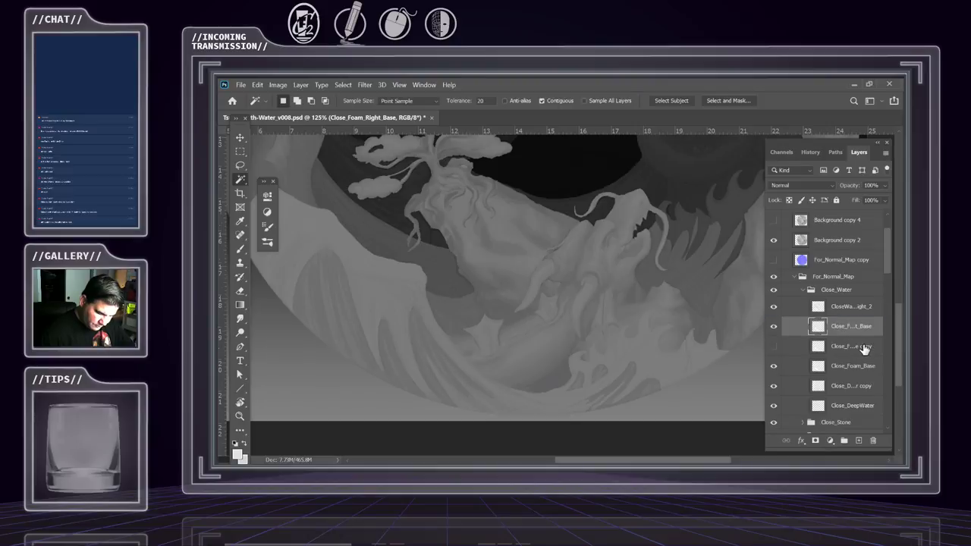
Hide and reshow each foam layer, including Close_Foam_Base copy and Close_Foam_Base, to compare them
left_click(772, 345)
left_click(772, 346)
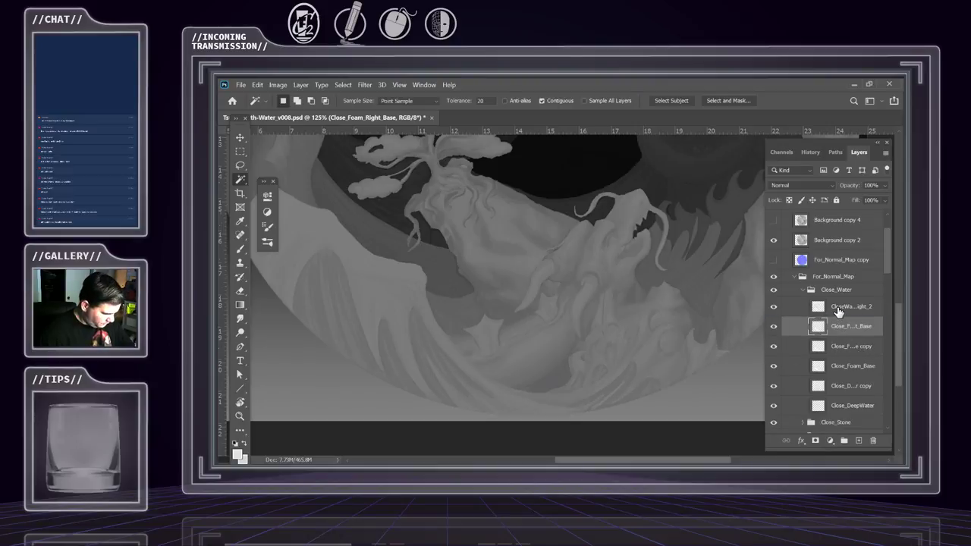
left_click(848, 354)
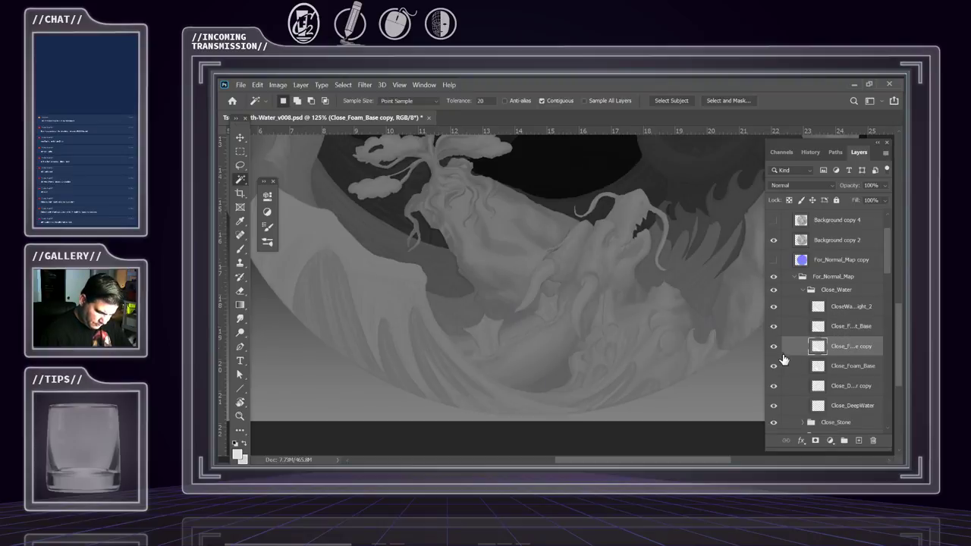
left_click(773, 346)
left_click(773, 345)
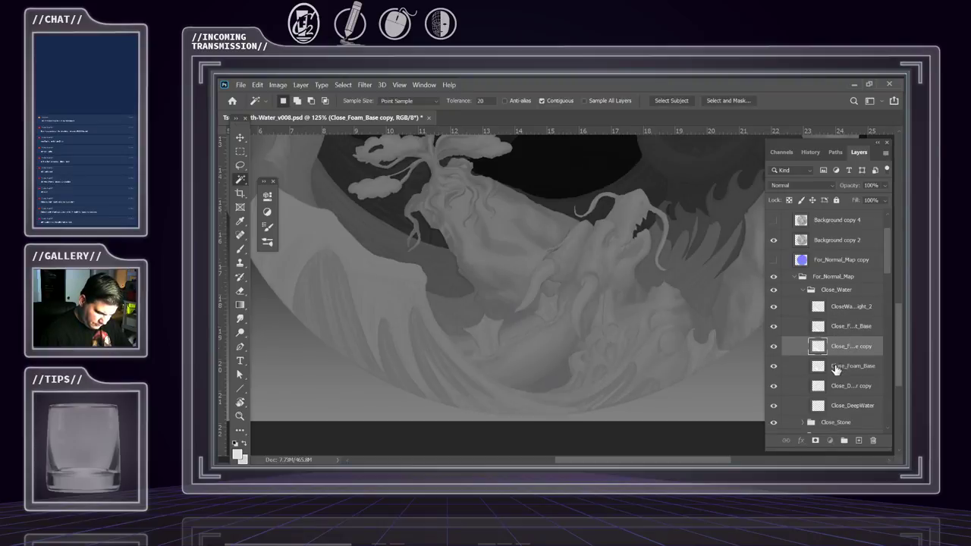
left_click(835, 367)
left_click(773, 366)
left_click(773, 366)
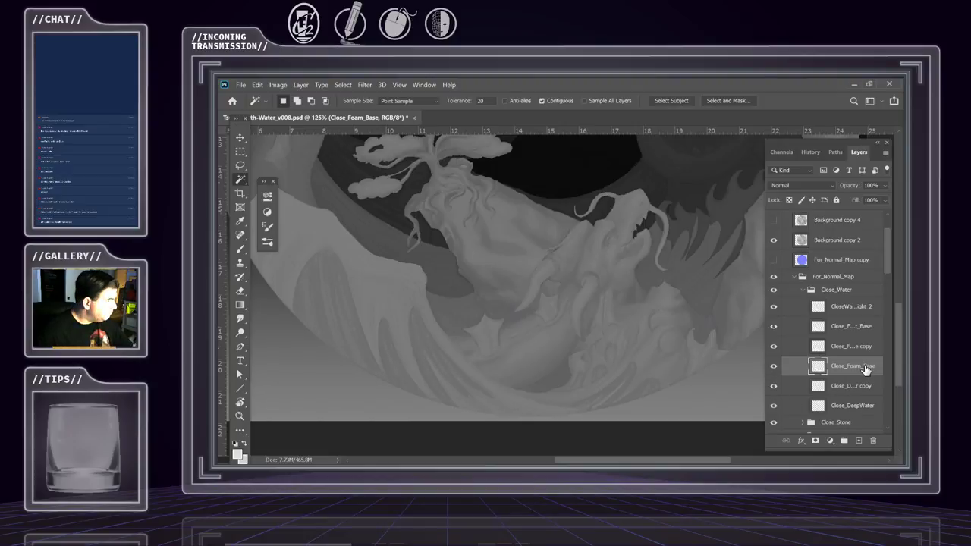
Set CloseWater Foam_Right_2 to Multiply blending after trying Lighten, then select Close_Foam_Right_Base
left_click(826, 310)
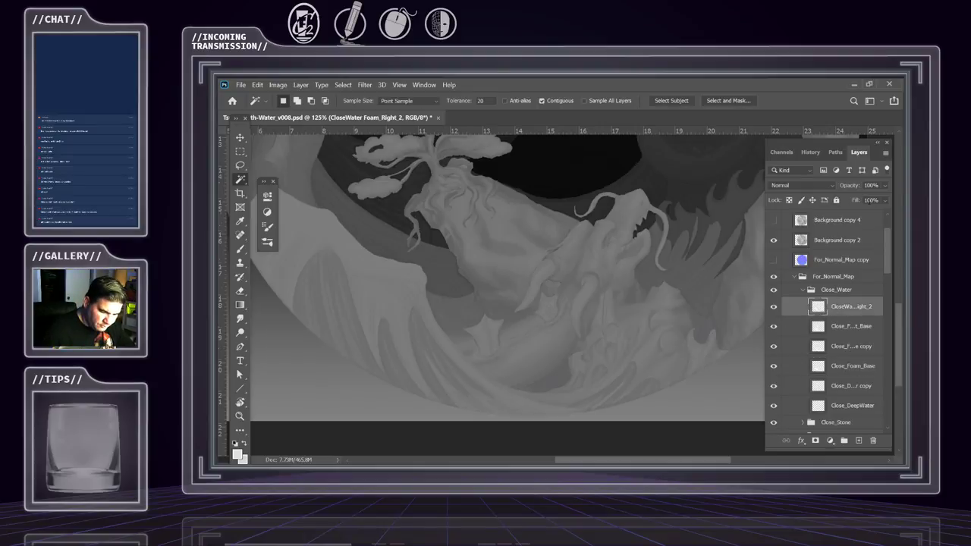
left_click(830, 186)
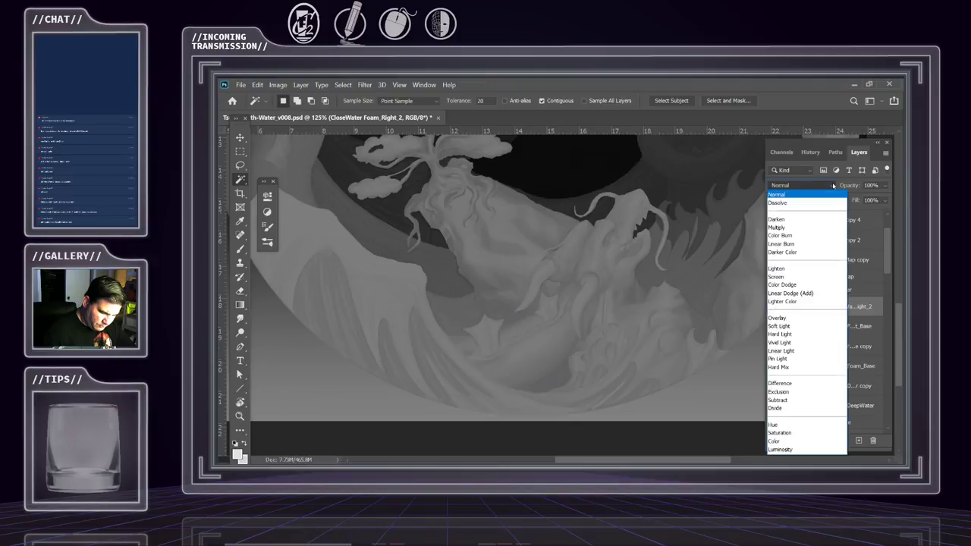
left_click(775, 269)
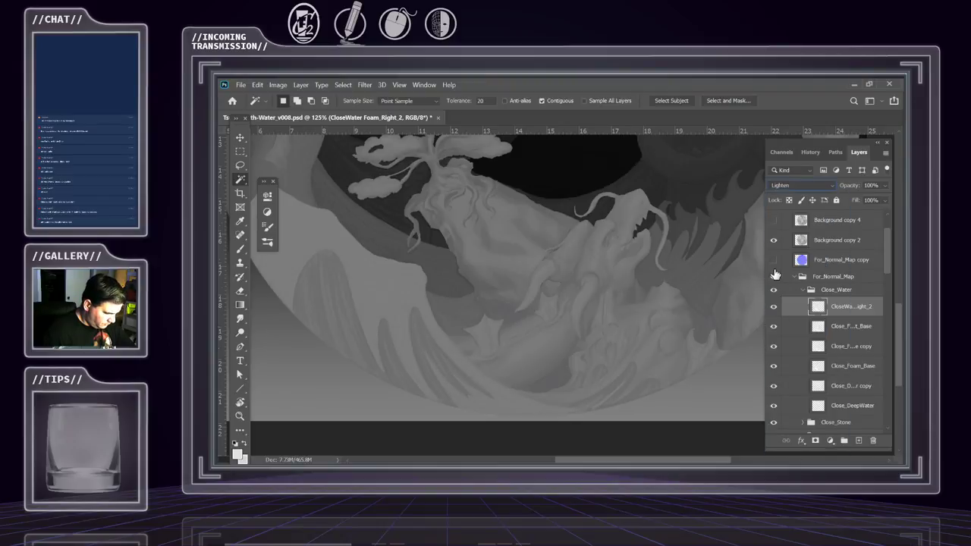
left_click(793, 185)
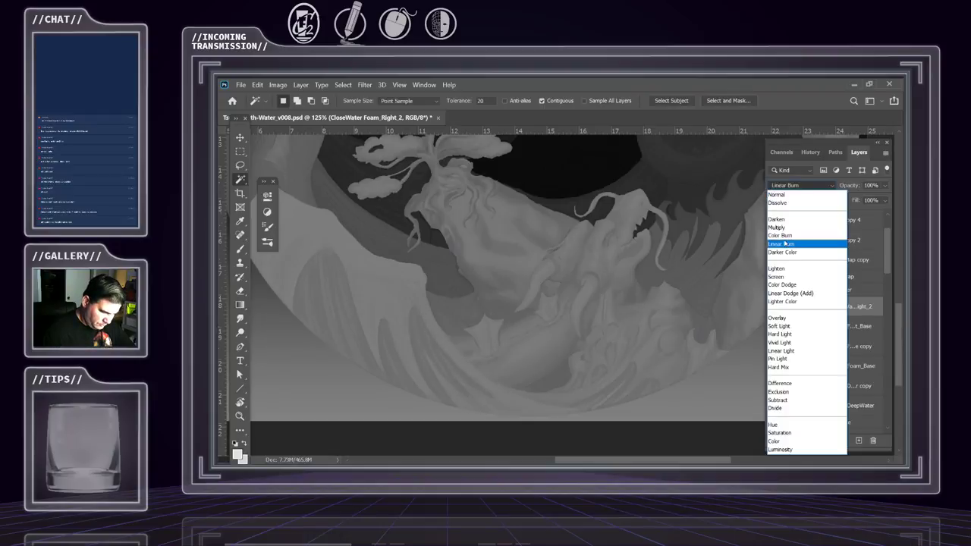
left_click(776, 228)
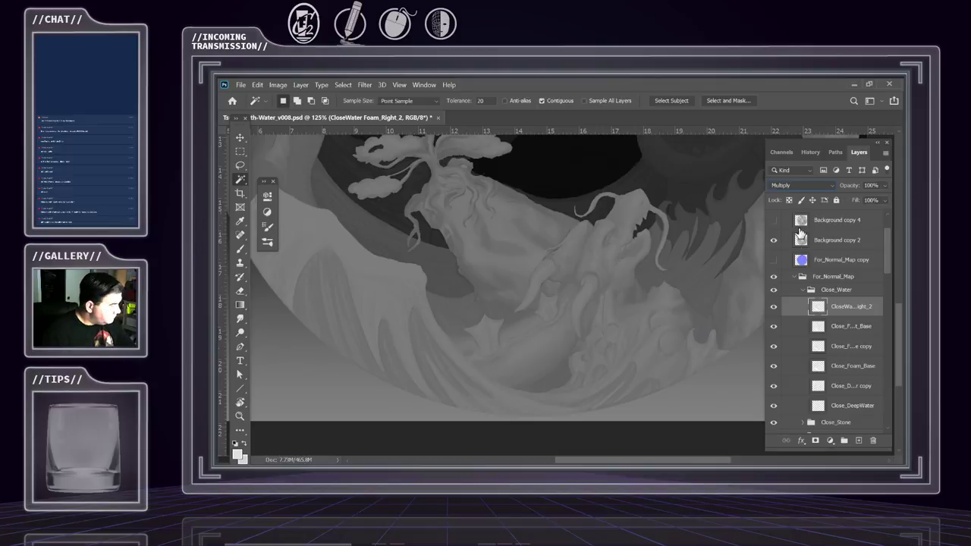
left_click(842, 326)
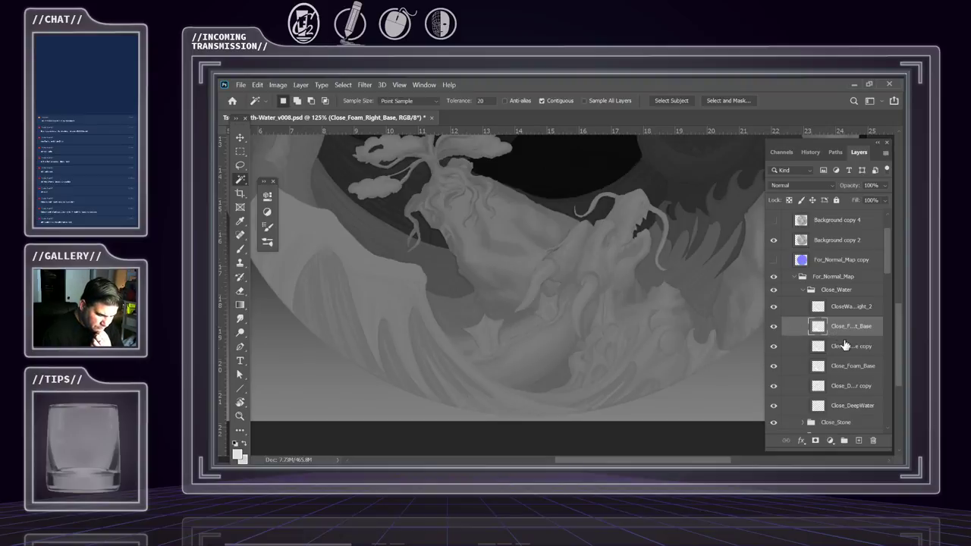
left_click(785, 352)
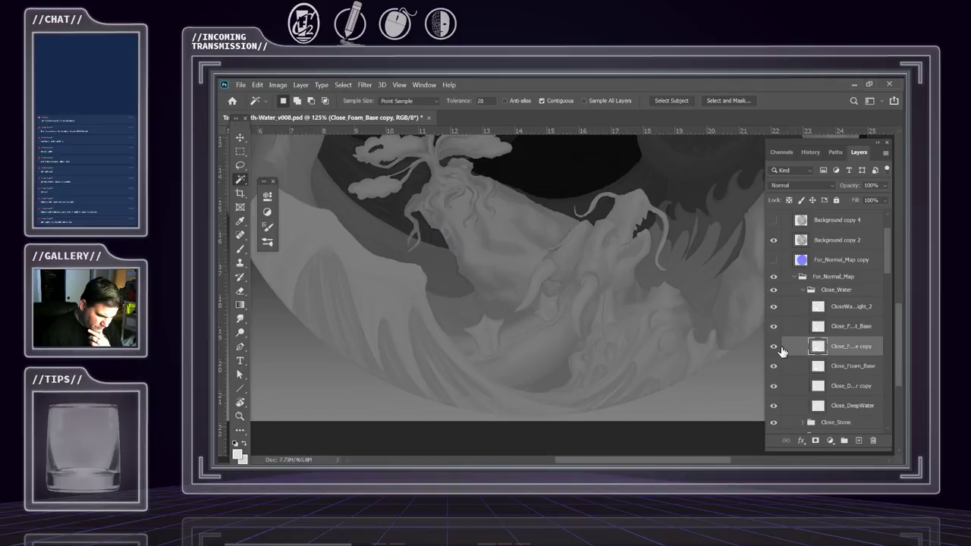
left_click_drag(774, 328, 773, 307)
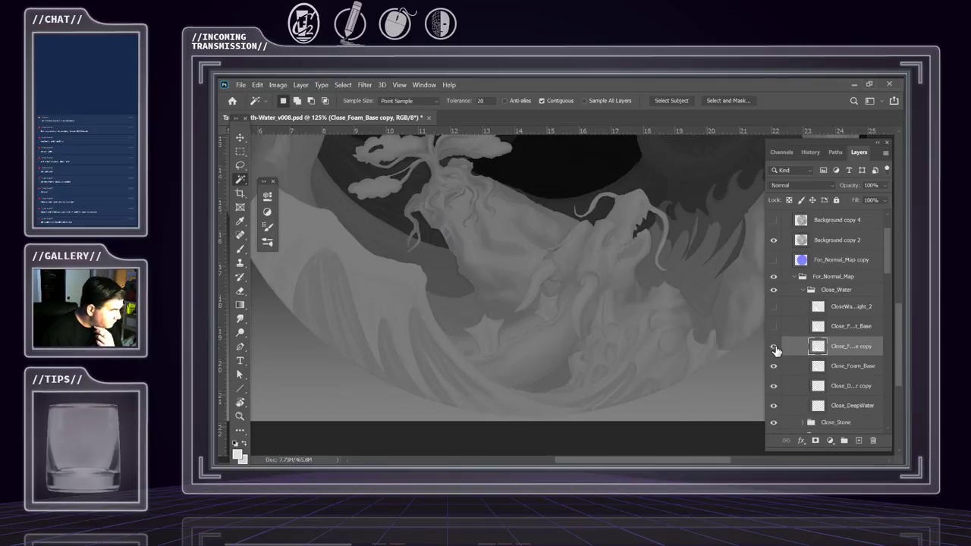
left_click(774, 348)
left_click(775, 347)
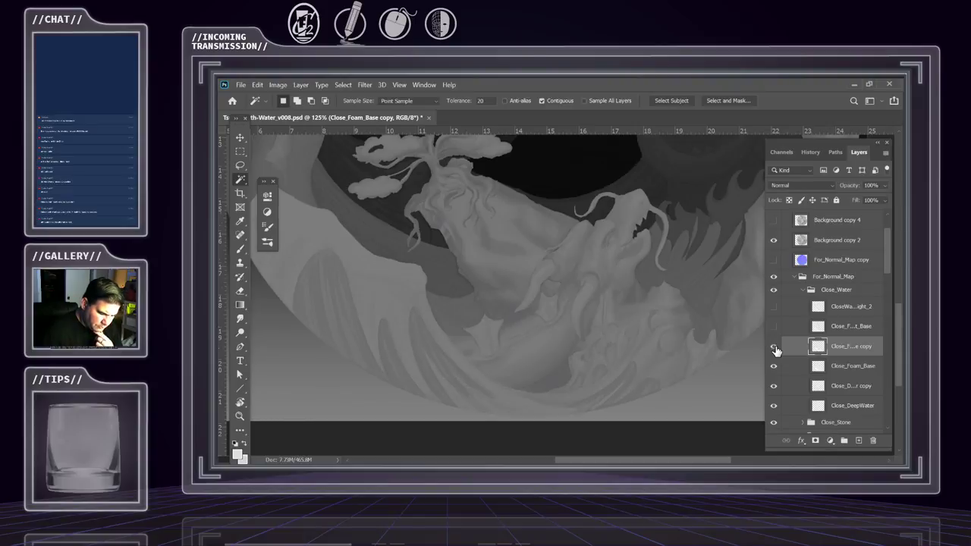
left_click(773, 307)
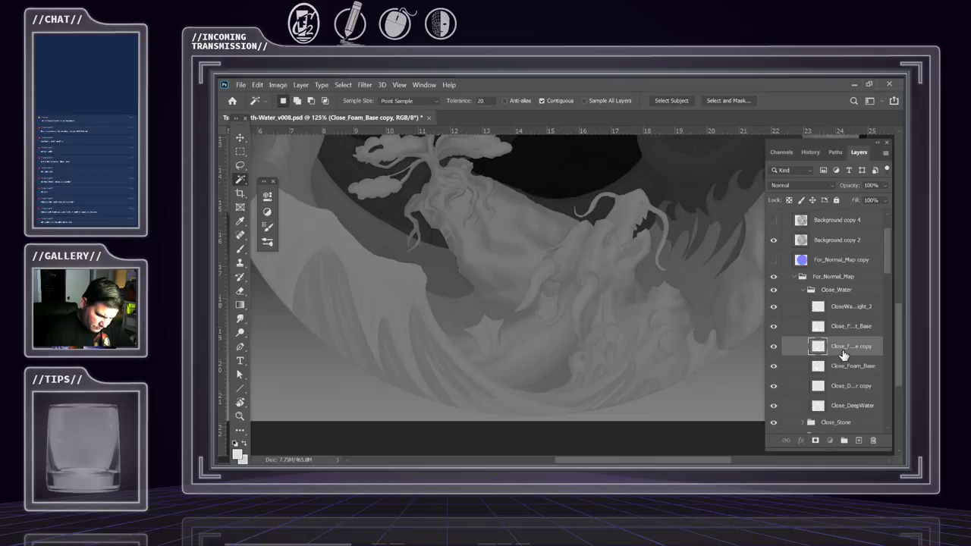
left_click(774, 346)
left_click(774, 346)
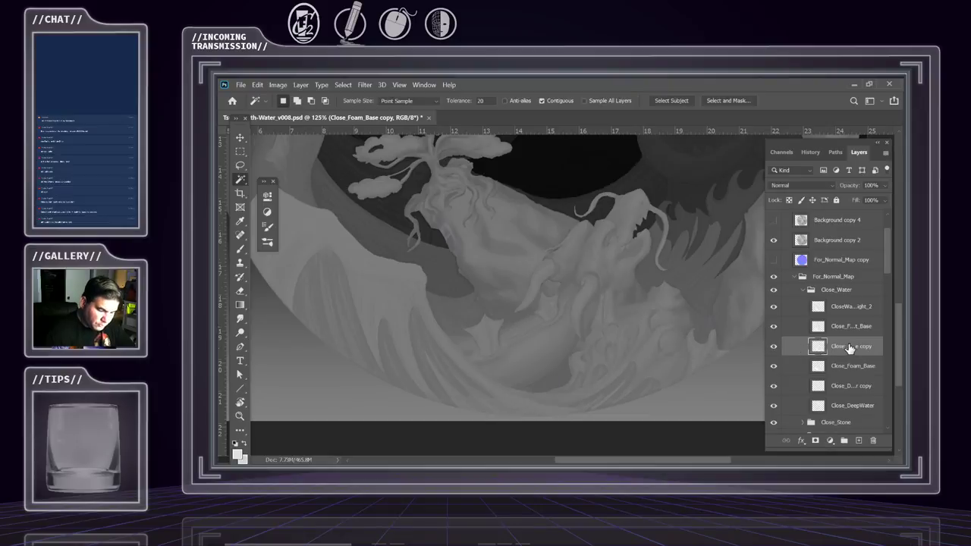
Switch Close_Foam_Base copy to Multiply and select it together with Close_Foam_Base
left_click(803, 189)
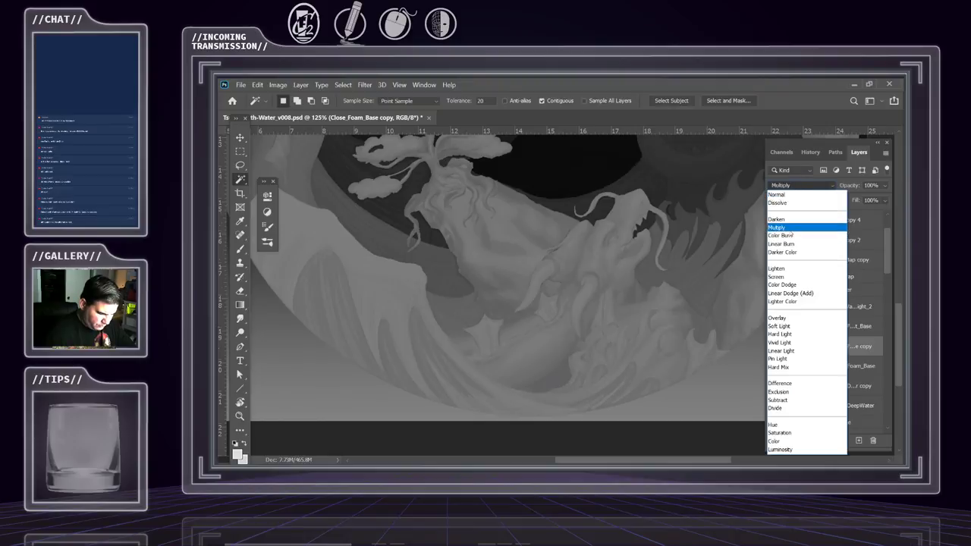
left_click(777, 228)
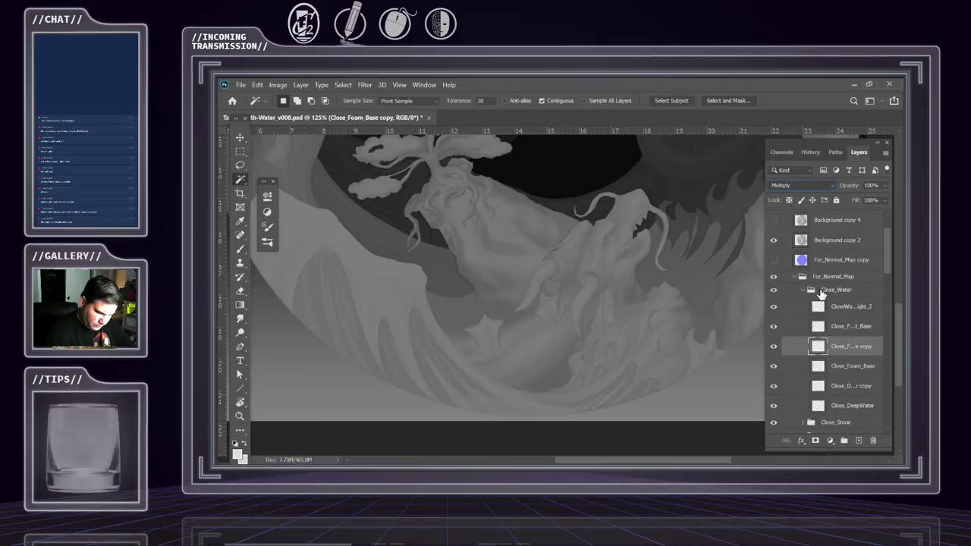
left_click(849, 367)
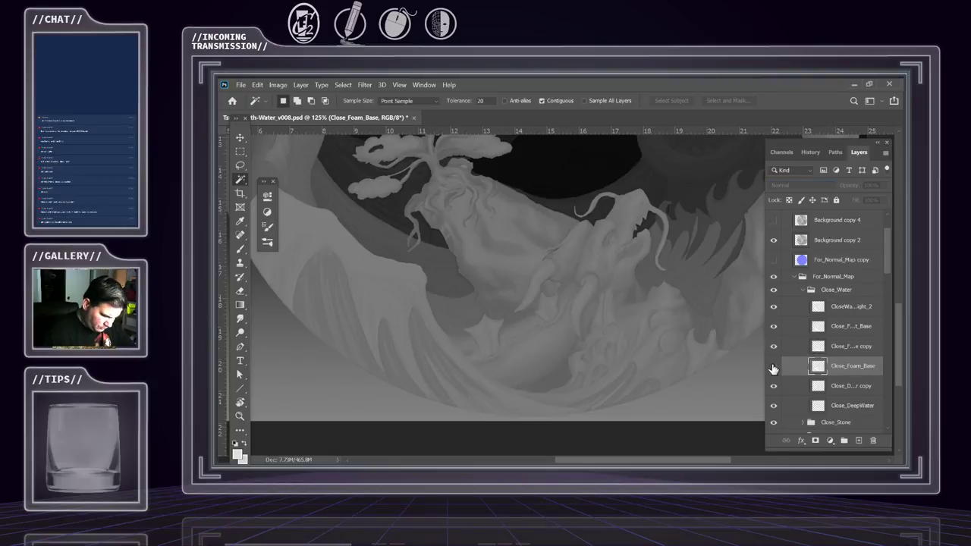
left_click(836, 324)
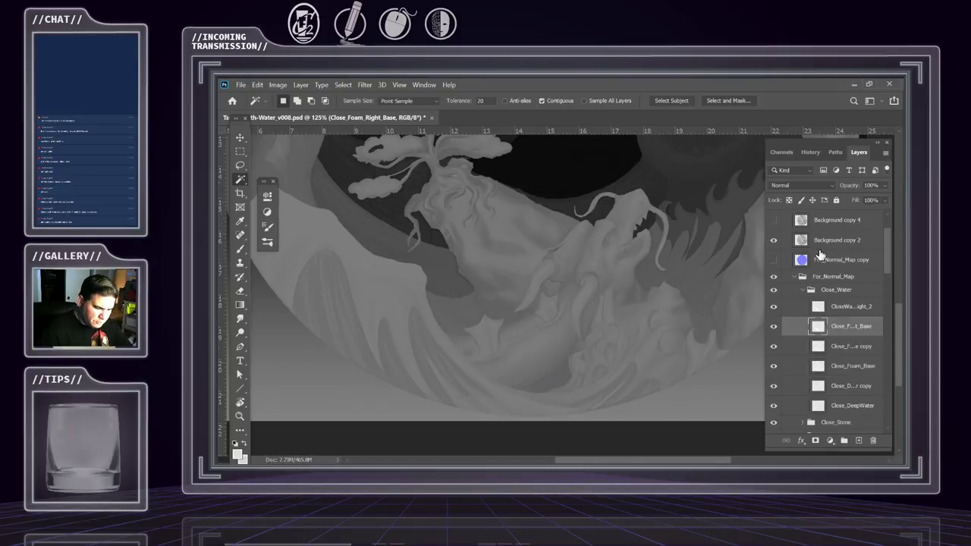
left_click(833, 370)
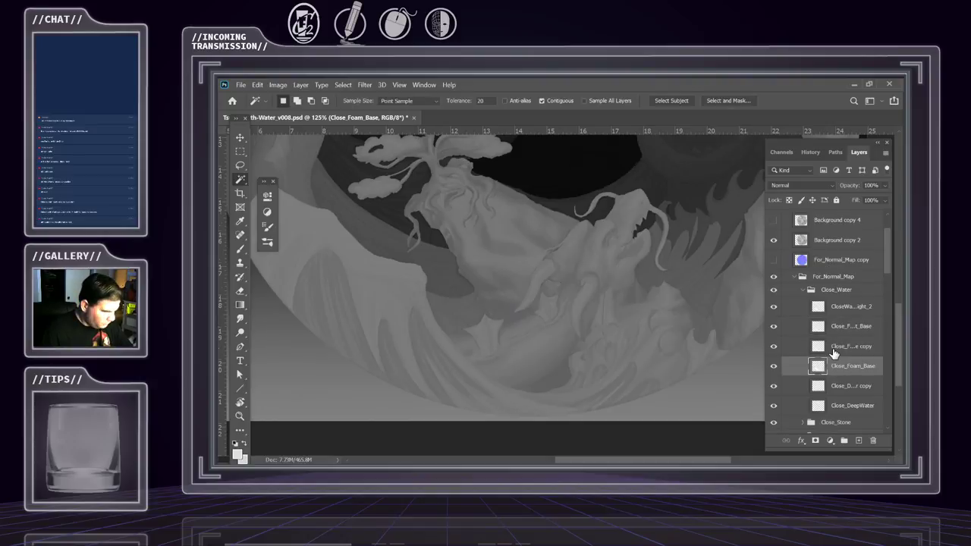
left_click(834, 347, "shift")
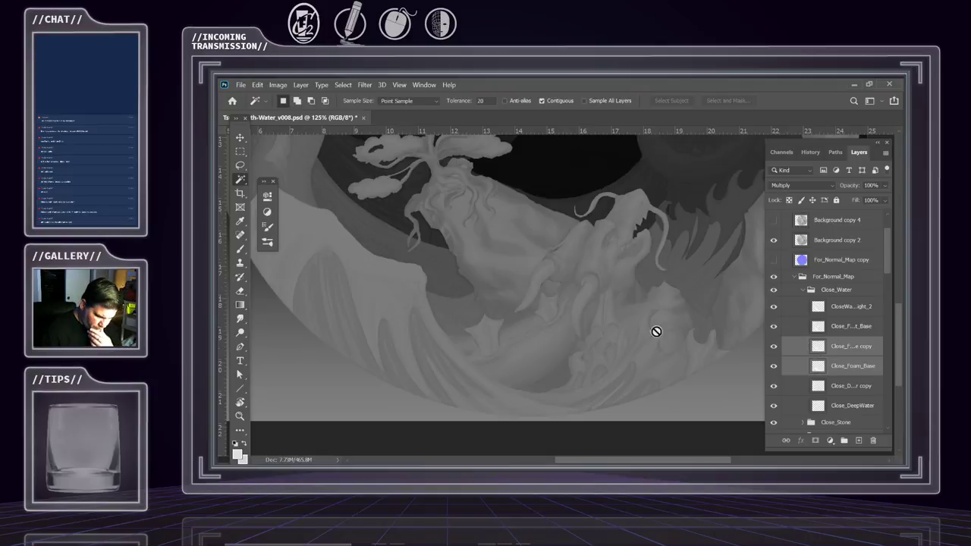
Look through the Image menu commands, then close the open document
left_click(276, 85)
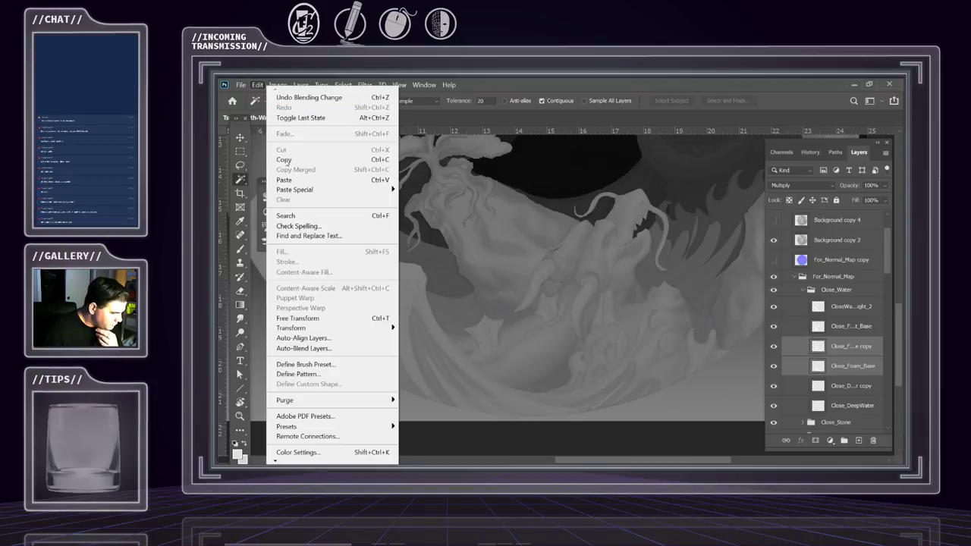
mouse_move(299, 84)
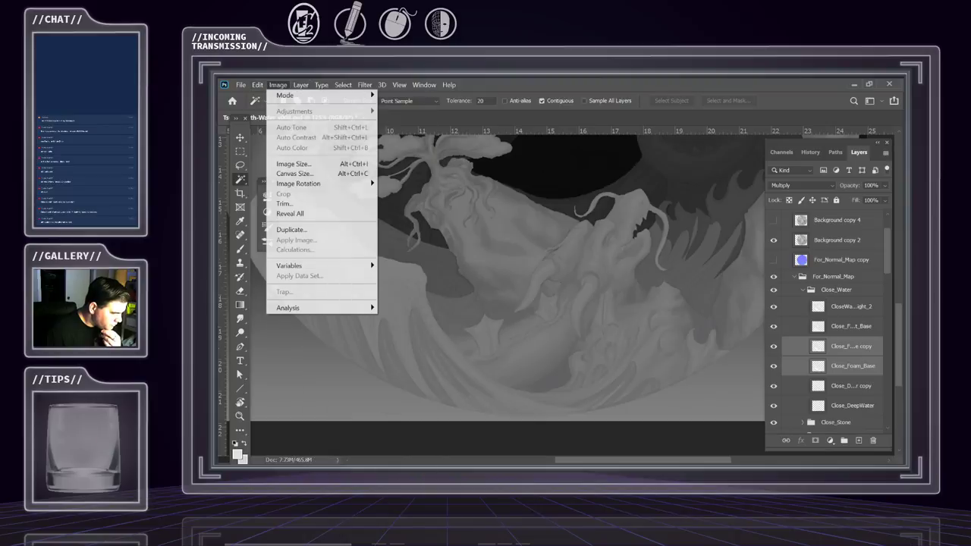
left_click(278, 84)
left_click(278, 84)
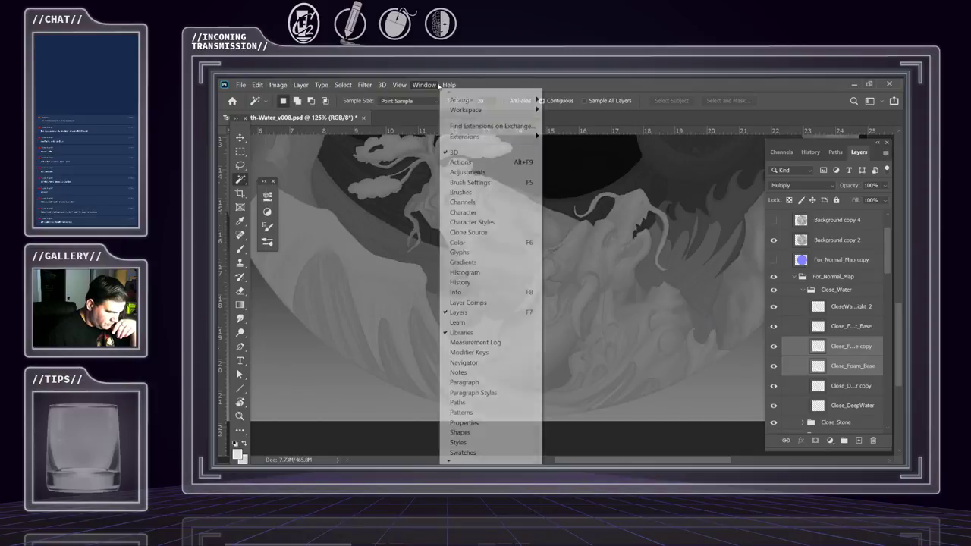
key("ctrl+w")
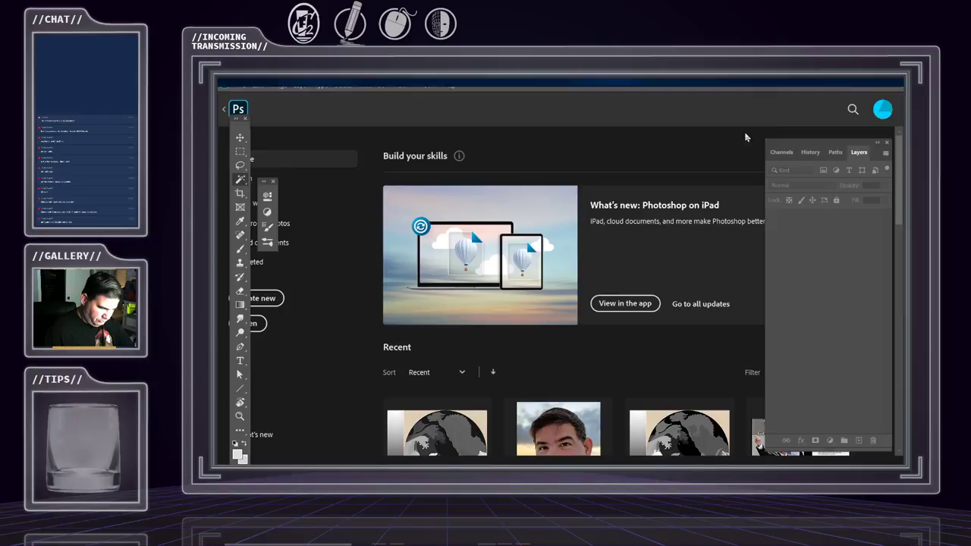
Resize and reposition the Photoshop window, and collapse then re-expand the Layers panel
left_click(868, 84)
left_click_drag(521, 221, 677, 272)
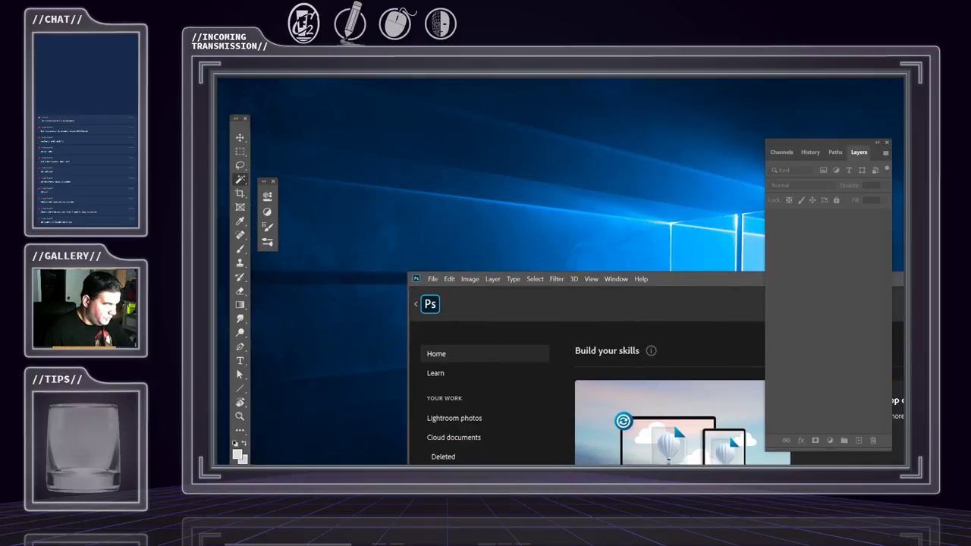
key("super+d")
key("super+d")
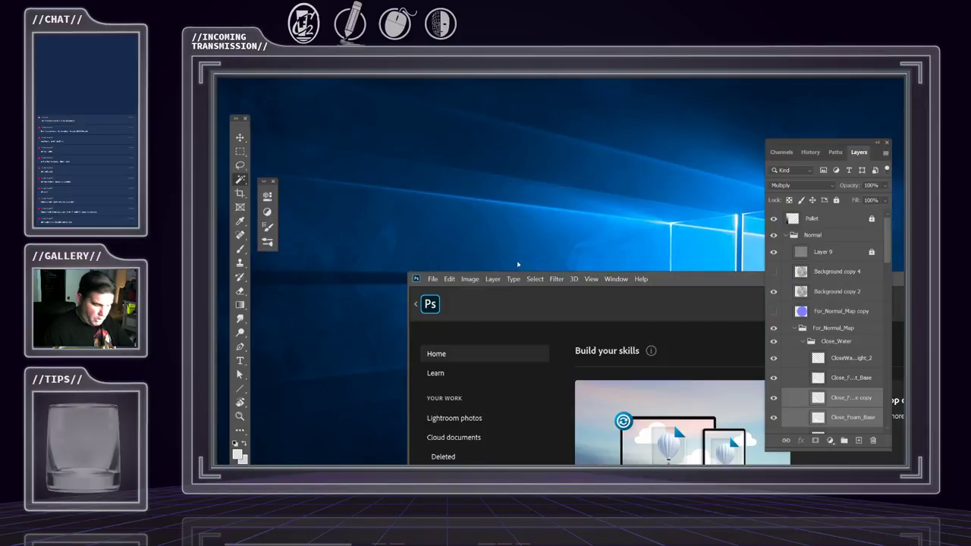
left_click_drag(681, 287, 217, 78)
key("Escape")
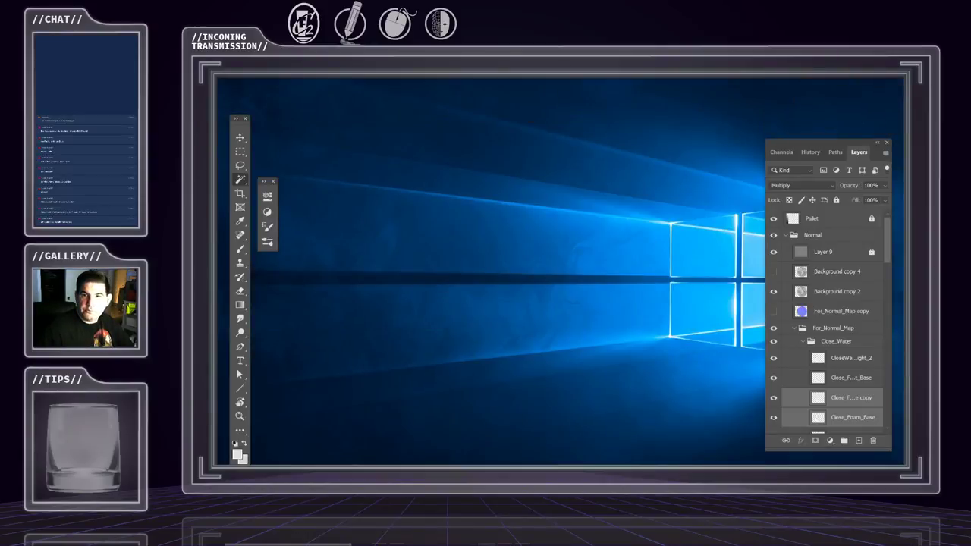
double_click(809, 143)
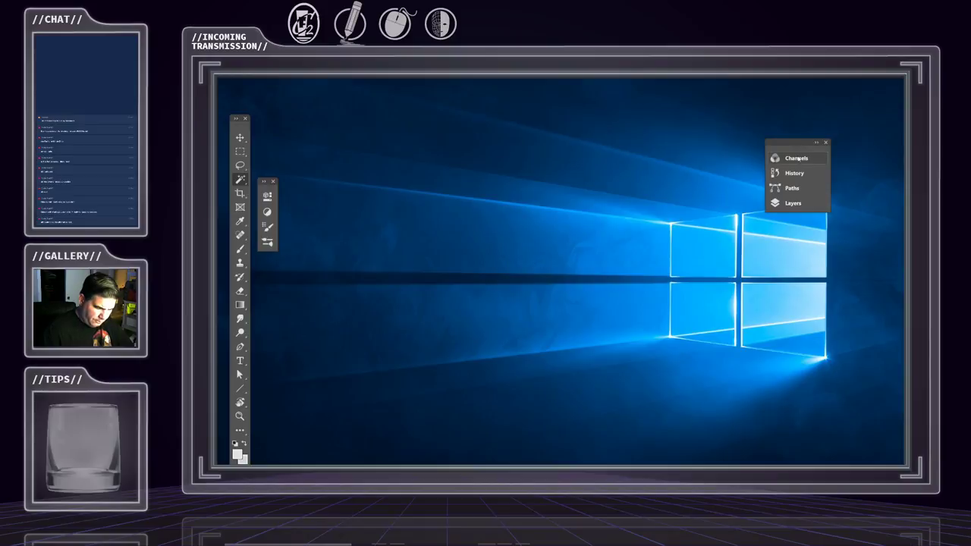
double_click(782, 144)
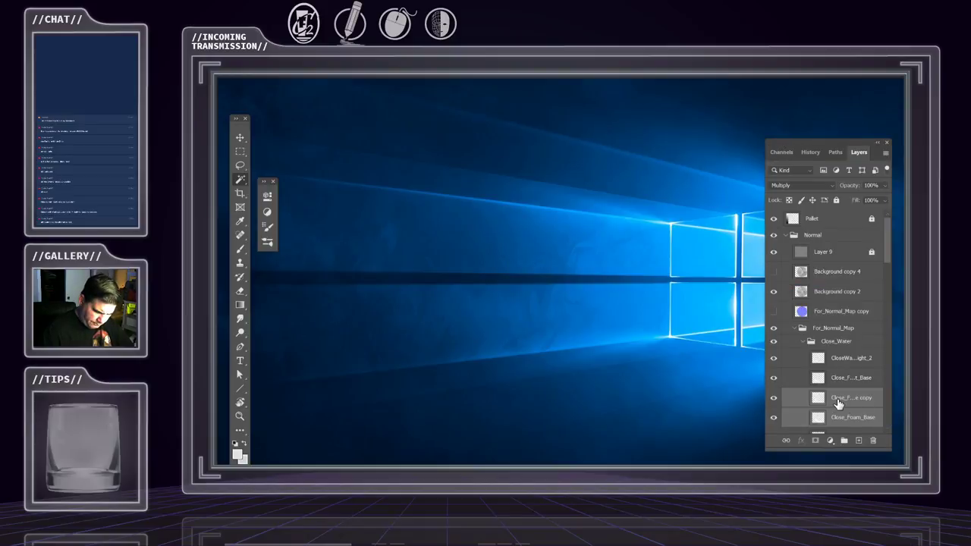
double_click(846, 399)
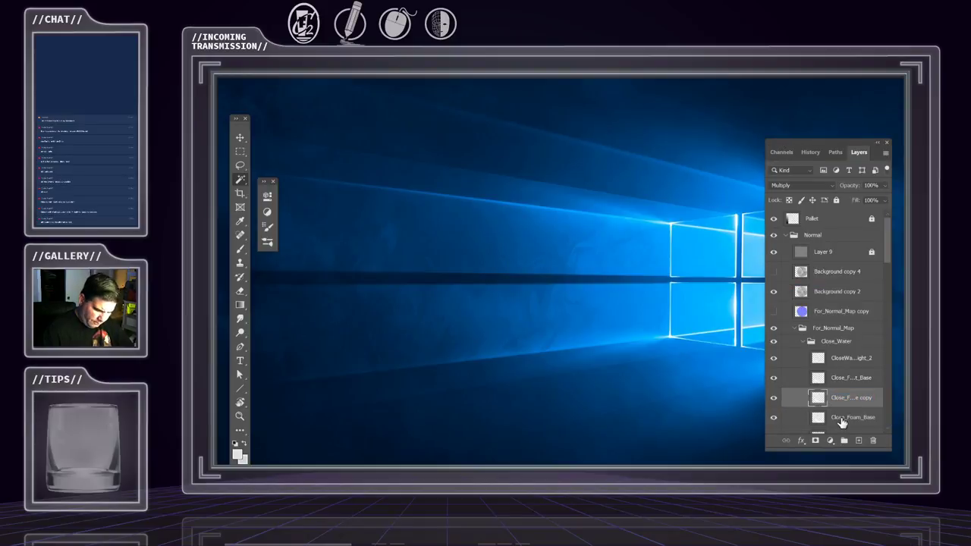
left_click(843, 420)
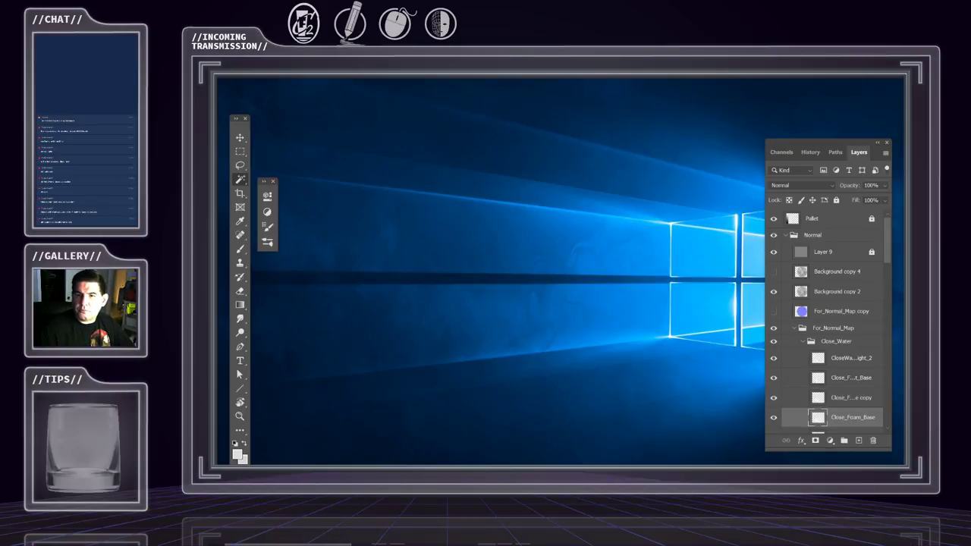
Return to Photoshop and reopen Tsuba_Earth-Water_v008.psd from the Home screen's Recent files
key("alt+Tab")
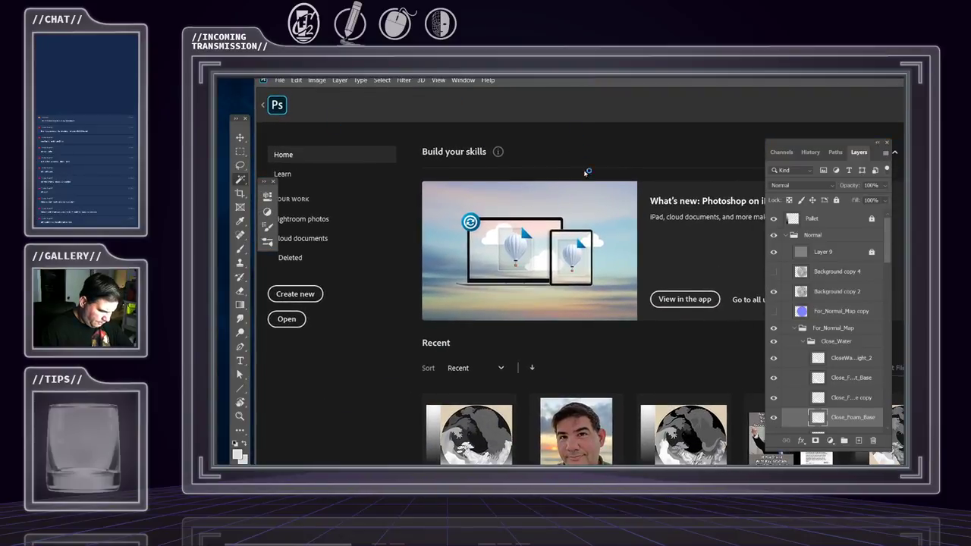
scroll(584, 169, "down", 3)
left_click(471, 241)
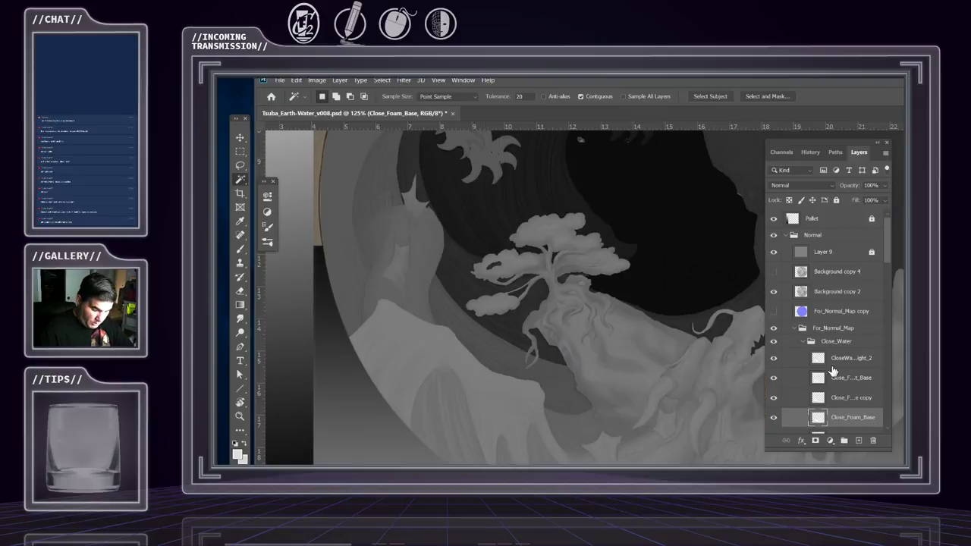
scroll(832, 370, "down", 2)
left_click(774, 378)
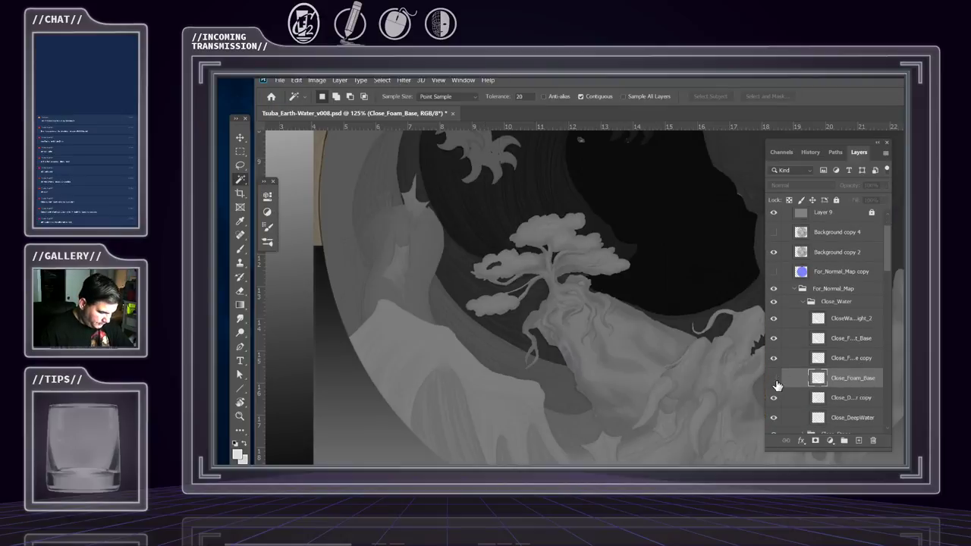
left_click(774, 380)
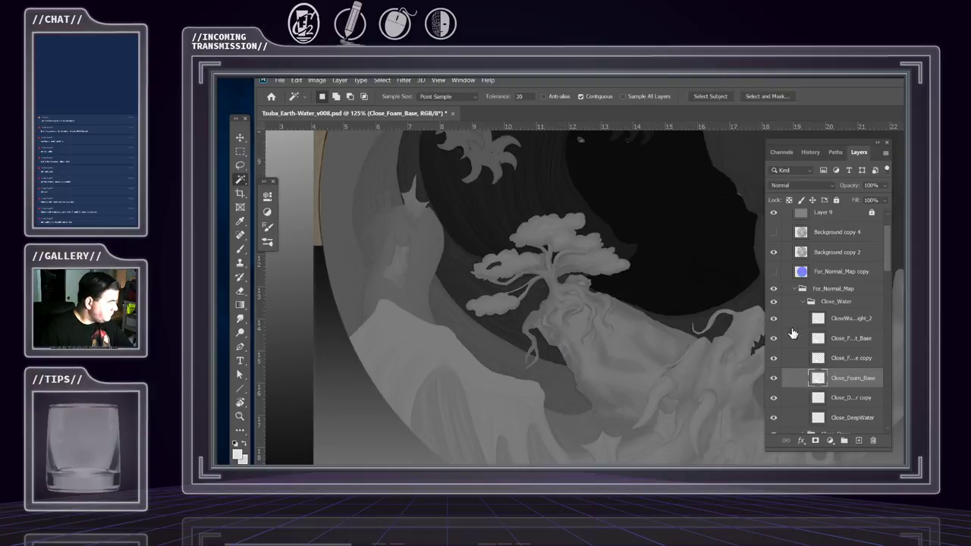
left_click_drag(844, 91, 762, 124)
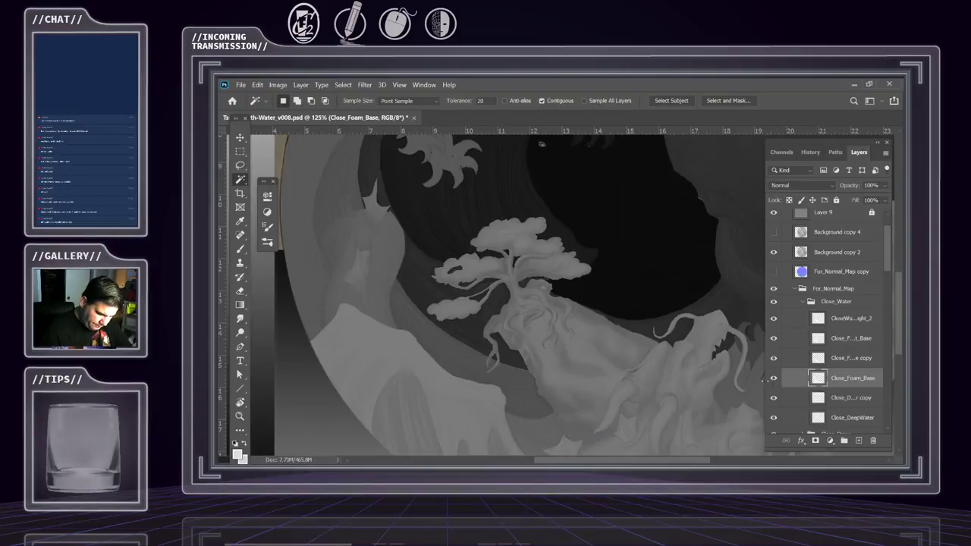
left_click(278, 84)
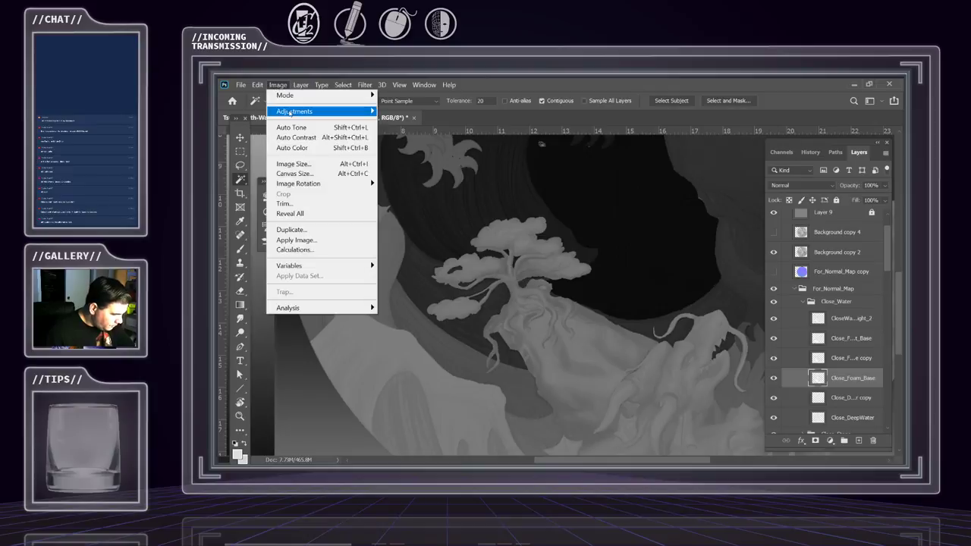
mouse_move(289, 113)
left_click(410, 167)
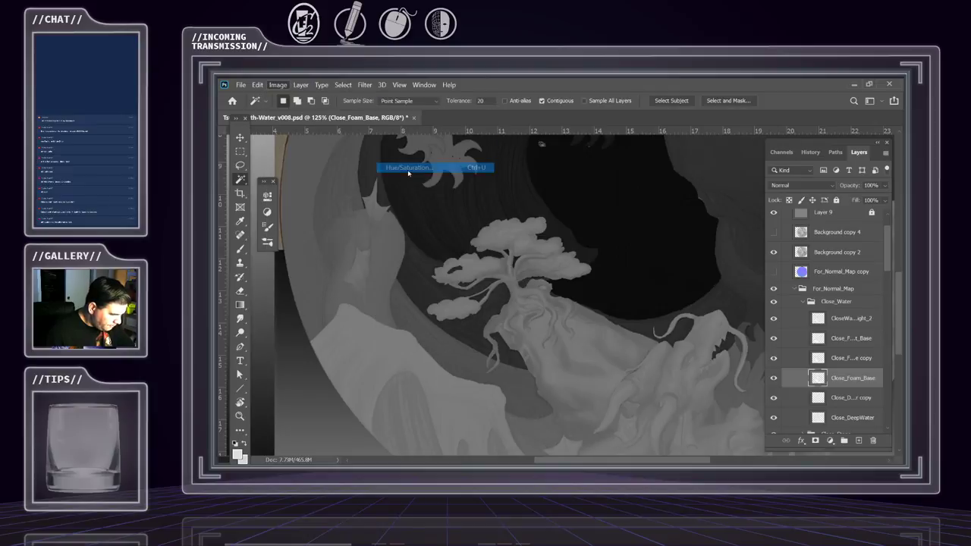
left_click_drag(571, 129, 790, 94)
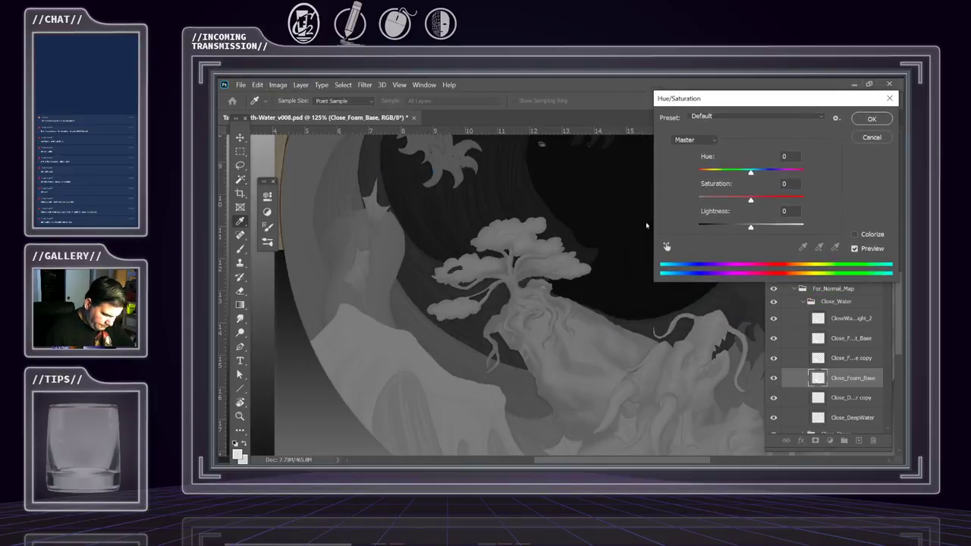
scroll(569, 243, "down", 2)
scroll(576, 239, "down", 2)
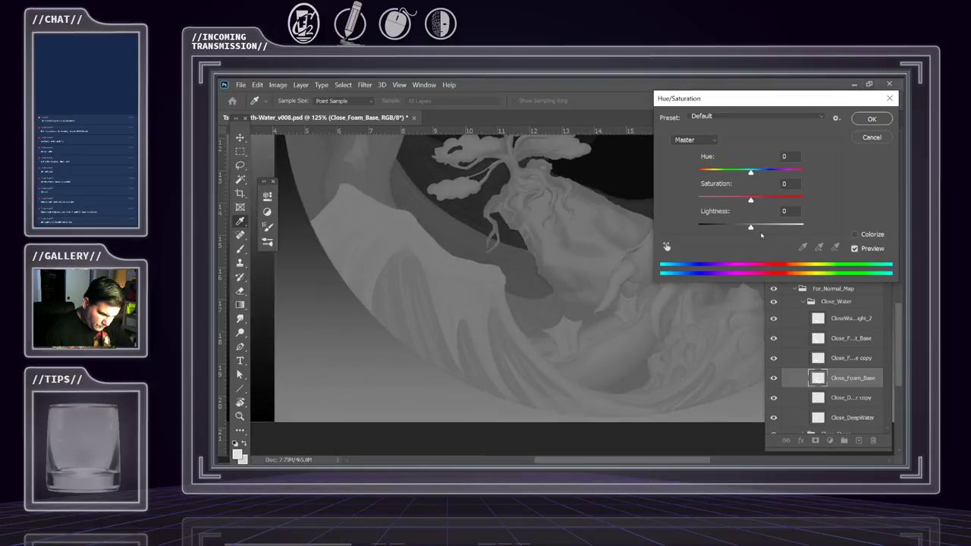
left_click_drag(751, 229, 749, 230)
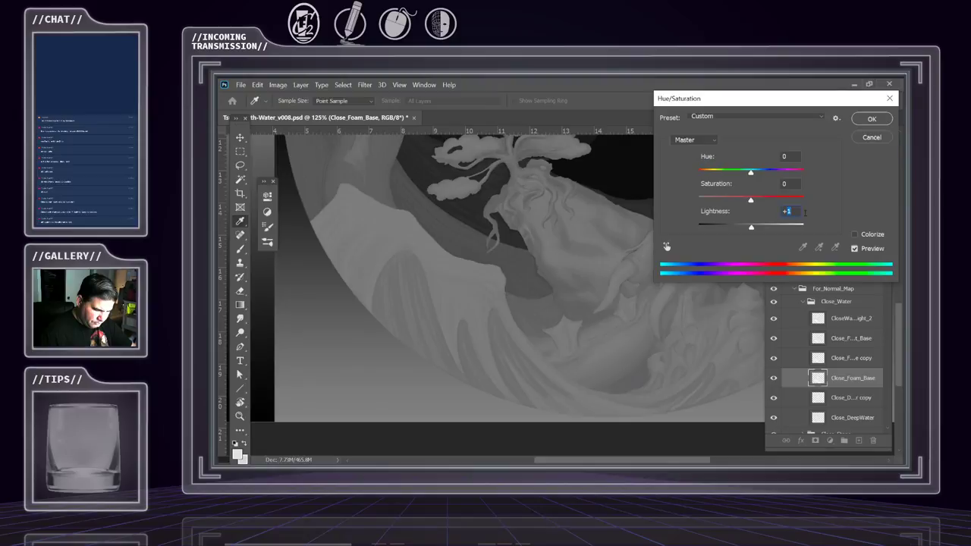
left_click(872, 118)
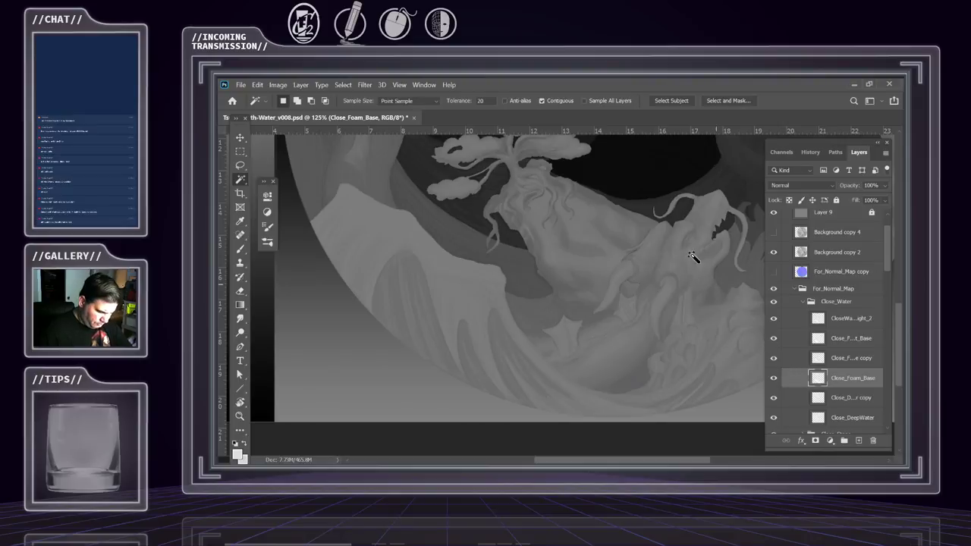
left_click(277, 84)
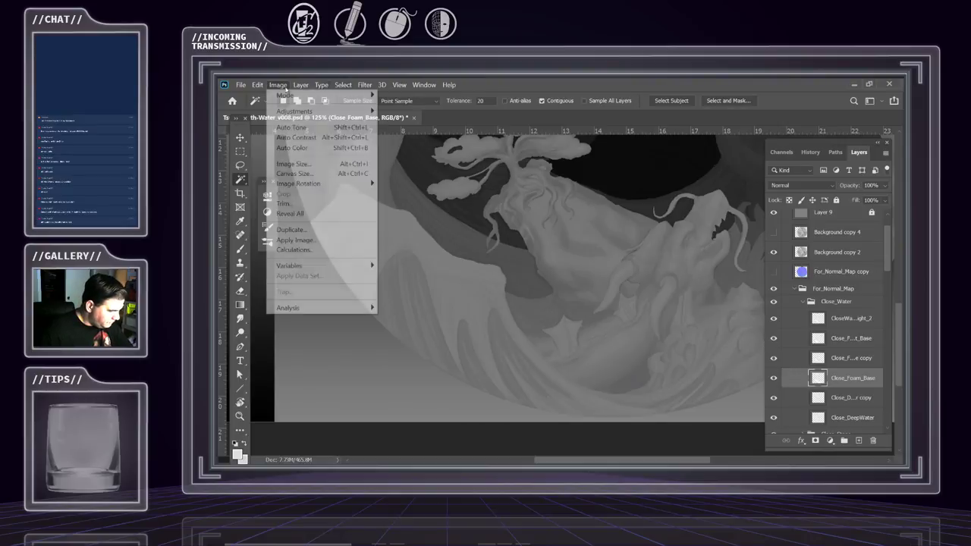
mouse_move(282, 112)
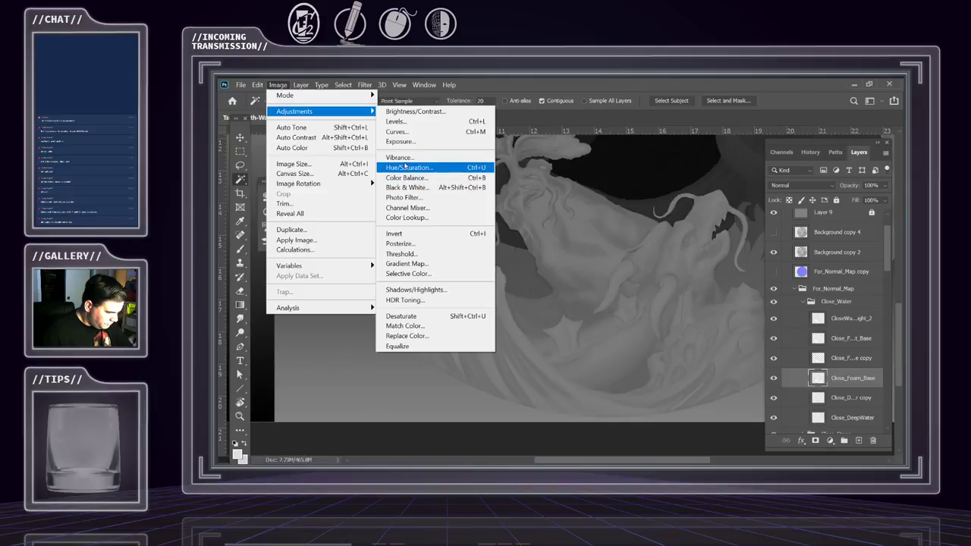
left_click(406, 166)
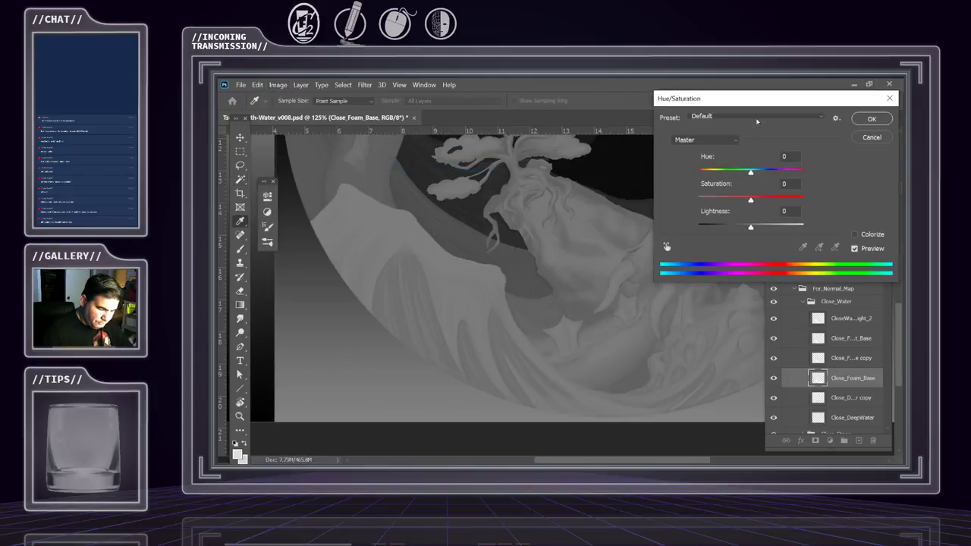
left_click_drag(856, 100, 658, 199)
left_click(673, 213)
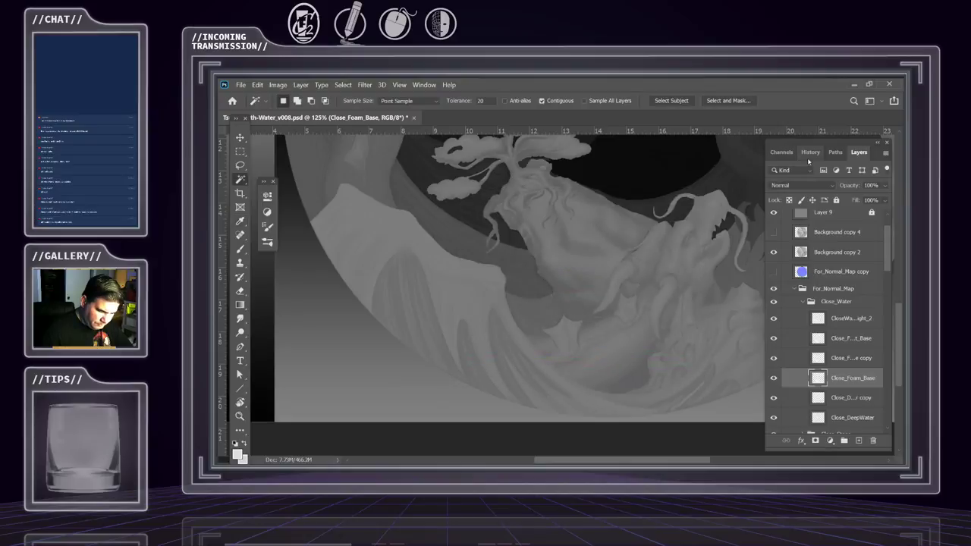
left_click(808, 151)
left_click(821, 413)
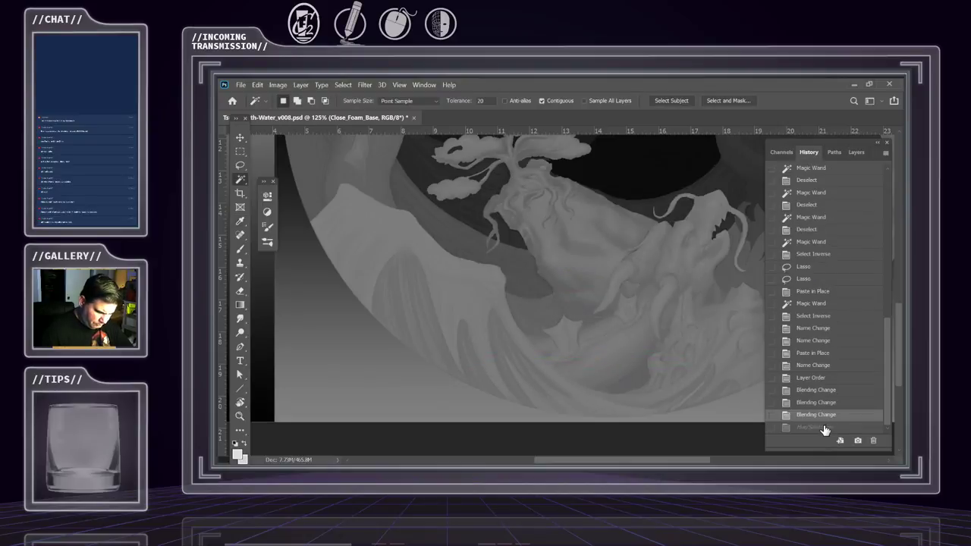
left_click(824, 429)
left_click(822, 414)
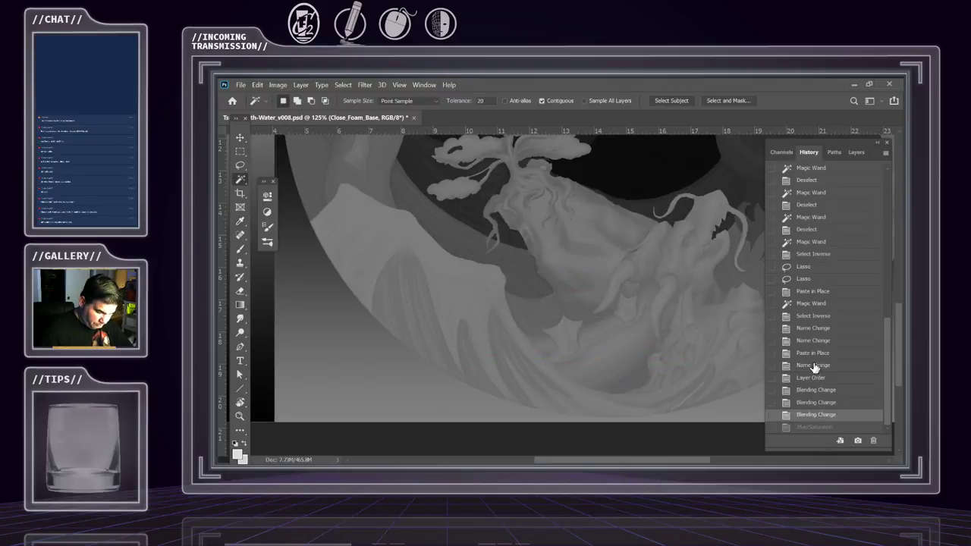
left_click(856, 151)
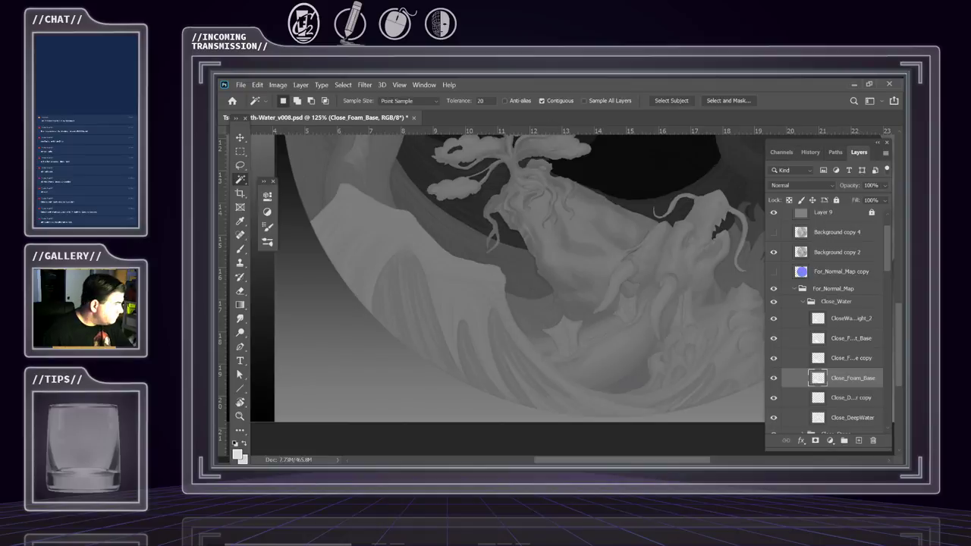
Apply a Hue/Saturation adjustment to Close_Foam_Base with Lightness lowered to -2
left_click(300, 84)
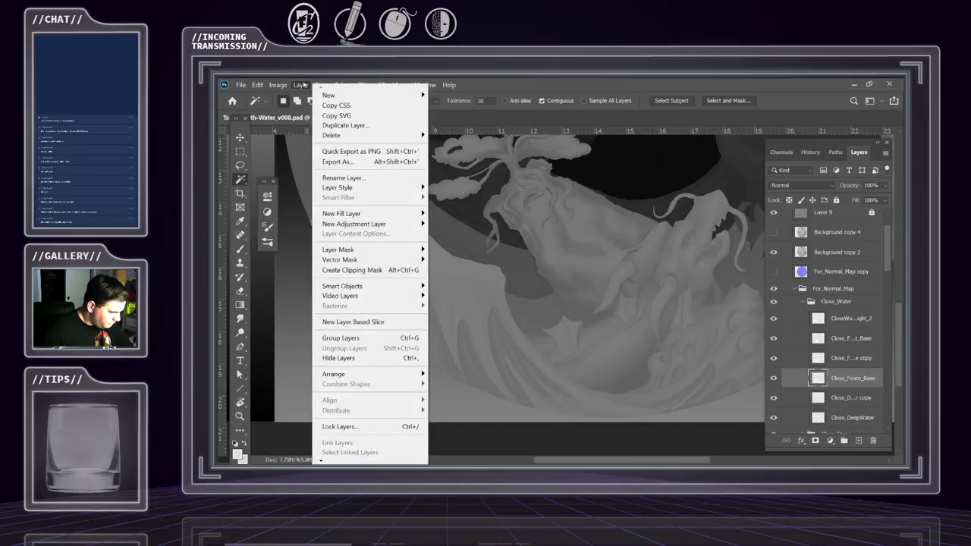
mouse_move(278, 85)
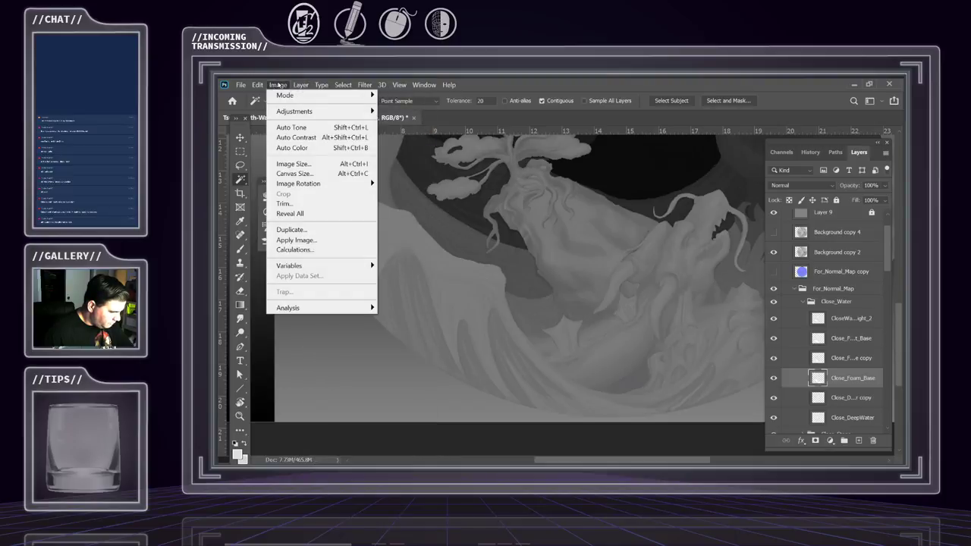
mouse_move(285, 113)
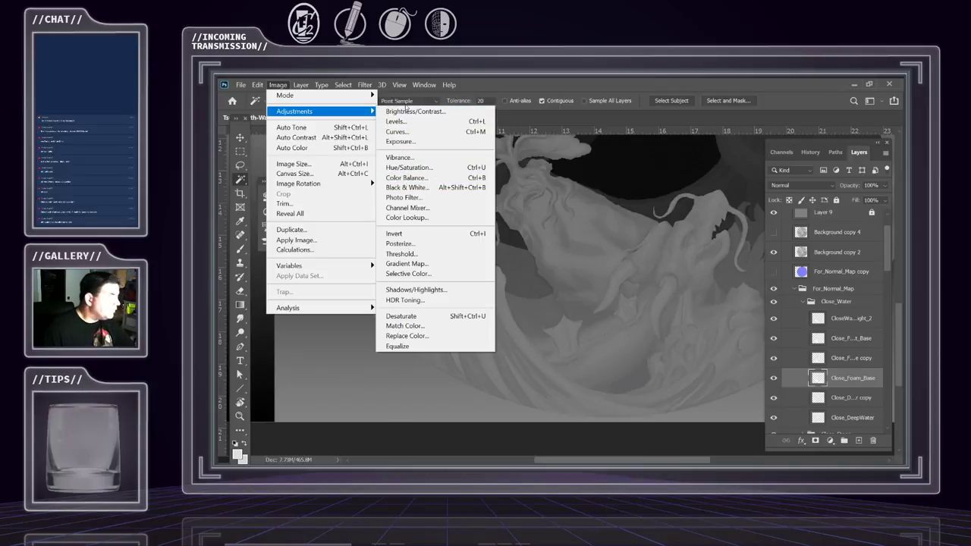
left_click(407, 169)
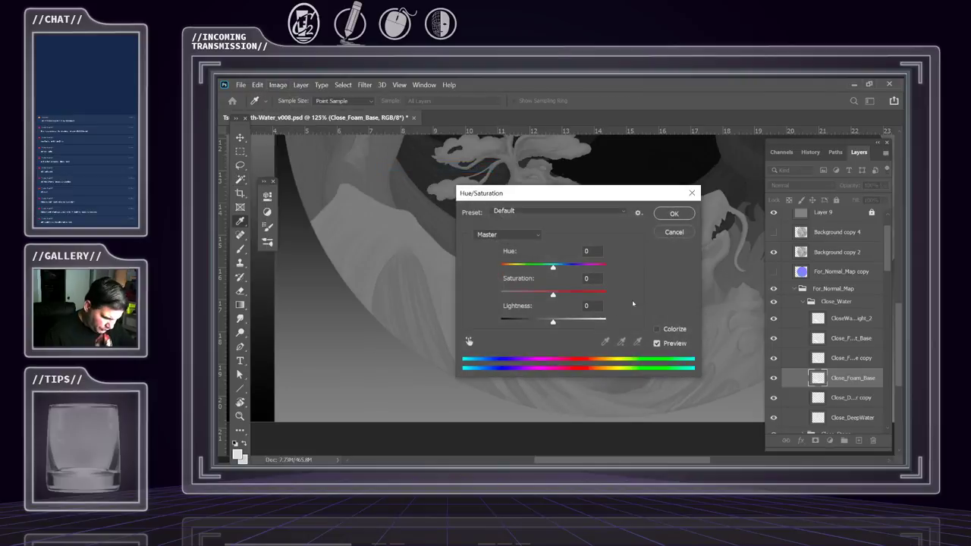
left_click_drag(554, 322, 553, 326)
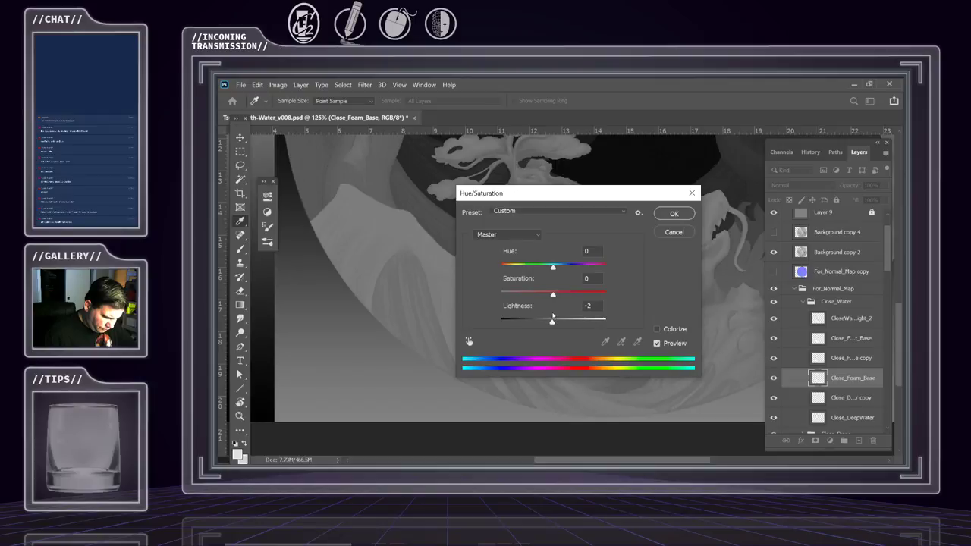
left_click(673, 214)
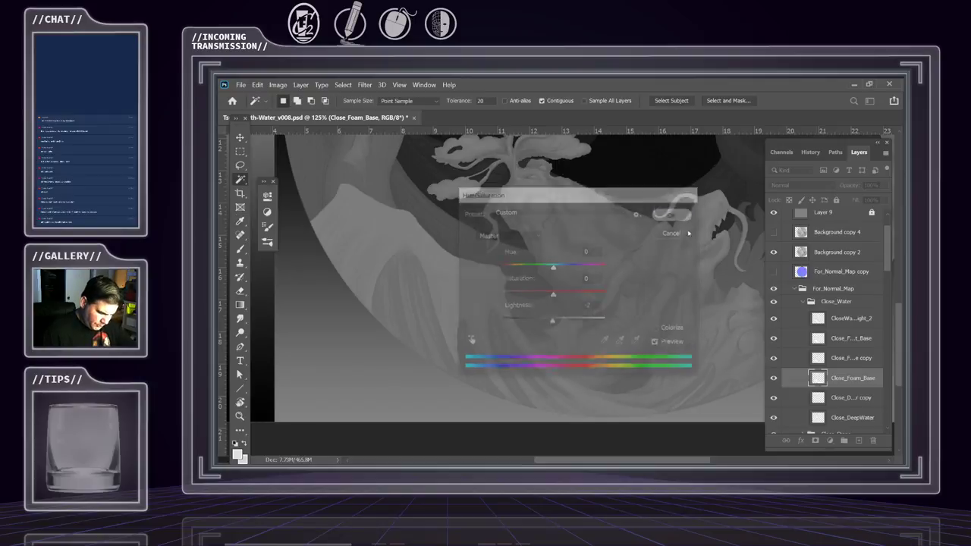
Compare the water layers by toggling Close_Foam_Base copy, then select Close_Foam_Right_Base
left_click(842, 400)
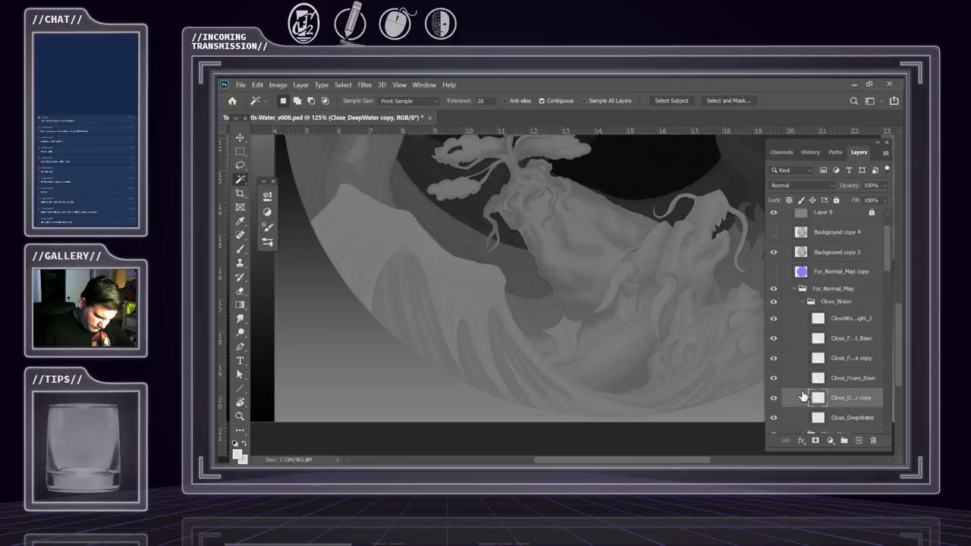
left_click(843, 383)
left_click(813, 360)
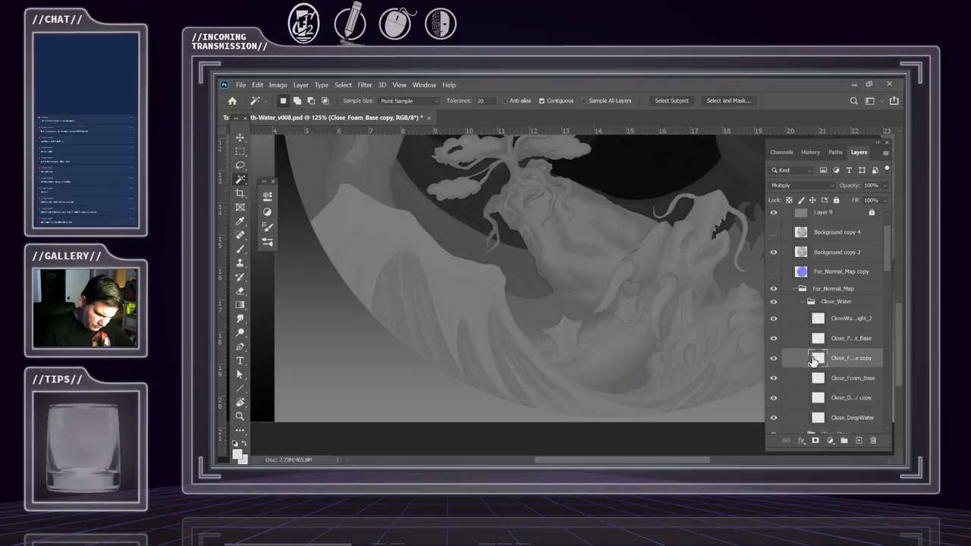
left_click(773, 358)
left_click(774, 358)
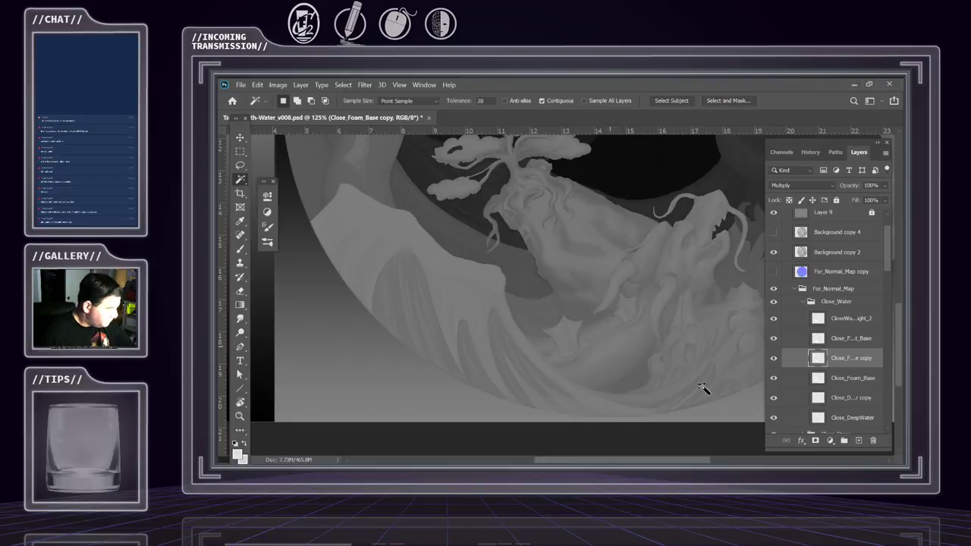
left_click(843, 325)
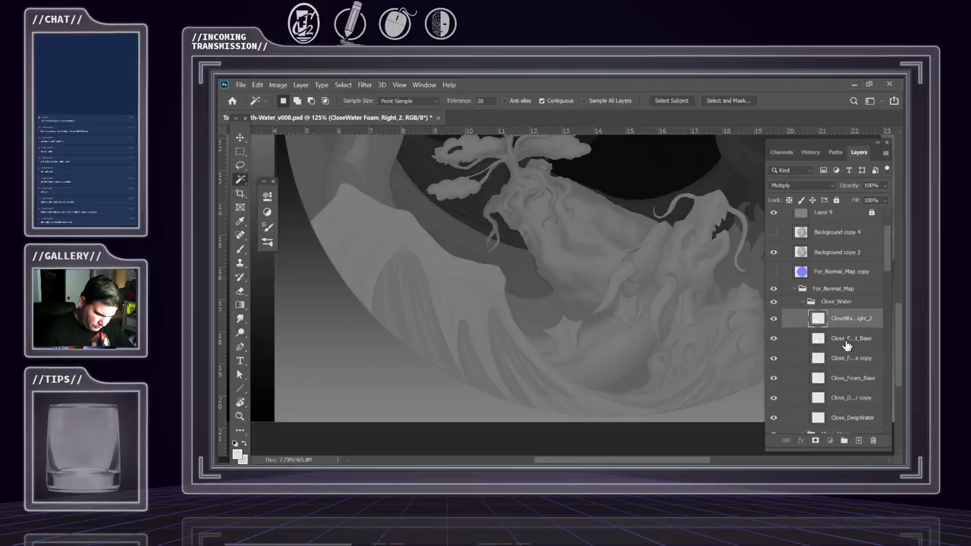
left_click(847, 341)
Preview a Hue/Saturation lightness change on Close_Foam_Right_Base, then cancel it
left_click(278, 84)
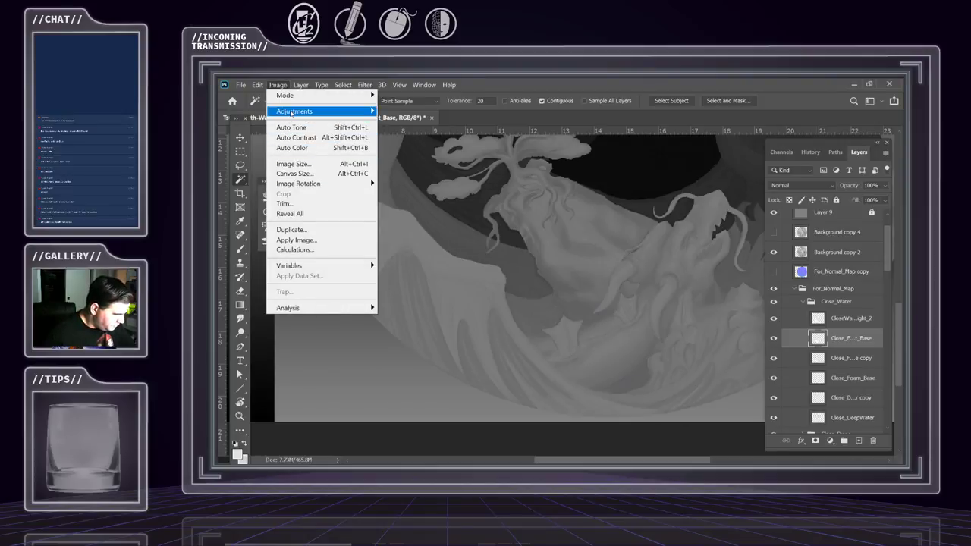
left_click(403, 167)
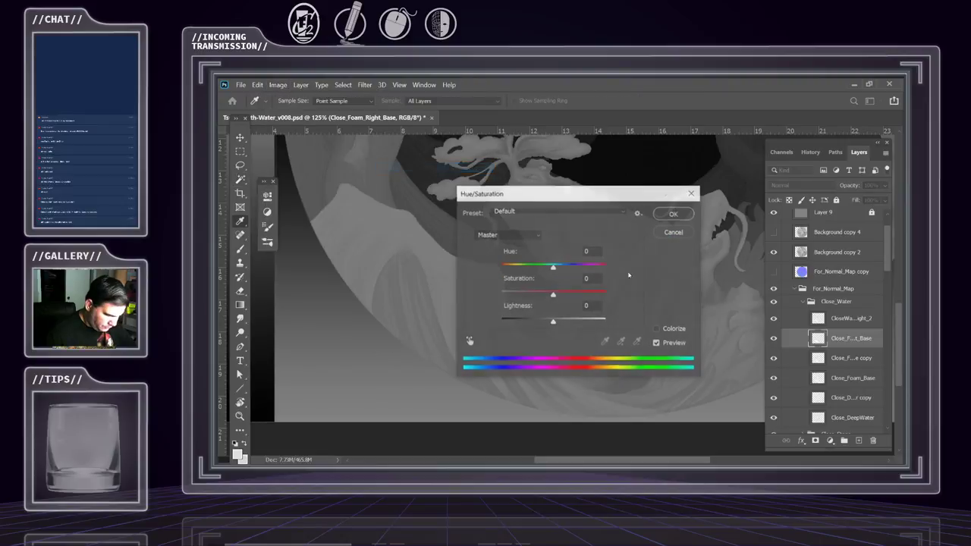
left_click_drag(552, 322, 606, 324)
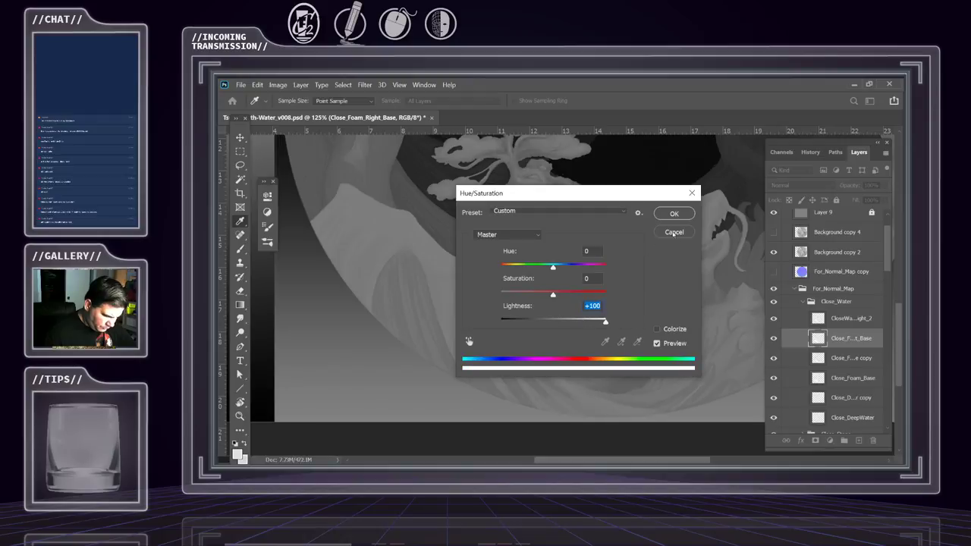
left_click_drag(580, 199, 698, 151)
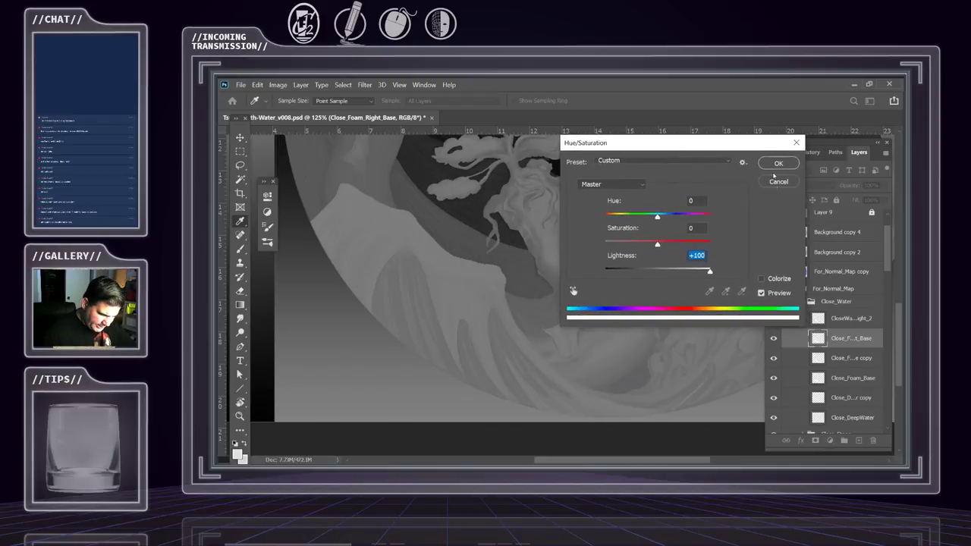
mouse_move(702, 273)
left_mouse_down()
mouse_move(667, 271)
mouse_move(696, 272)
left_mouse_up()
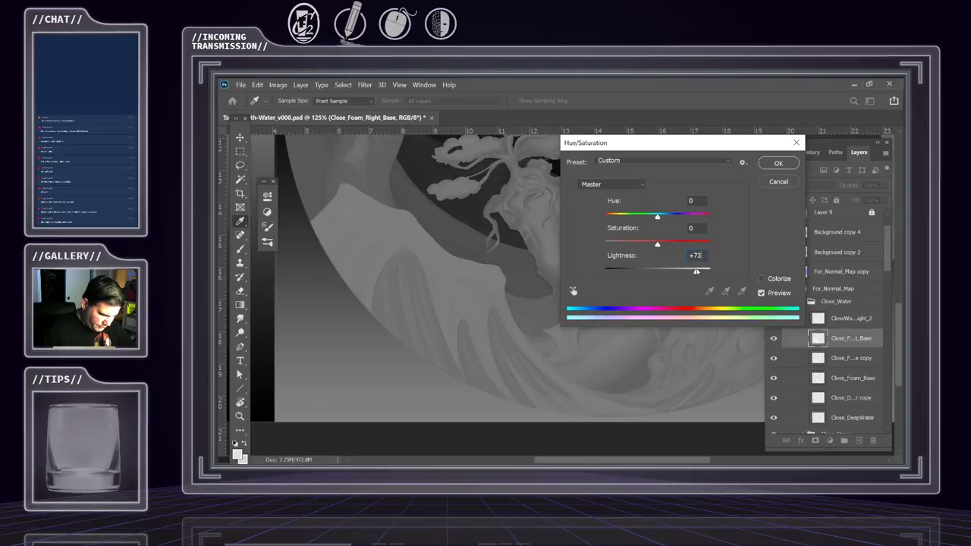
left_click(770, 183)
left_click(834, 318)
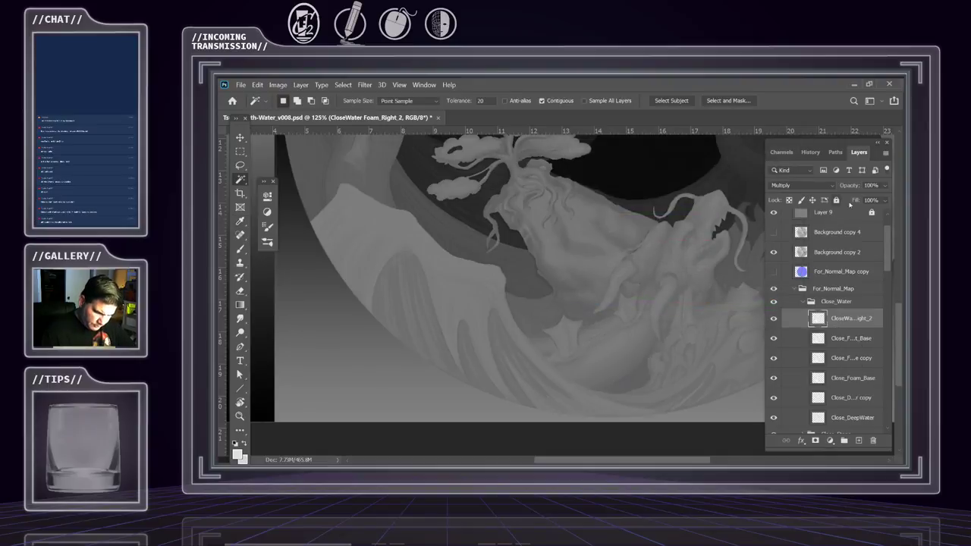
Raise the CloseWater Foam_Right_2 layer's Fill to 100%
left_click(885, 201)
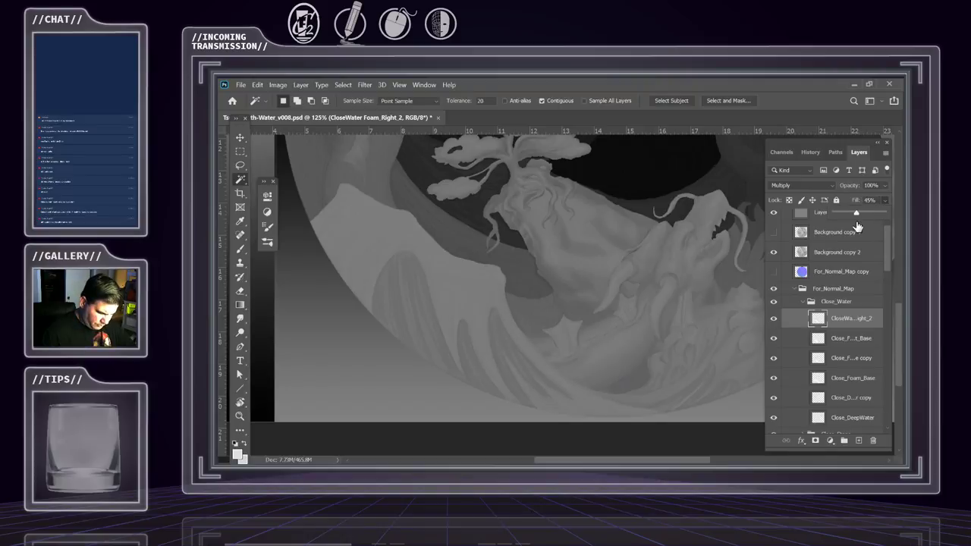
left_click(880, 215)
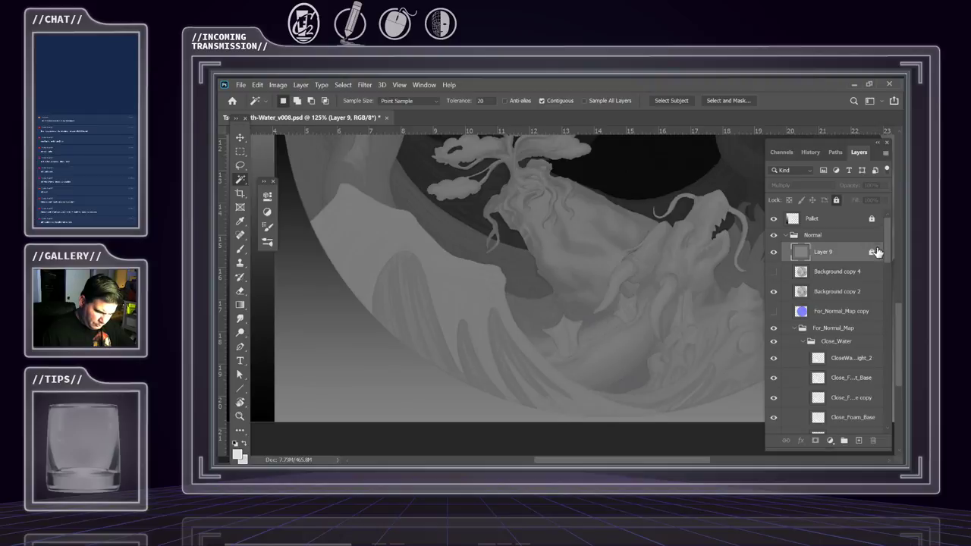
scroll(834, 302, "down", 2)
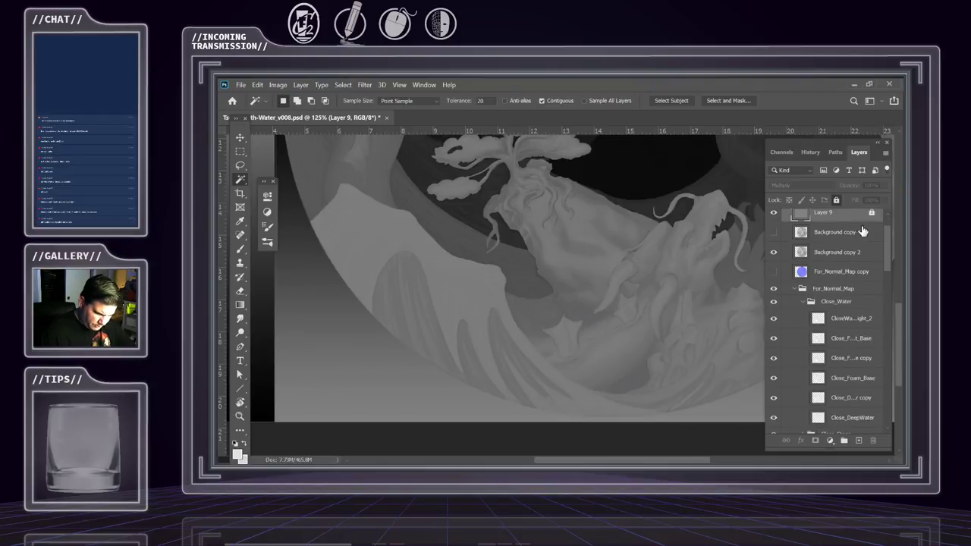
left_click(838, 322)
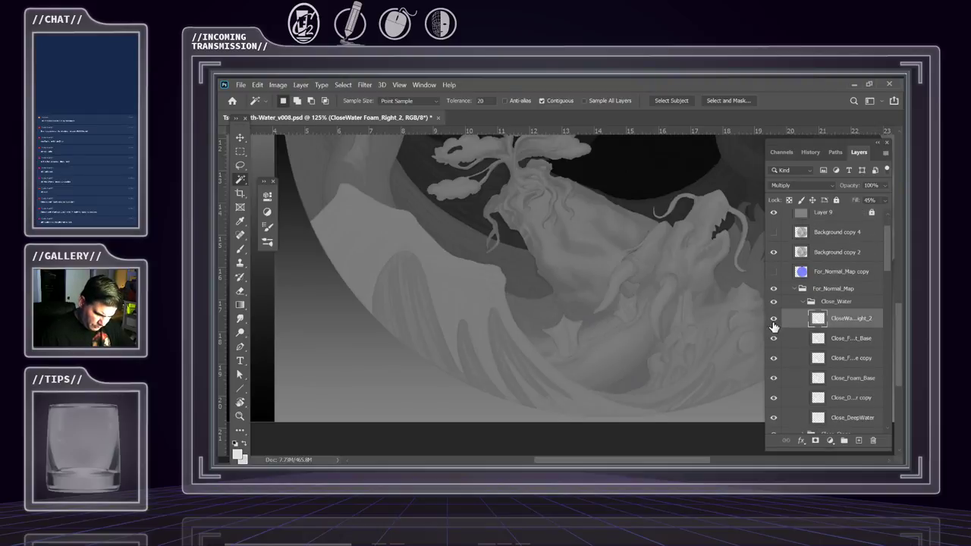
left_click(773, 319)
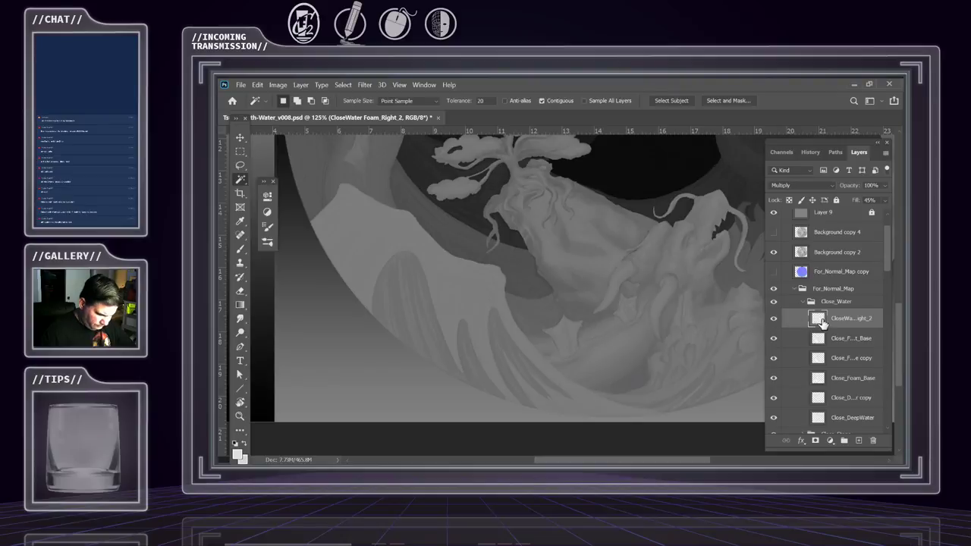
left_click(883, 201)
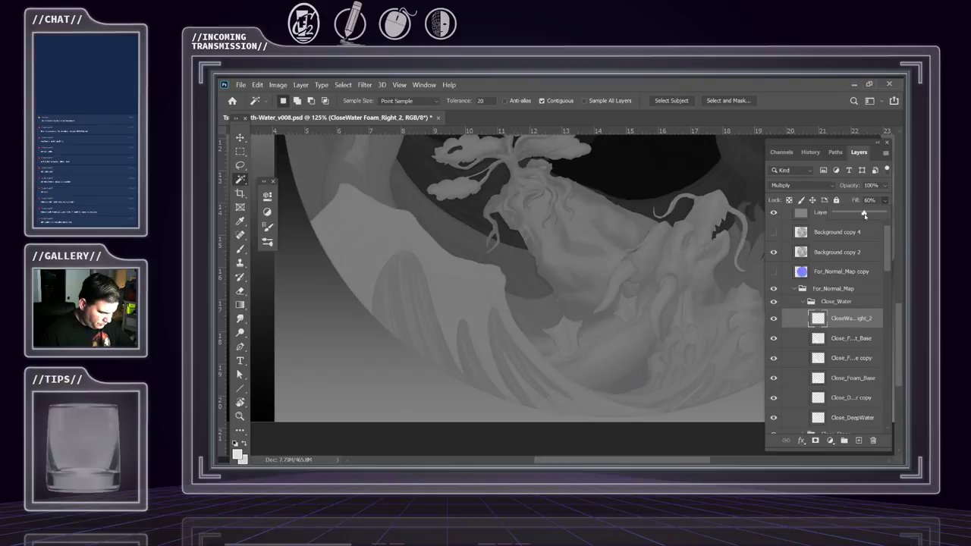
left_click_drag(867, 215, 884, 214)
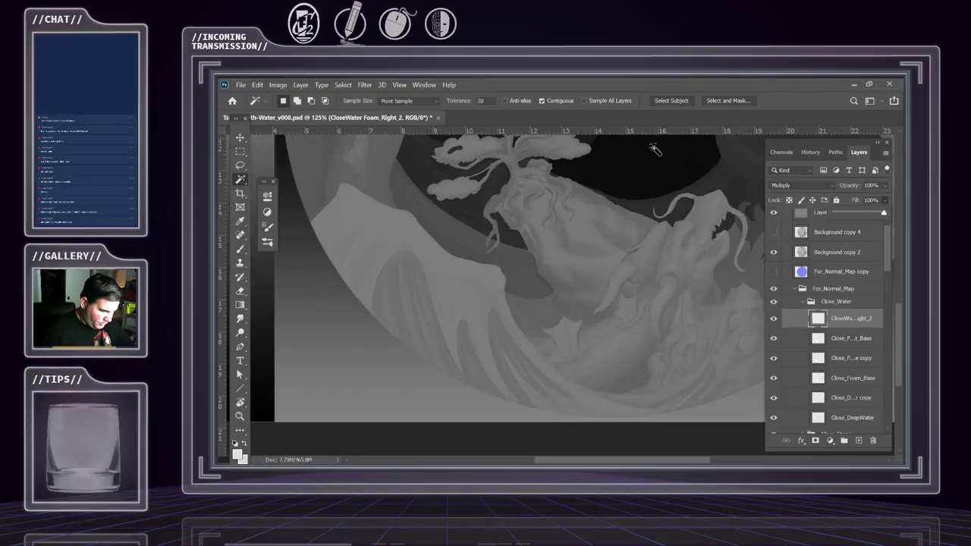
left_click(661, 90)
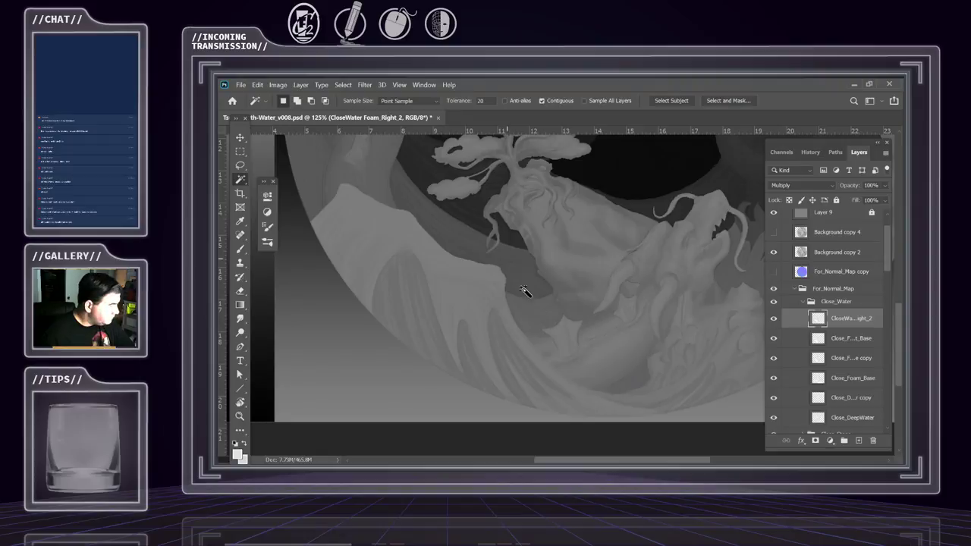
Select the wave shapes on the Close_DeepWater copy layer
scroll(853, 386, "down", 1)
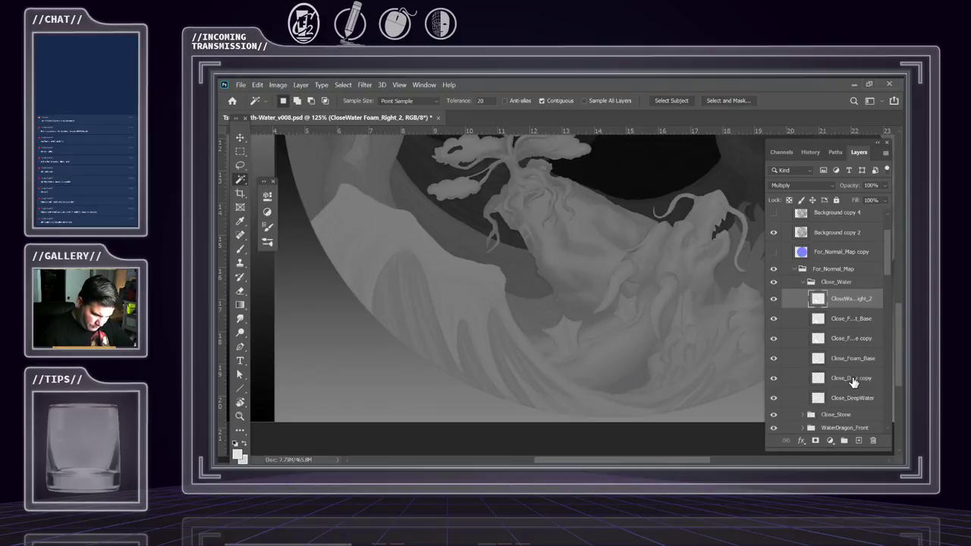
left_click(852, 379)
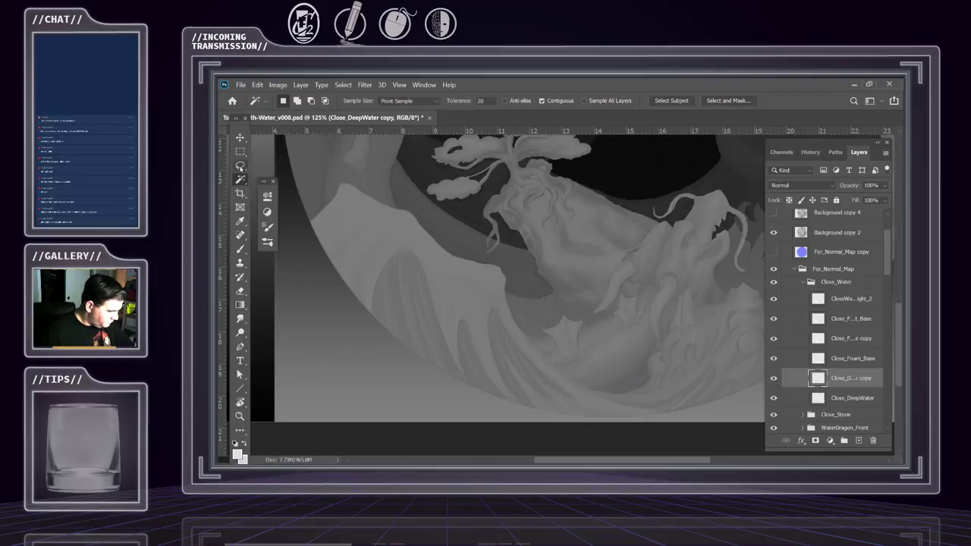
left_click(509, 318)
Drop the foam-and-strip selection and bring up the Layers panel flyout menu
left_click_drag(656, 291, 600, 264)
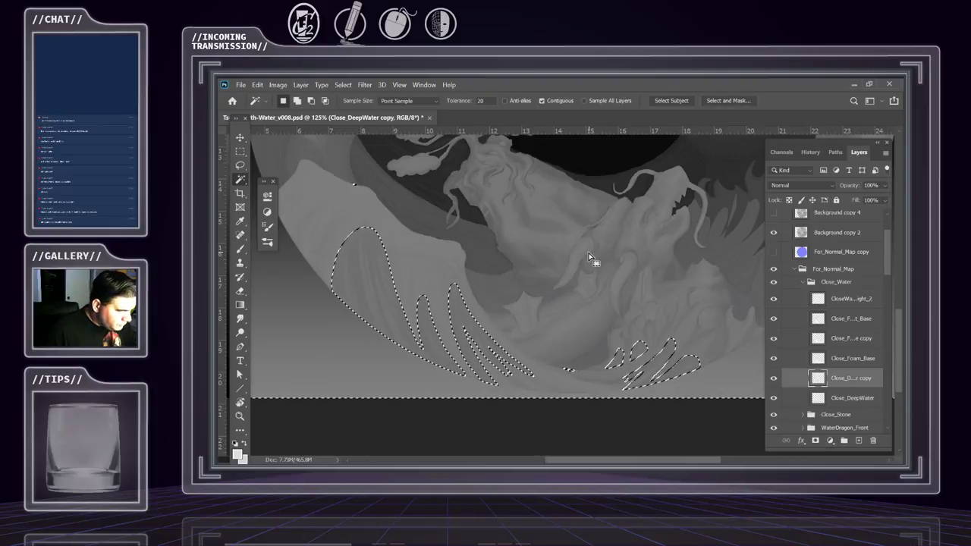
key("l")
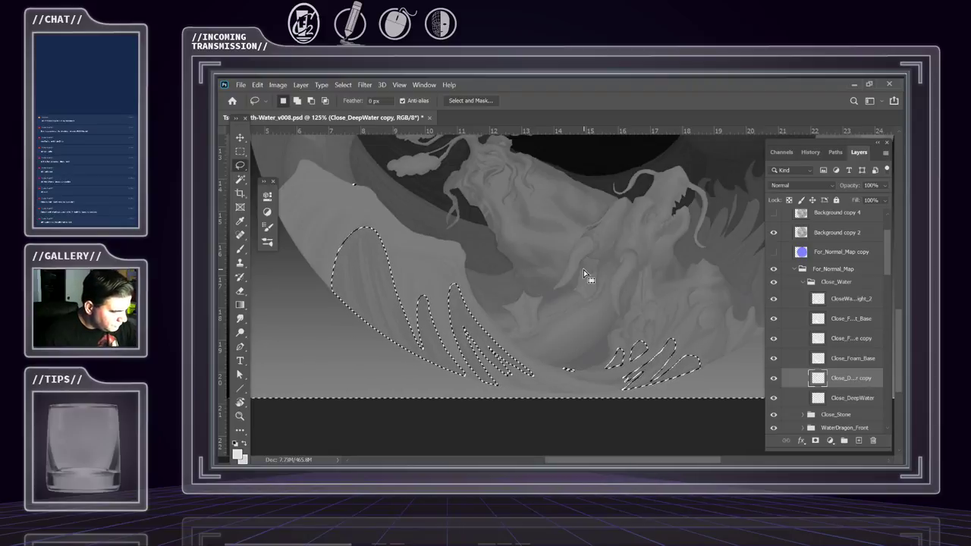
key("m")
key("ctrl+d")
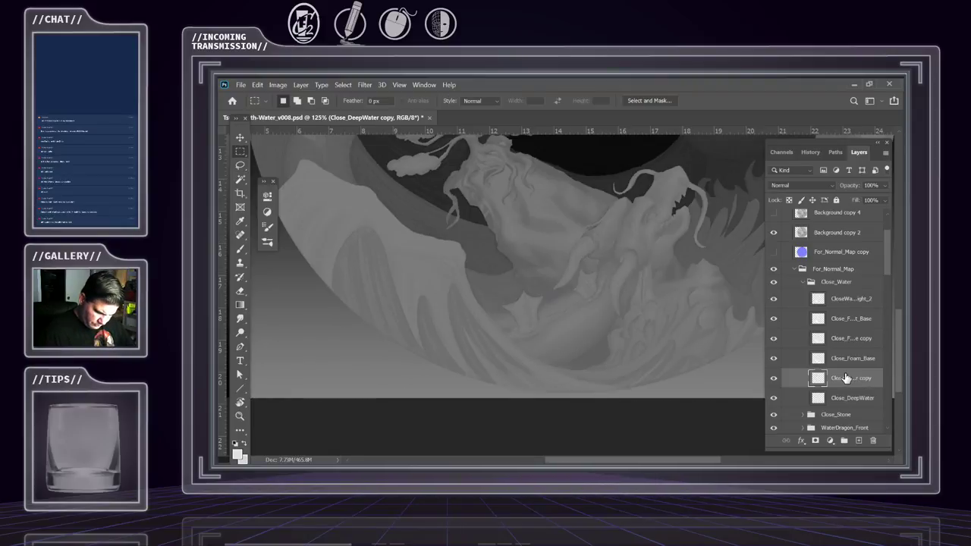
left_click(884, 152)
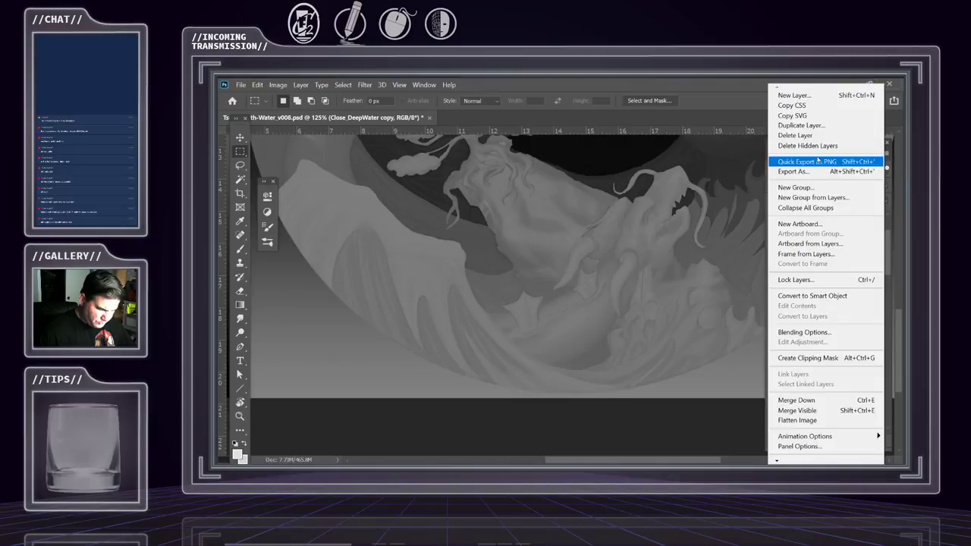
Create Close_DeepWater copy 2 and select its waves, excluding the right-hand ones
left_click(789, 124)
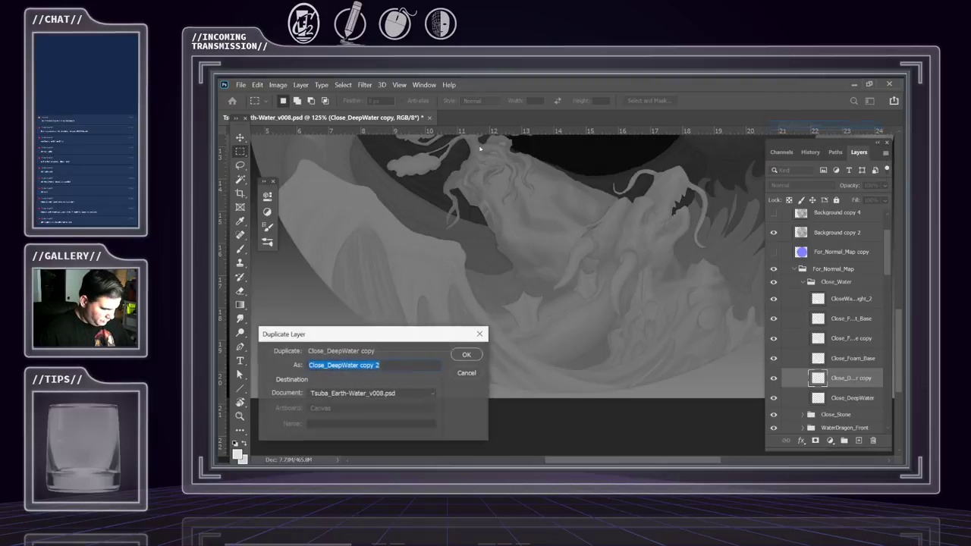
left_click(462, 354)
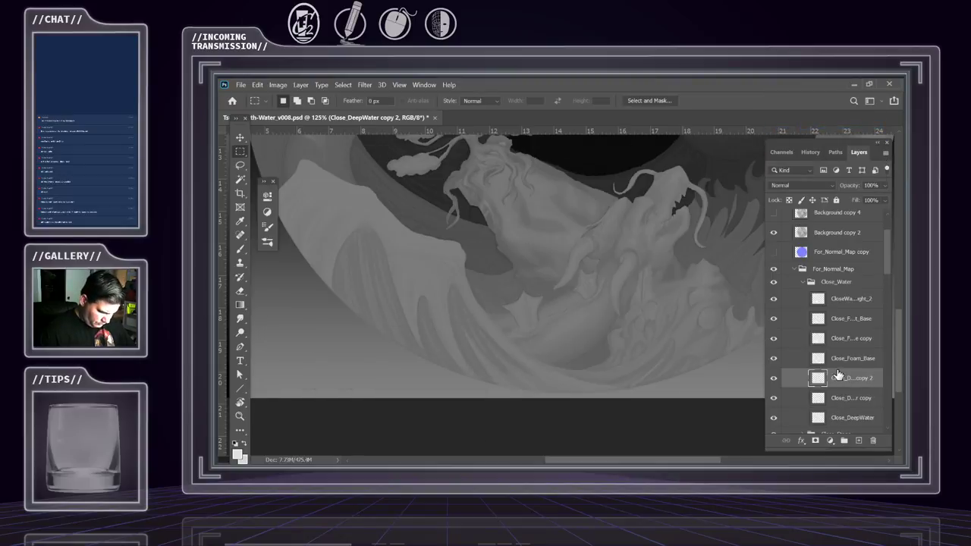
key("w")
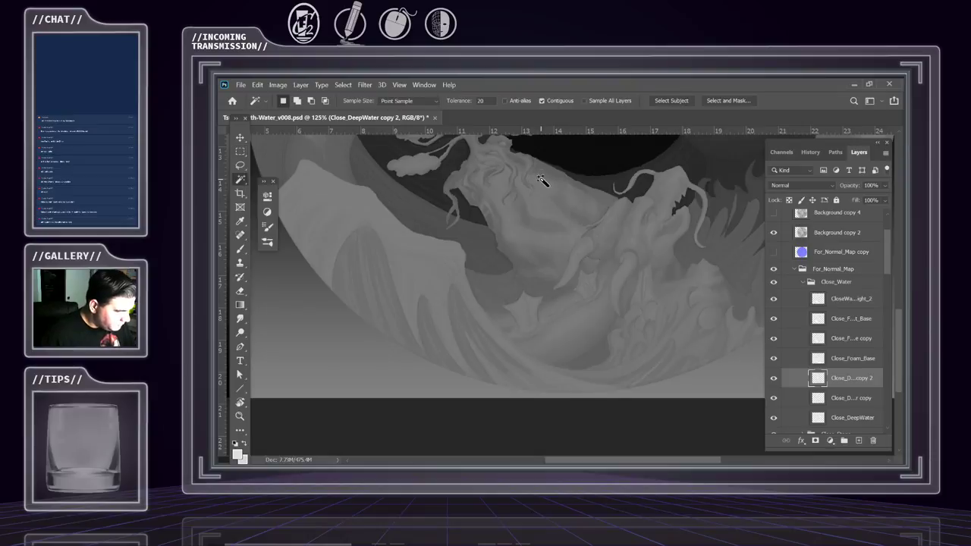
left_click(552, 235)
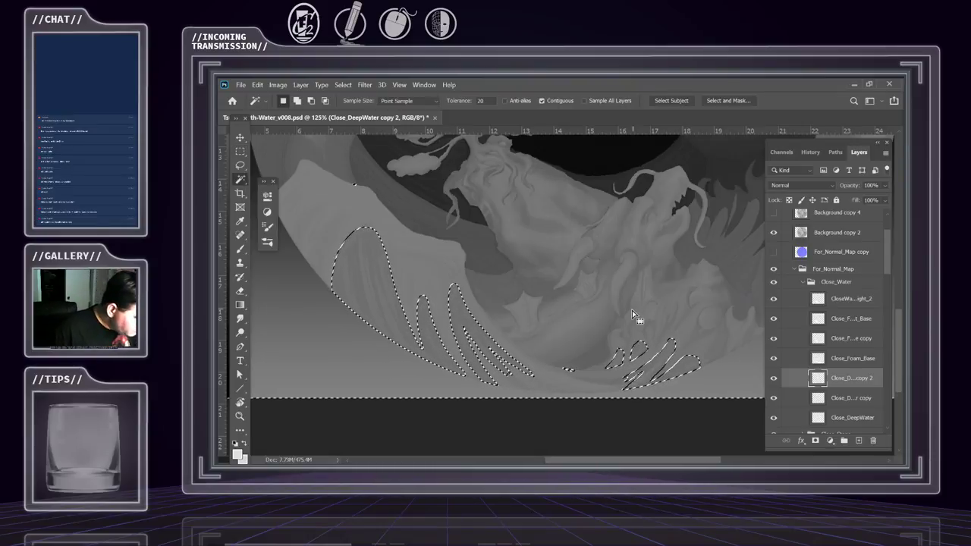
key("l")
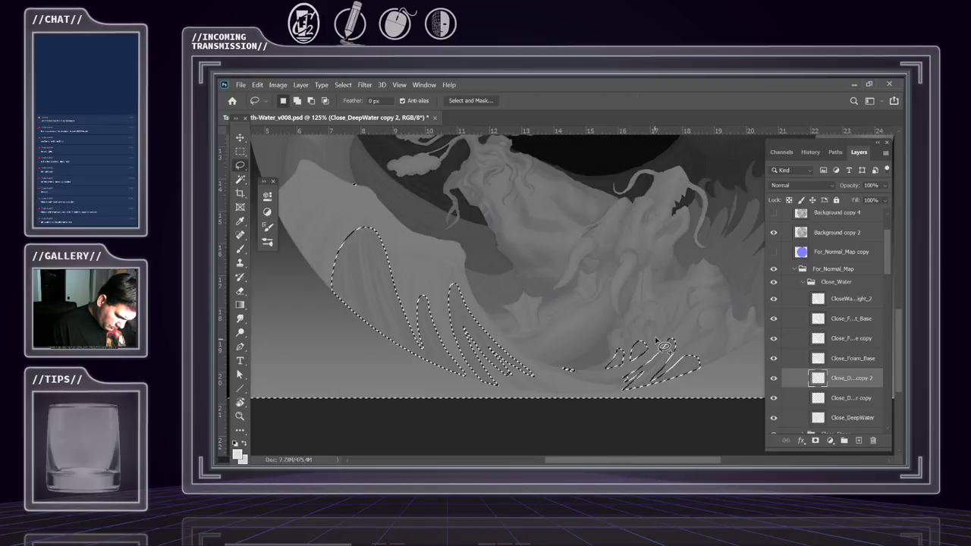
mouse_move(686, 317)
left_mouse_down()
mouse_move(569, 375)
mouse_move(589, 409)
mouse_move(743, 350)
mouse_move(637, 354)
left_mouse_up()
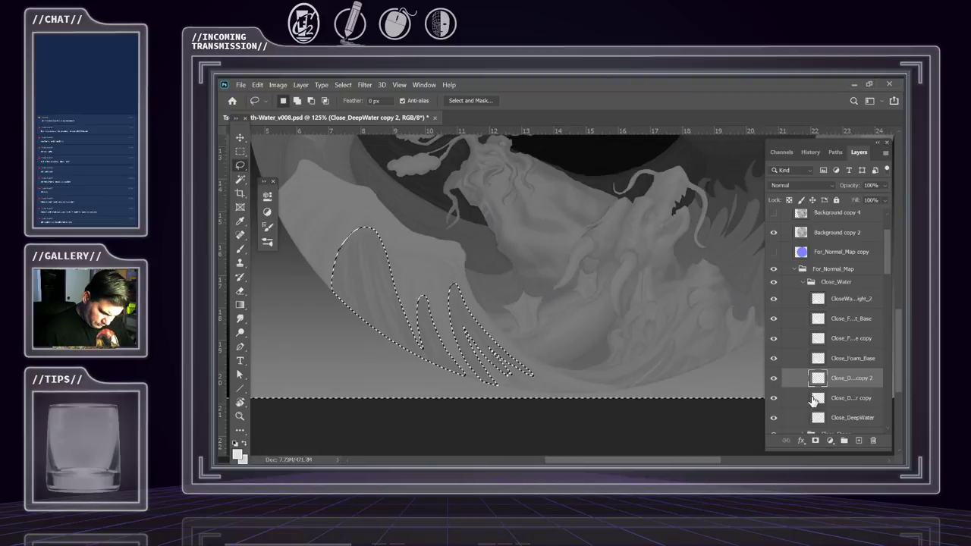
Duplicate Close_DeepWater as copy 3 and move both copies up beneath Close_Foam_Right_Base
scroll(856, 393, "down", 1)
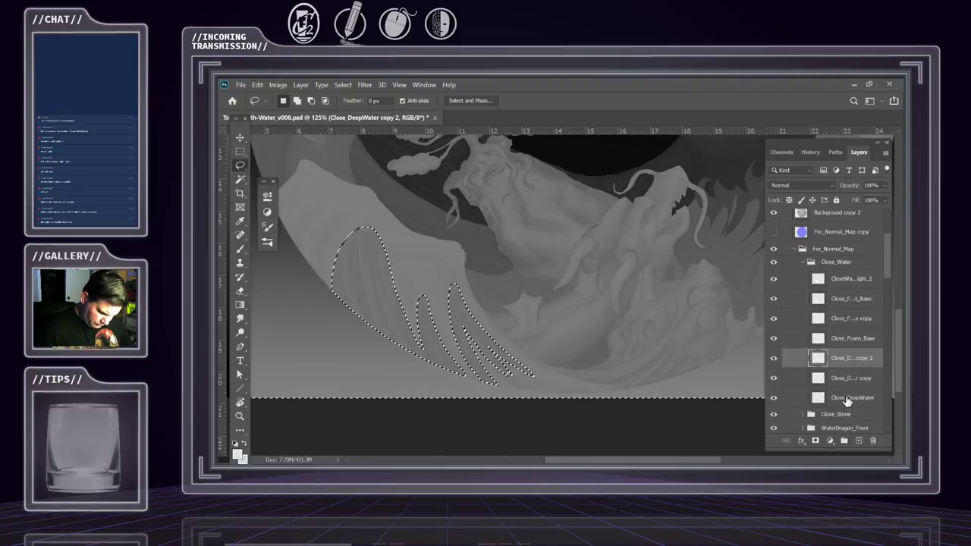
left_click(845, 399)
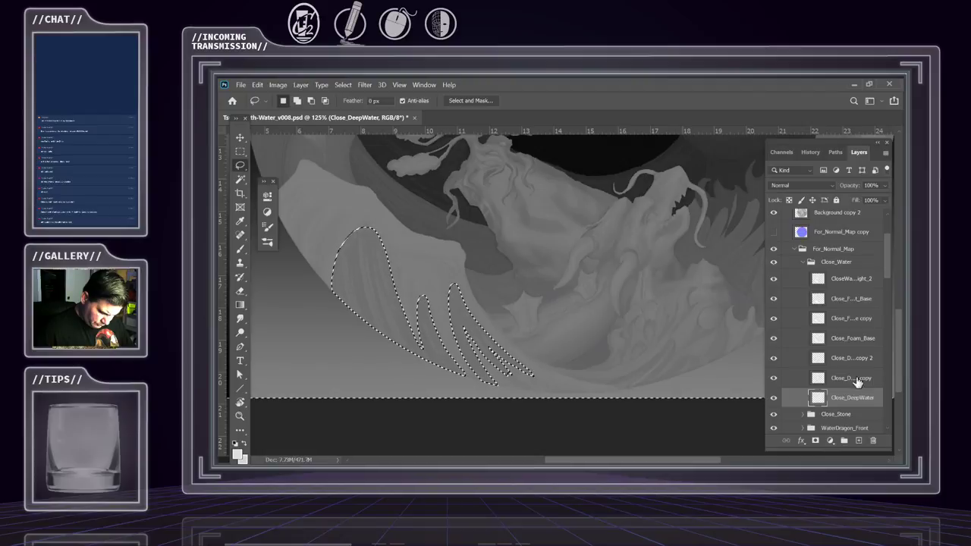
left_click(884, 152)
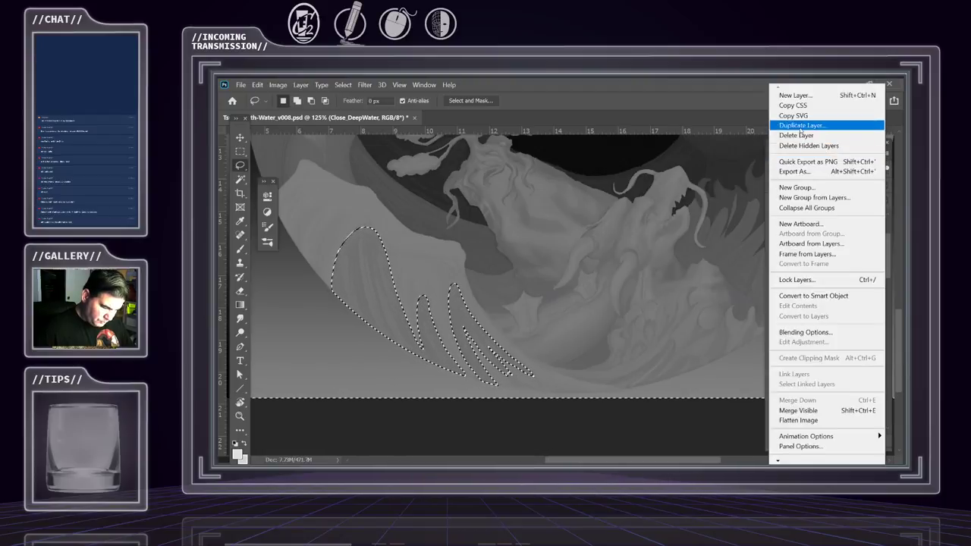
left_click(801, 126)
left_click(467, 355)
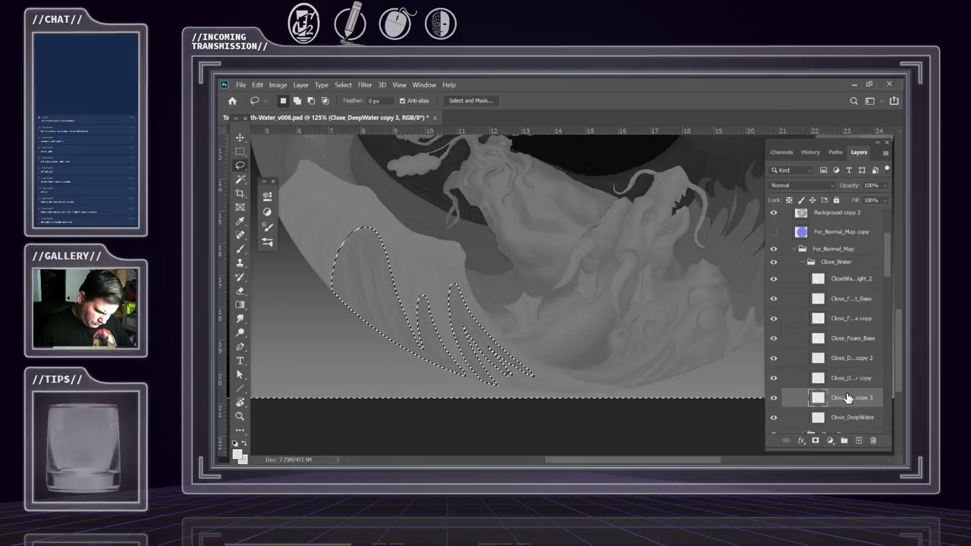
left_click_drag(847, 398, 843, 367)
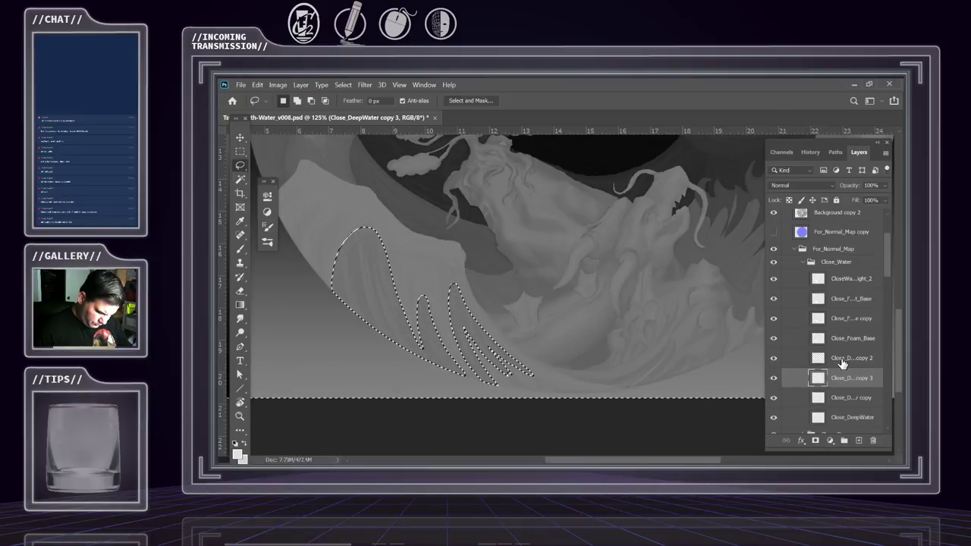
left_click(842, 359, "shift")
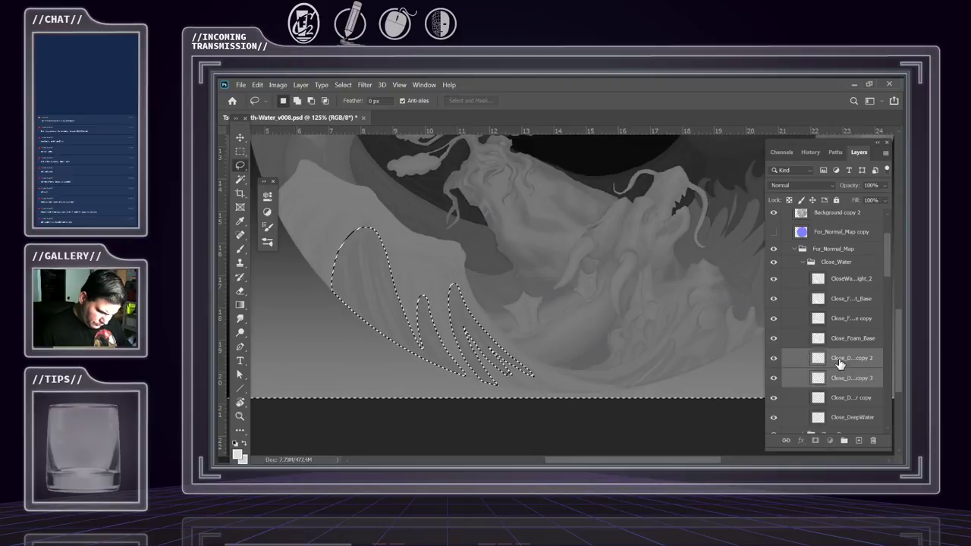
left_click_drag(839, 364, 846, 311)
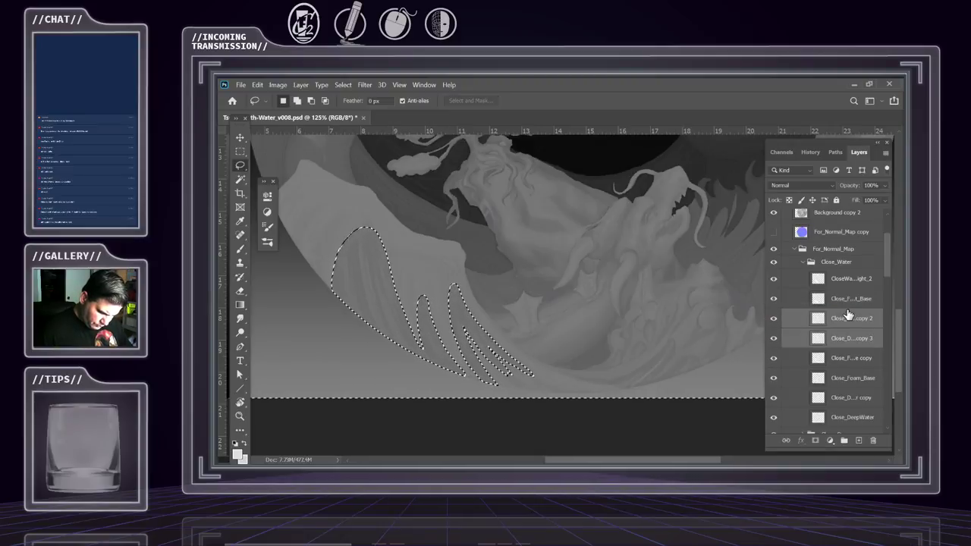
Rename Close_DeepWater copy 3 to Close_DeepWater Right_Base
left_click(849, 341)
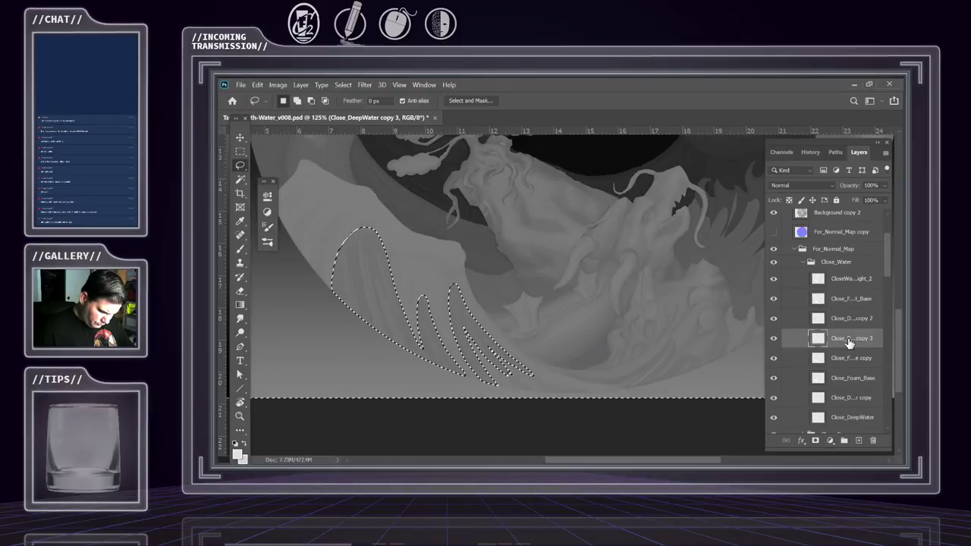
double_click(853, 341)
key("End")
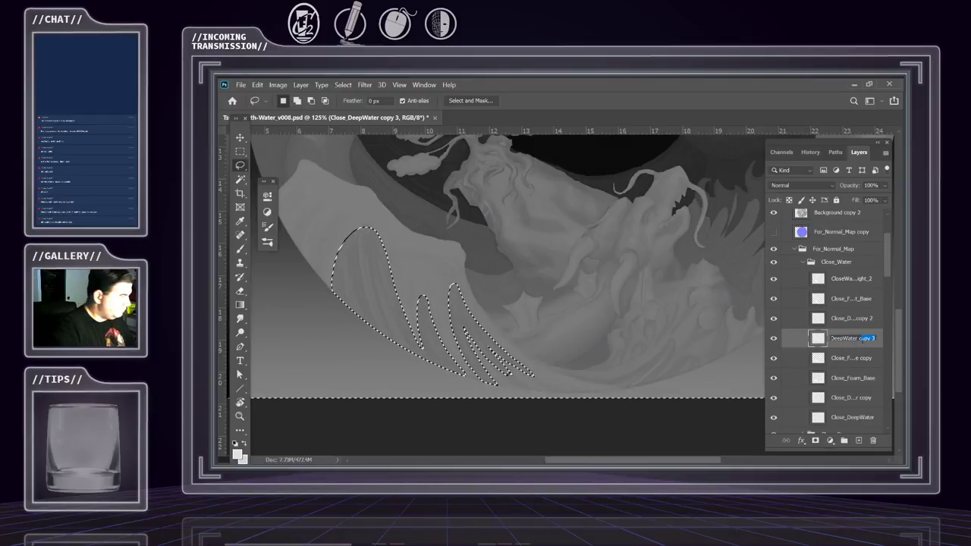
type("c")
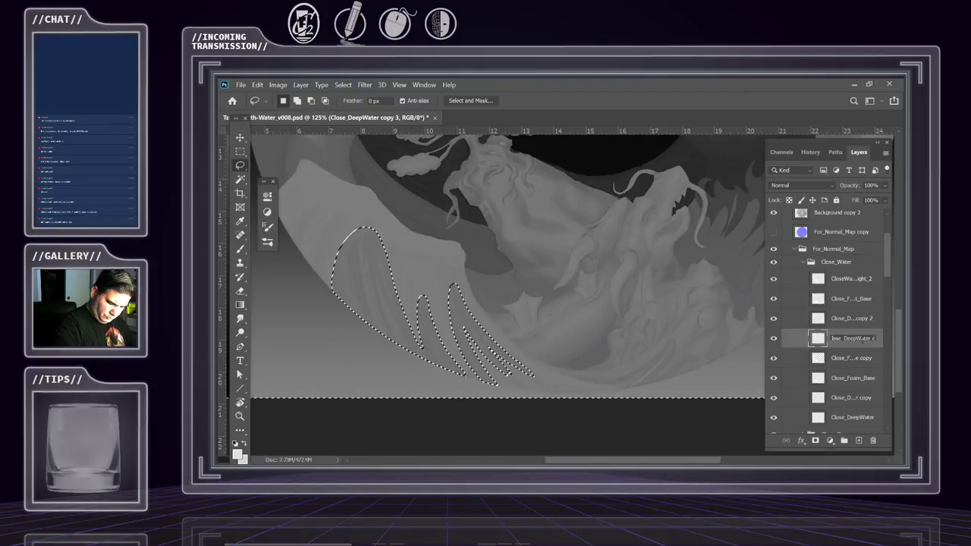
type(" Right")
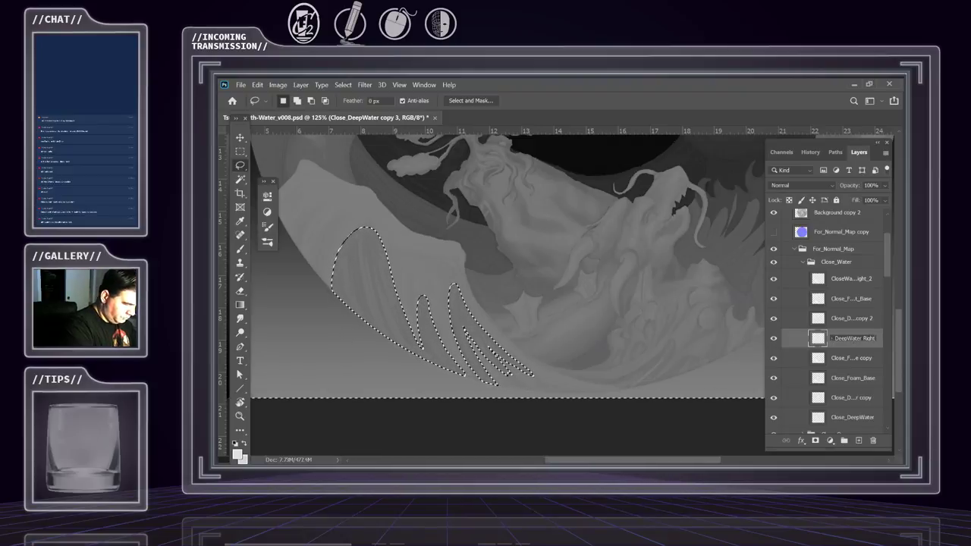
type("_Base")
key("Return")
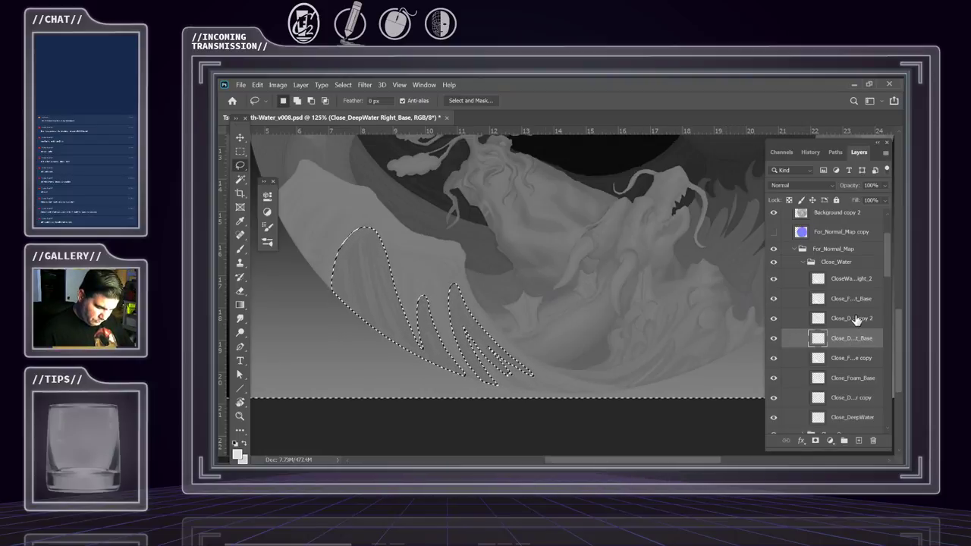
Rename Close_DeepWater copy 2 to Close_DeepWater Right_1, then select the Close_DeepWater layer
left_click(826, 320)
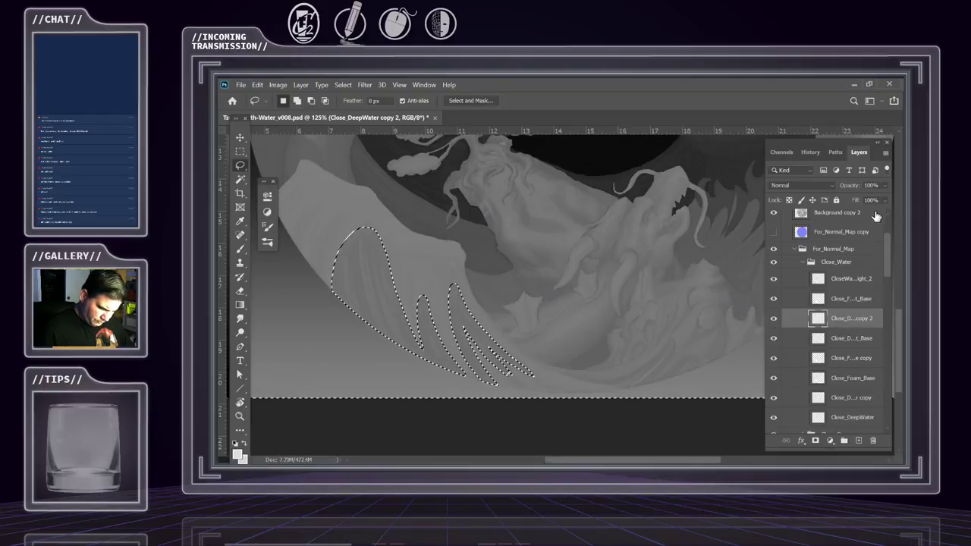
double_click(851, 320)
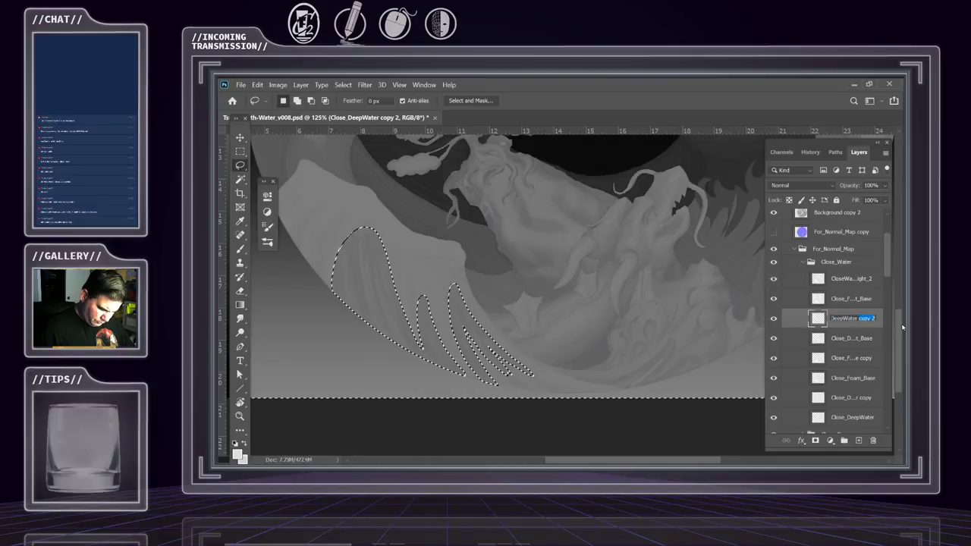
type("Right")
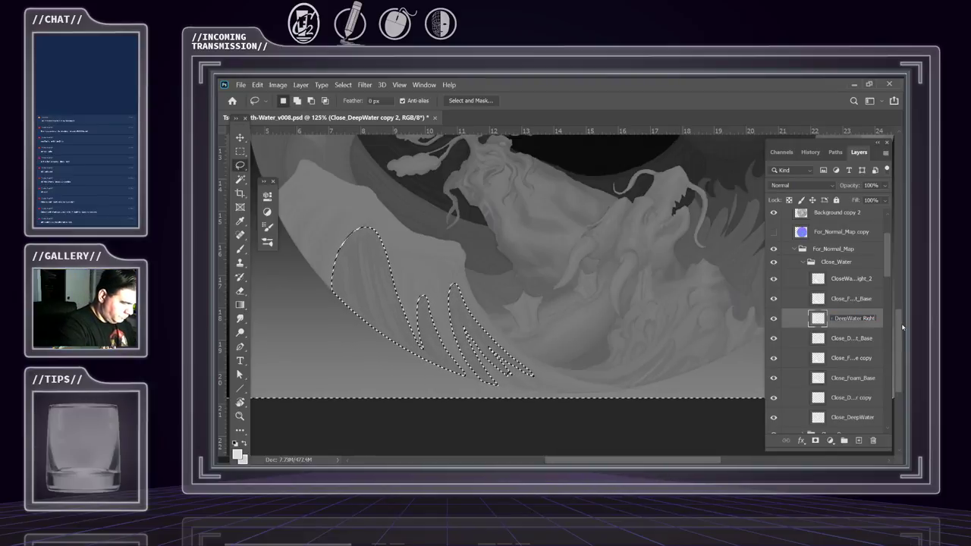
type("_1")
key("Return")
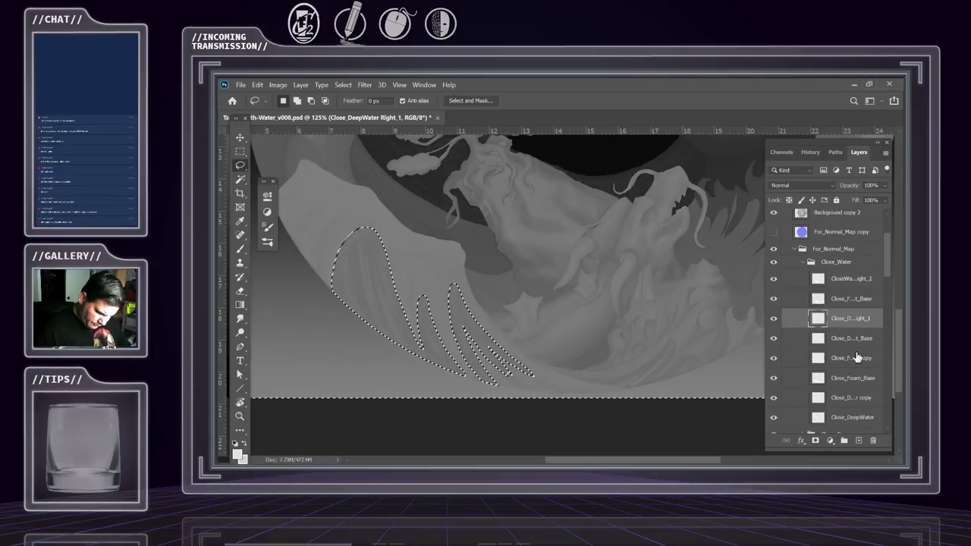
left_click(855, 399)
left_click(850, 418)
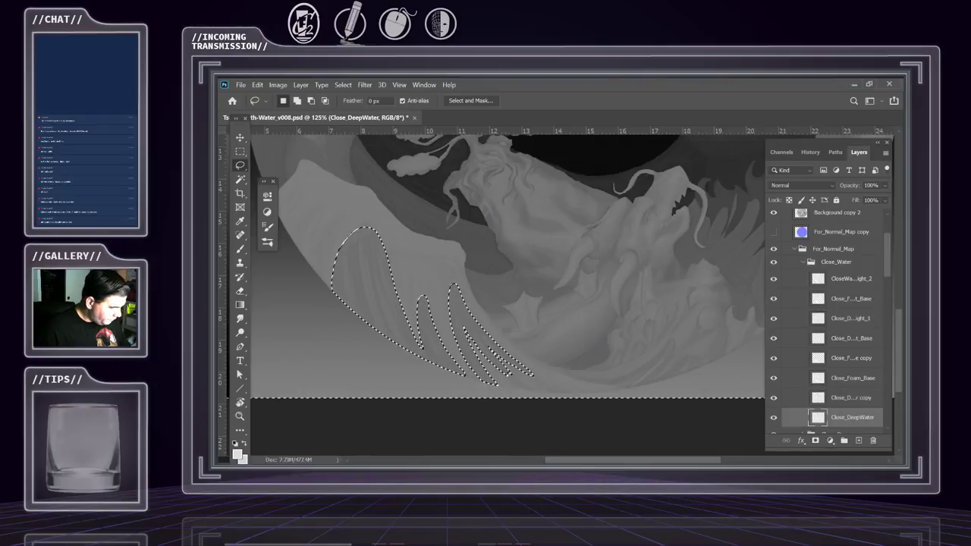
Deselect the wave foam shapes, then preview Hue/Saturation Lightness -16 and cancel it
key("m")
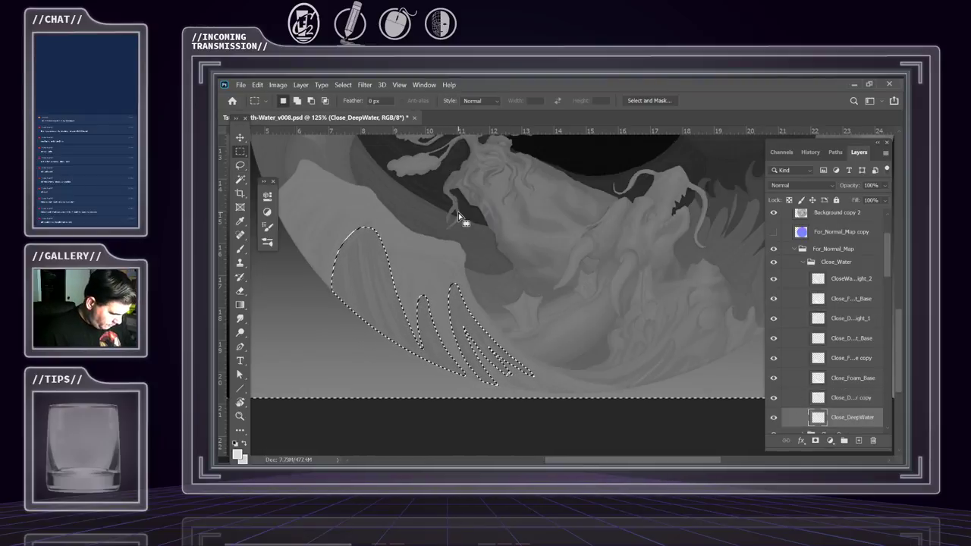
left_click(582, 288)
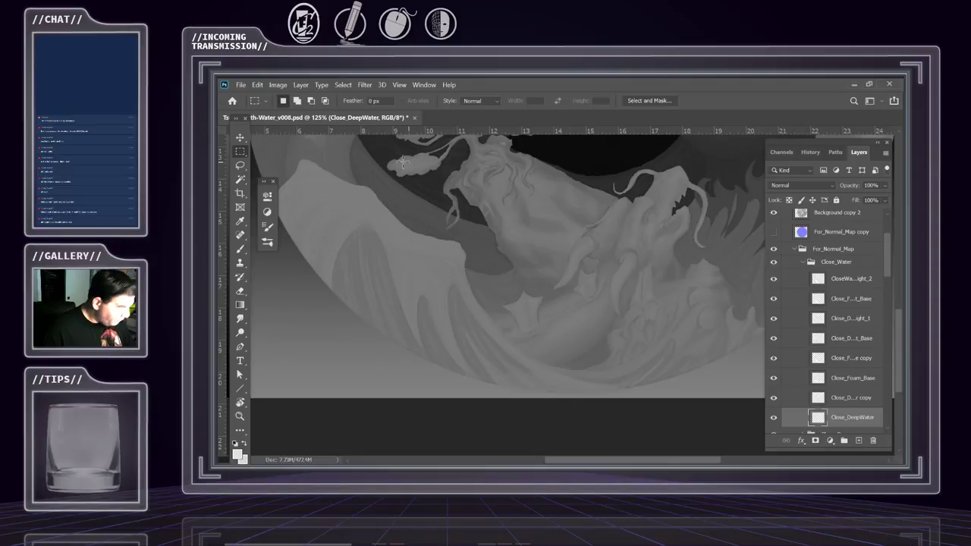
left_click(258, 84)
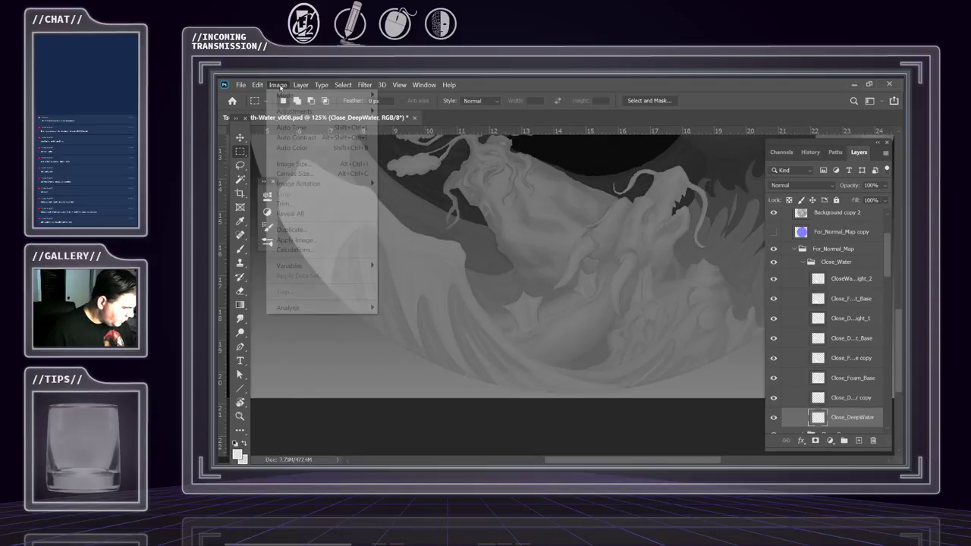
left_click(258, 84)
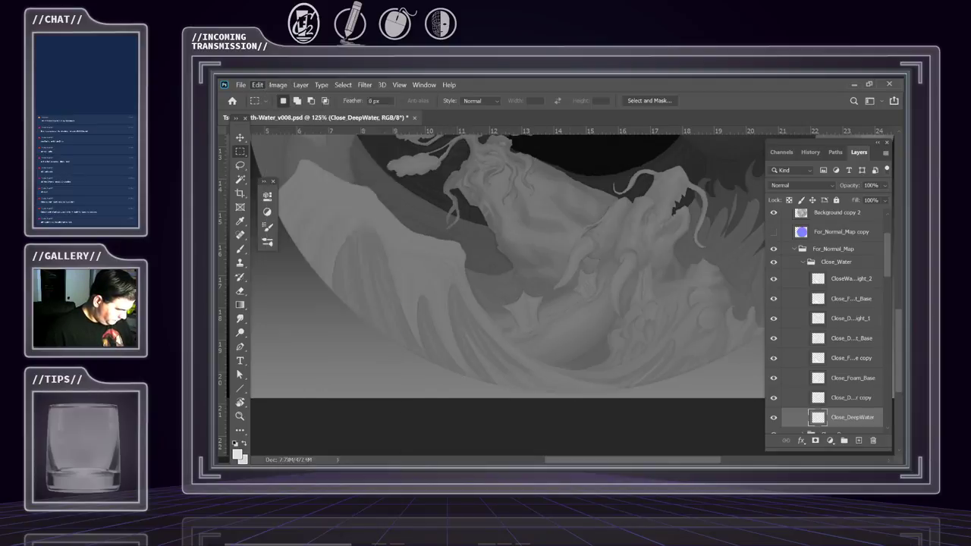
left_click(258, 84)
left_click(277, 84)
mouse_move(281, 111)
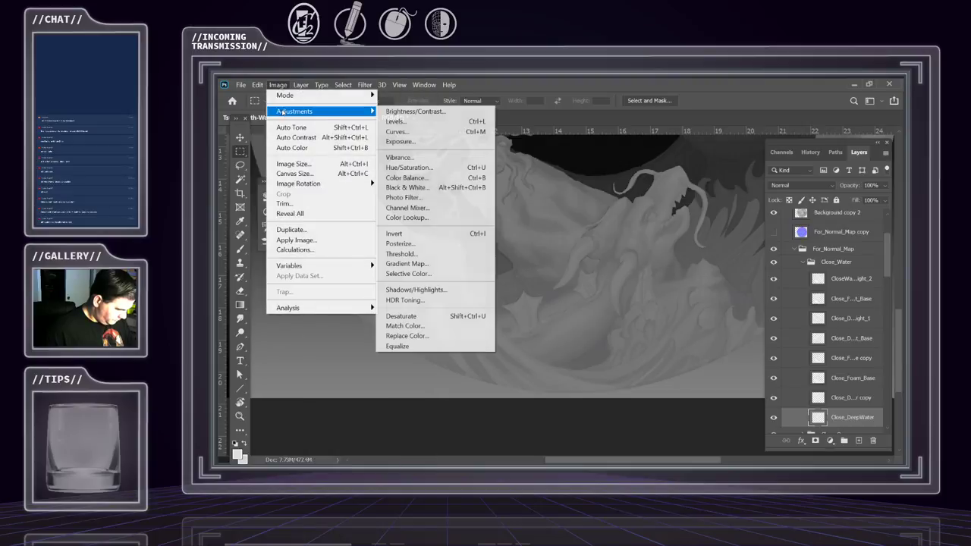
left_click(421, 168)
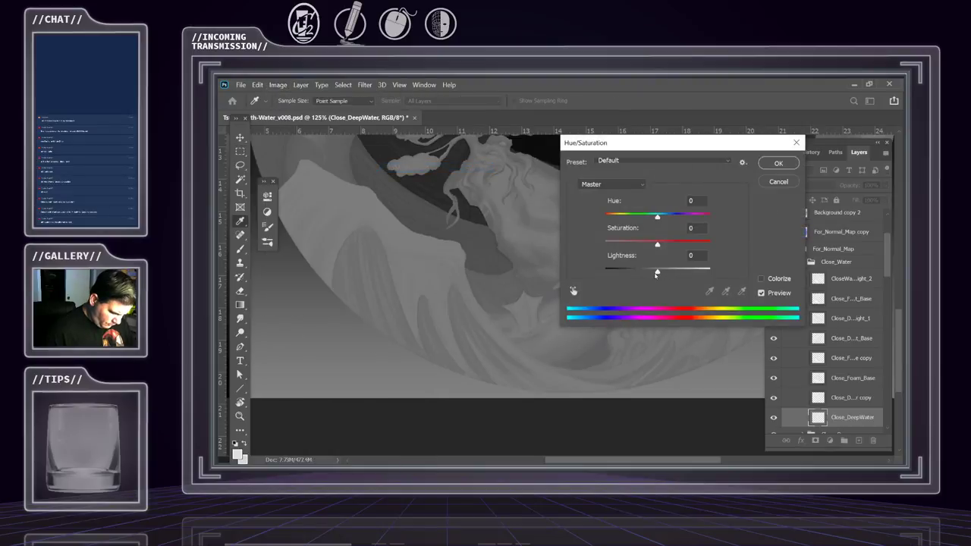
left_click_drag(656, 274, 650, 278)
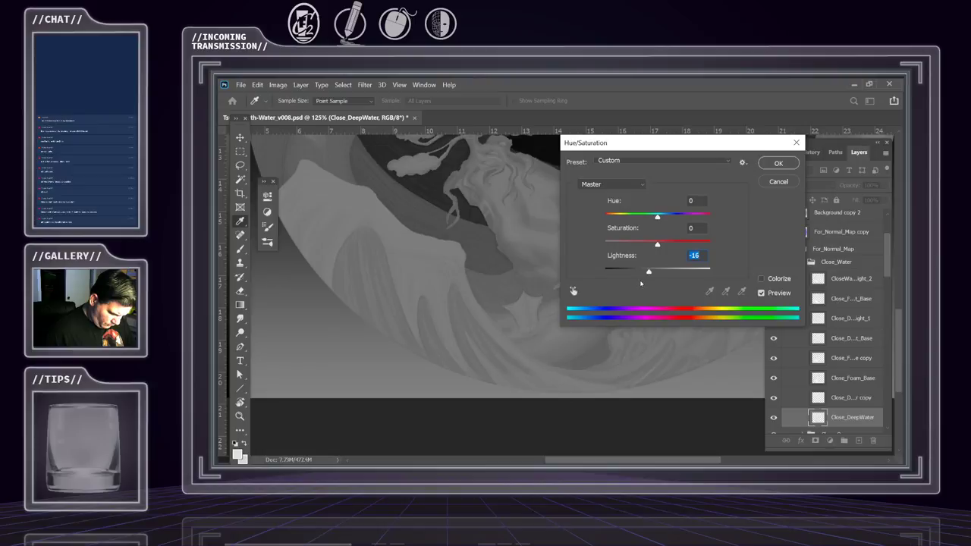
left_click(778, 183)
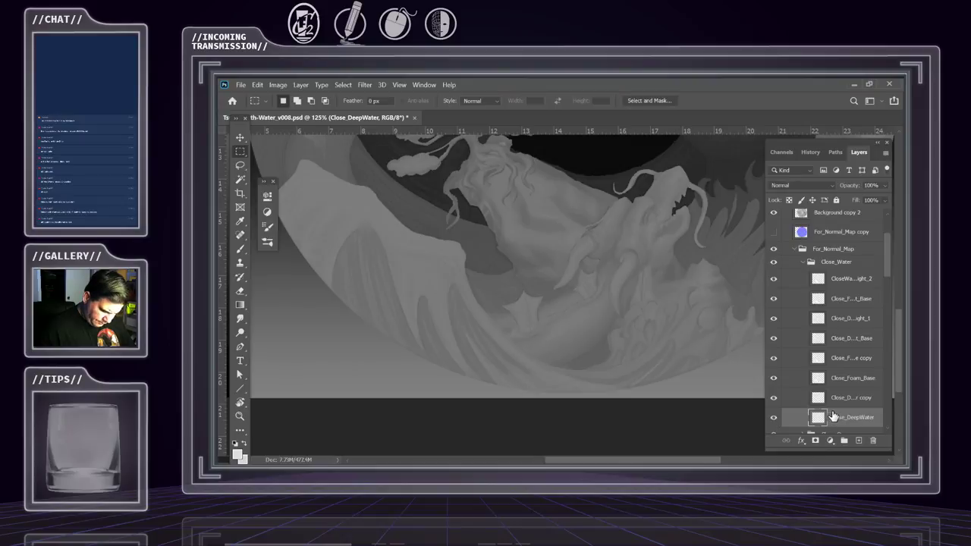
Toggle visibility of Close_DeepWater copy and Close_DeepWater to compare, leaving both shown
left_click(812, 401)
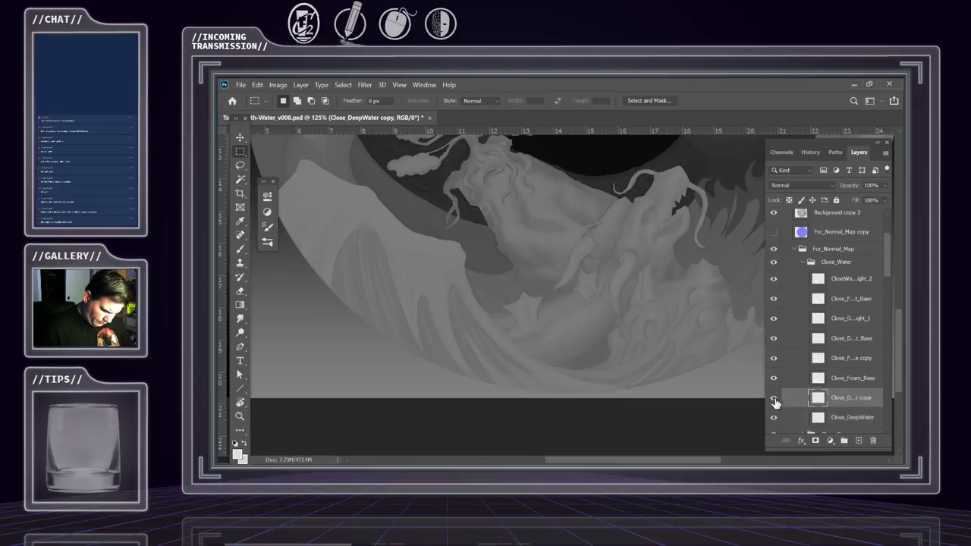
left_click(772, 402)
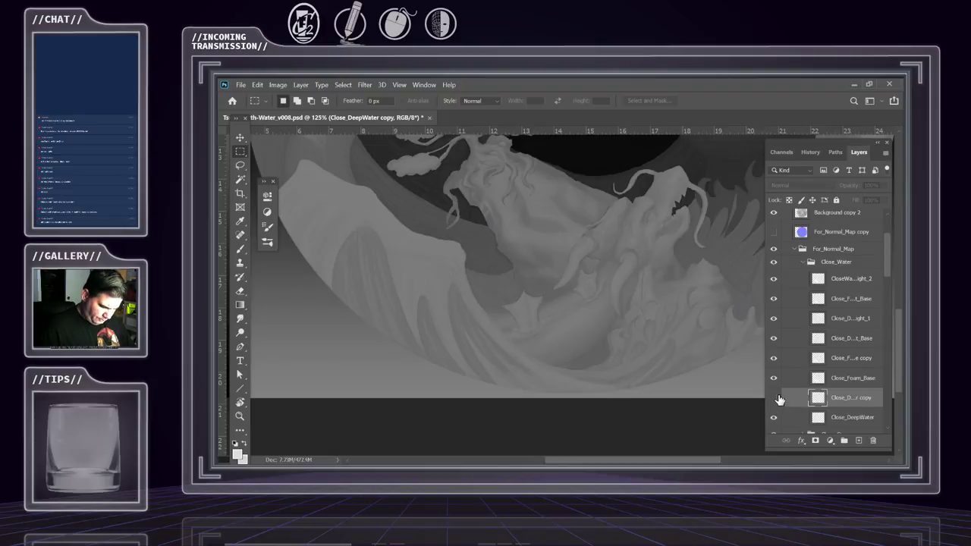
left_click(778, 399)
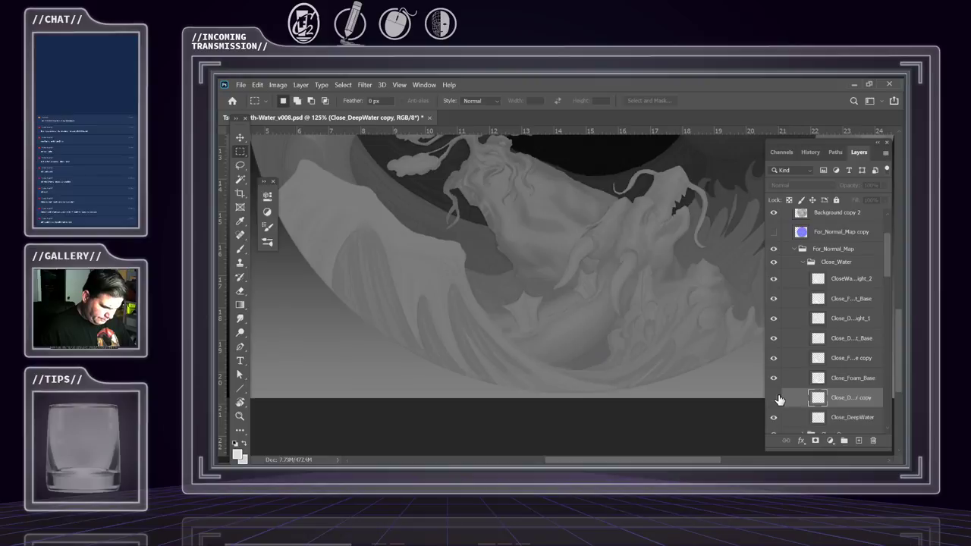
left_click(779, 398)
left_click(778, 399)
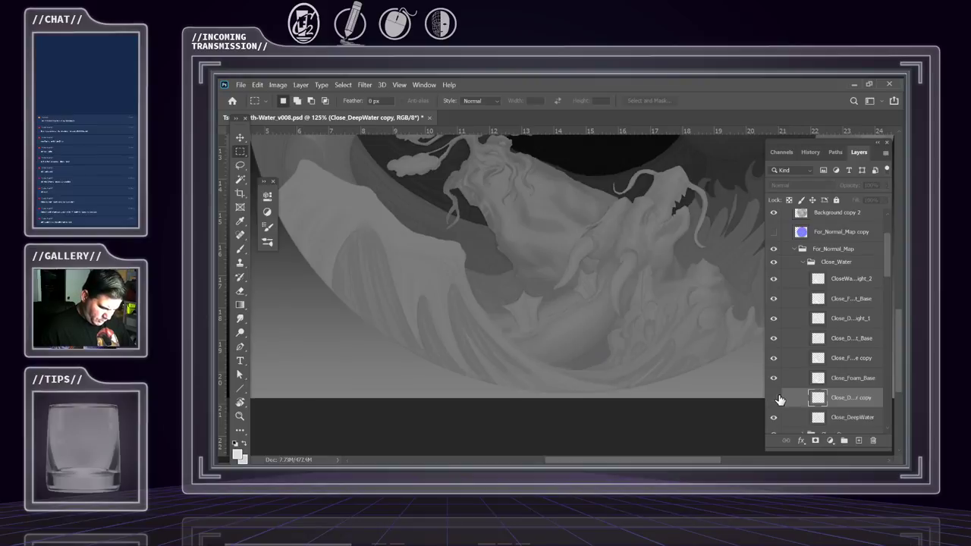
left_click(779, 399)
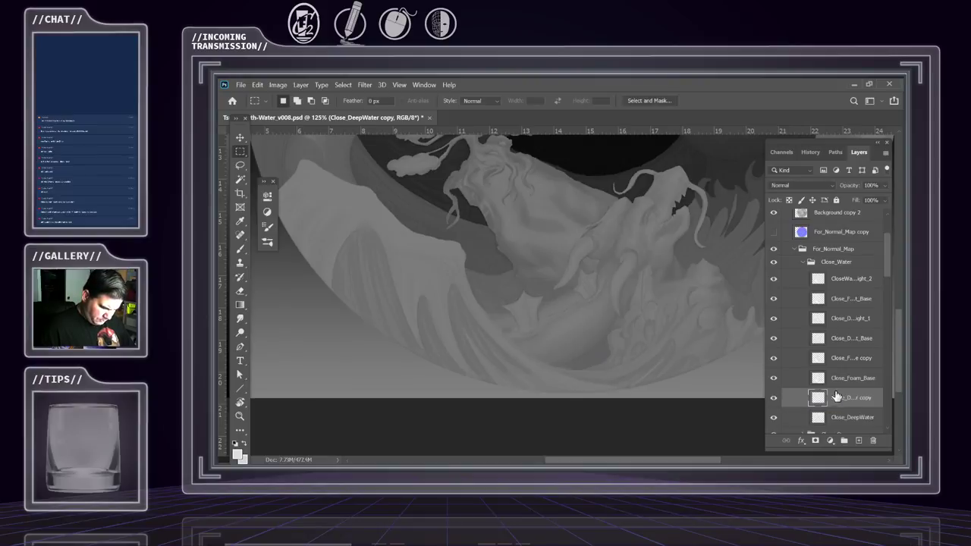
left_click(792, 417)
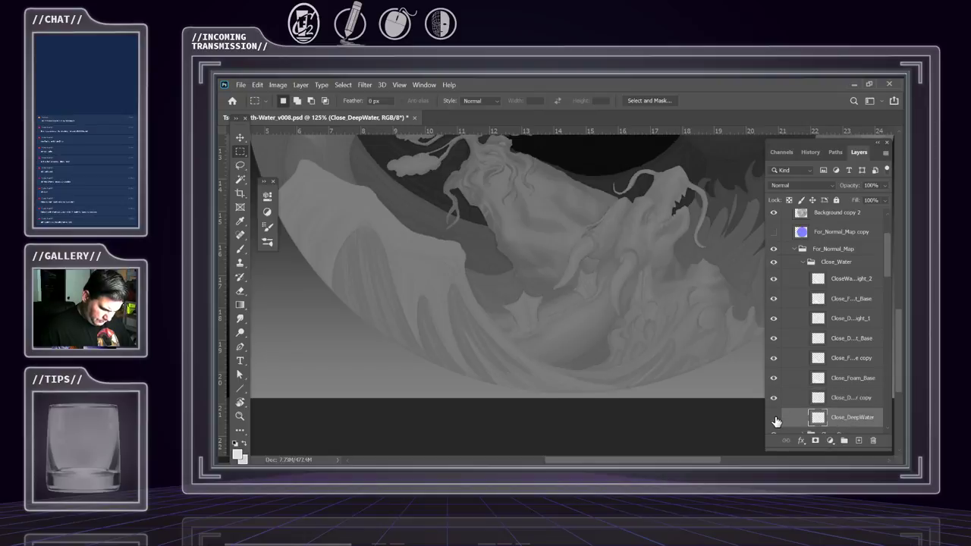
left_click(773, 418)
left_click(774, 418)
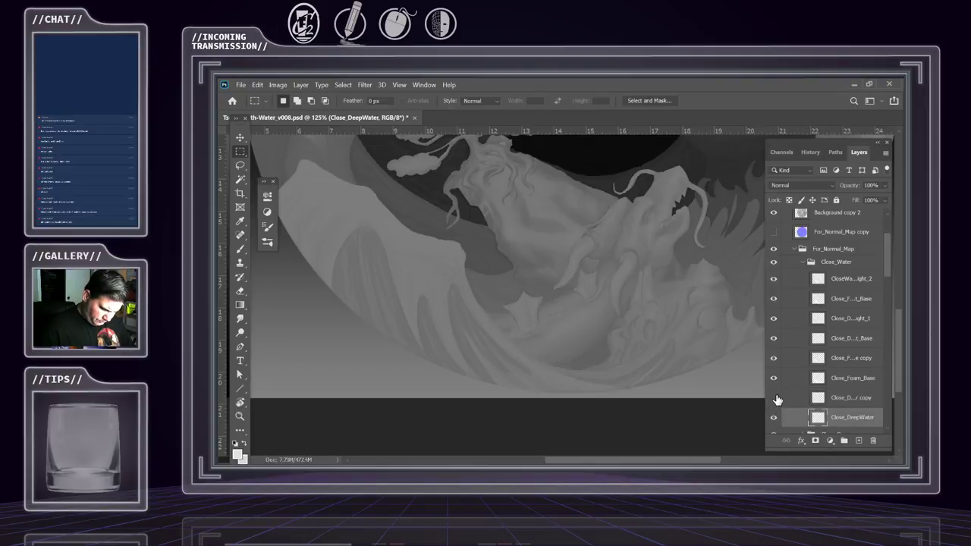
left_click(773, 397)
left_click(854, 402)
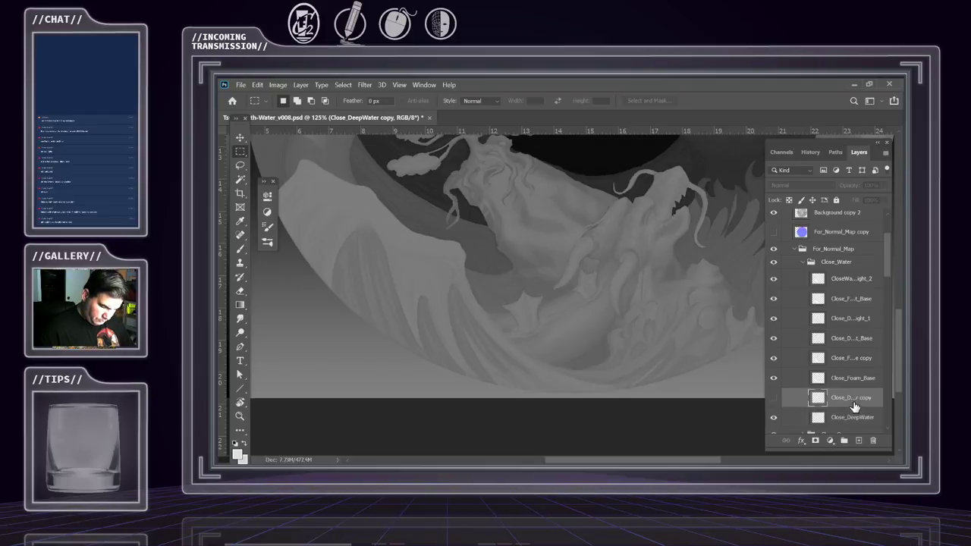
left_click(773, 398)
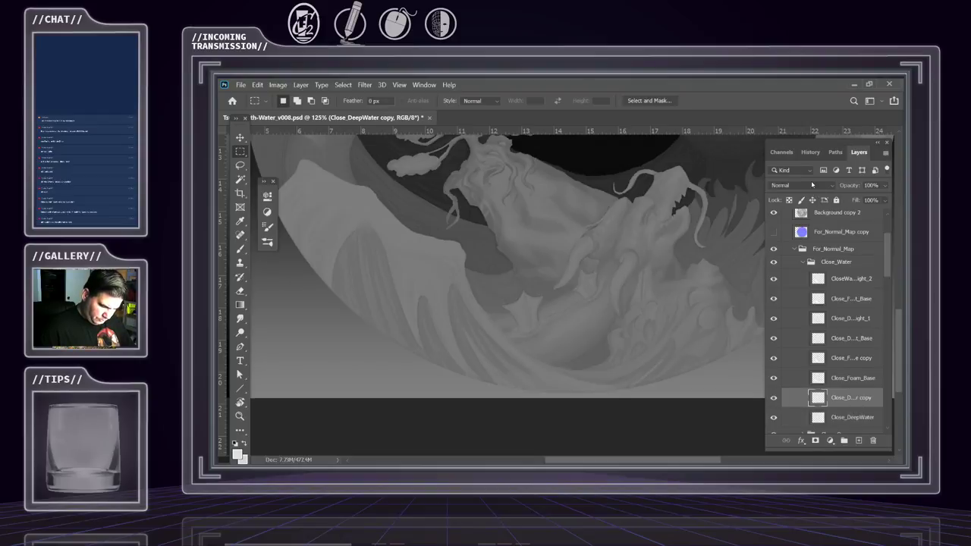
Set the Close_DeepWater copy layer's blend mode to Multiply and hide the For_Normal_Map copy layer
left_click(812, 184)
left_click(775, 233)
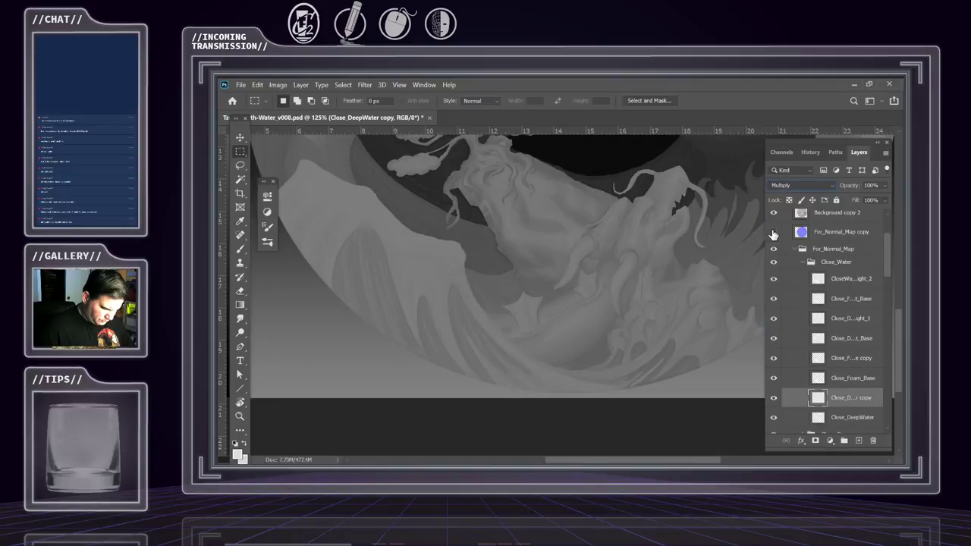
left_click(774, 232)
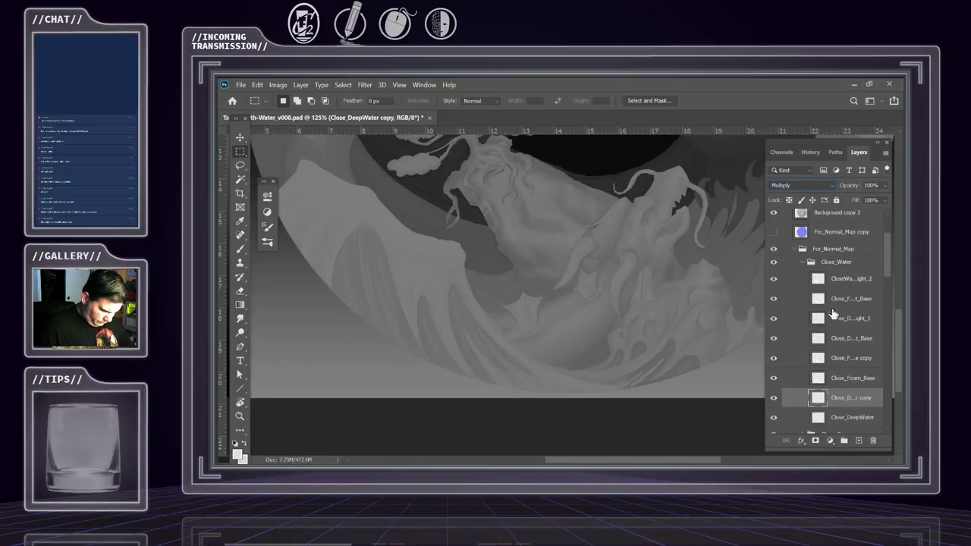
left_click(884, 201)
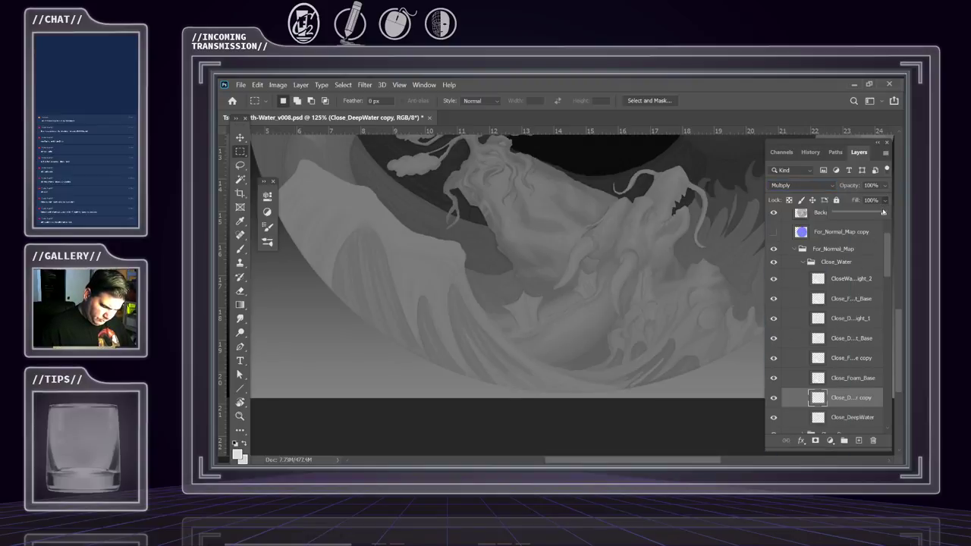
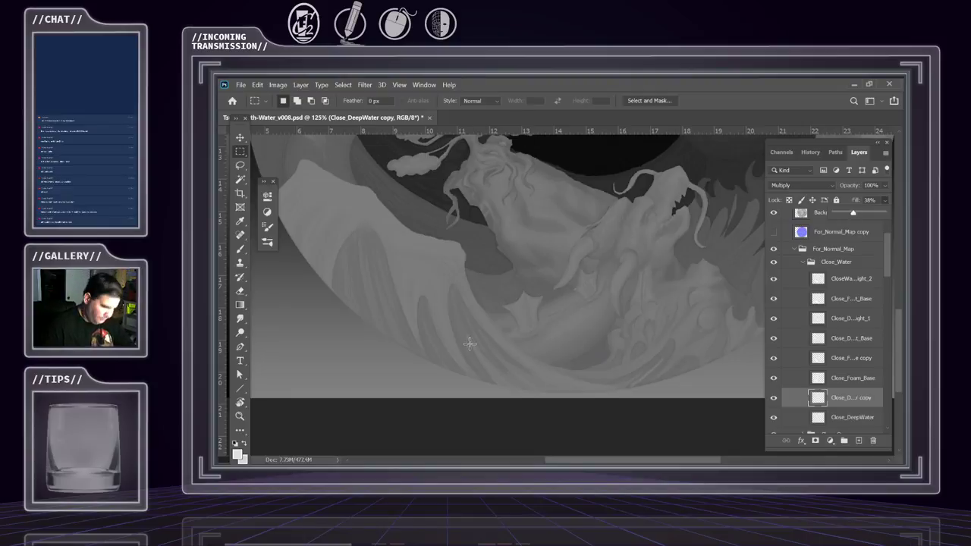
Pan the canvas down so the bonsai tree on the dragon's head is visible
left_click_drag(598, 296, 589, 335)
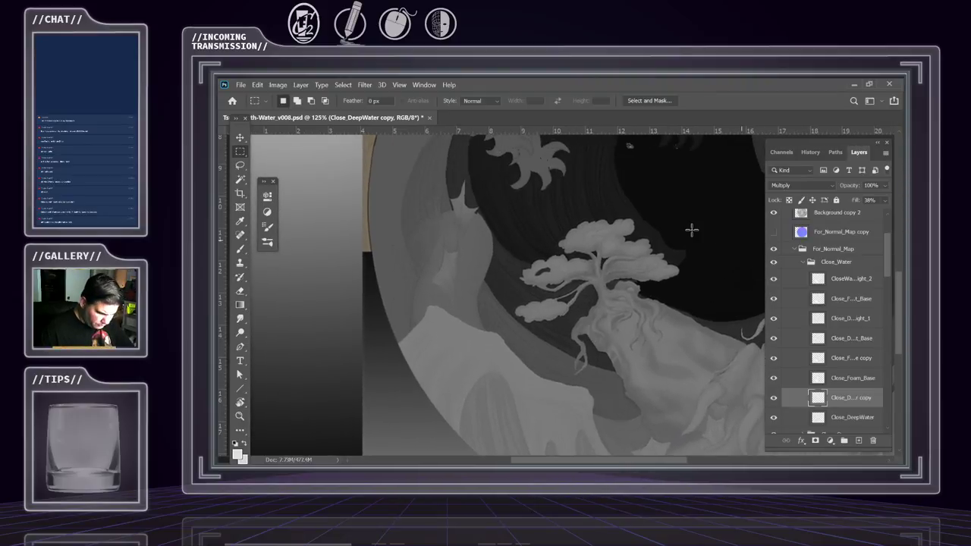
Scroll through the Layers panel, selecting the Earth_Dragon_Tail and then Mid_Foam layers
scroll(840, 275, "up", 4)
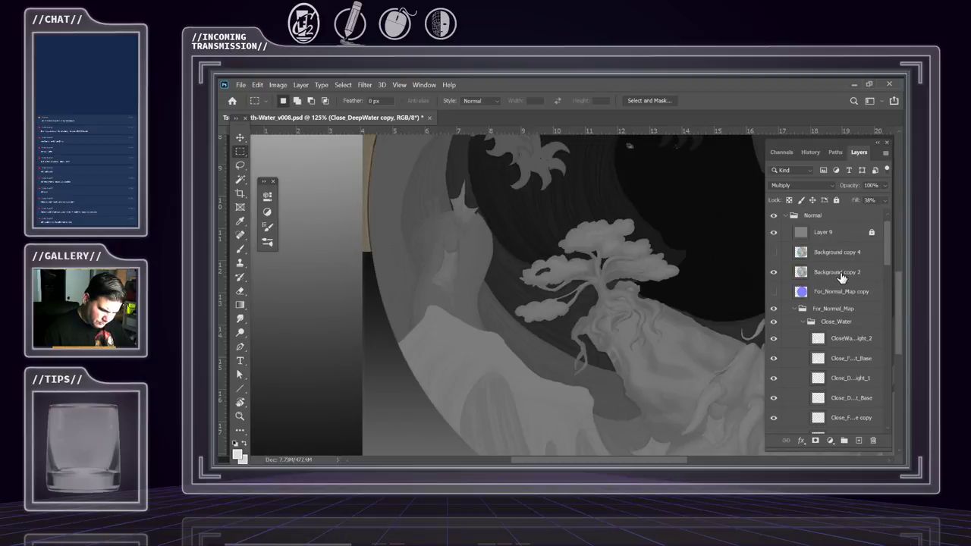
scroll(840, 274, "down", 2)
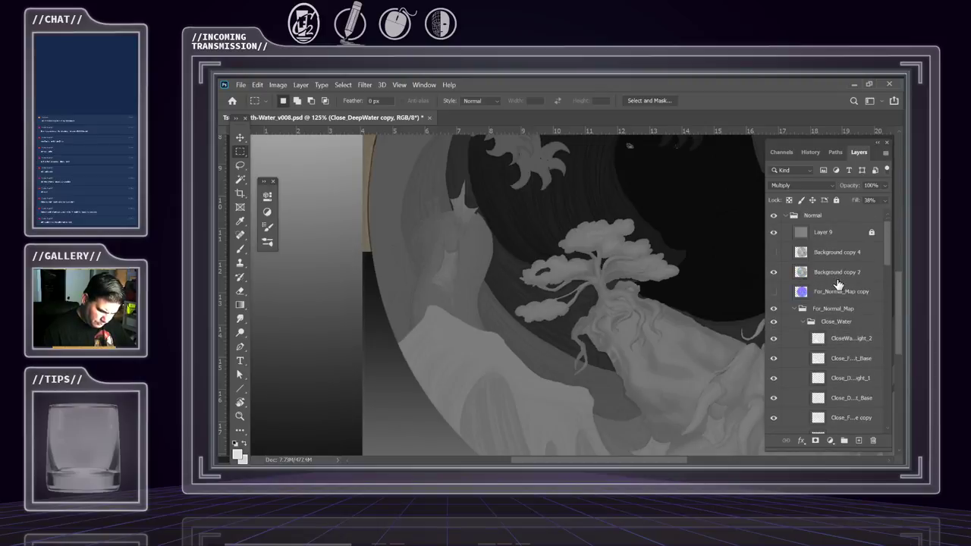
scroll(835, 288, "down", 3)
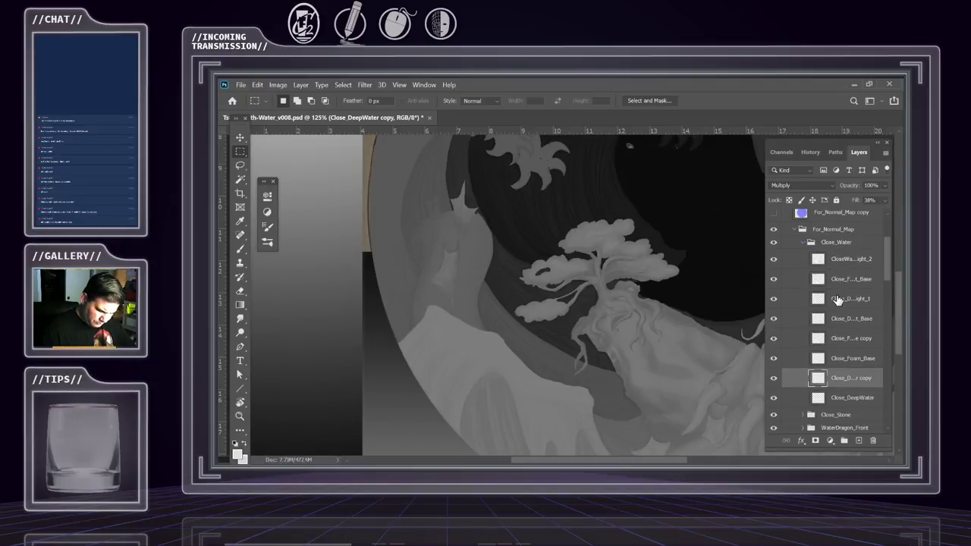
scroll(834, 295, "down", 6)
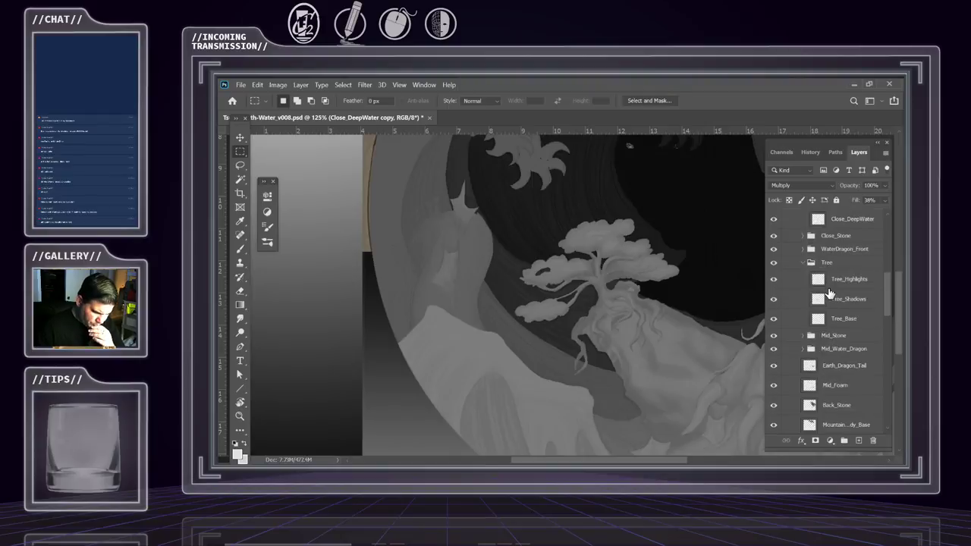
scroll(829, 294, "down", 1)
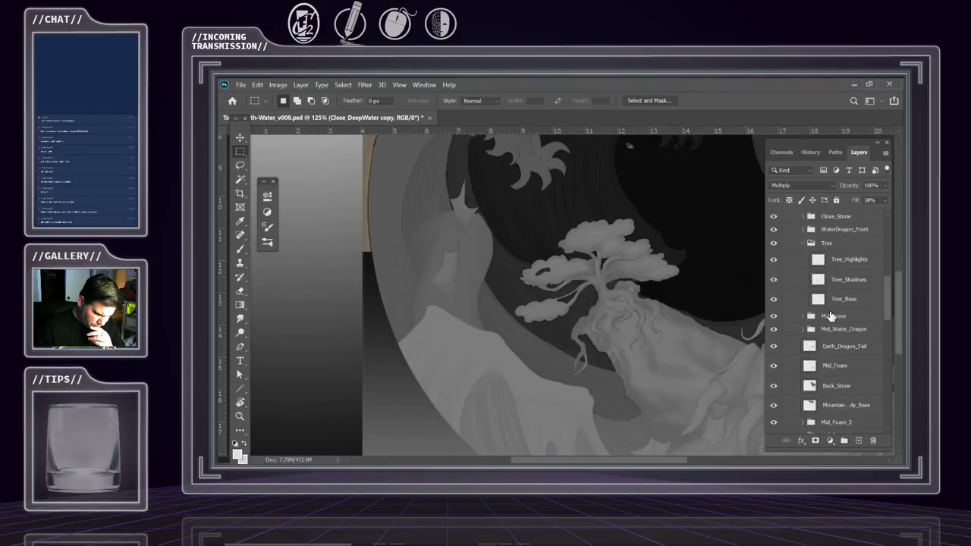
left_click(833, 347)
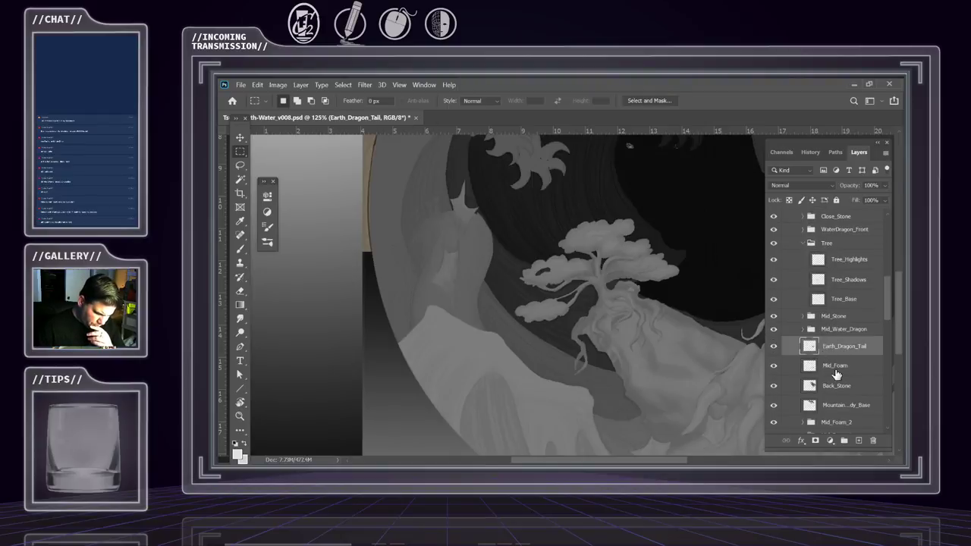
left_click(830, 367)
Scroll back up and collapse the Close_Water group
scroll(840, 357, "down", 2)
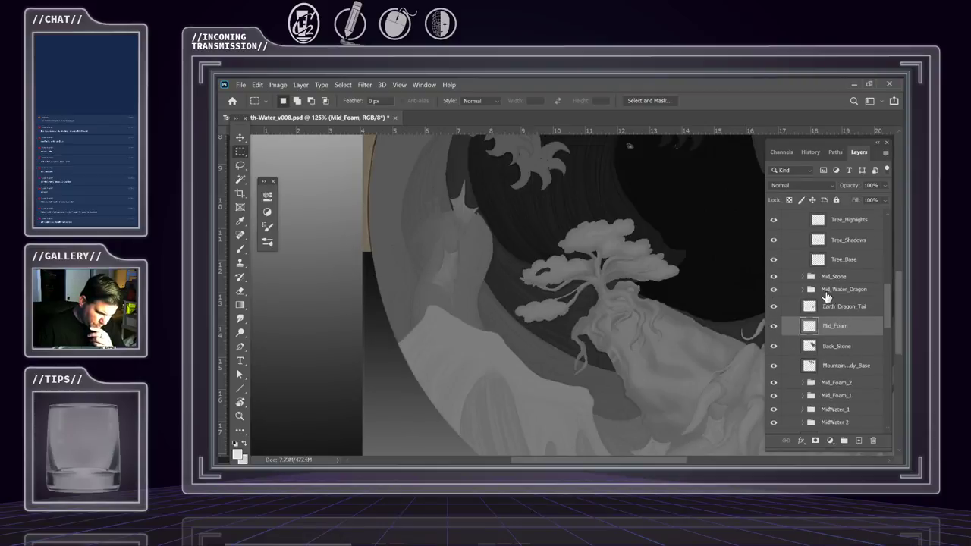
scroll(830, 299, "up", 3)
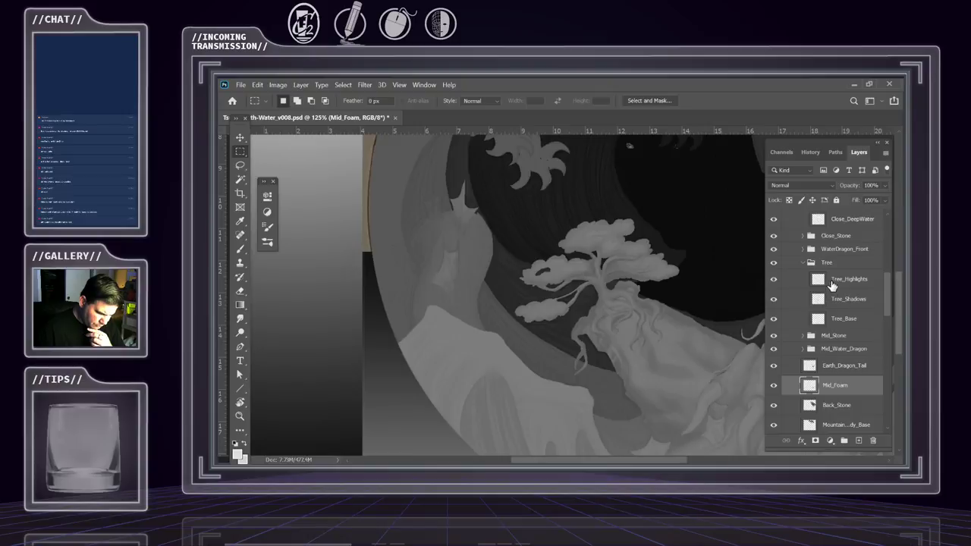
scroll(831, 283, "up", 2)
scroll(831, 281, "up", 2)
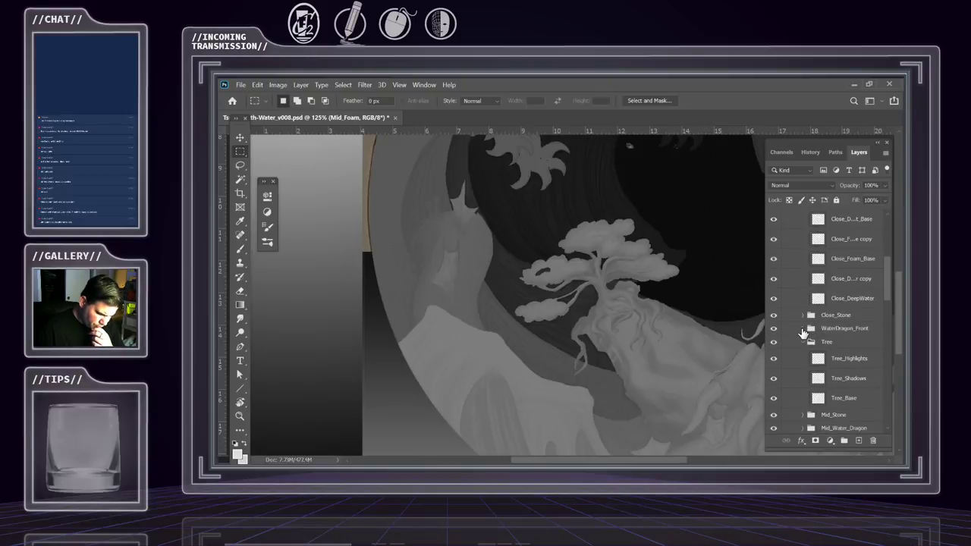
scroll(804, 330, "up", 3)
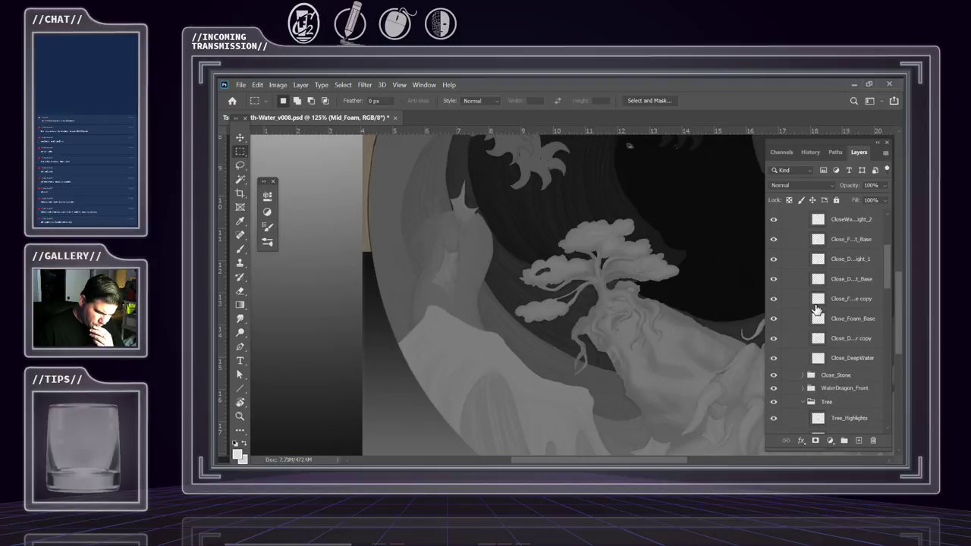
scroll(816, 311, "up", 3)
left_click(807, 286)
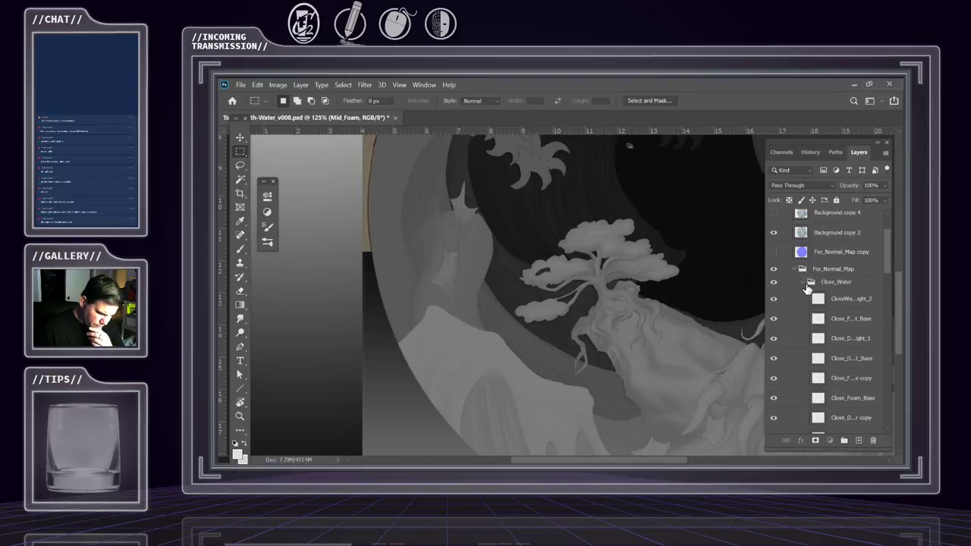
left_click(803, 281)
Expand the Mid_Water_Dragon group to list its Sculpt and numbered layers
scroll(827, 317, "down", 1)
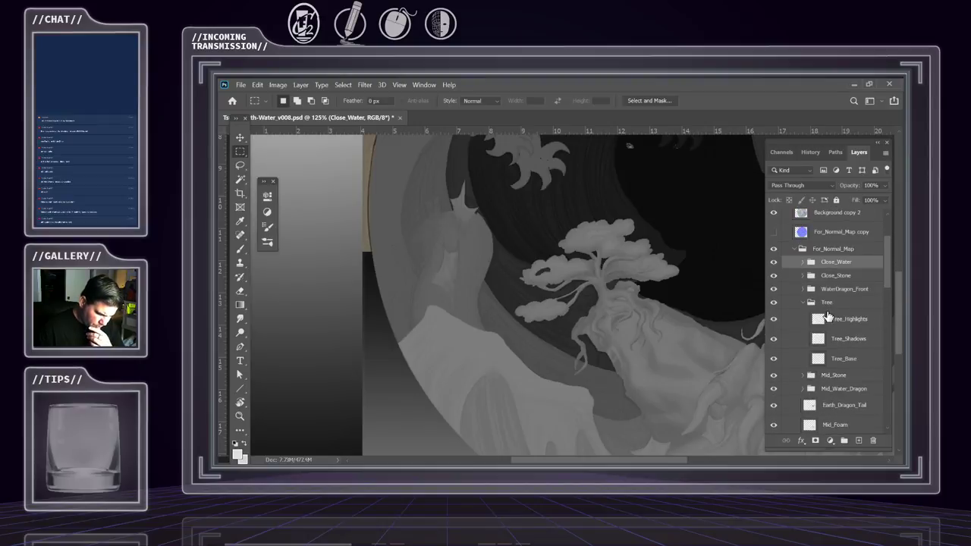
scroll(835, 326, "down", 2)
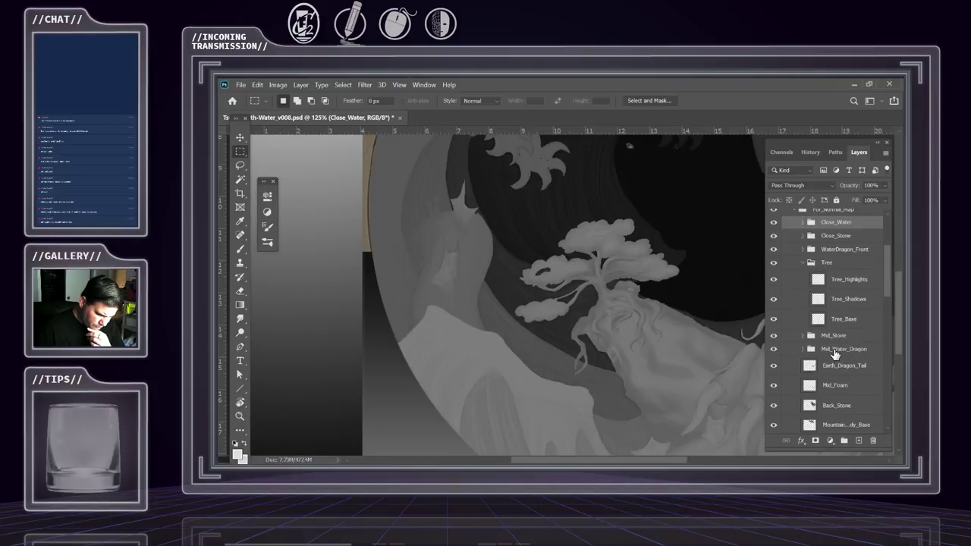
left_click(803, 349)
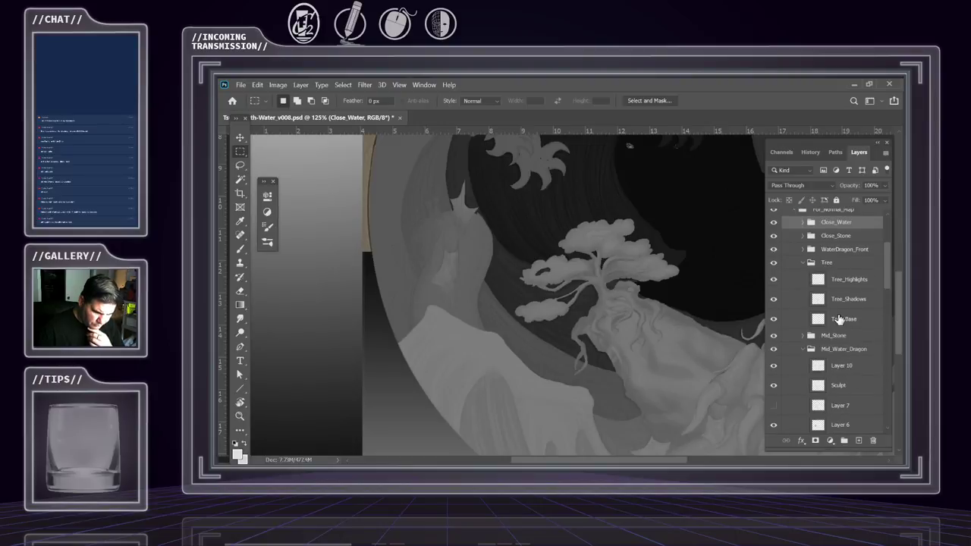
scroll(838, 311, "up", 2)
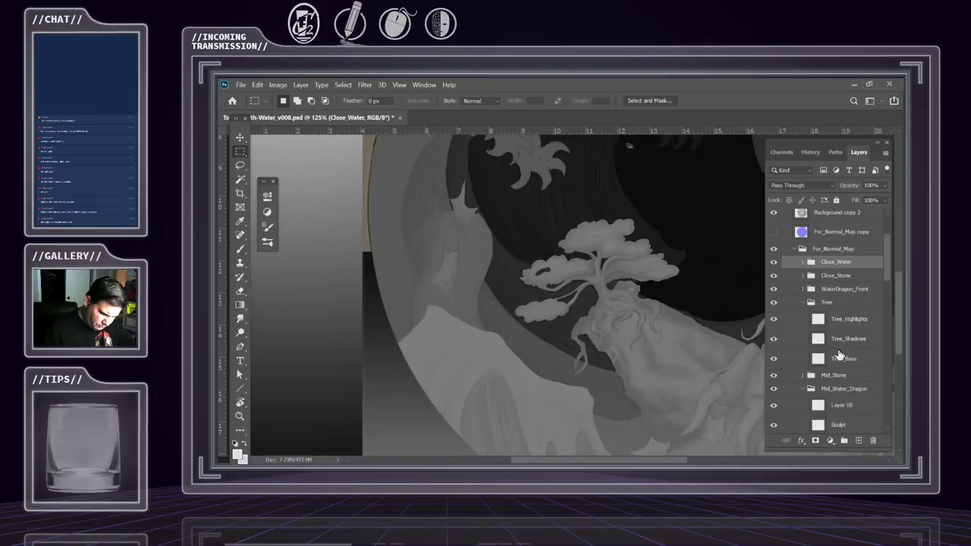
scroll(839, 353, "down", 3)
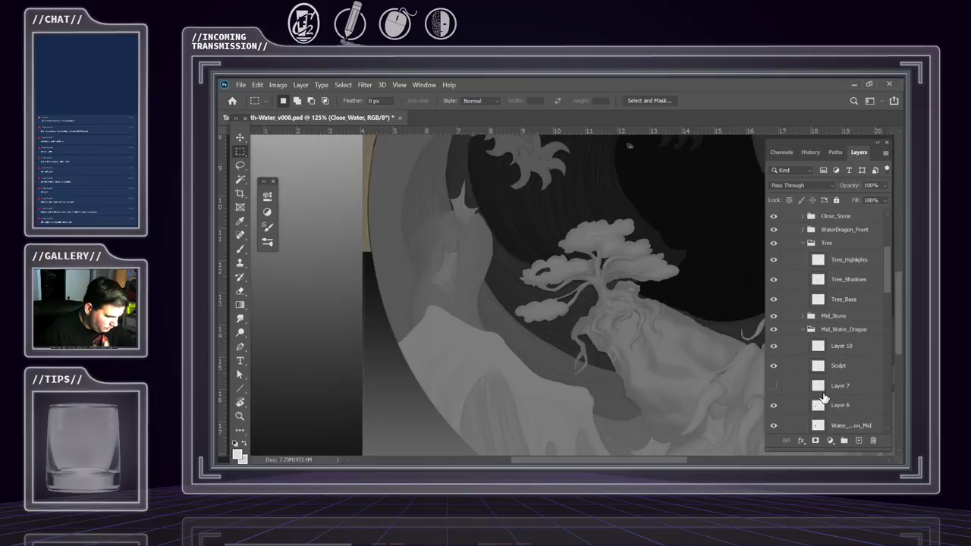
Add a new Layer 11 above Sculpt via the panel menu, then select Water_Dragon_Mid
left_click(838, 368)
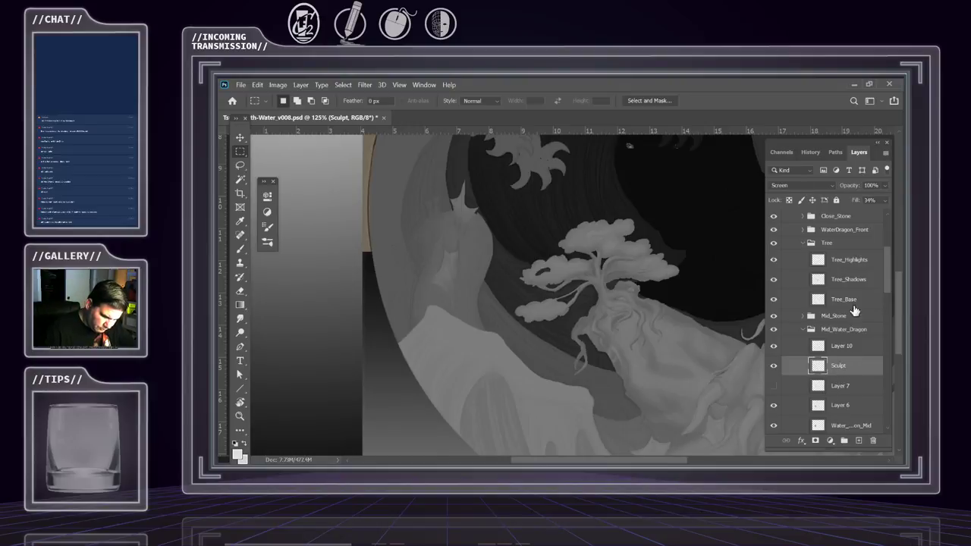
left_click(884, 154)
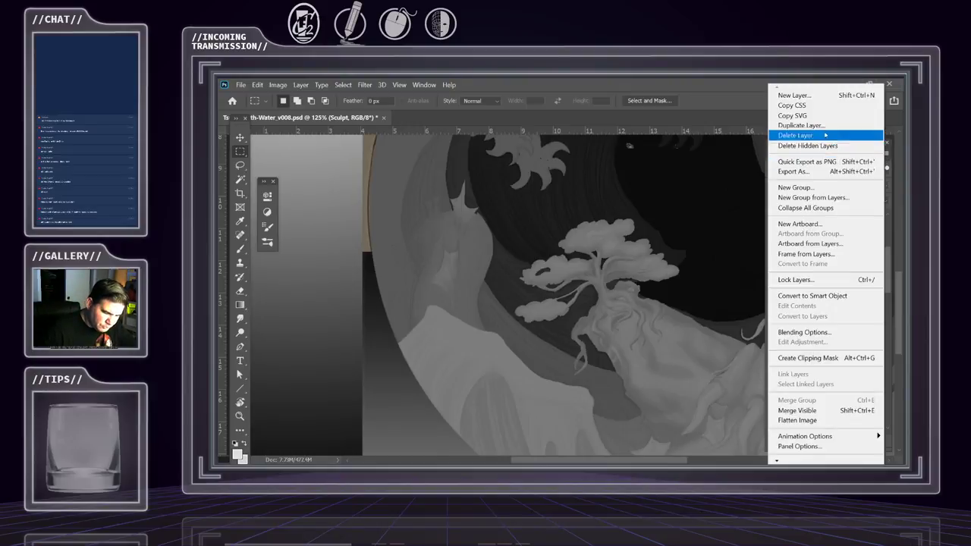
left_click(804, 94)
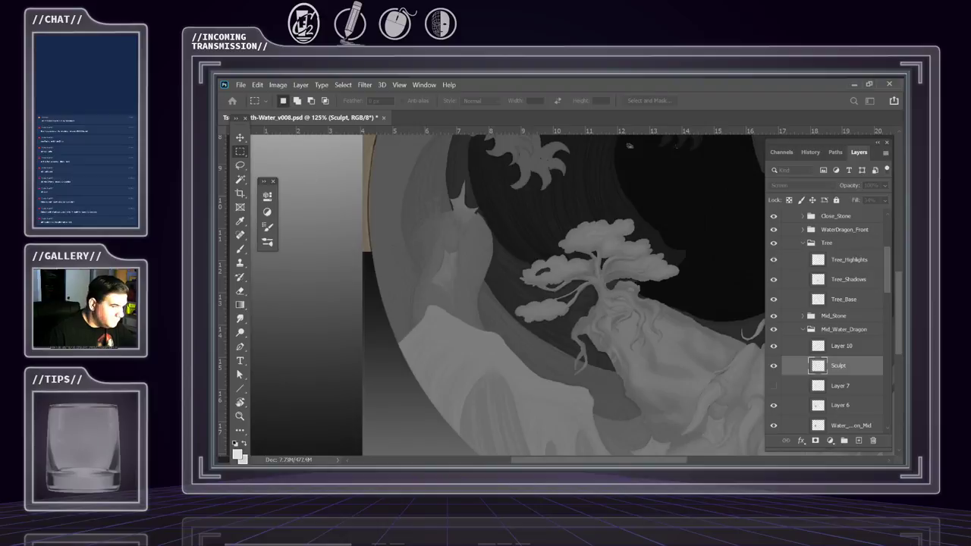
key("Return")
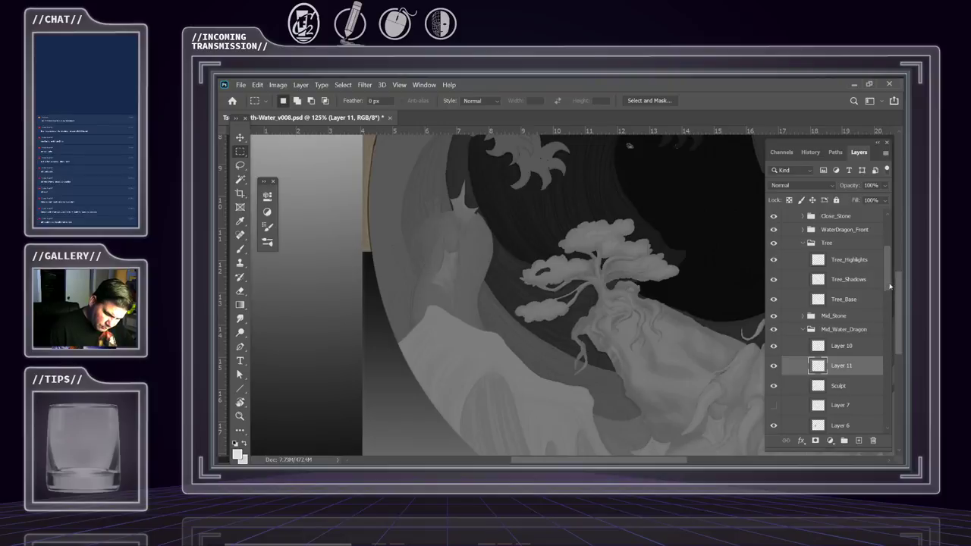
scroll(889, 286, "down", 4)
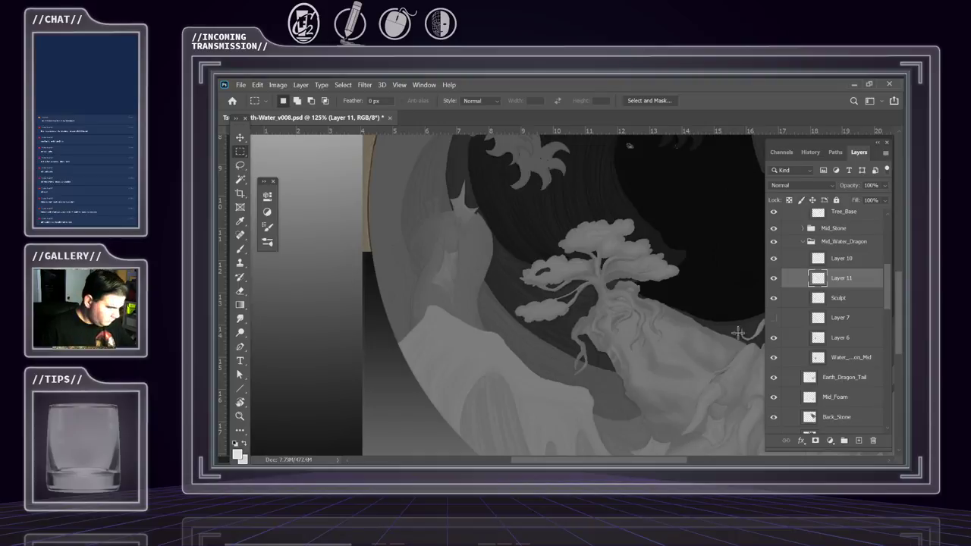
left_click(838, 359)
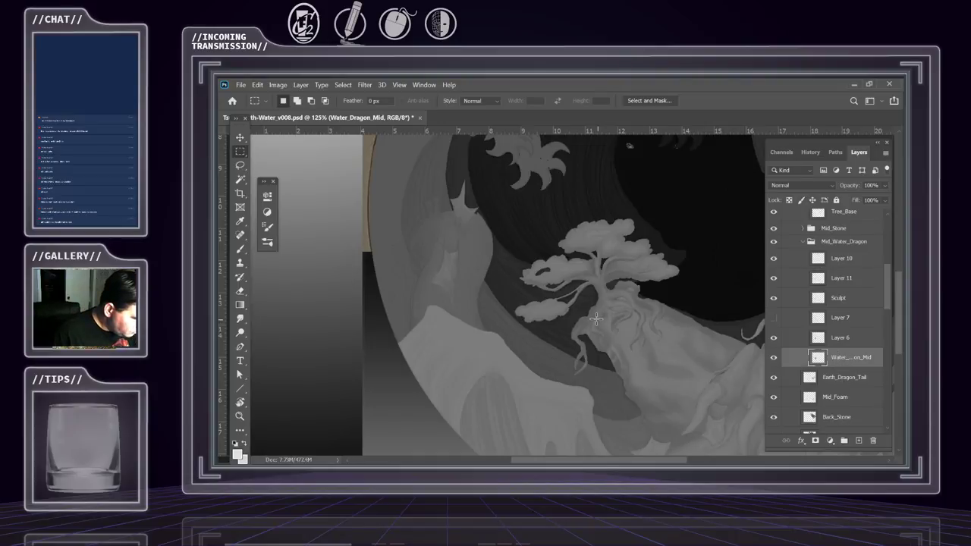
Magic Wand-select the light dragon shape, then rename Layer 10 to Fins_1
key("w")
left_click(470, 277)
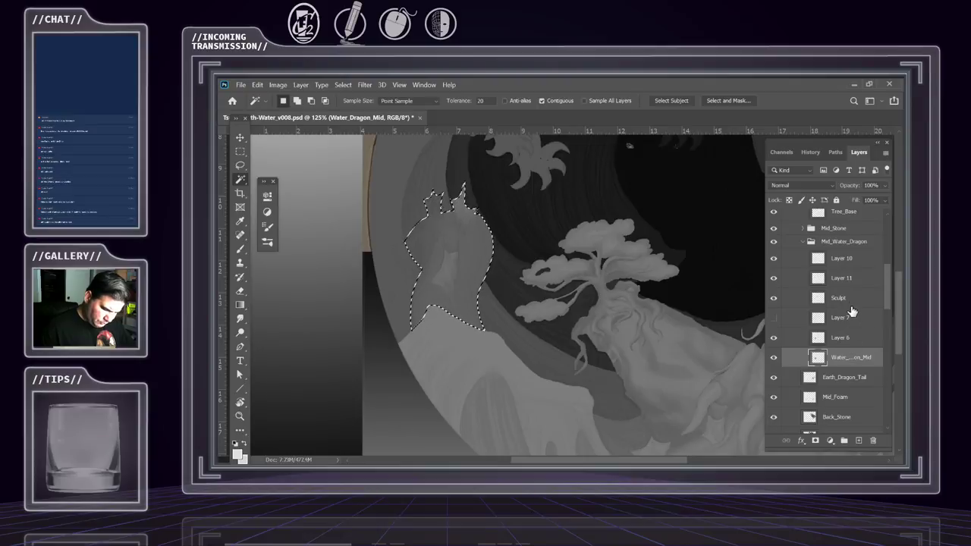
left_click(845, 259)
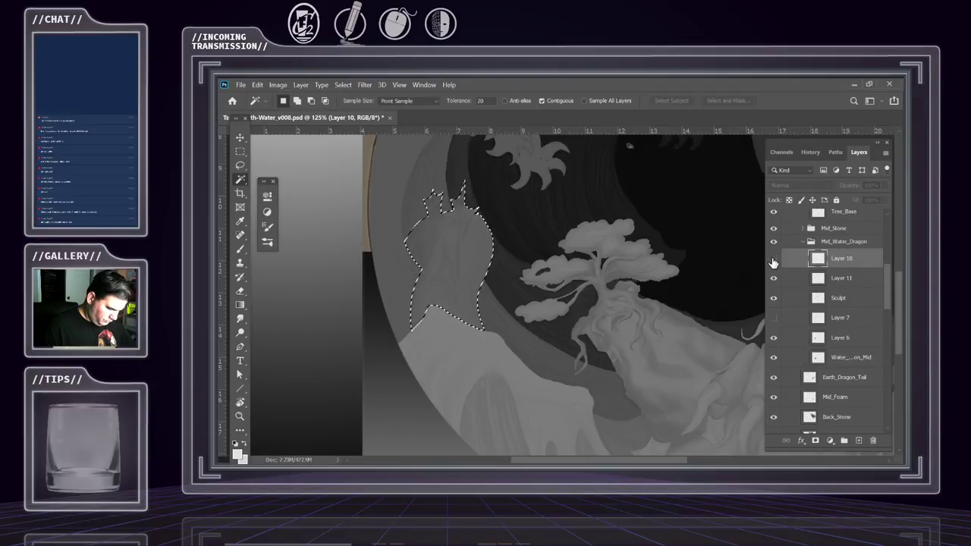
double_click(835, 260)
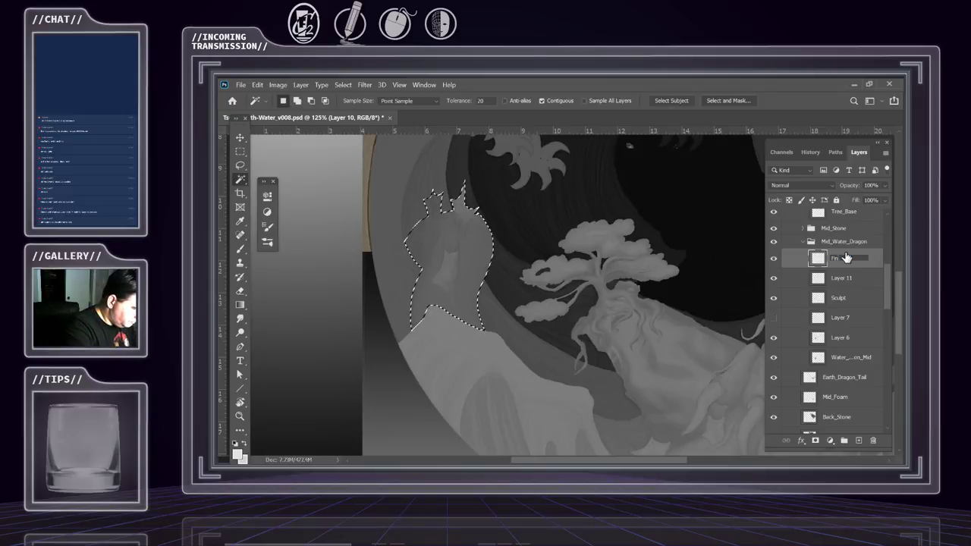
type("Fins_1")
key("Return")
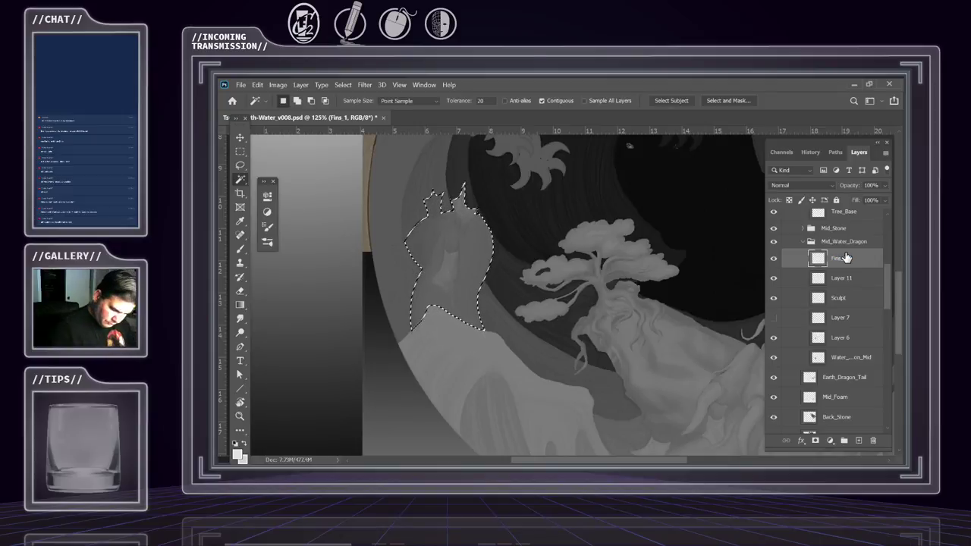
Toggle Layer 11's visibility to check it, then rename it Sculpt_2
left_click(774, 278)
left_click(773, 277)
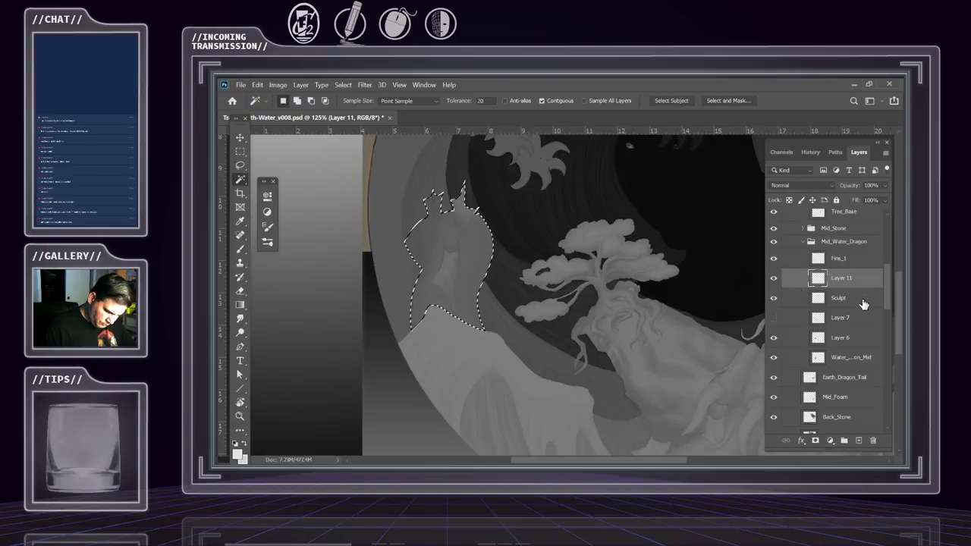
double_click(840, 276)
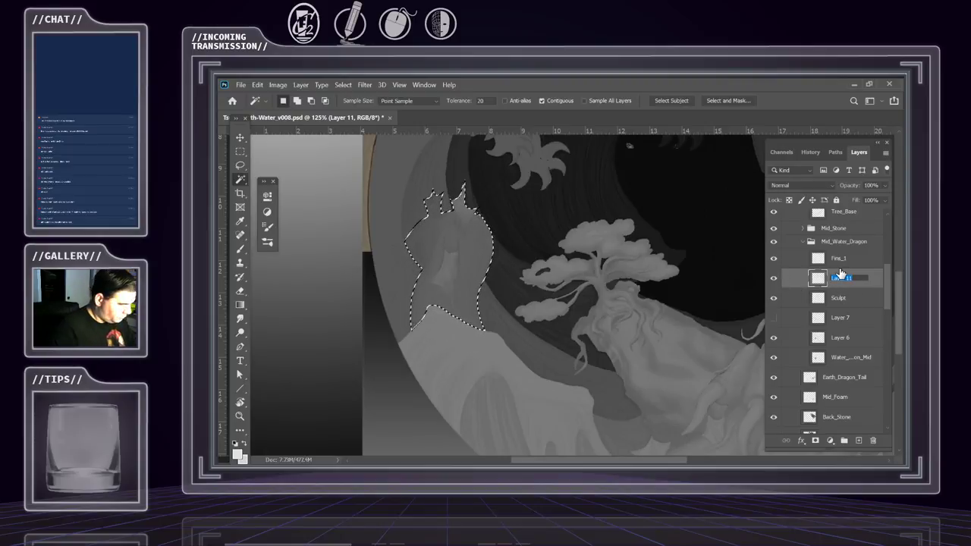
type("Sc")
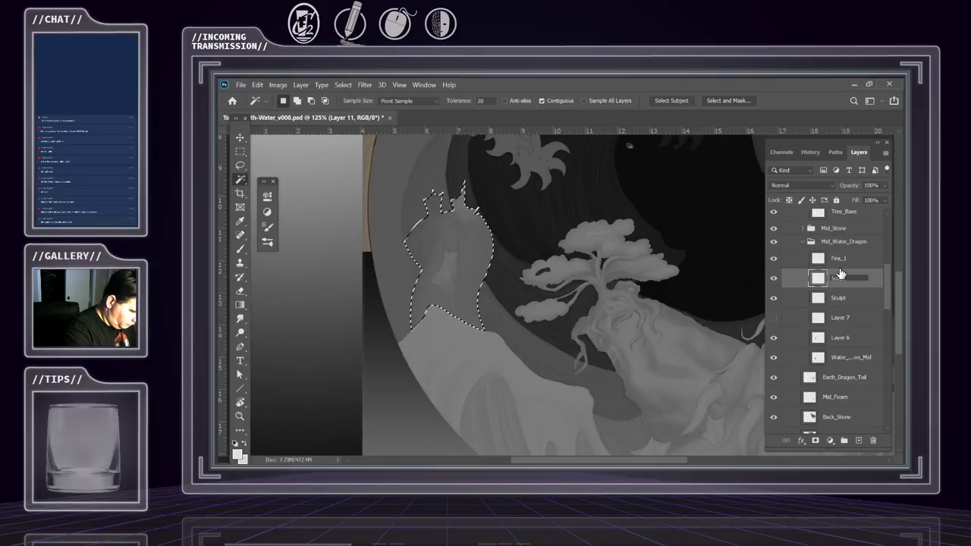
type("ulpt_2")
key("Return")
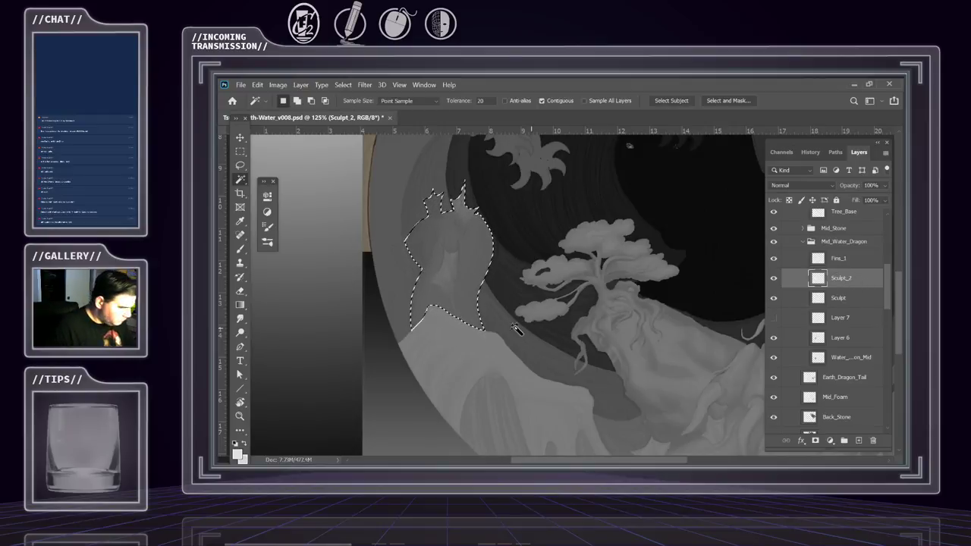
Paint and erase soft lighter shading inside the selection with an enlarged brush and eraser
key("b")
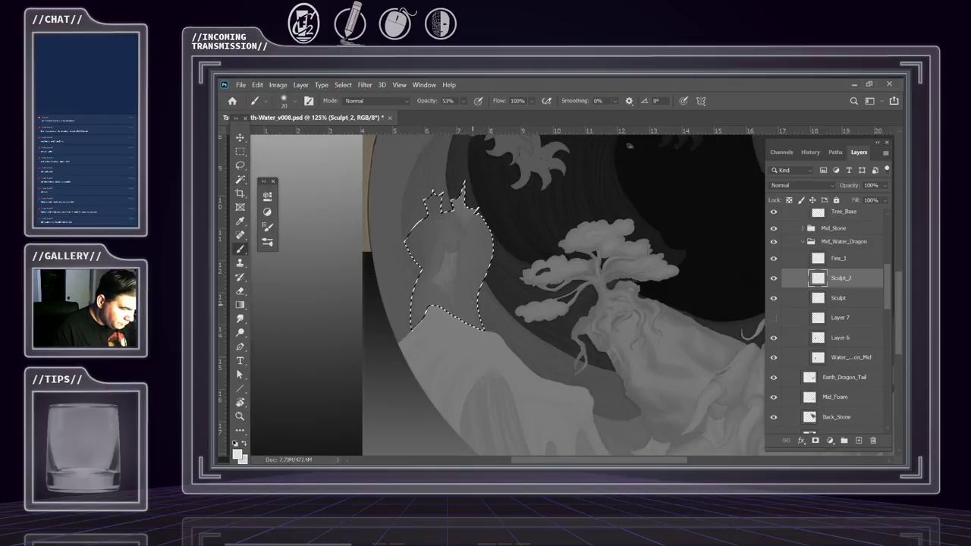
key("bracketright")
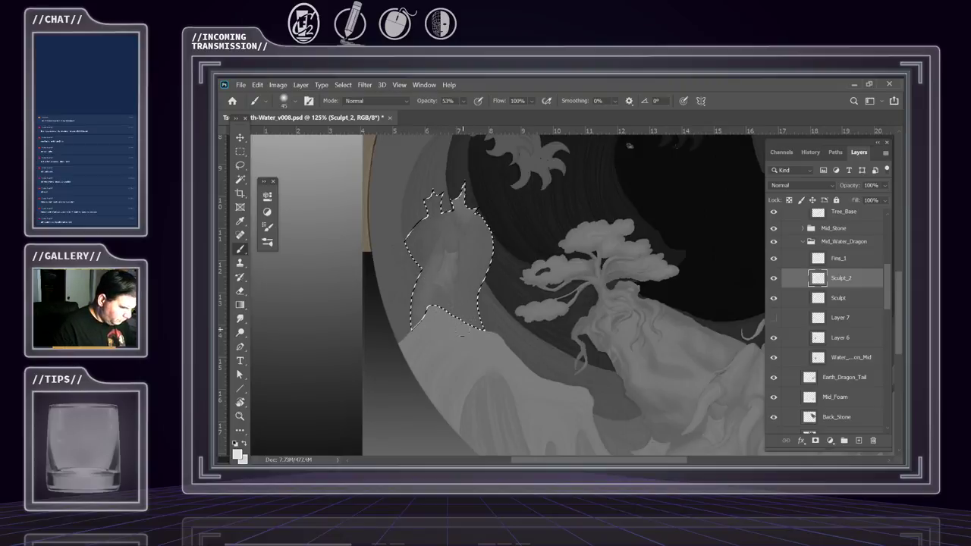
key("bracketright")
key("bracketright")
key("bracketright")
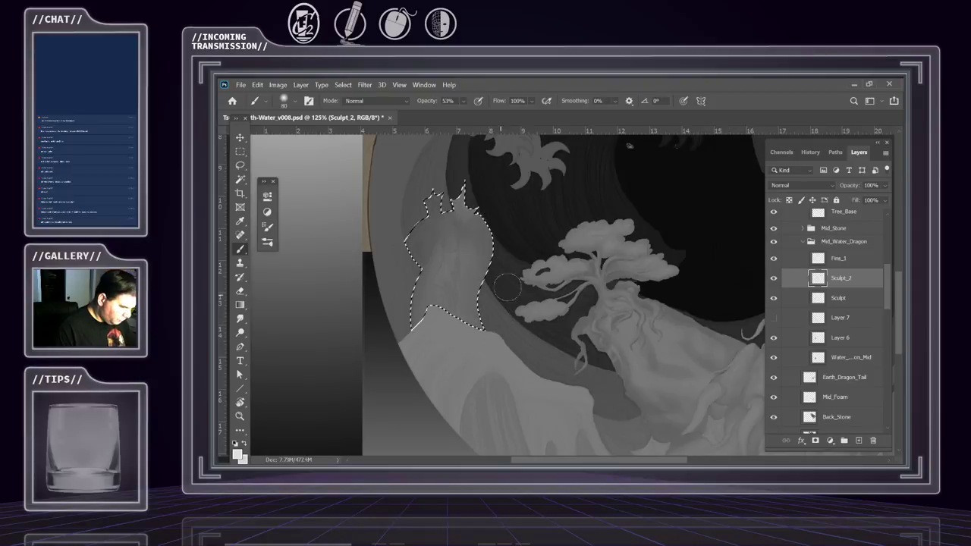
key("e")
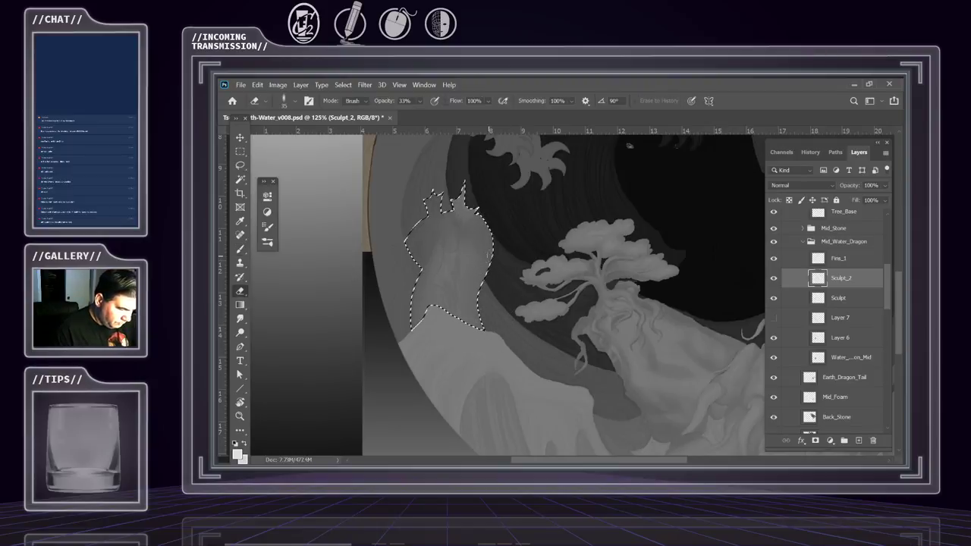
key("bracketright")
key("bracketright")
key("bracketright")
key("bracketright")
key("bracketright")
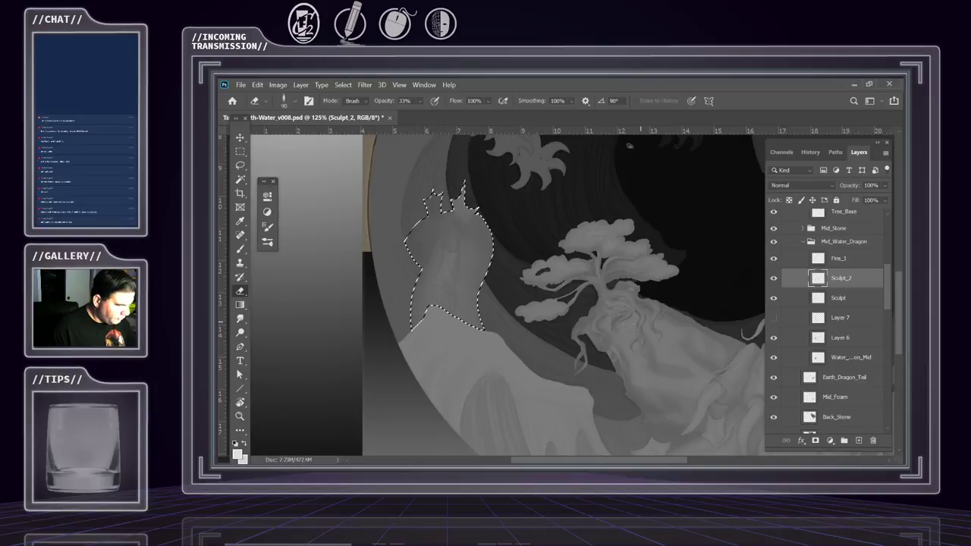
Return to the Brush and lower its opacity to 23%
key("b")
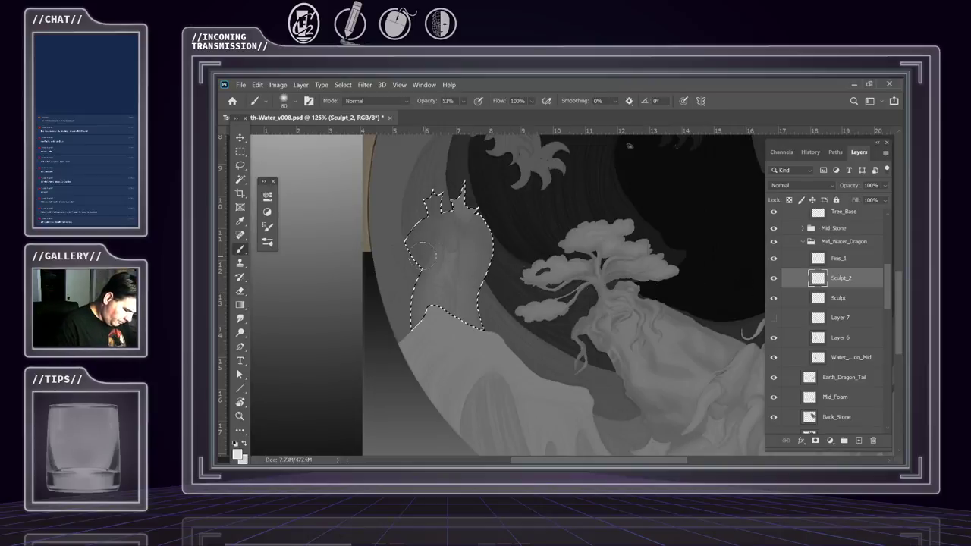
left_click(463, 101)
left_click_drag(472, 113, 459, 112)
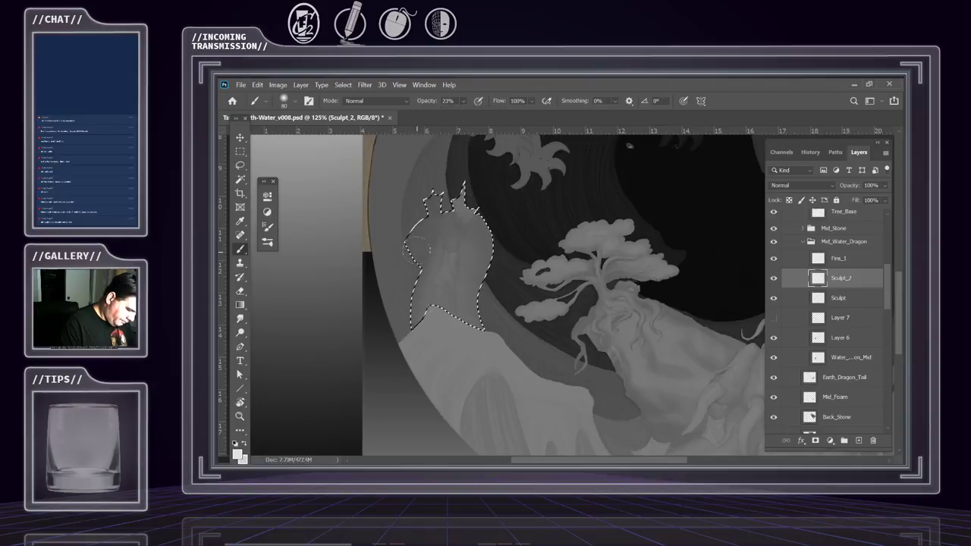
left_click(466, 209)
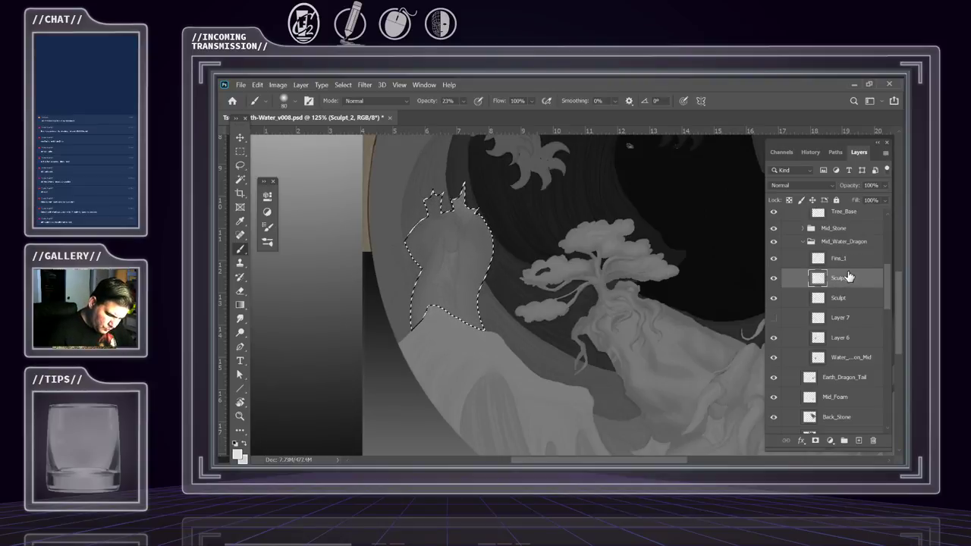
Create a new layer above Sculpt_2 from the panel menu and name it Details
left_click(885, 152)
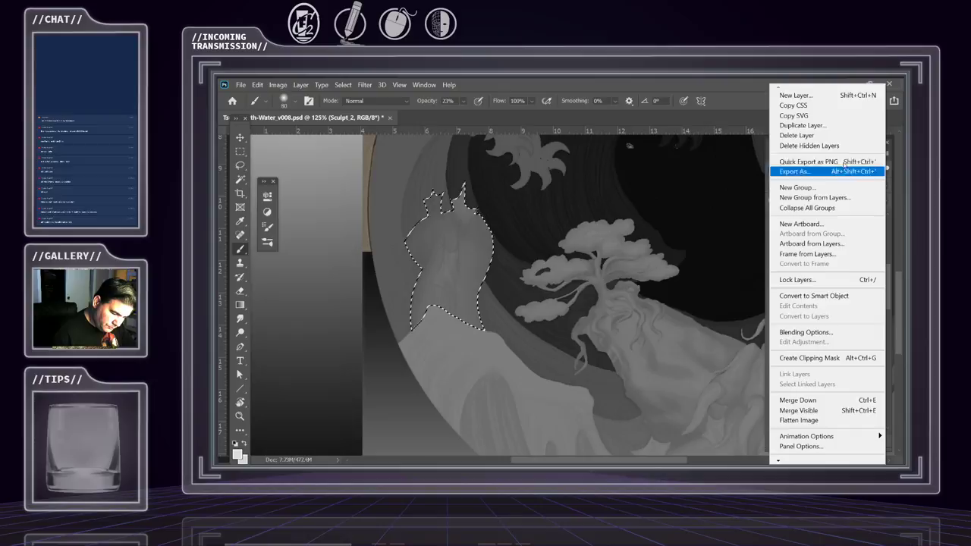
left_click(798, 107)
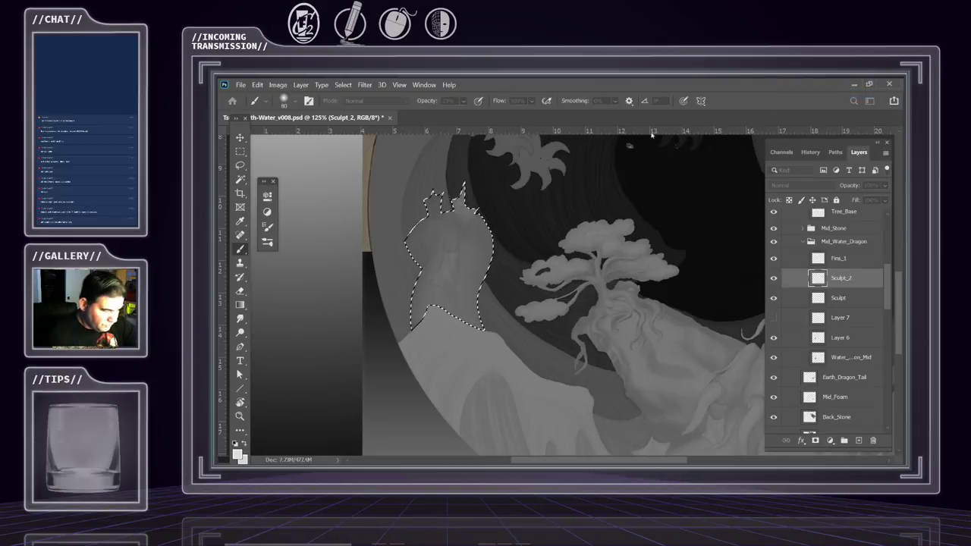
key("Return")
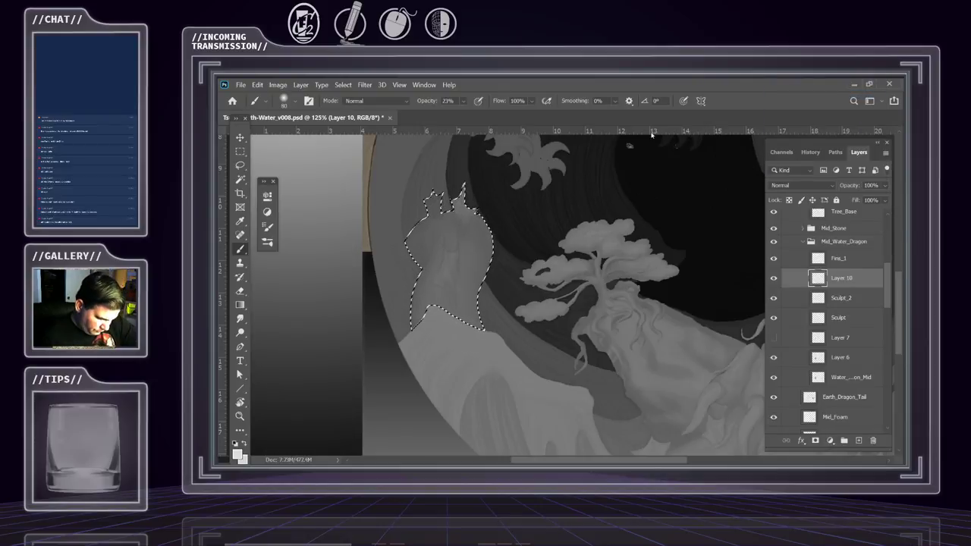
double_click(841, 278)
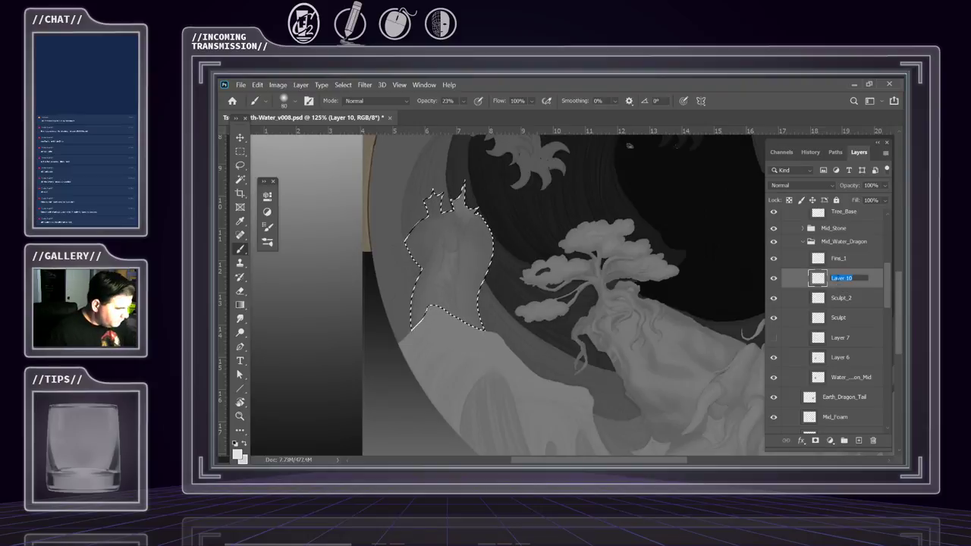
type("Details")
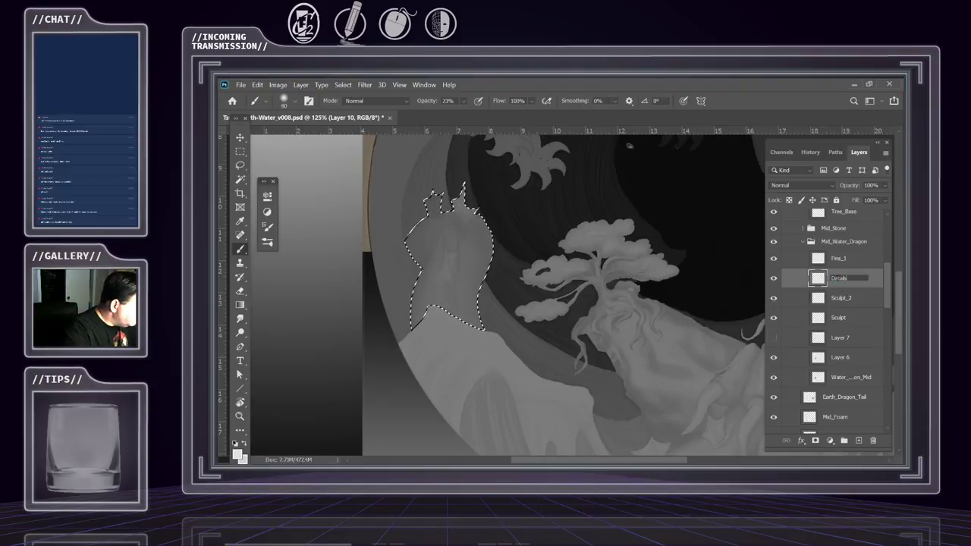
key("Return")
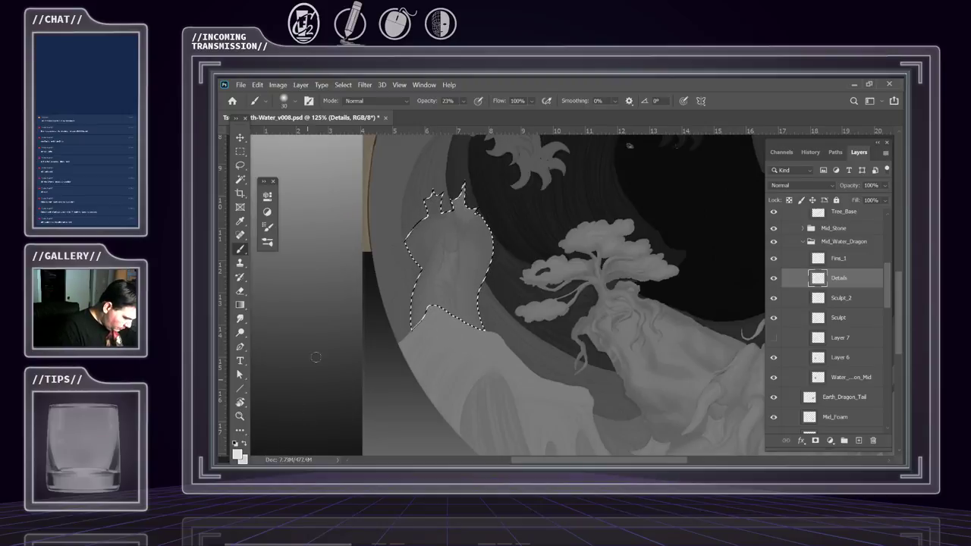
Choose the KYLE Bonus Chunky Charcoal brush from Dry Media Brushes and paint texture in the selection
left_click(293, 101)
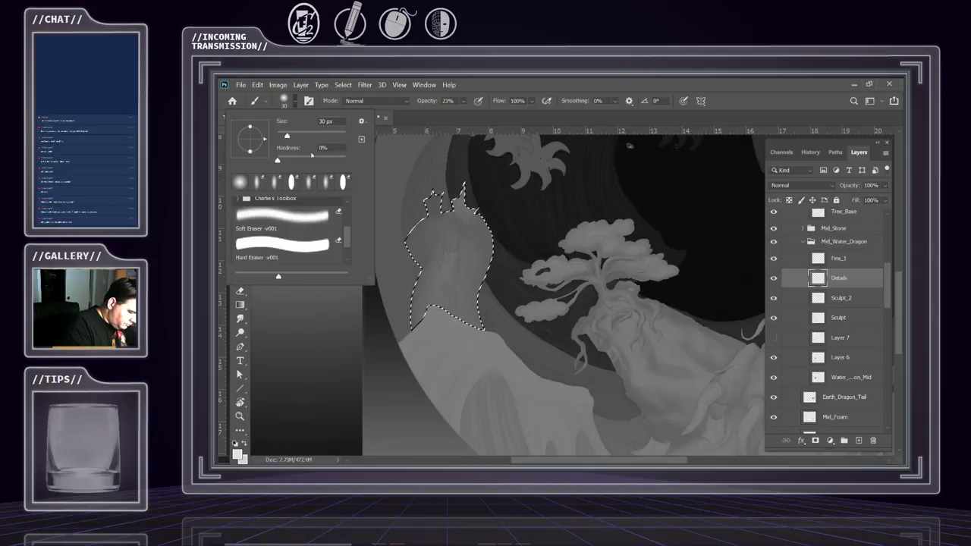
scroll(341, 235, "up", 10)
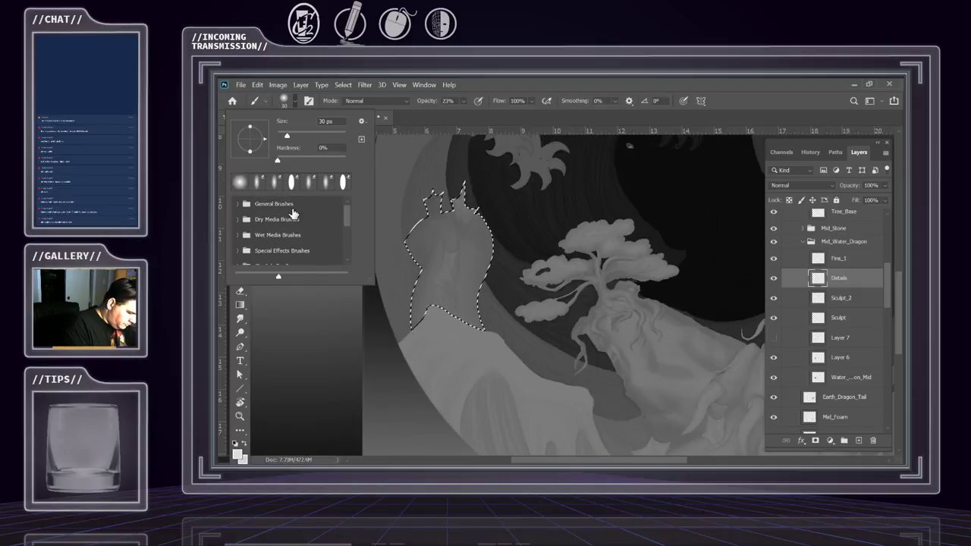
left_click(238, 203)
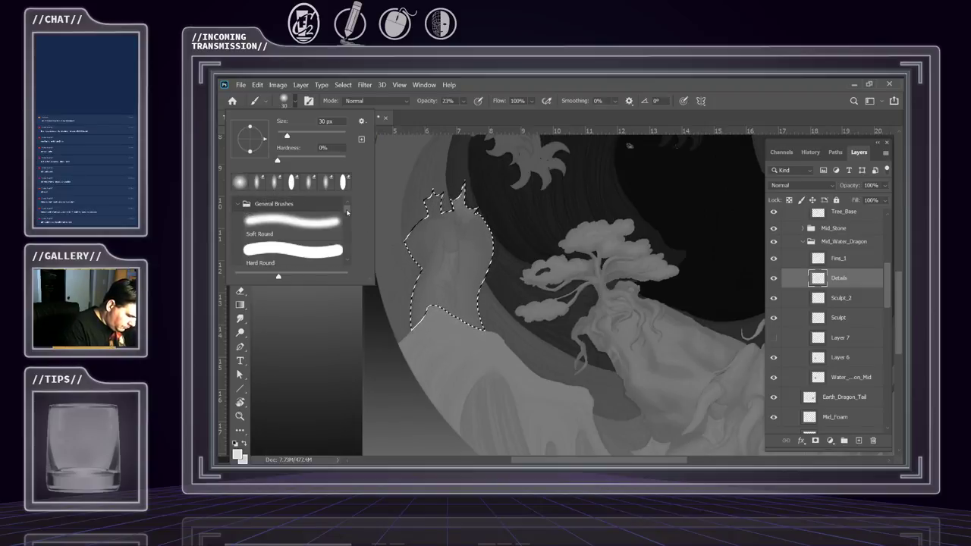
scroll(348, 219, "down", 3)
scroll(348, 219, "down", 3)
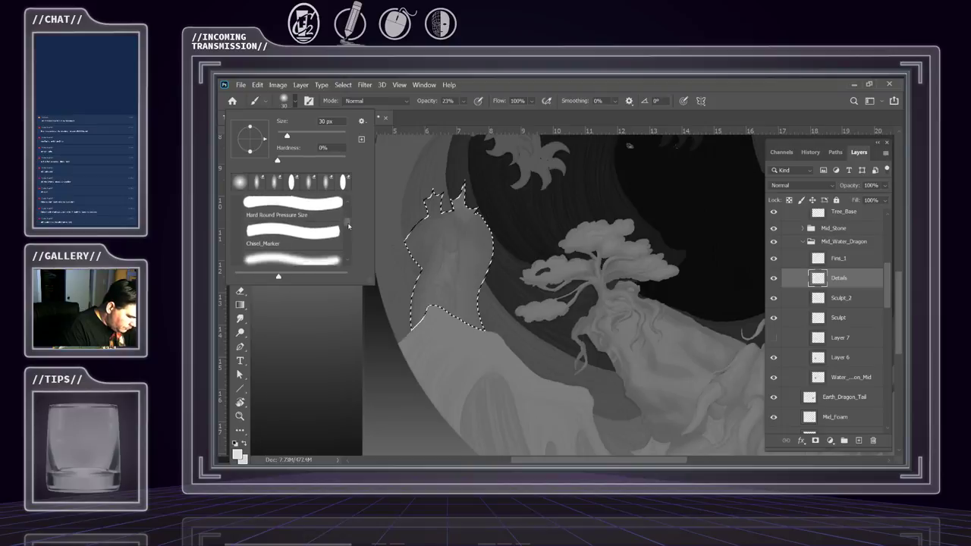
scroll(348, 234, "down", 5)
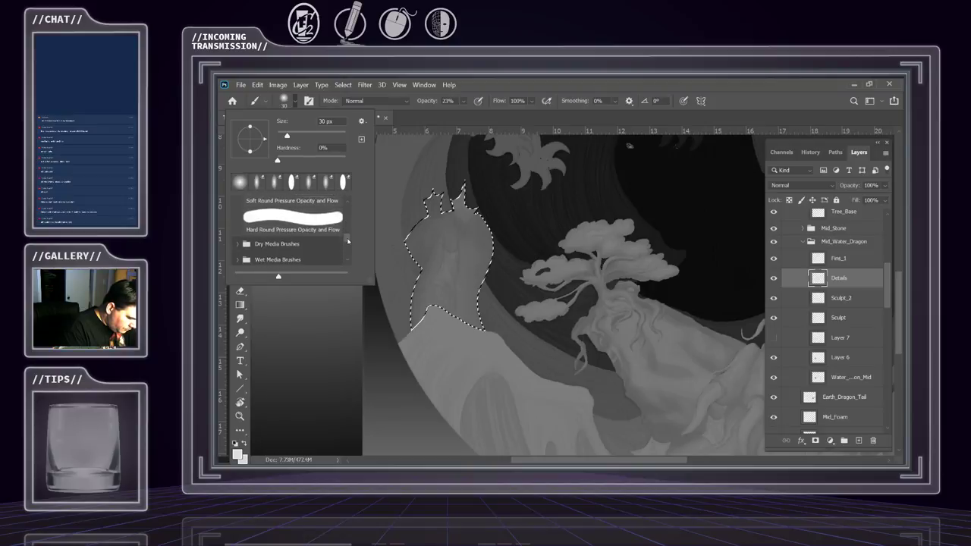
left_click(241, 244)
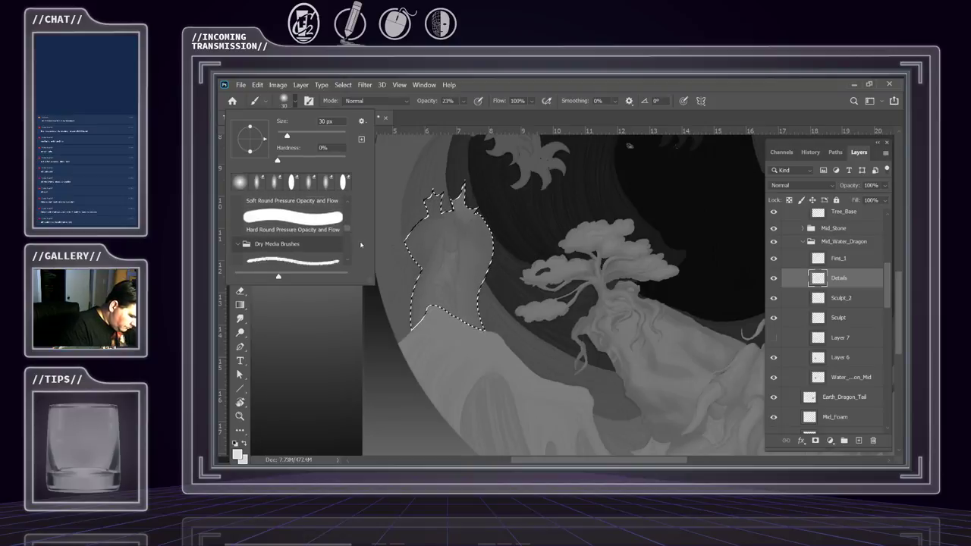
scroll(348, 235, "down", 5)
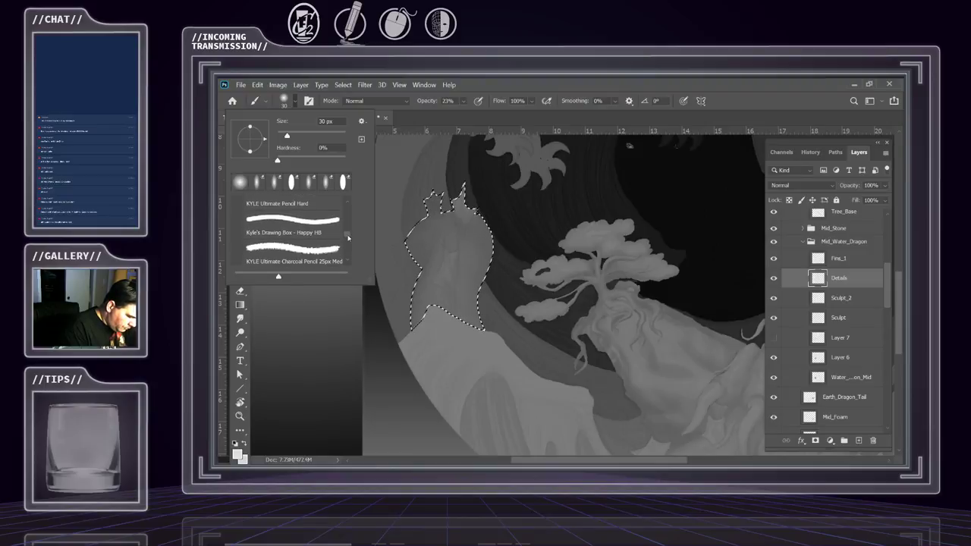
scroll(348, 240, "down", 1)
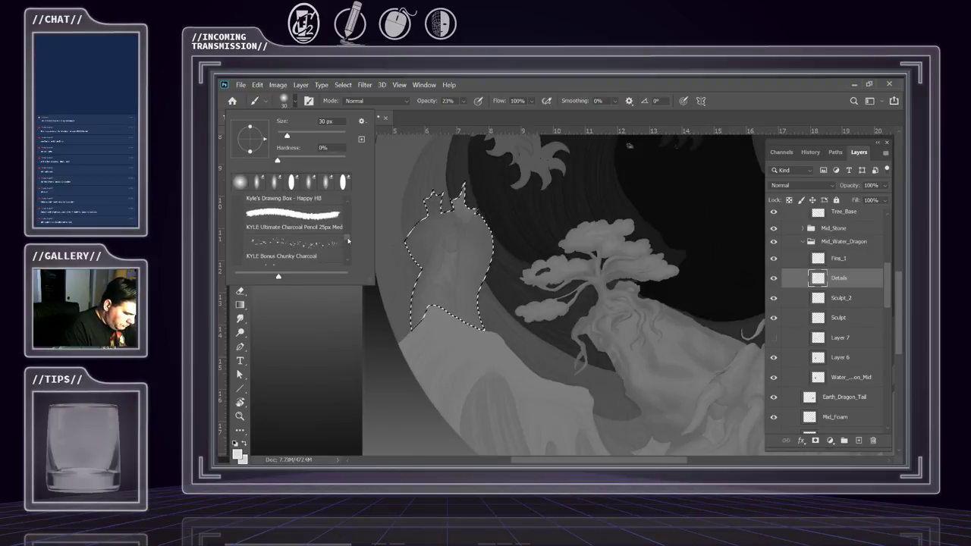
scroll(348, 241, "down", 3)
left_click(331, 227)
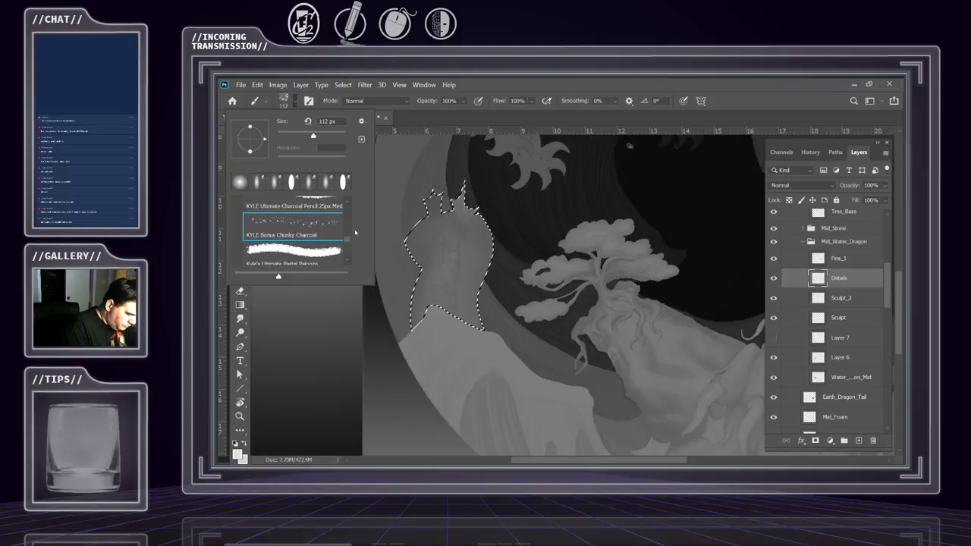
left_click_drag(438, 282, 466, 300)
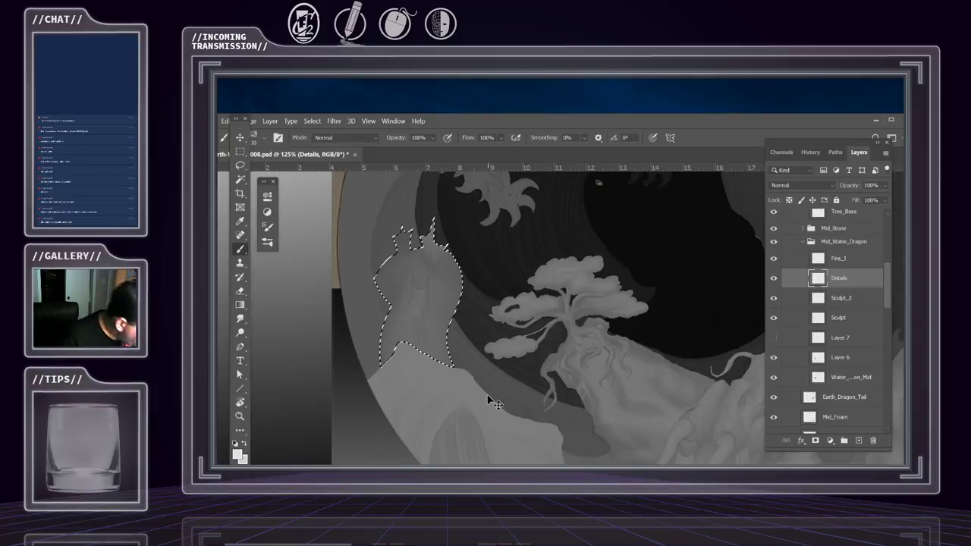
Set foreground colour to f6f3f3, change the brush blend mode, and switch to a size-25 eraser
left_click(238, 452)
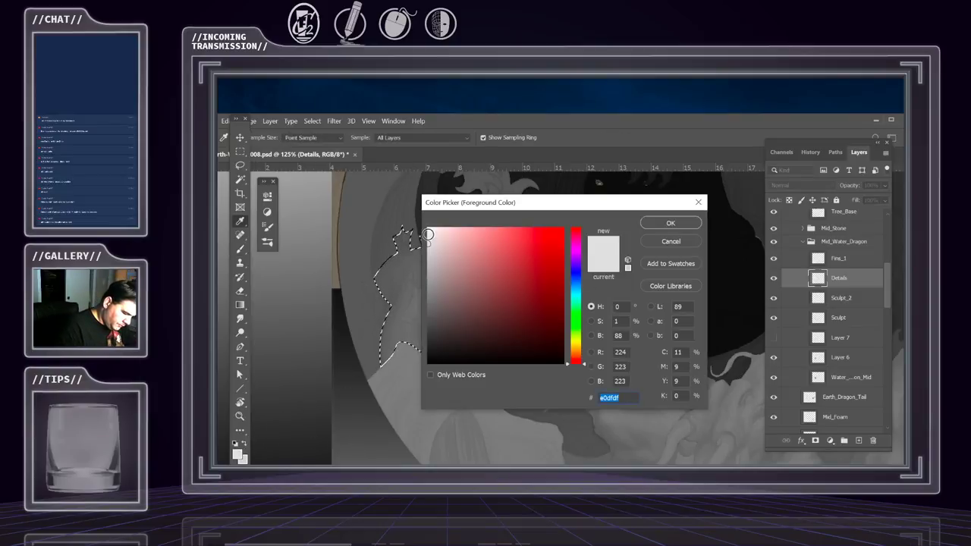
type("f6f3f3")
left_click(669, 223)
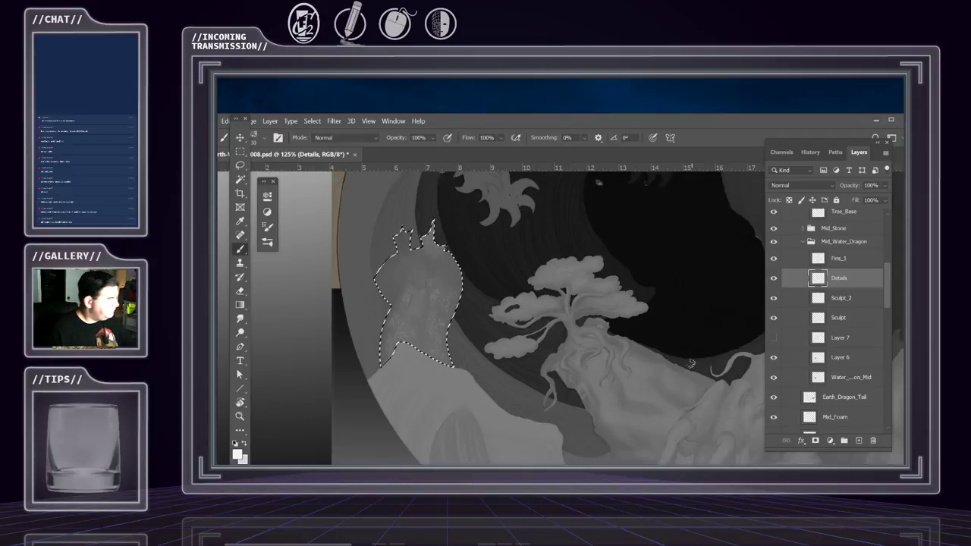
key("shift+alt+q")
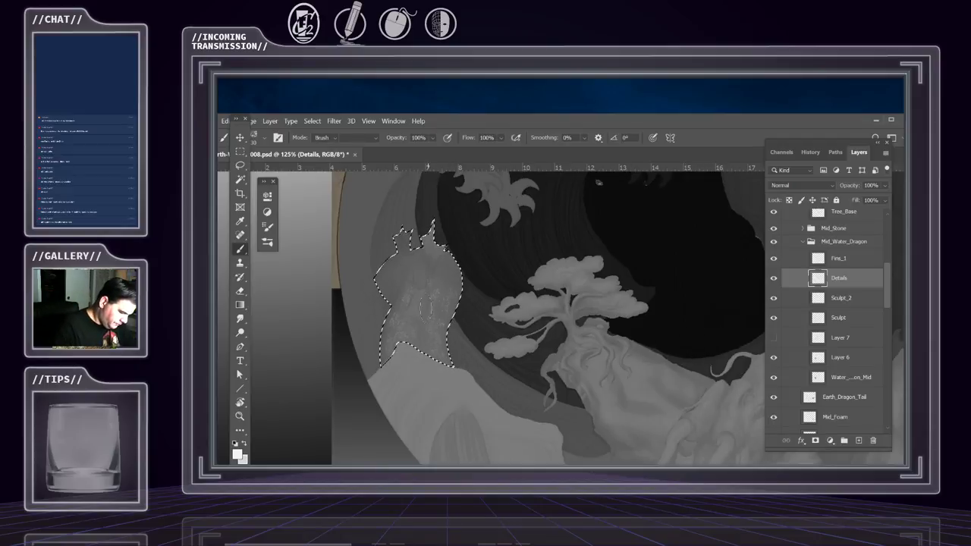
key("e")
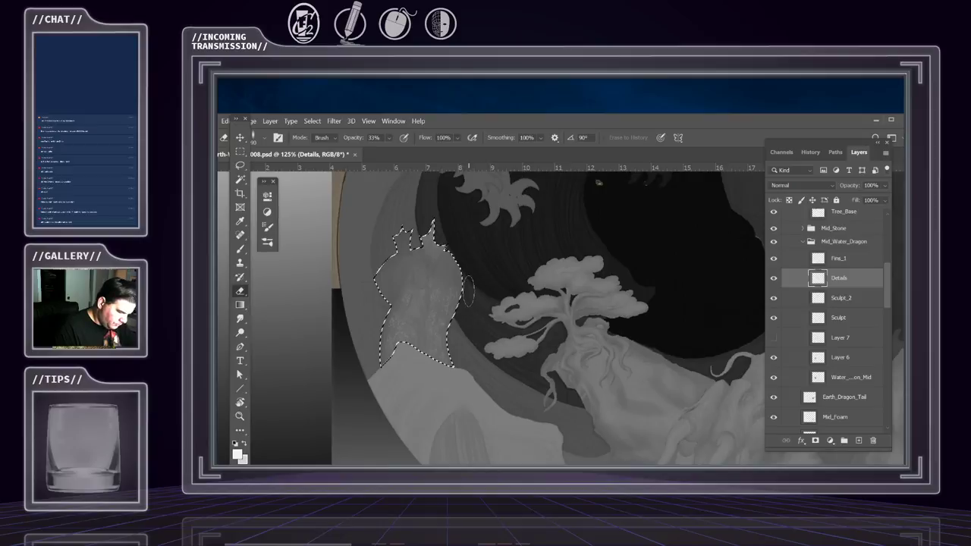
key("bracketleft")
key("bracketleft")
key("bracketleft")
key("bracketleft")
key("bracketleft")
key("bracketleft")
key("bracketleft")
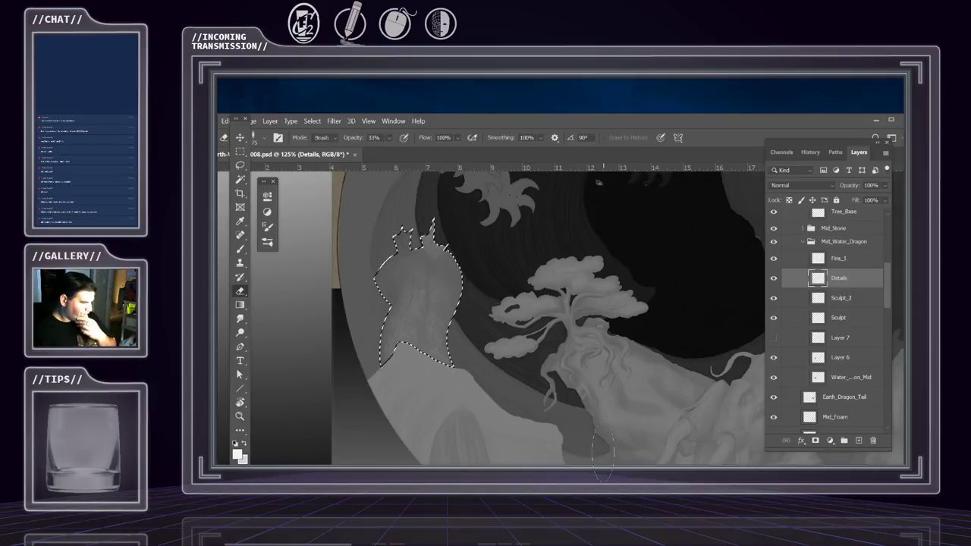
Switch the Details layer to Lighten blend mode and drag its Fill down to 43%
left_click(807, 185)
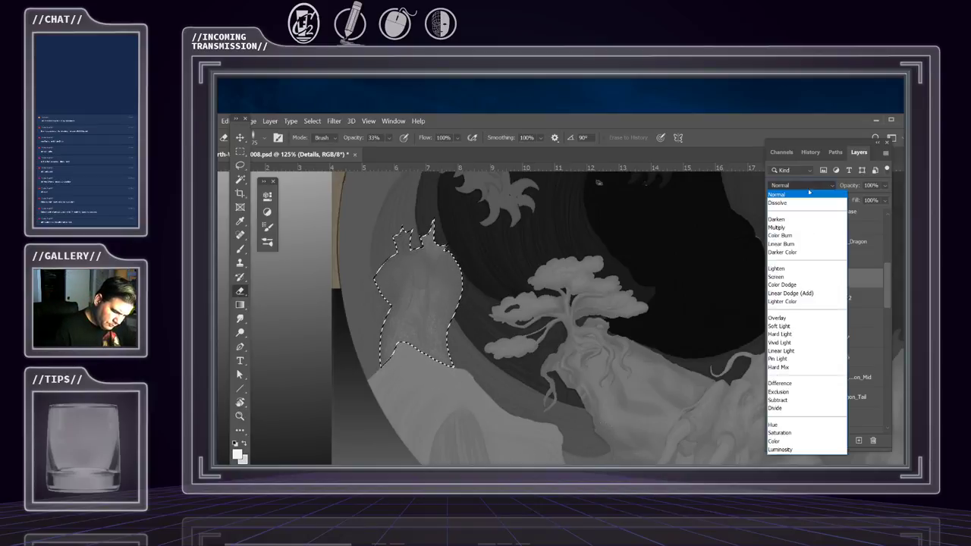
left_click(788, 274)
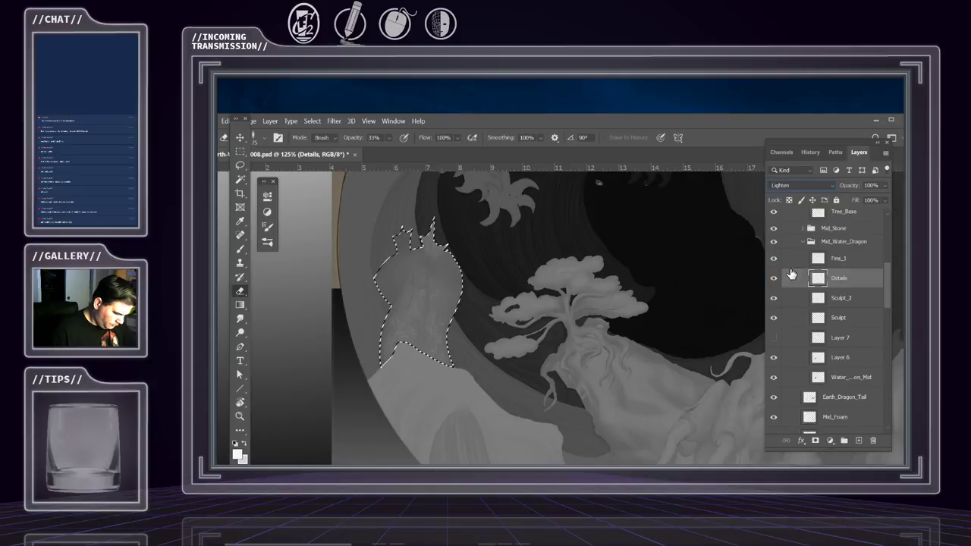
left_click(884, 202)
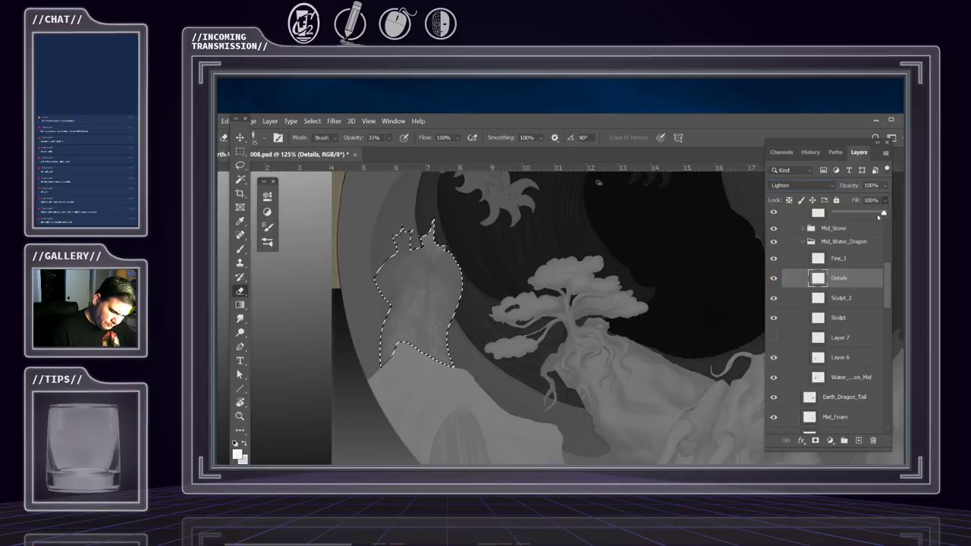
left_click_drag(871, 214, 854, 216)
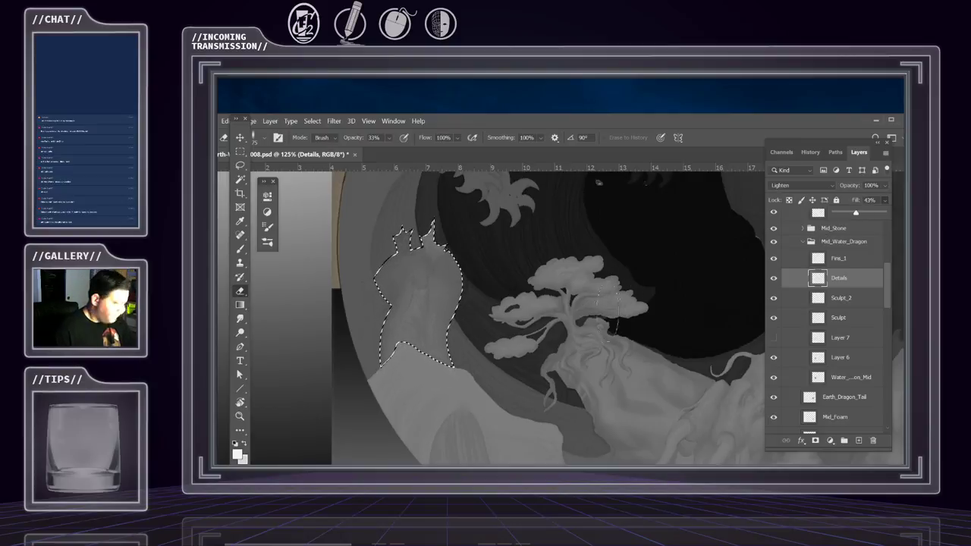
left_click_drag(620, 356, 560, 316)
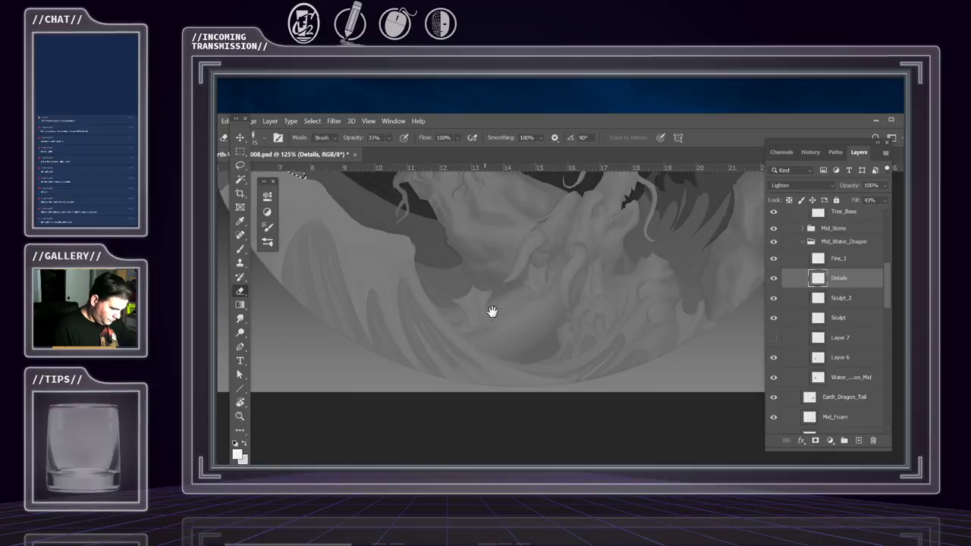
Pan to the dragon area, deselecting and then restoring the figure selection
left_click_drag(492, 311, 643, 405)
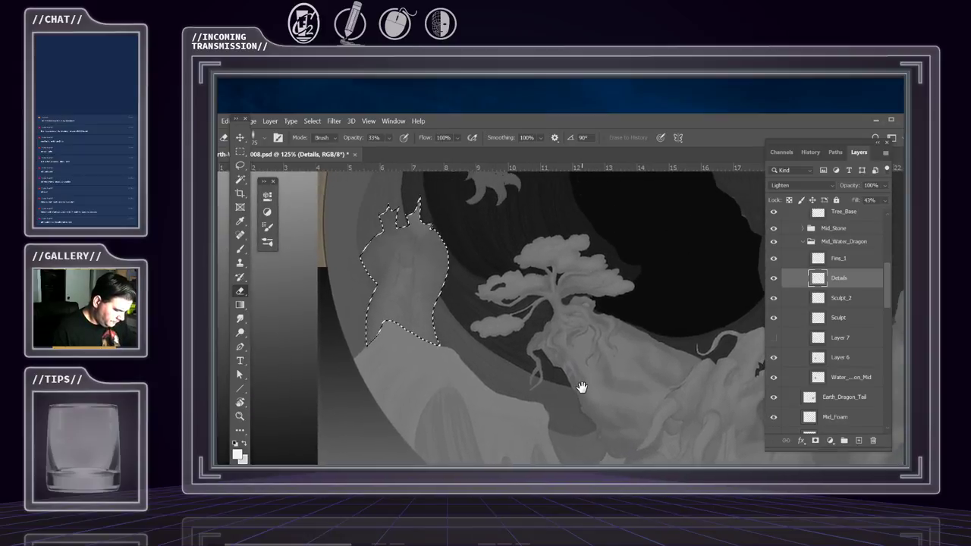
key("ctrl+d")
left_click_drag(579, 384, 509, 386)
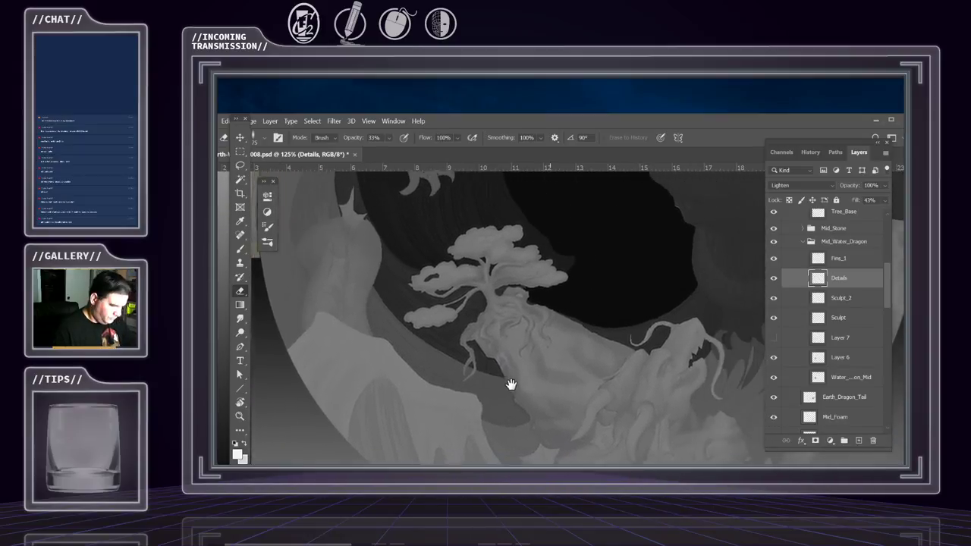
key("ctrl+shift+d")
left_click_drag(625, 394, 581, 323)
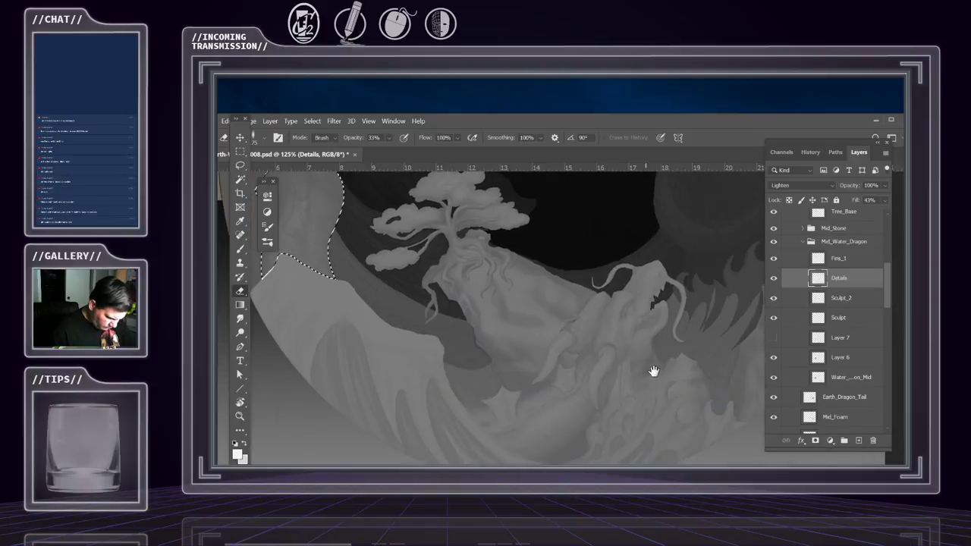
left_click_drag(652, 372, 660, 403)
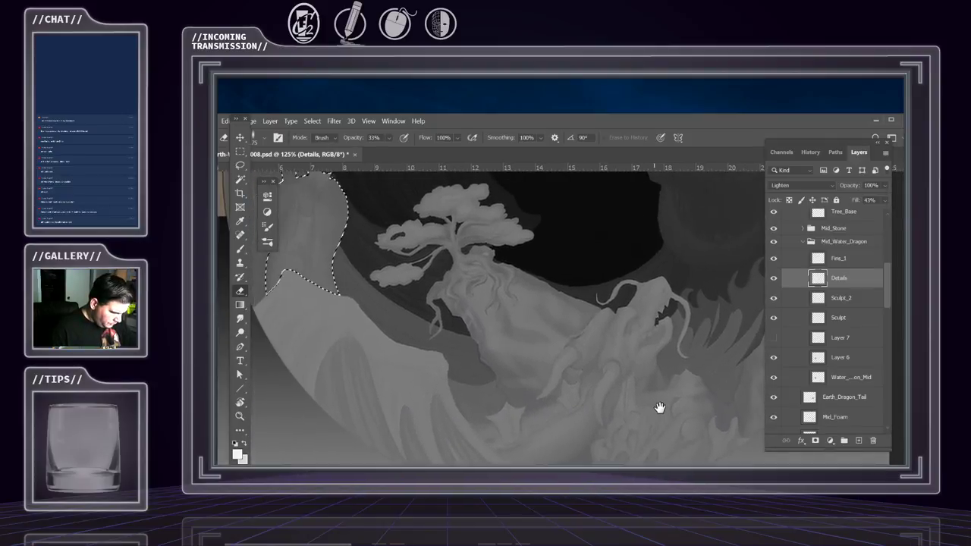
Pan around the tree, dragon and sky to inspect them, then pick the Move tool
left_click_drag(622, 374, 642, 408)
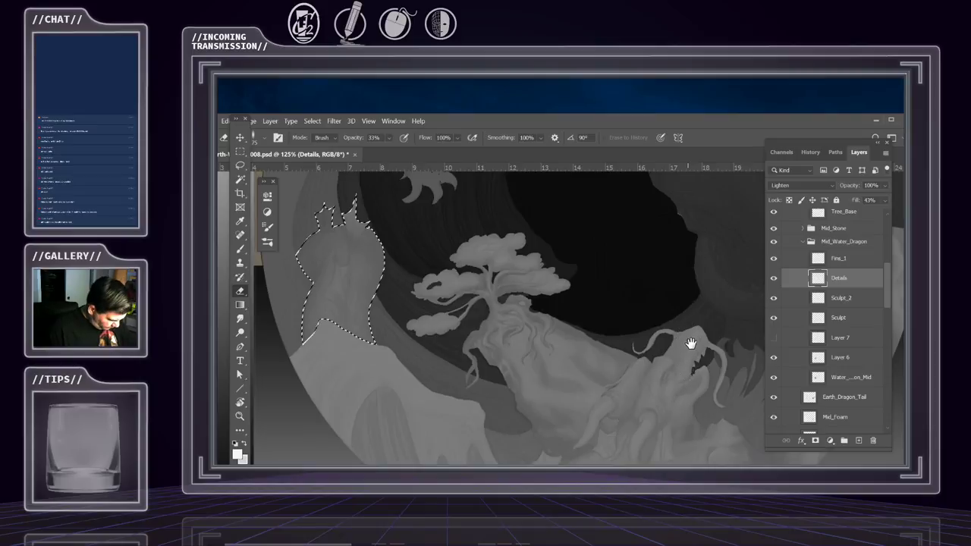
left_click_drag(641, 303, 655, 392)
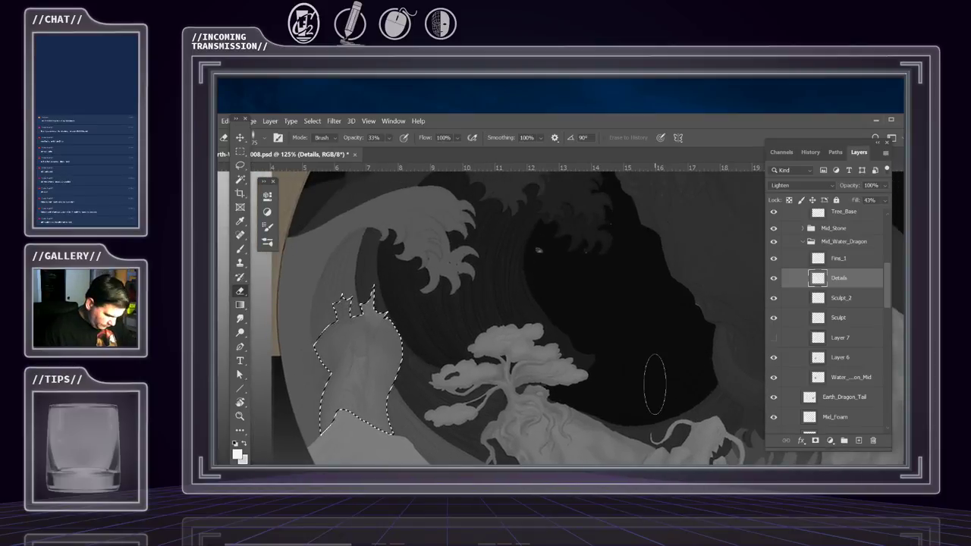
left_click_drag(581, 384, 486, 251)
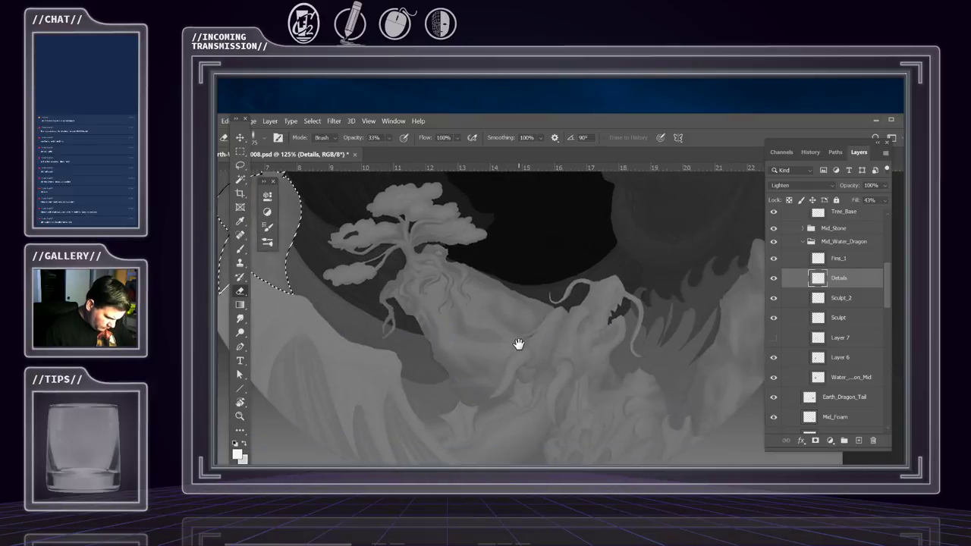
left_click_drag(518, 344, 543, 268)
left_click_drag(568, 326, 523, 351)
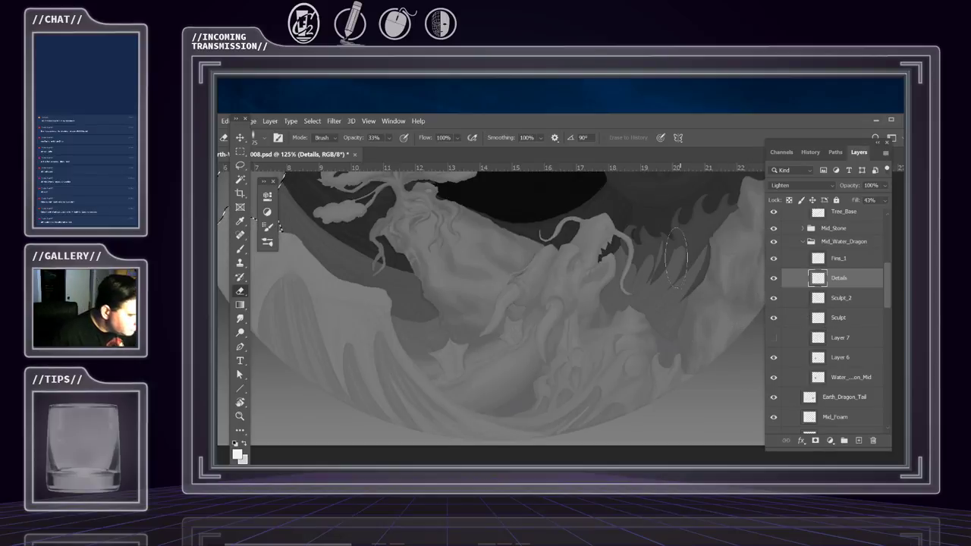
left_click_drag(624, 357, 565, 382)
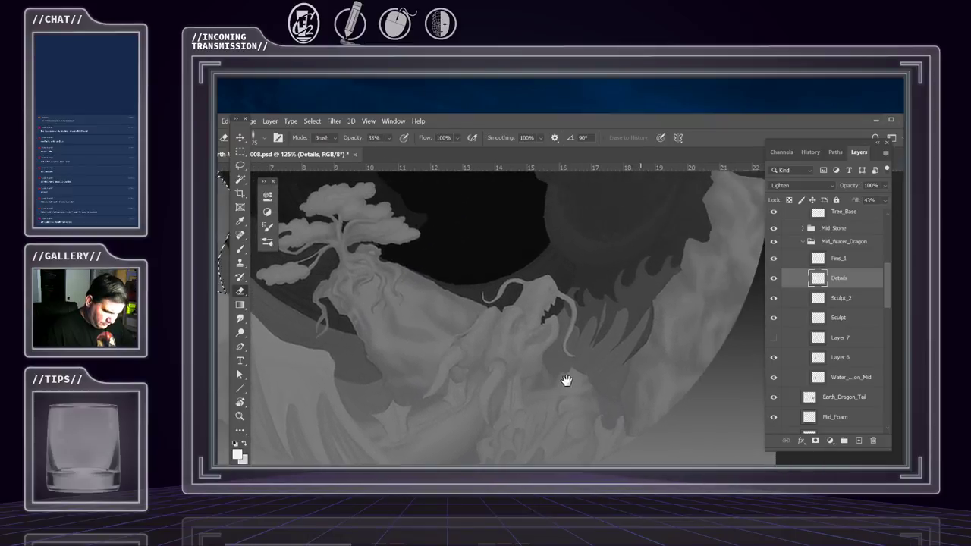
left_click_drag(650, 331, 634, 353)
left_click_drag(604, 401, 635, 364)
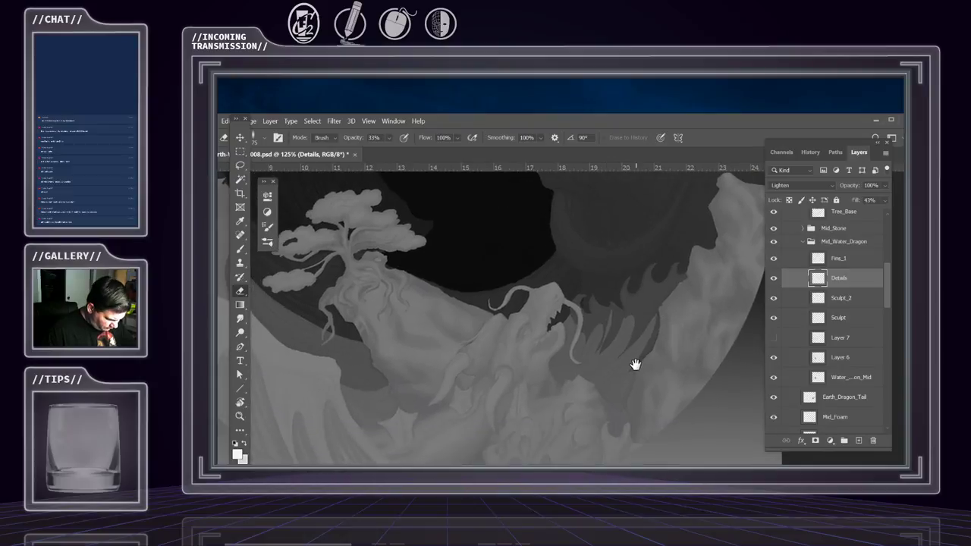
left_click_drag(665, 329, 681, 307)
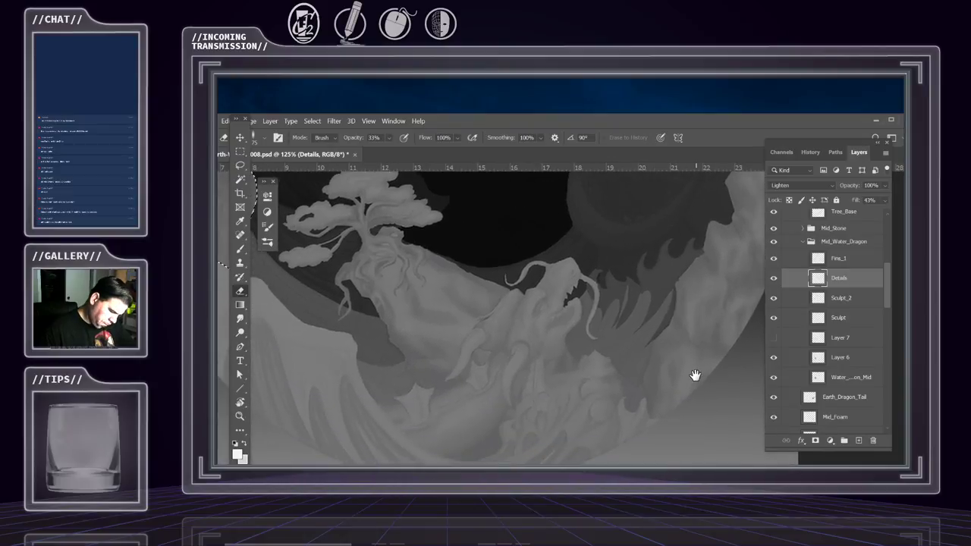
left_click_drag(695, 377, 695, 364)
mouse_move(704, 307)
left_mouse_down()
mouse_move(674, 397)
mouse_move(688, 317)
left_mouse_up()
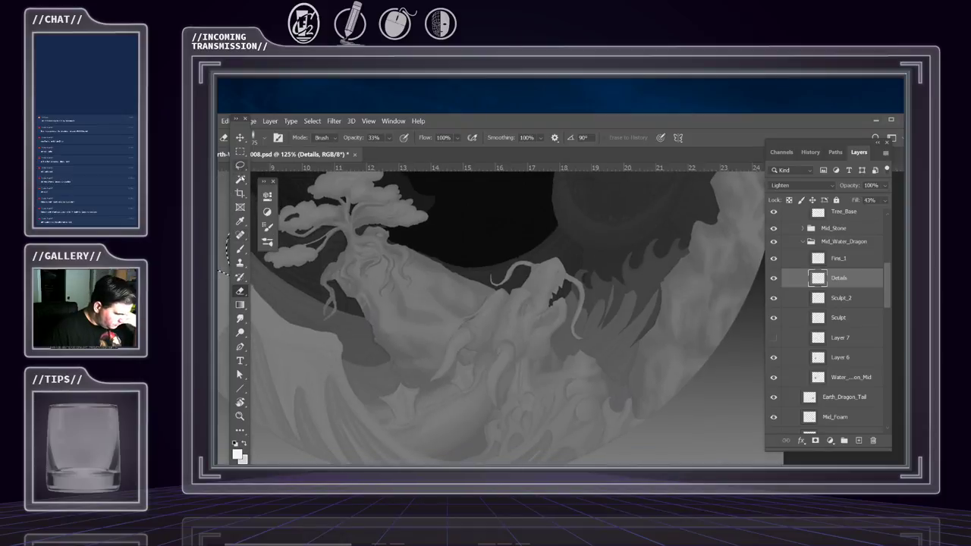
left_click(243, 138)
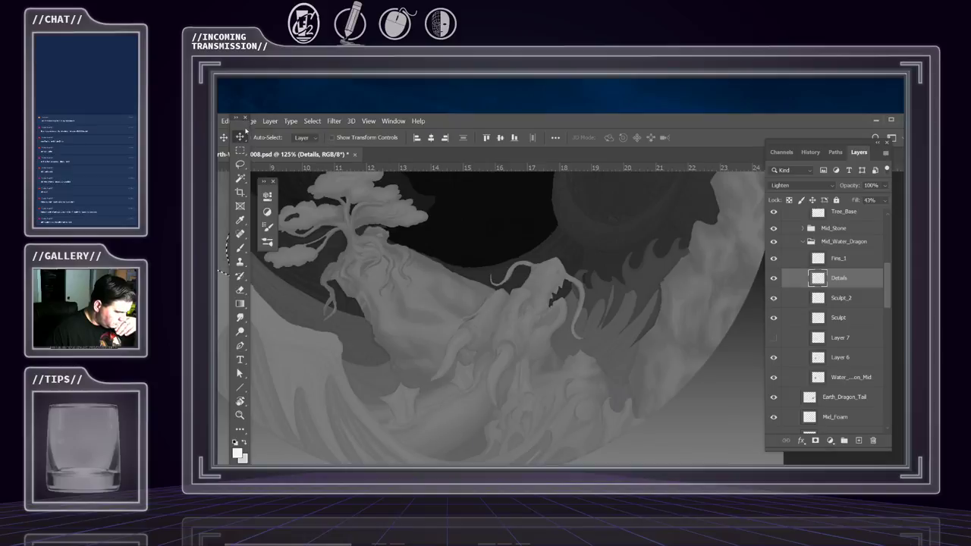
left_click_drag(227, 179, 246, 153)
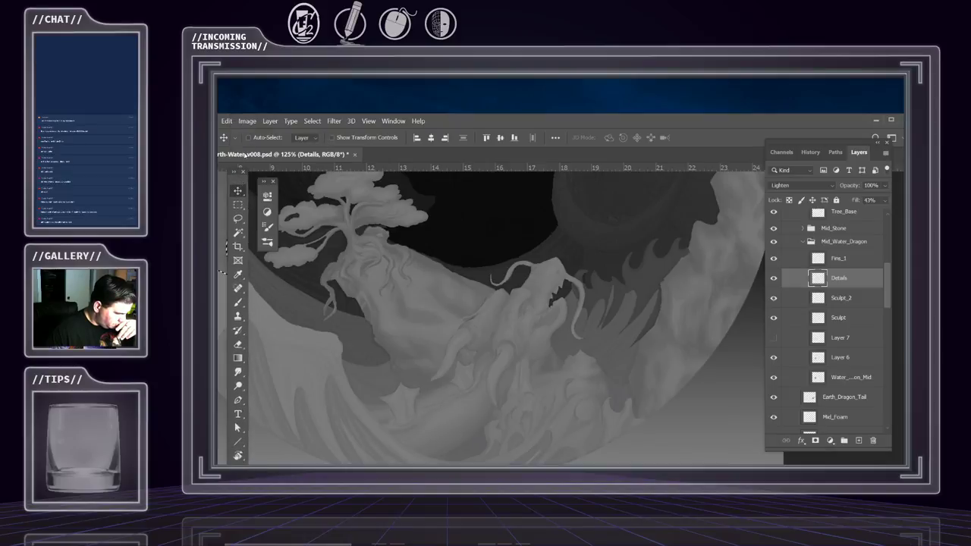
left_click(641, 275)
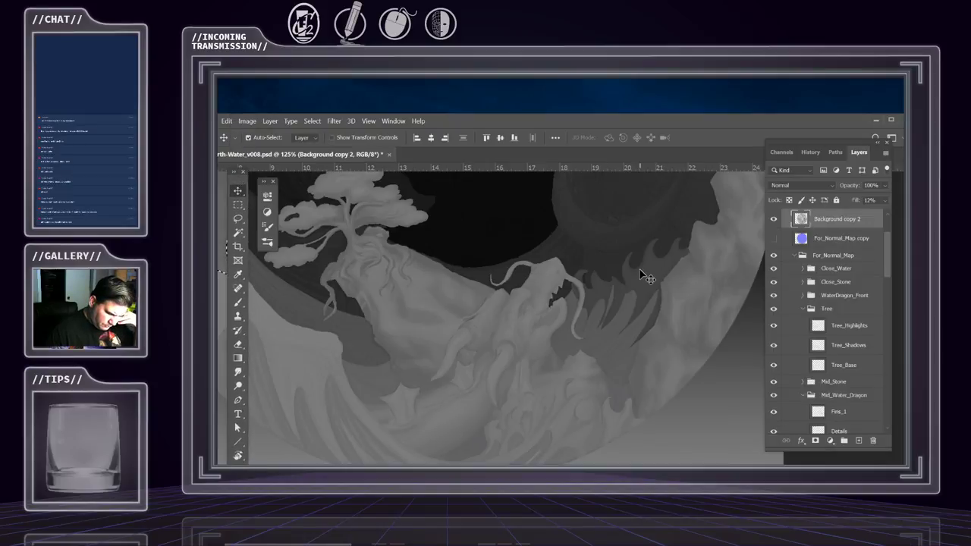
scroll(863, 244, "up", 2)
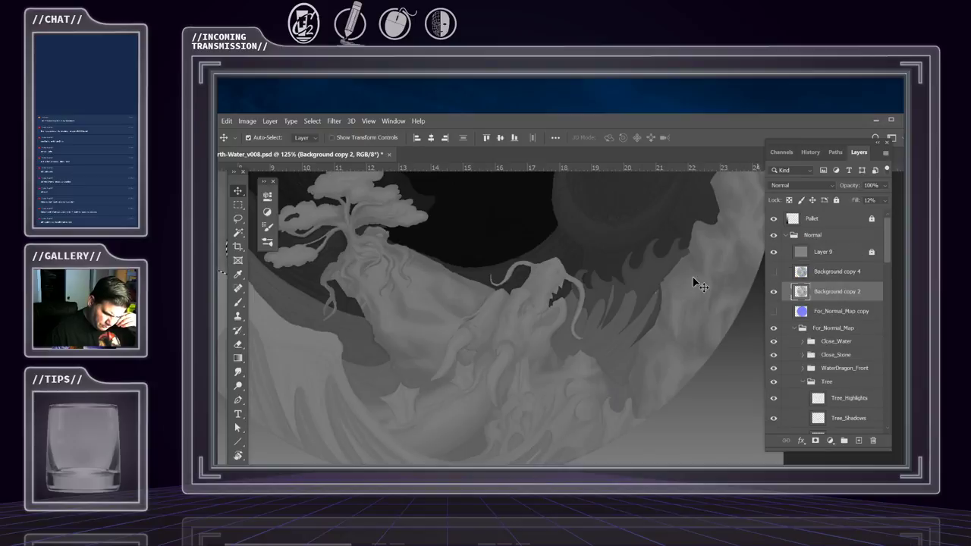
left_click(774, 292)
left_click(644, 288)
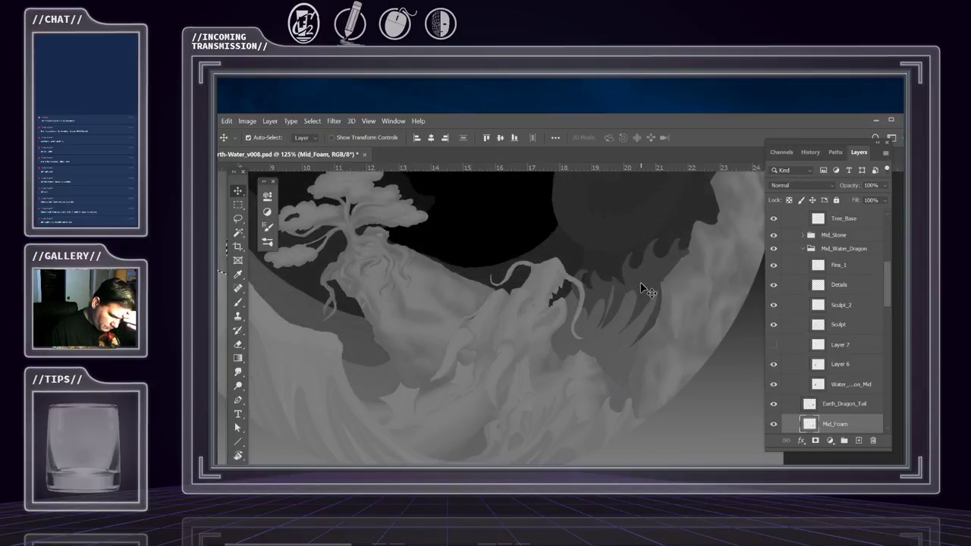
left_click(816, 364)
scroll(816, 360, "down", 1)
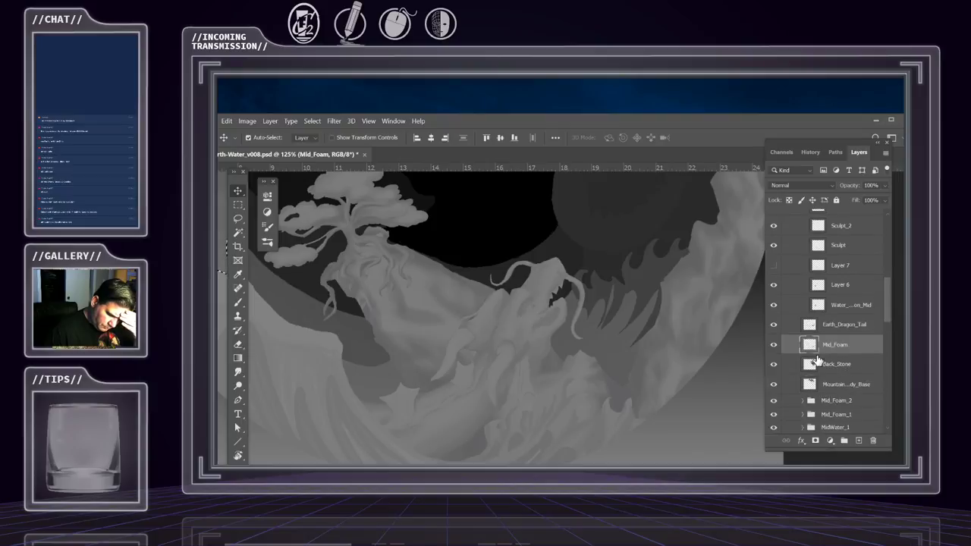
left_click(774, 347)
left_click(775, 347)
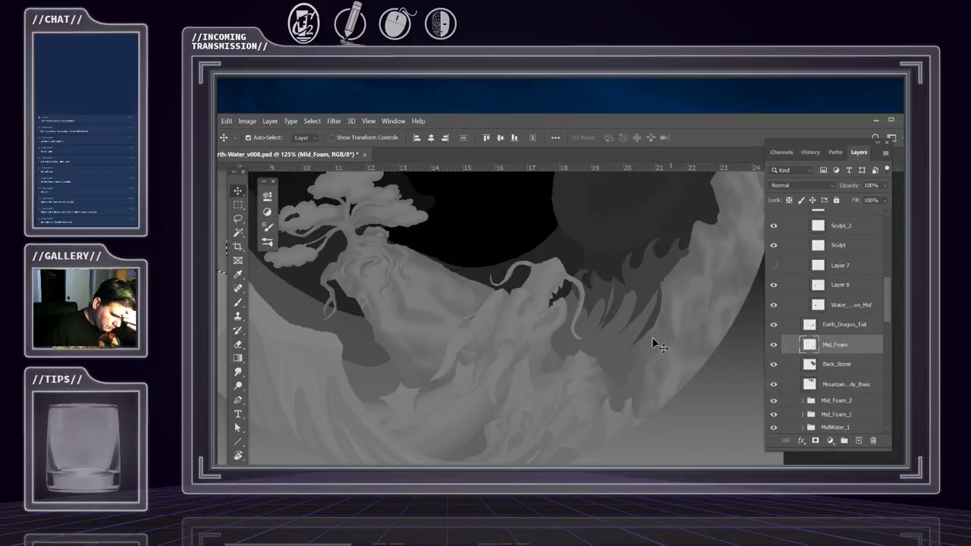
left_click(622, 321)
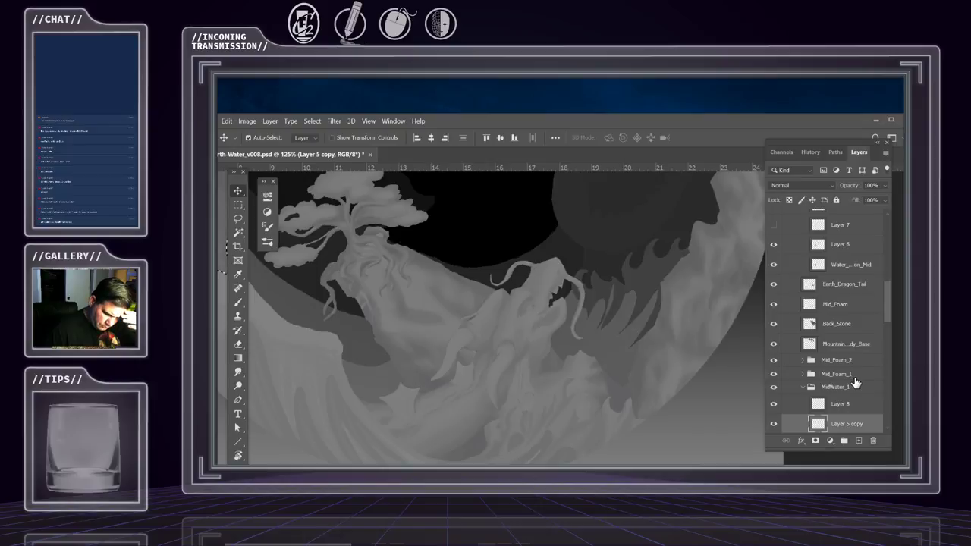
scroll(804, 378, "down", 3)
left_click(774, 366)
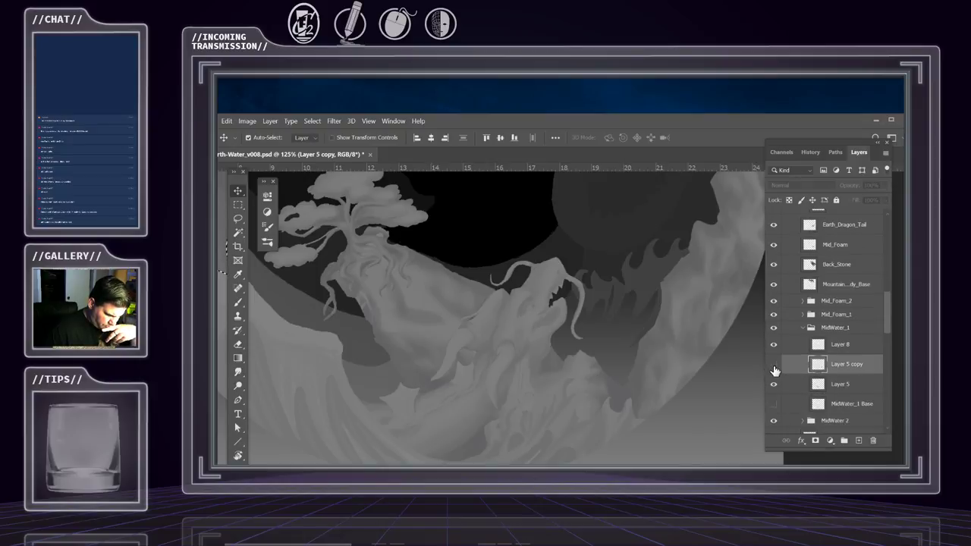
left_click(774, 367)
left_click(774, 367)
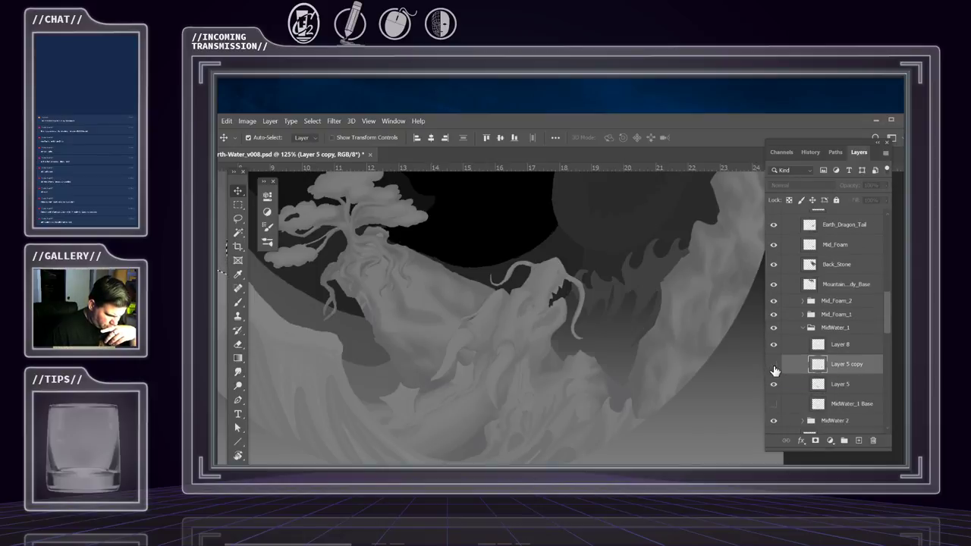
left_click(774, 368)
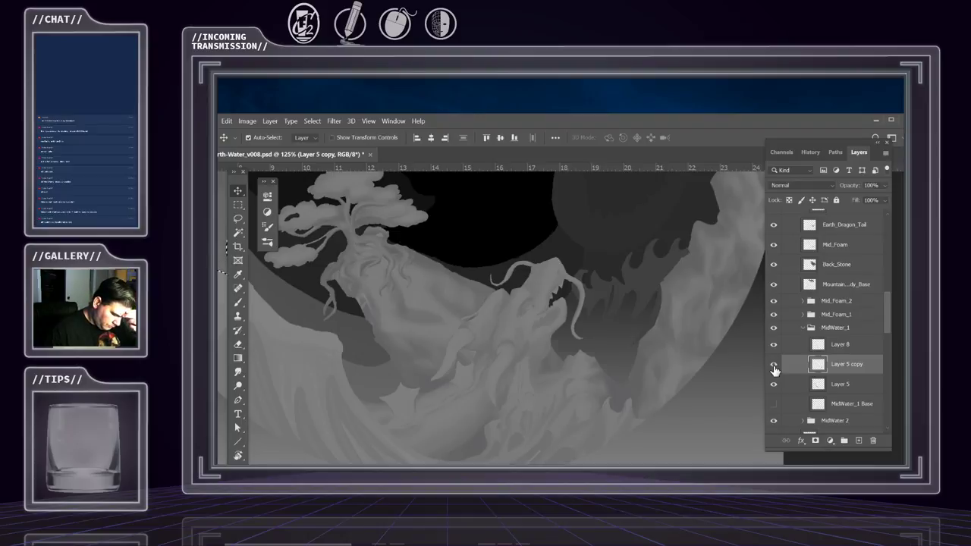
left_click(773, 368)
left_click(773, 367)
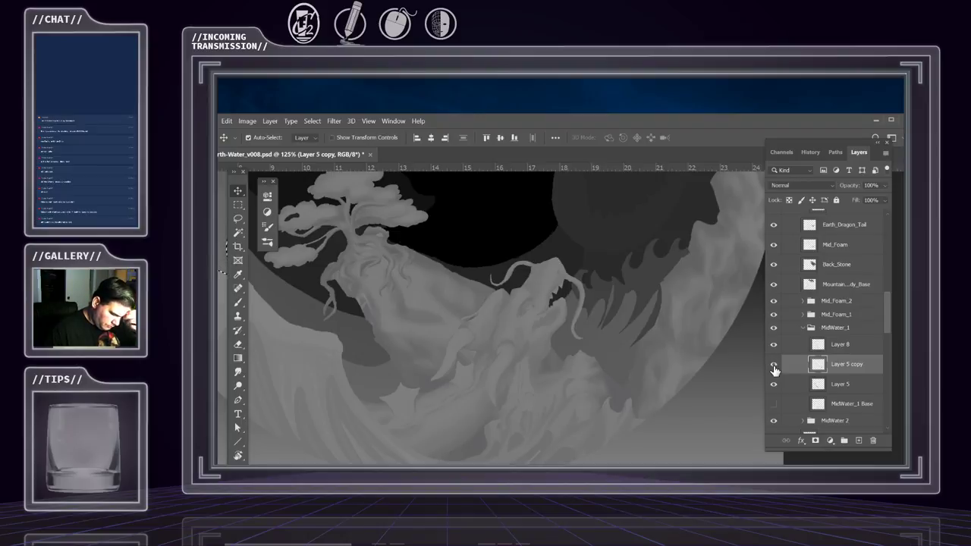
left_click(773, 368)
left_click(774, 368)
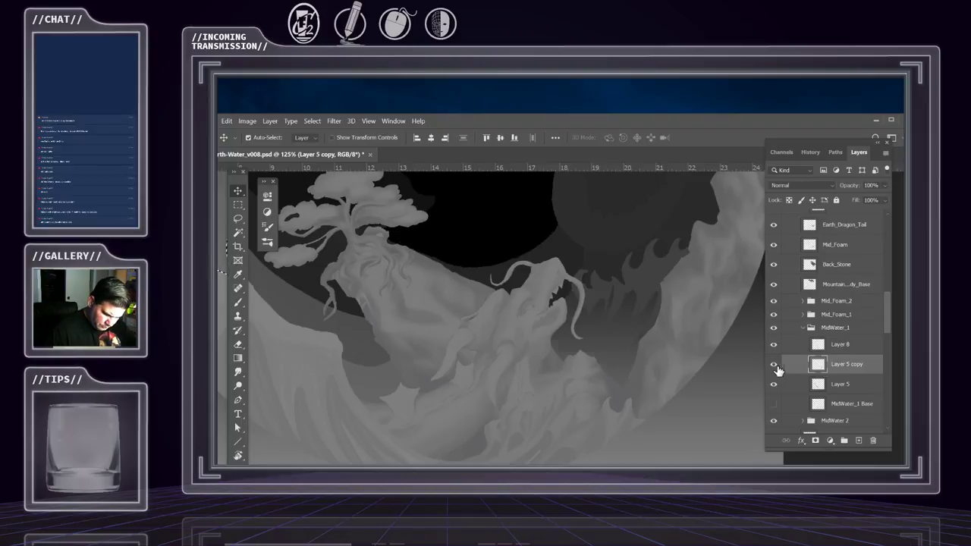
left_click(269, 123)
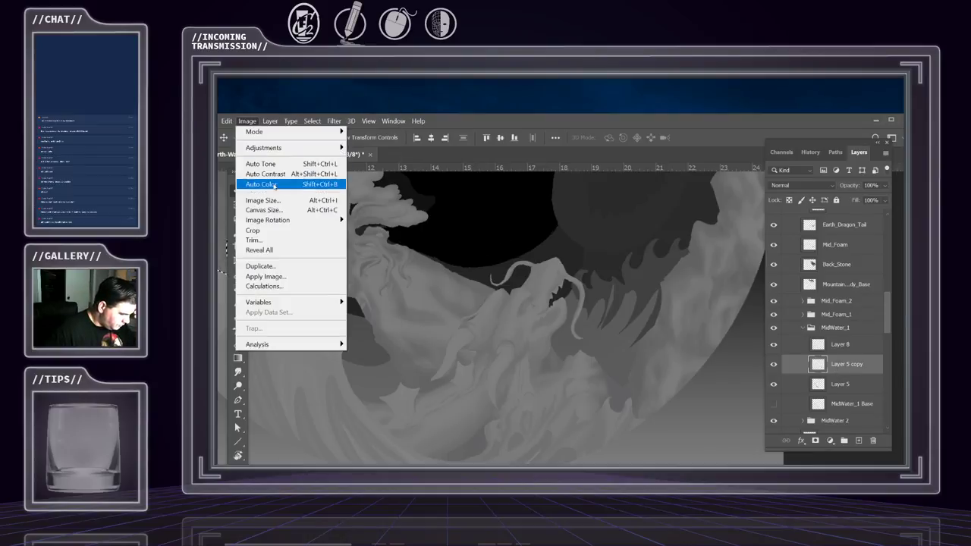
mouse_move(271, 155)
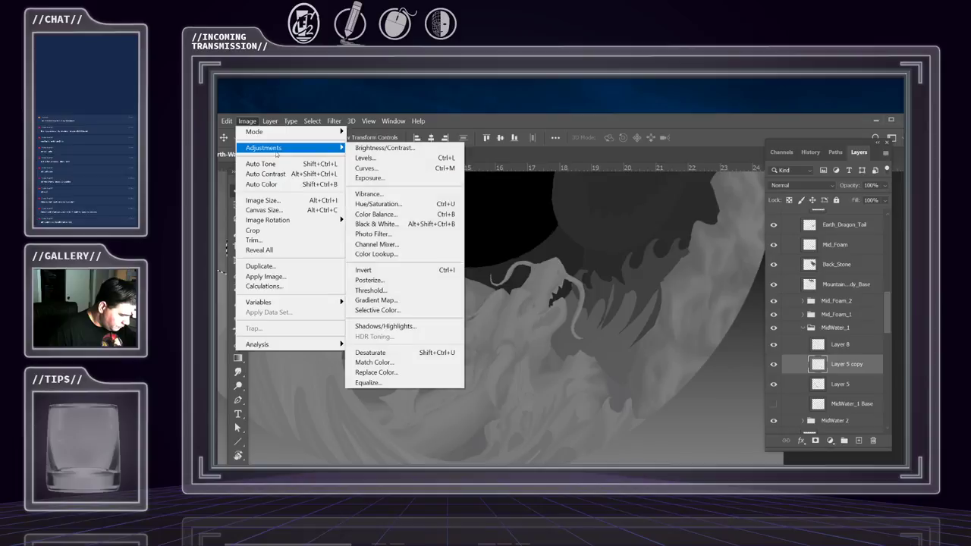
left_click(383, 204)
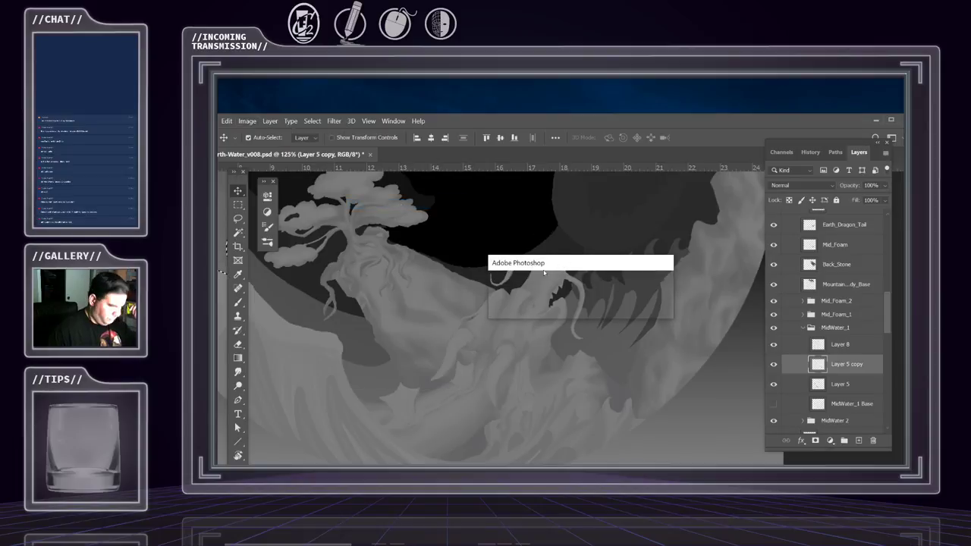
left_click_drag(541, 268, 562, 168)
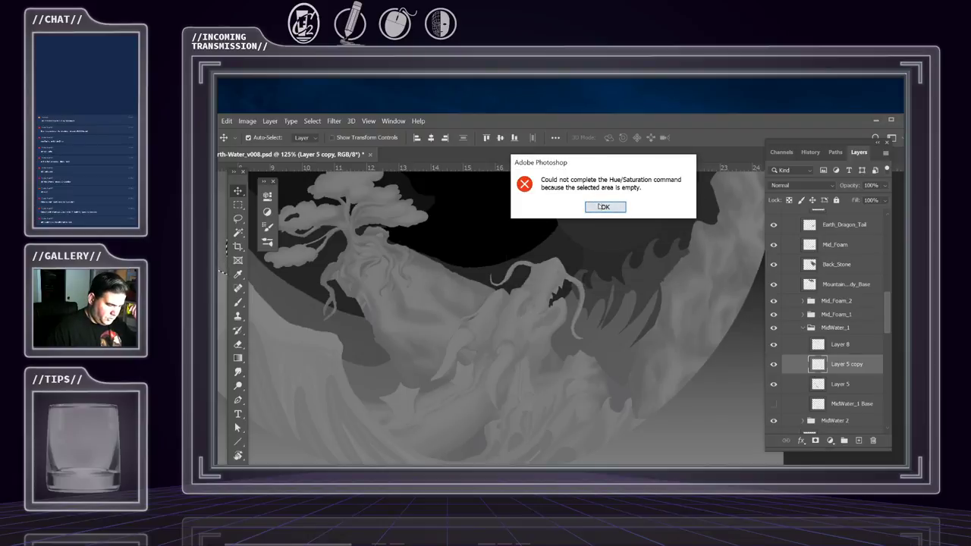
left_click(601, 206)
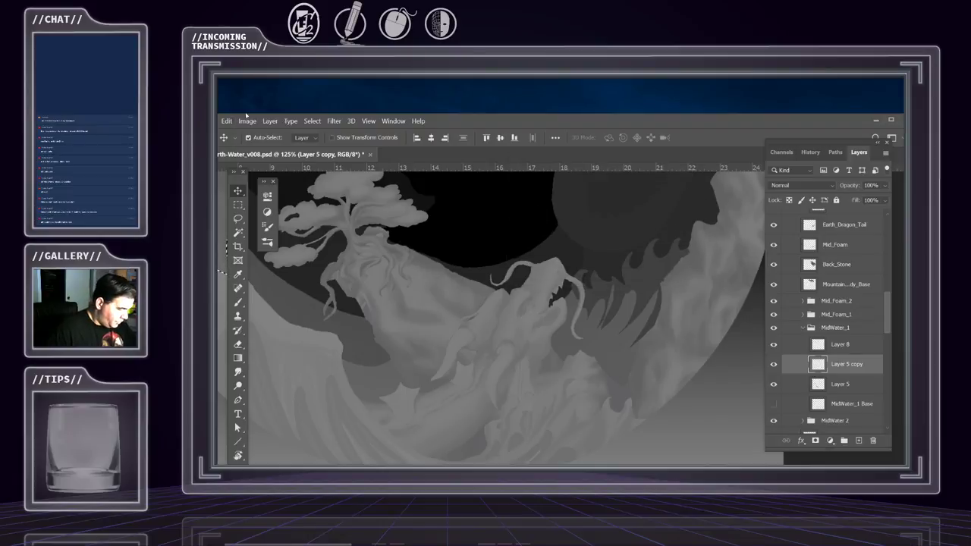
Save Tsuba_Earth-Water_v008.psd and clear the leftover selection
left_click_drag(440, 129, 515, 100)
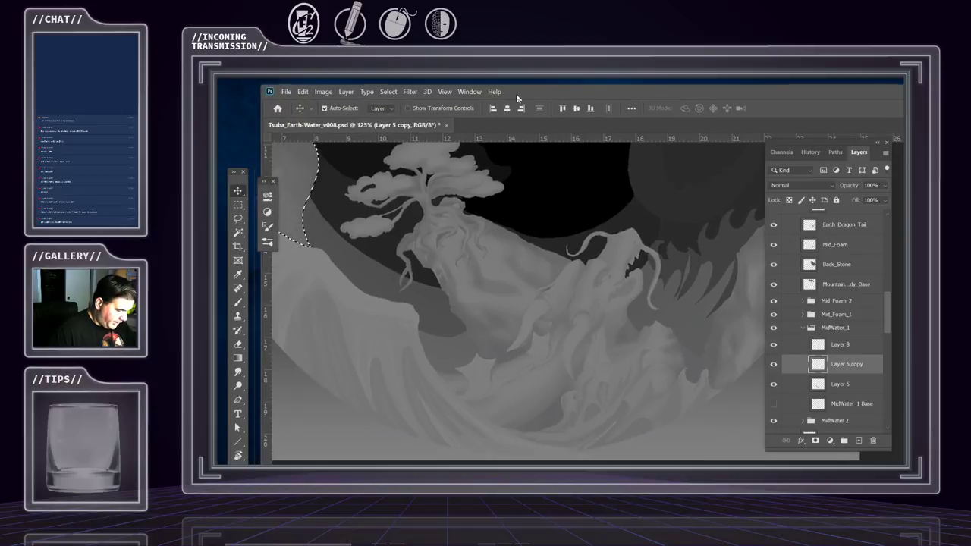
left_click(284, 91)
left_click(303, 208)
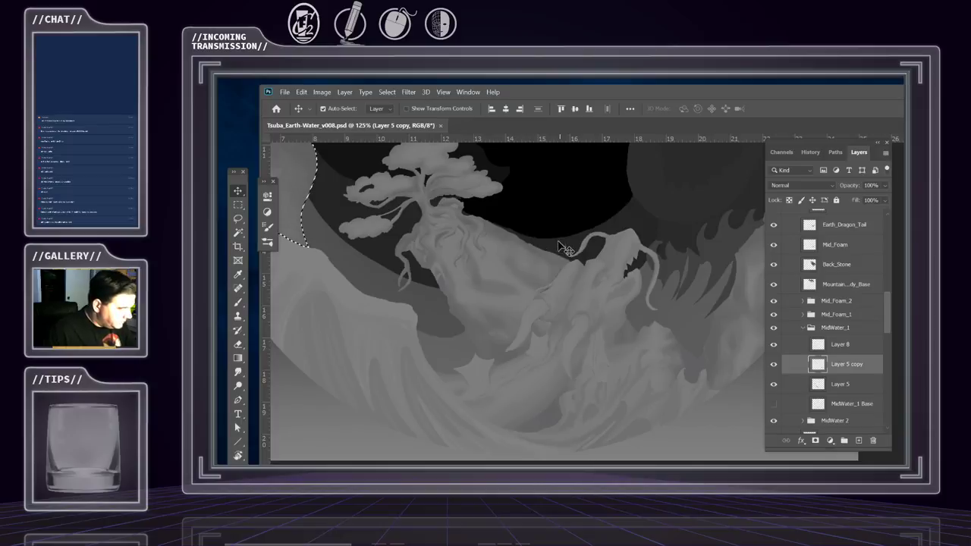
key("m")
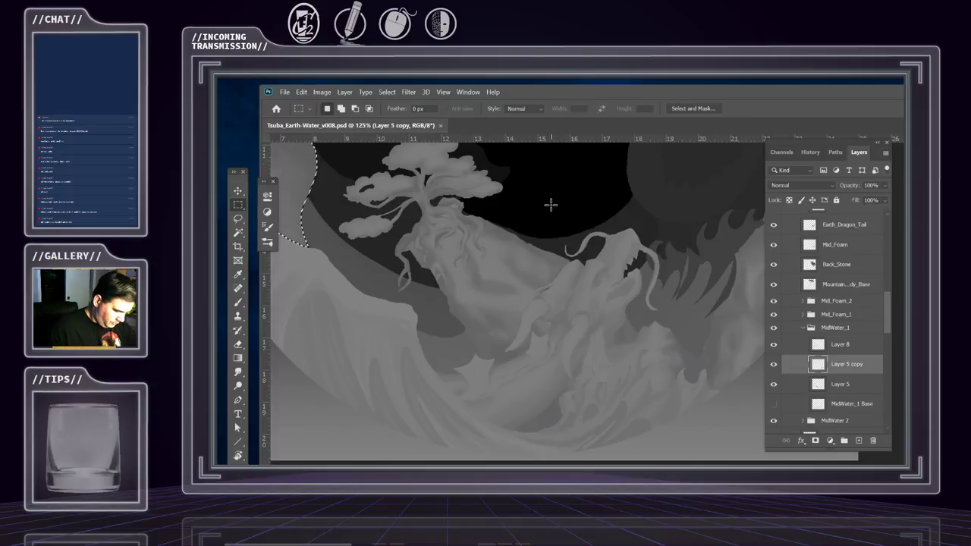
key("ctrl+d")
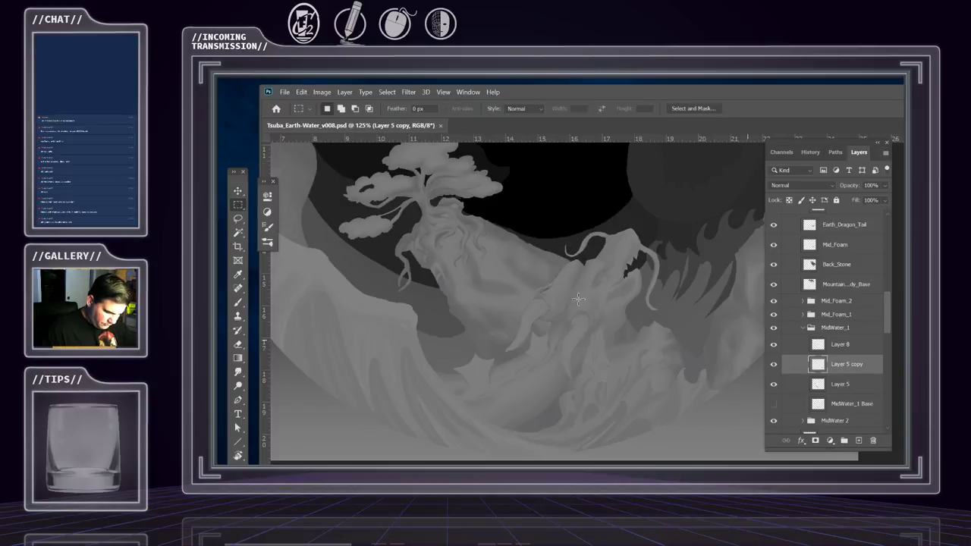
Try a -16 Hue/Saturation Lightness darkening, then cancel it to keep the layer unchanged
left_click(322, 92)
mouse_move(334, 120)
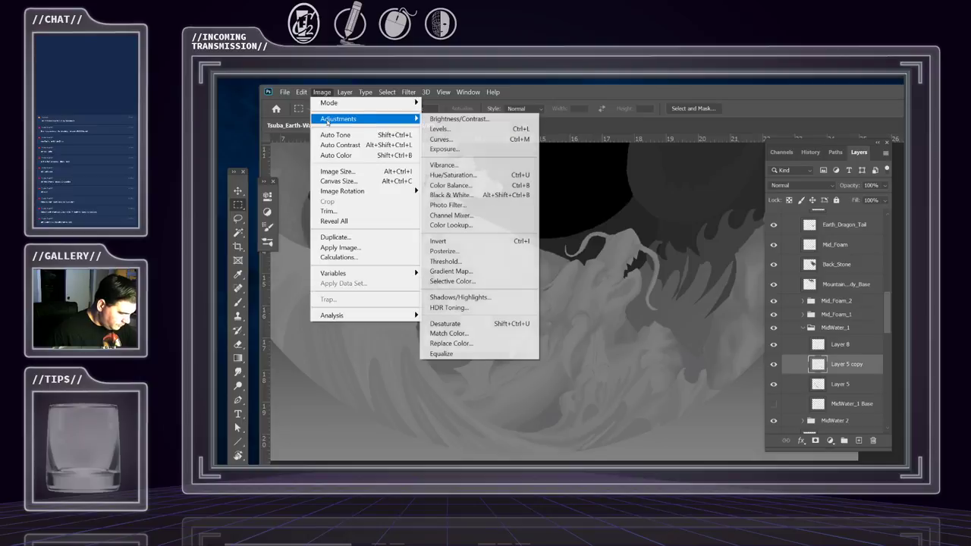
left_click(470, 176)
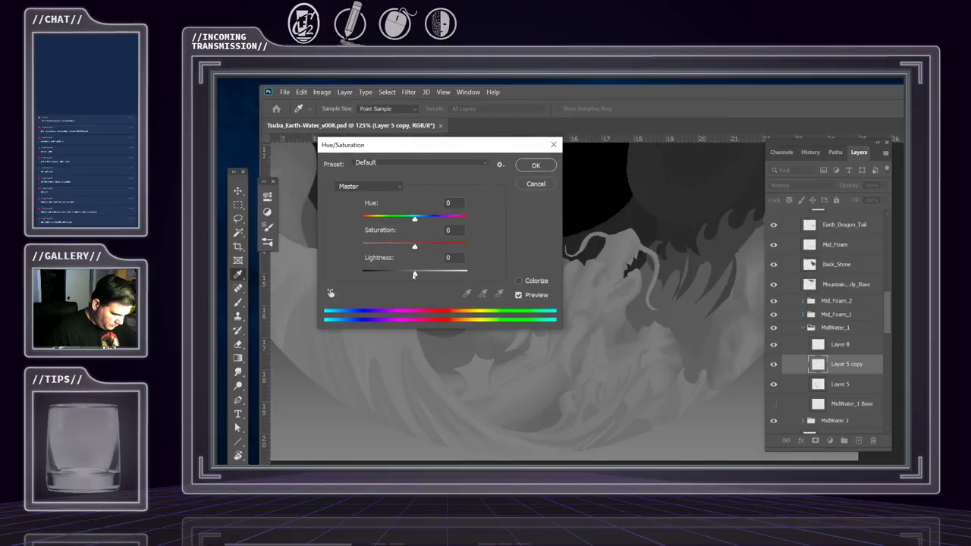
left_click_drag(414, 275, 400, 276)
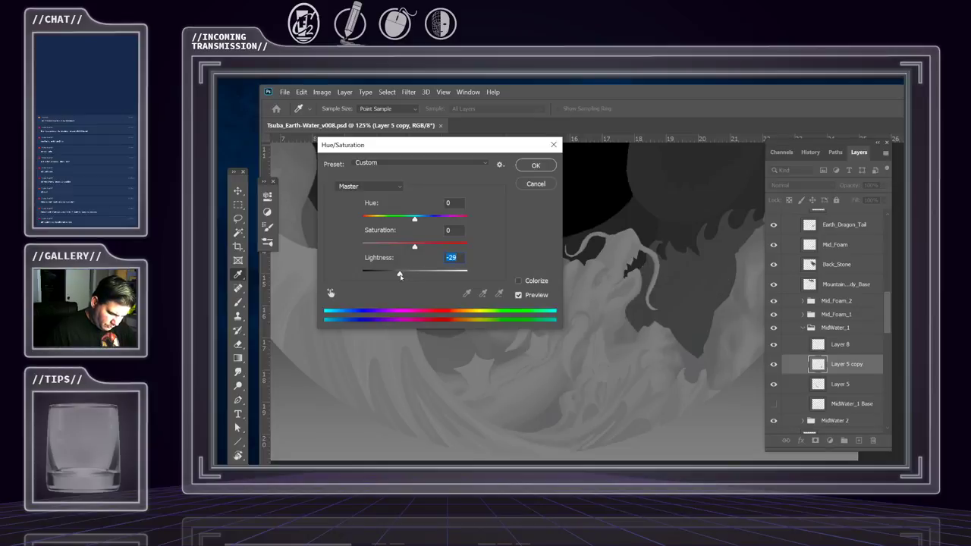
left_click_drag(434, 147, 347, 388)
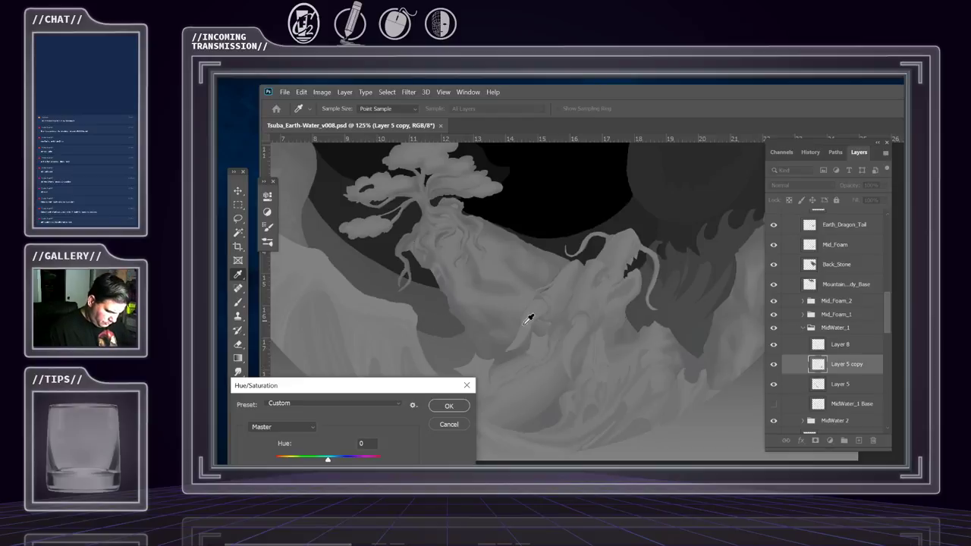
left_click_drag(389, 397, 419, 324)
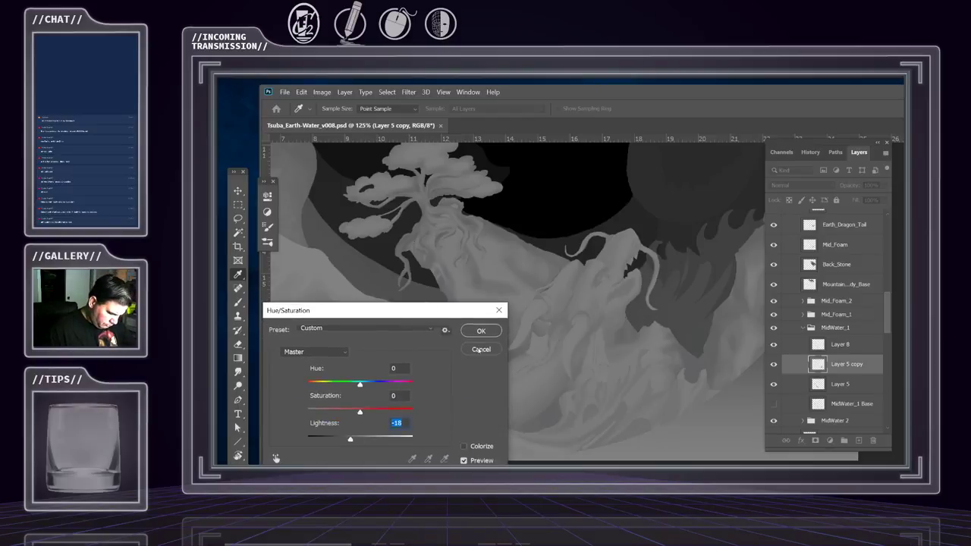
left_click(480, 348)
key("m")
scroll(689, 279, "up", 3)
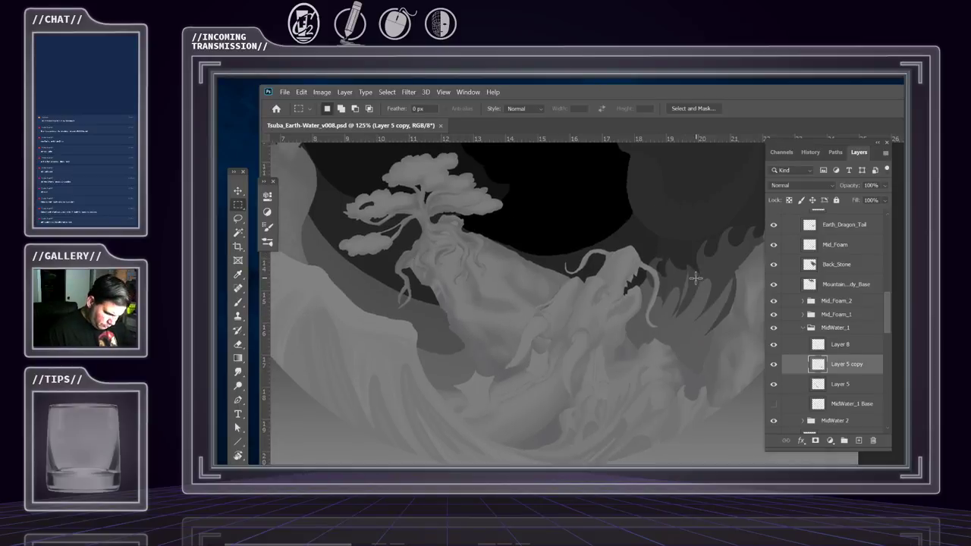
scroll(686, 288, "up", 3)
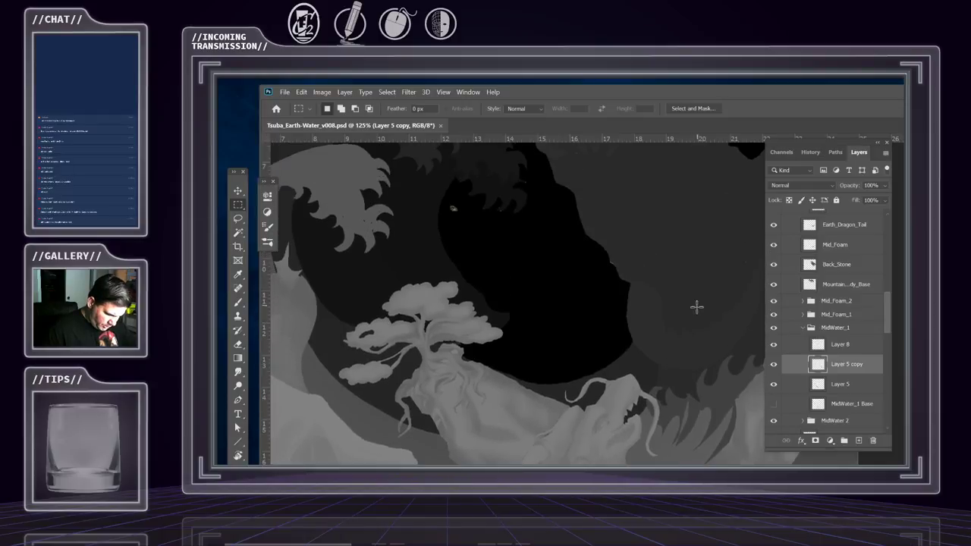
scroll(645, 342, "down", 2)
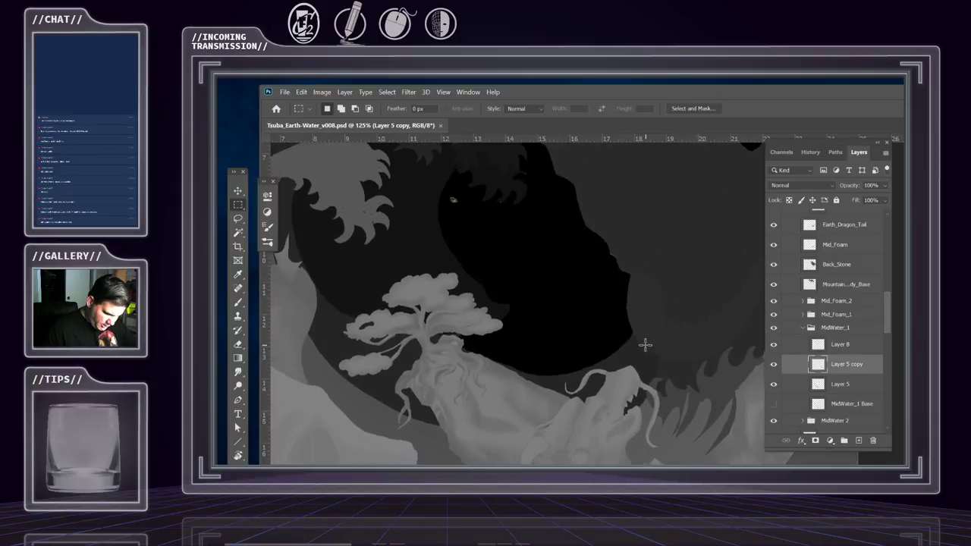
Select the Mid_Foam layer with the Move tool and frame the foam
left_click(236, 192)
left_click(728, 354)
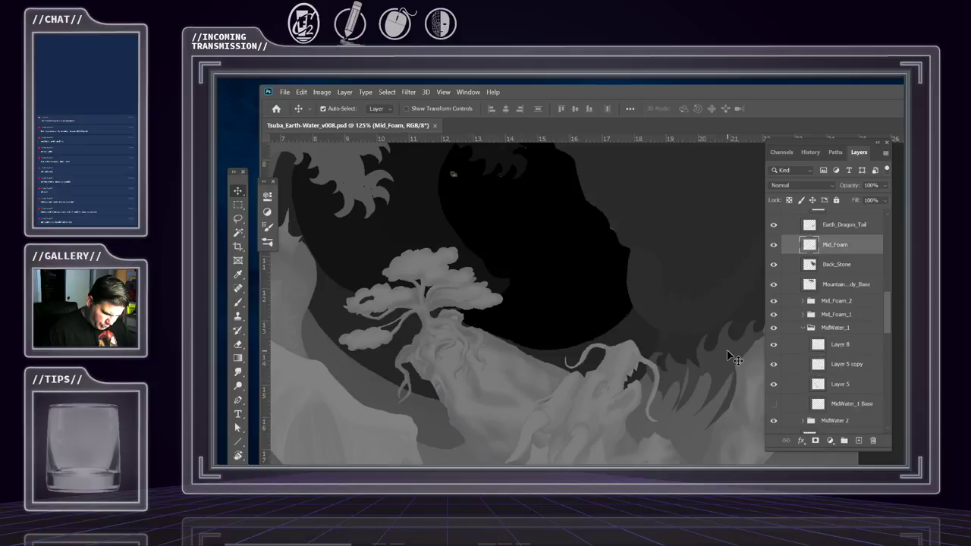
left_click_drag(695, 367, 647, 319)
Raise Mid_Foam's Hue/Saturation Lightness to about +51
left_click(344, 92)
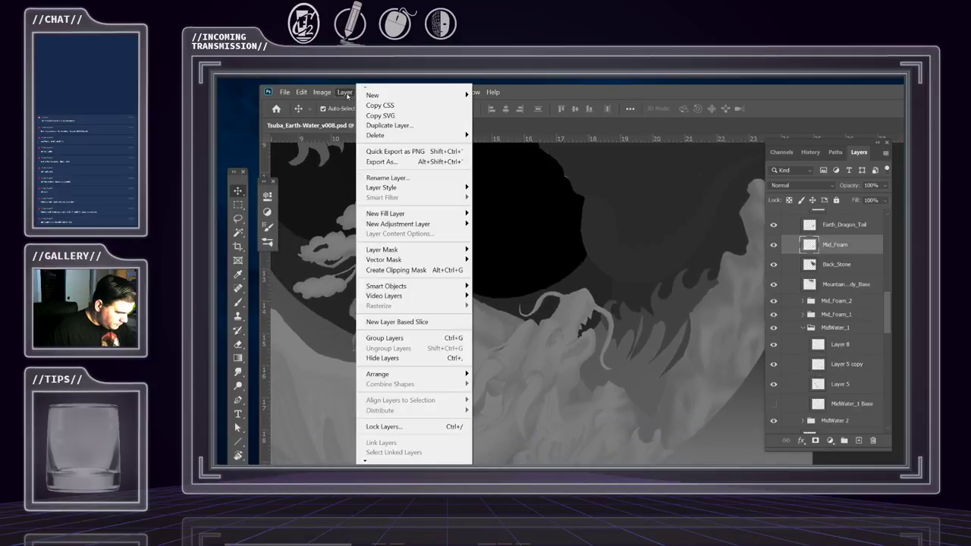
mouse_move(338, 119)
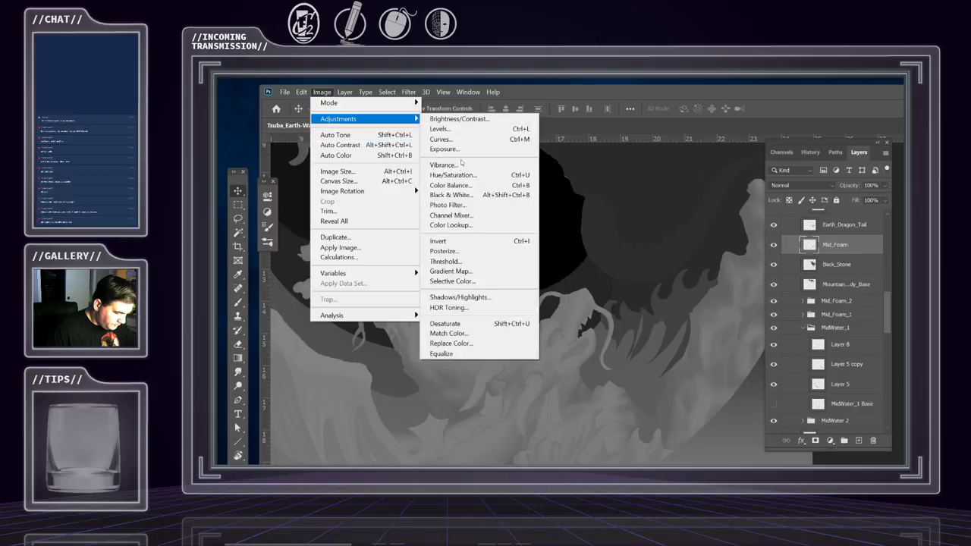
left_click(485, 175)
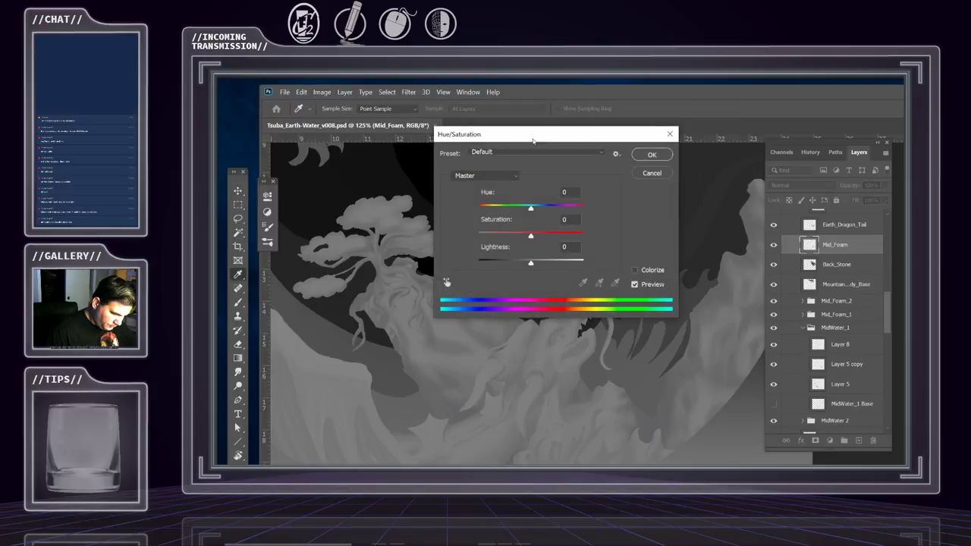
left_click_drag(533, 140, 367, 229)
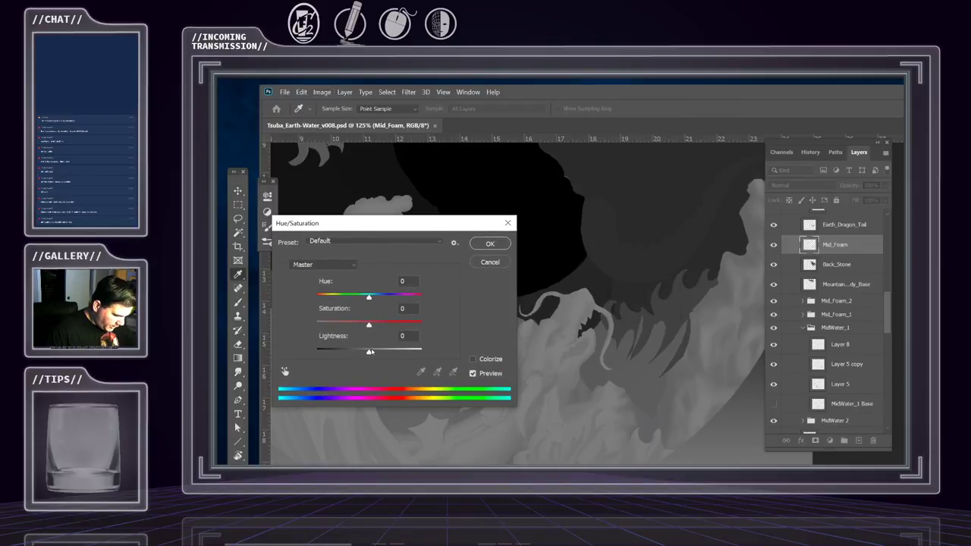
left_click_drag(373, 351, 392, 351)
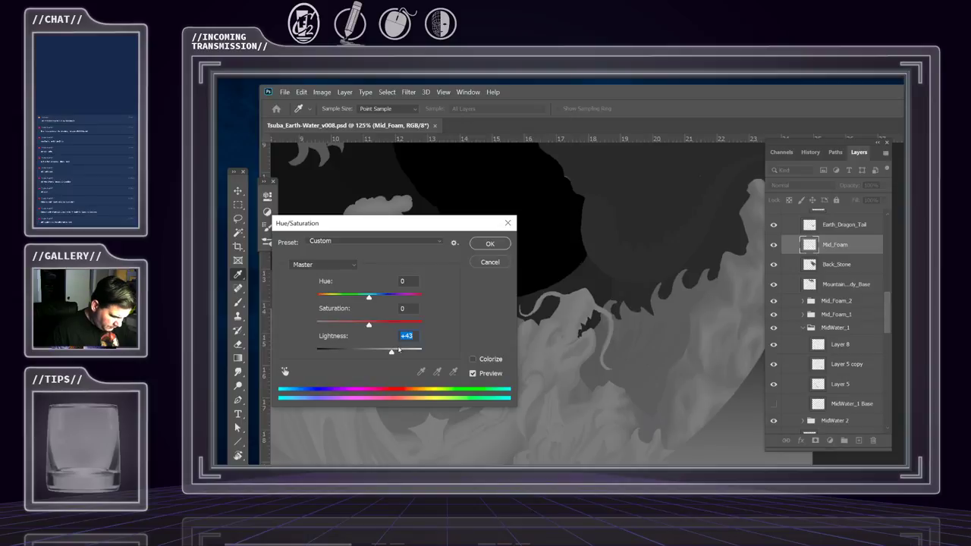
left_click_drag(393, 352, 394, 355)
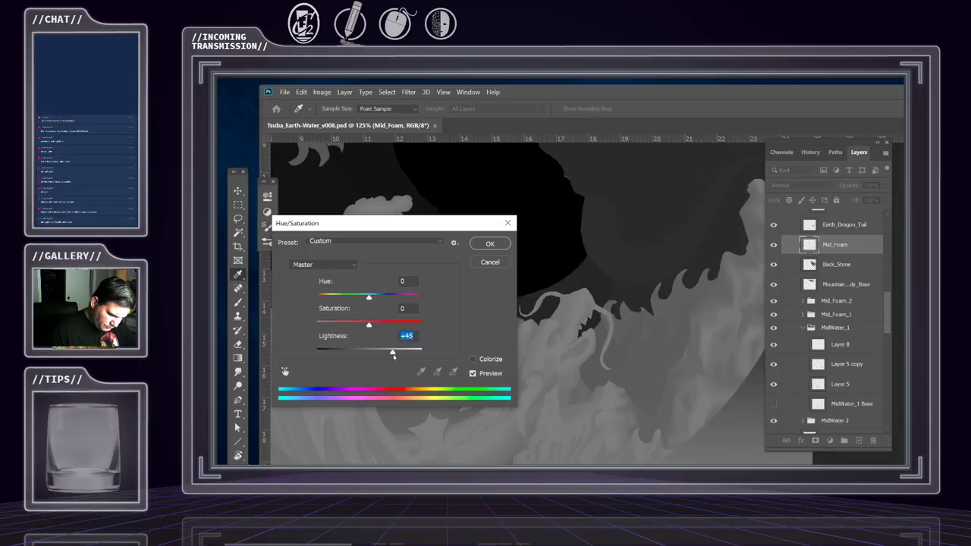
Apply the Mid_Foam lightness boost, review the full circle and large wave, and save
left_click(490, 243)
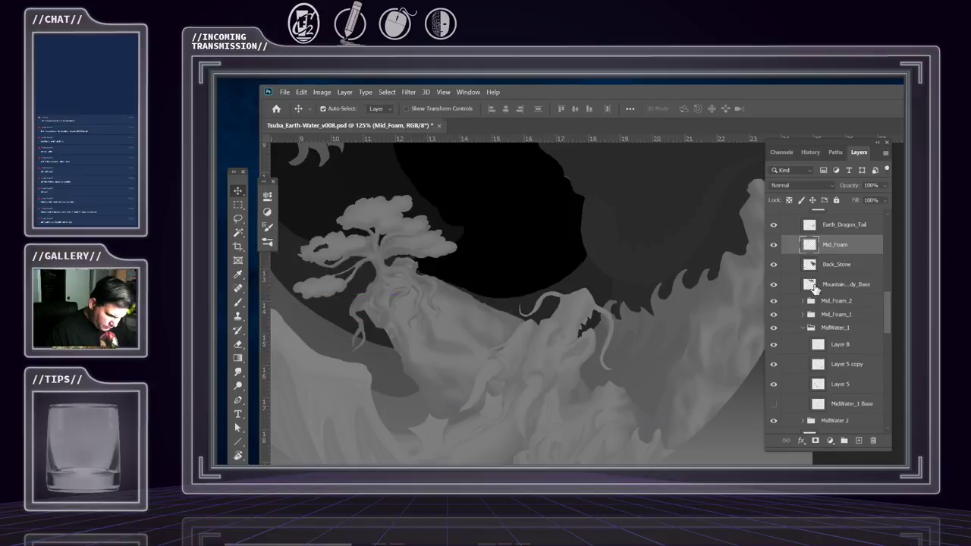
left_click_drag(637, 326, 738, 303)
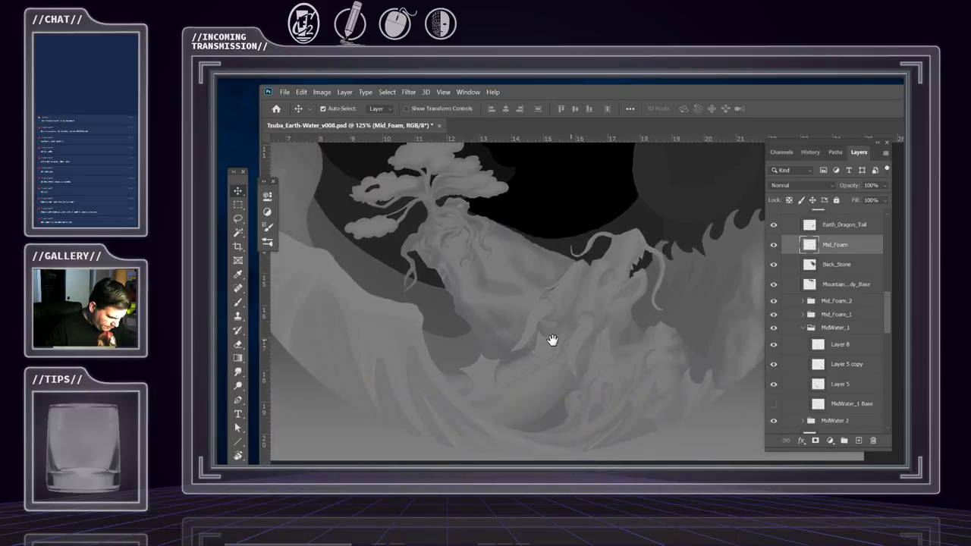
left_click_drag(555, 340, 463, 369)
left_click_drag(508, 285, 572, 431)
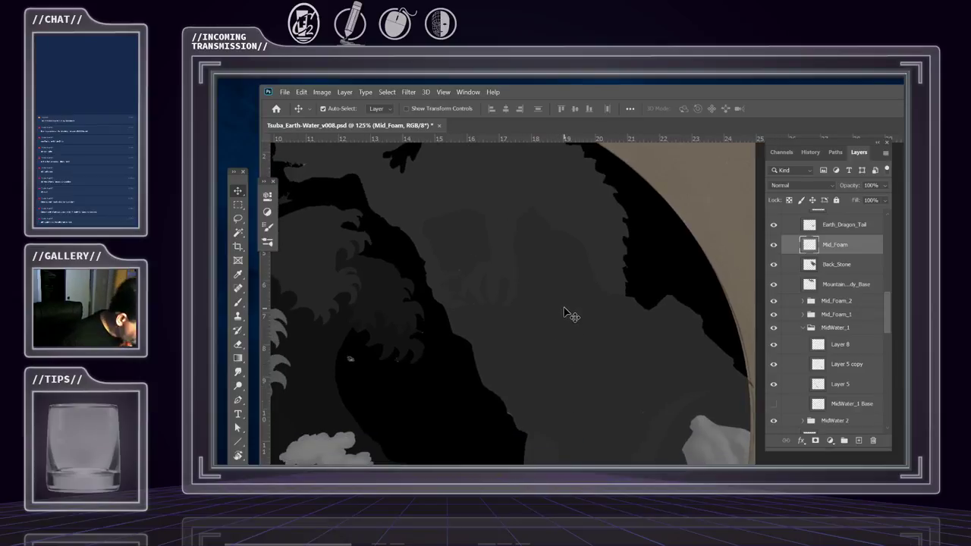
key("z")
left_click_drag(574, 316, 567, 363)
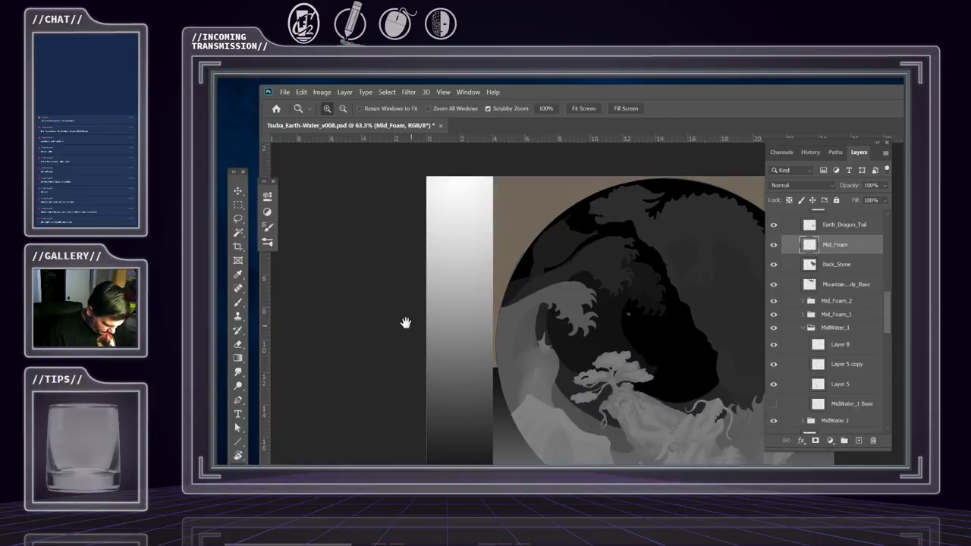
left_click_drag(641, 340, 646, 343)
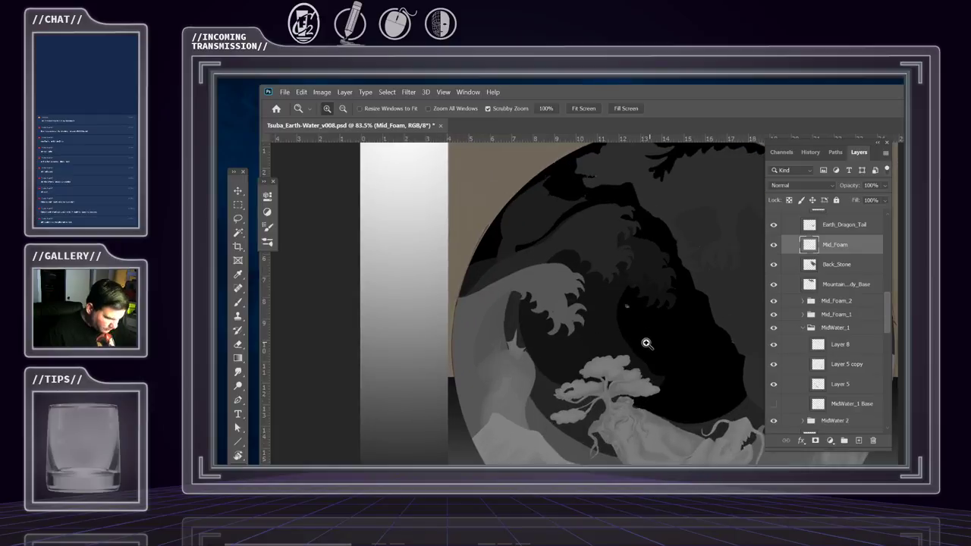
key("f")
left_click_drag(581, 340, 485, 314)
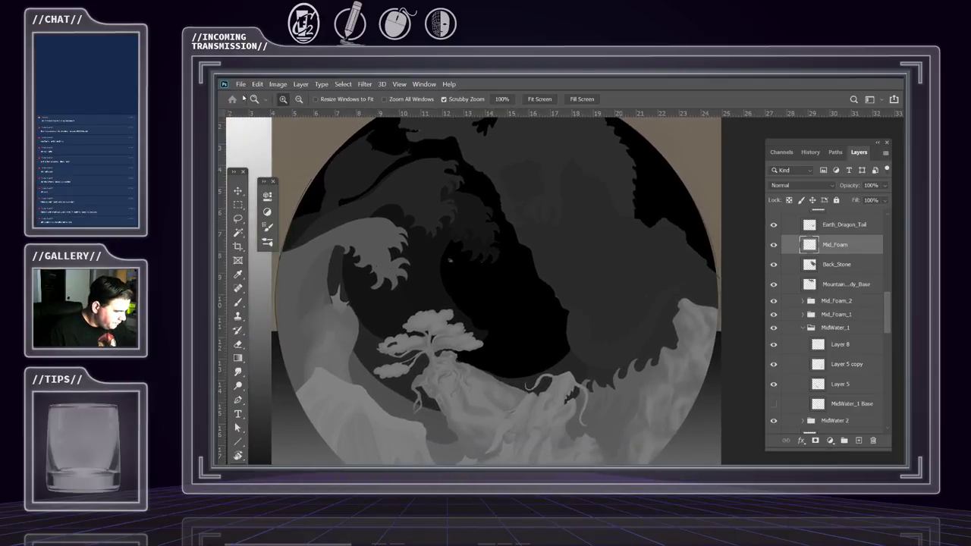
left_click(240, 83)
left_click(264, 201)
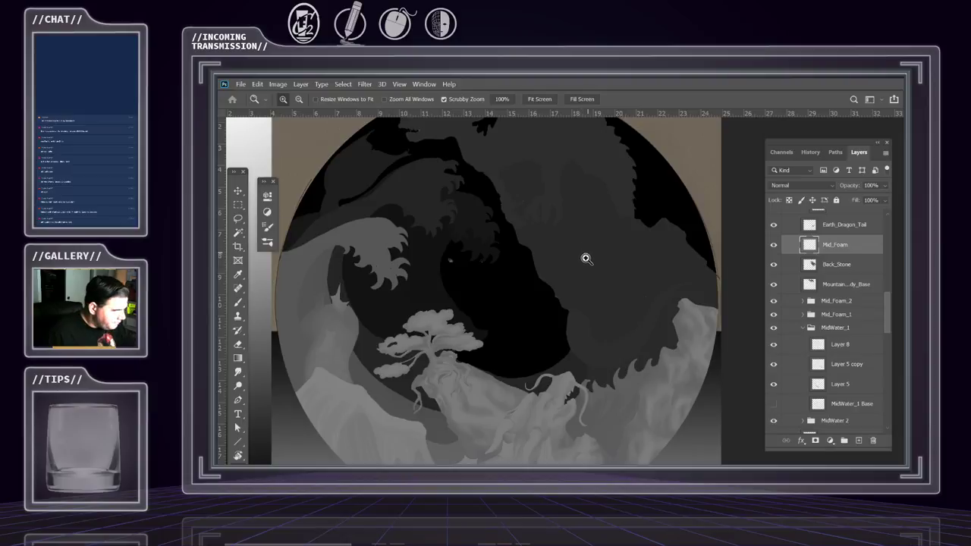
Pan and scroll through the dark wave and lower waves to review them
left_click_drag(601, 281, 564, 296)
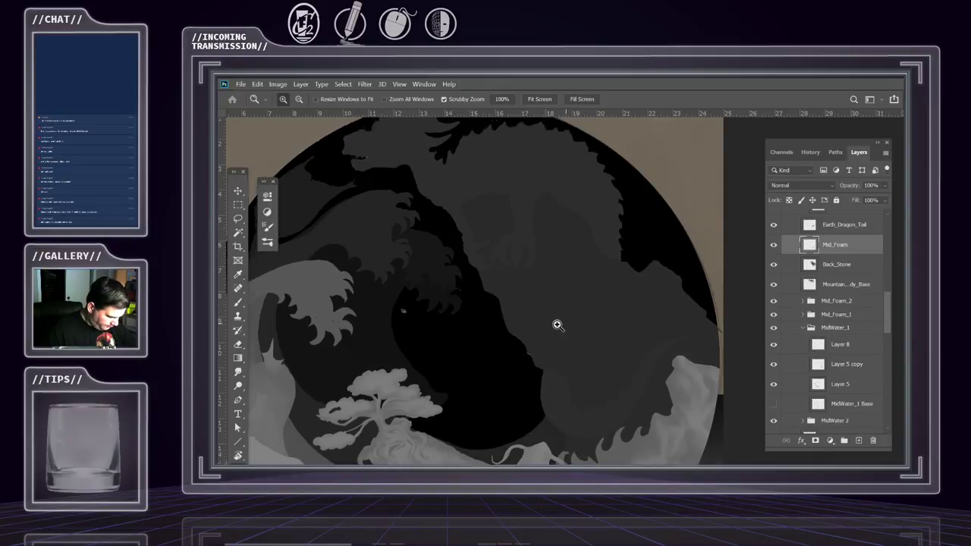
scroll(557, 324, "down", 2)
scroll(835, 311, "down", 1)
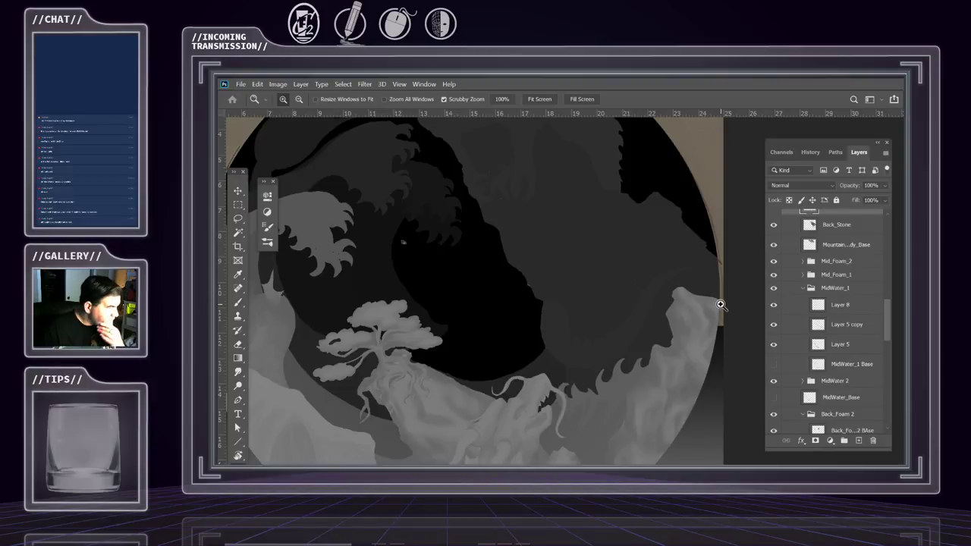
scroll(848, 343, "down", 2)
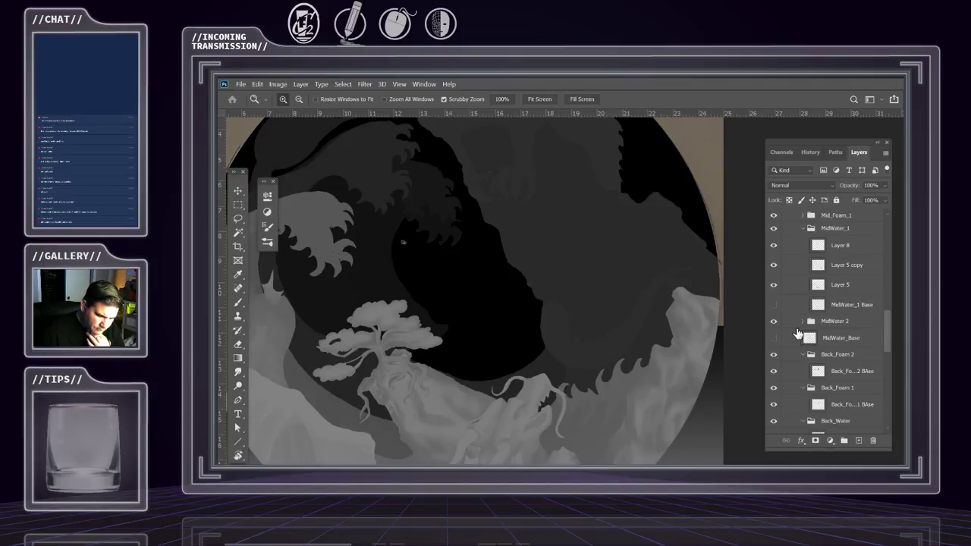
scroll(606, 326, "down", 3)
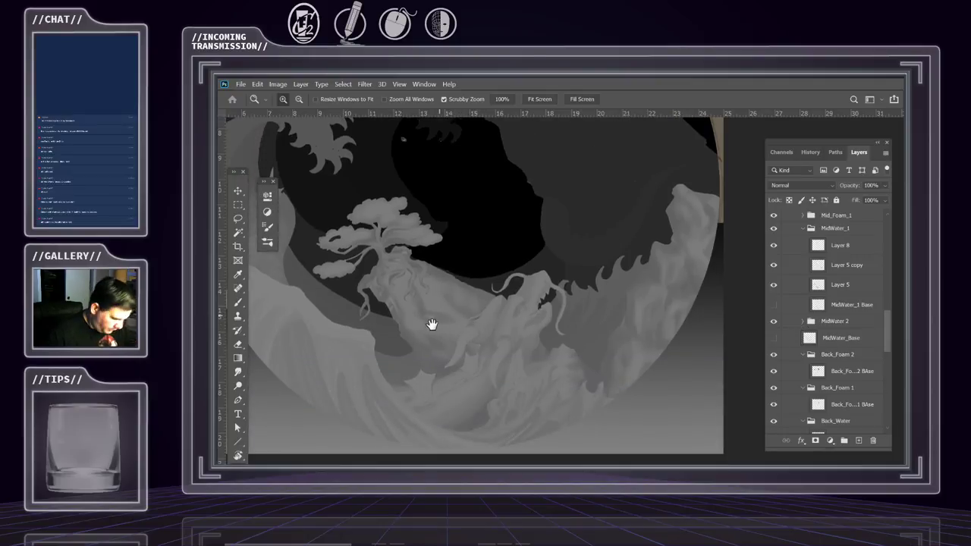
left_click_drag(432, 323, 487, 463)
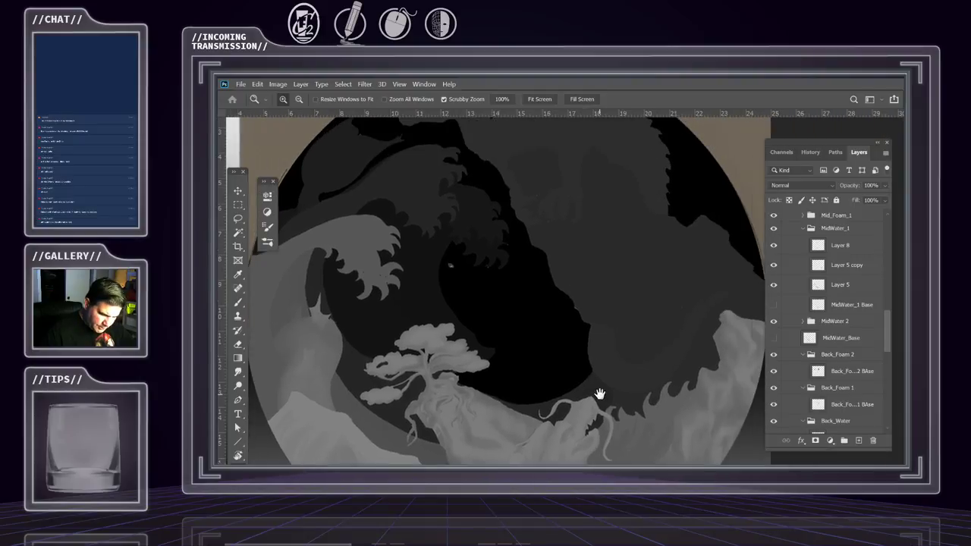
scroll(827, 303, "up", 2)
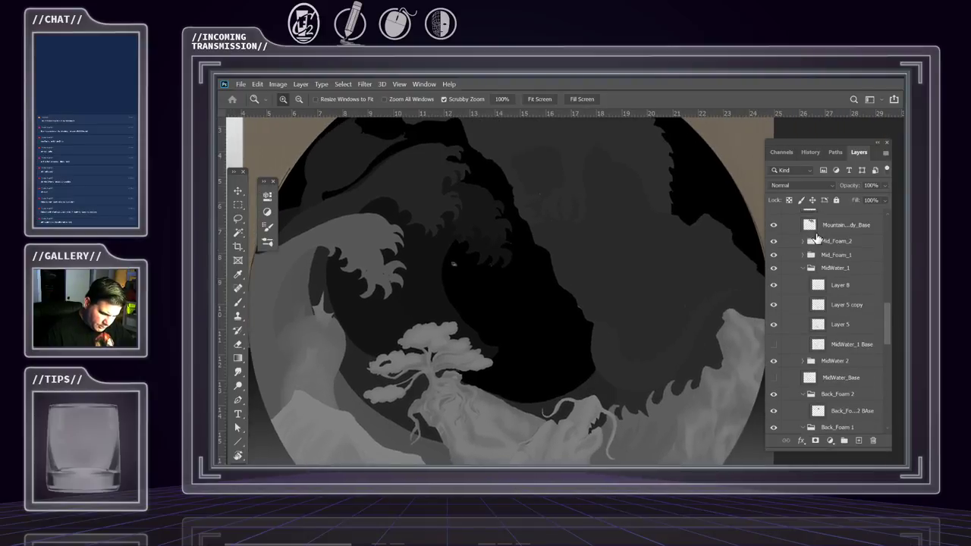
scroll(796, 250, "up", 4)
scroll(802, 256, "up", 8)
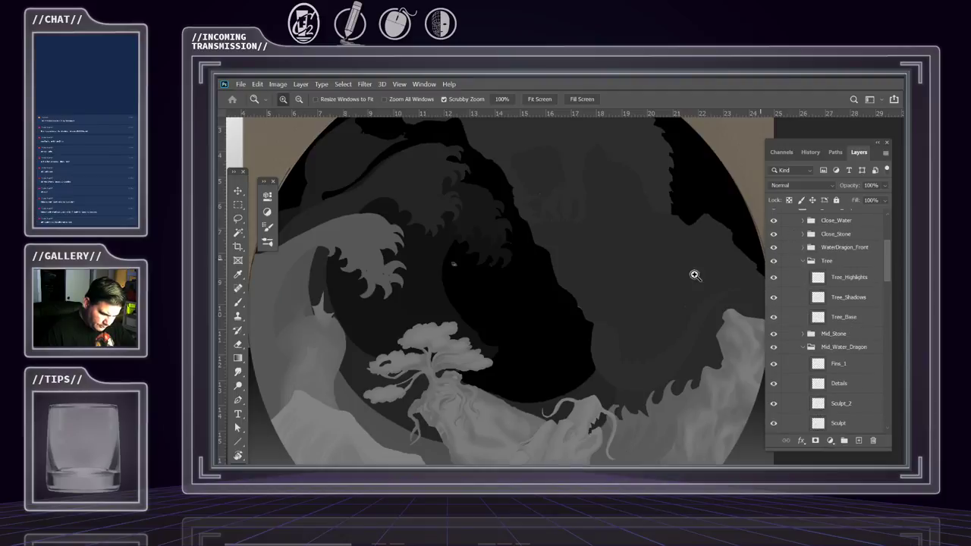
scroll(629, 336, "down", 3)
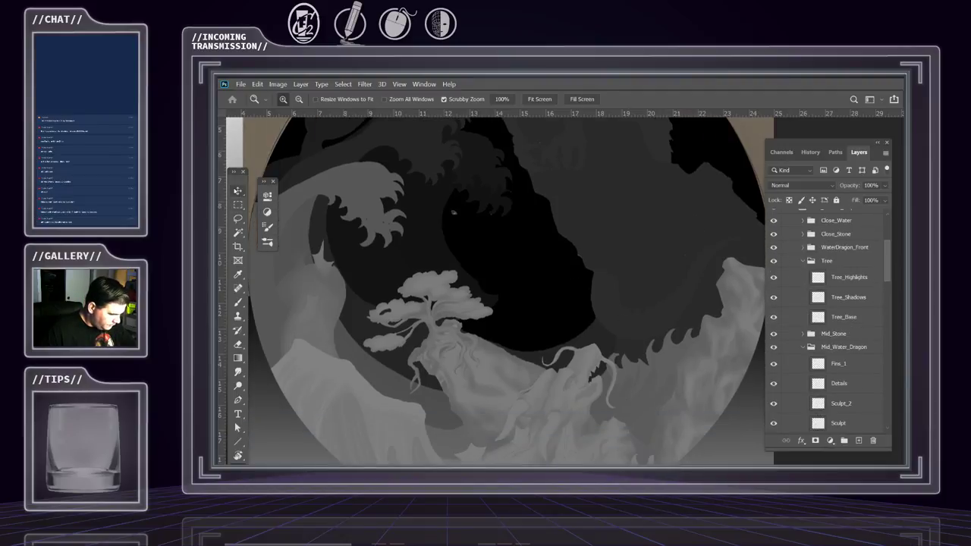
left_click(236, 189)
Select the Back_Stone layer on the canvas, pan to the upper wave, and open the Edit menu
left_click(657, 246)
scroll(864, 348, "down", 5)
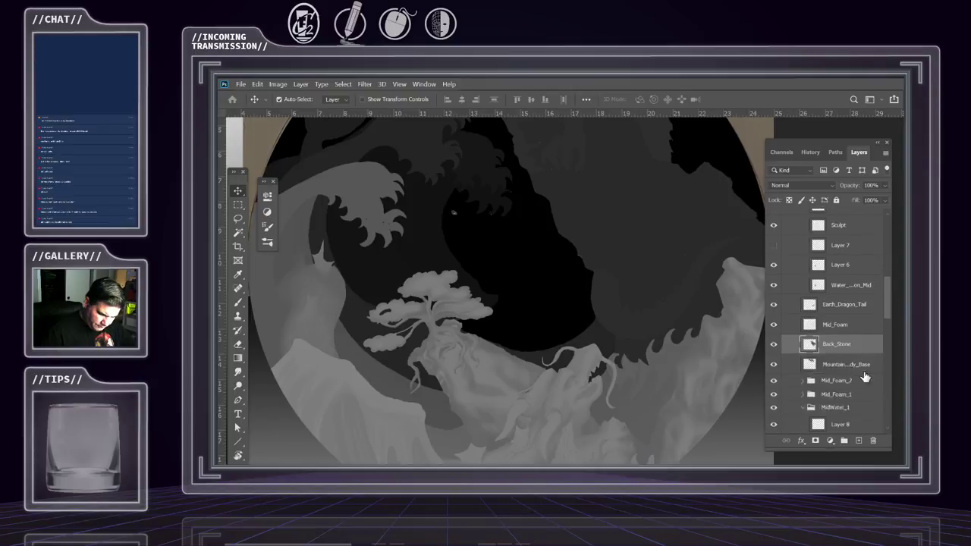
left_click_drag(630, 228, 546, 230)
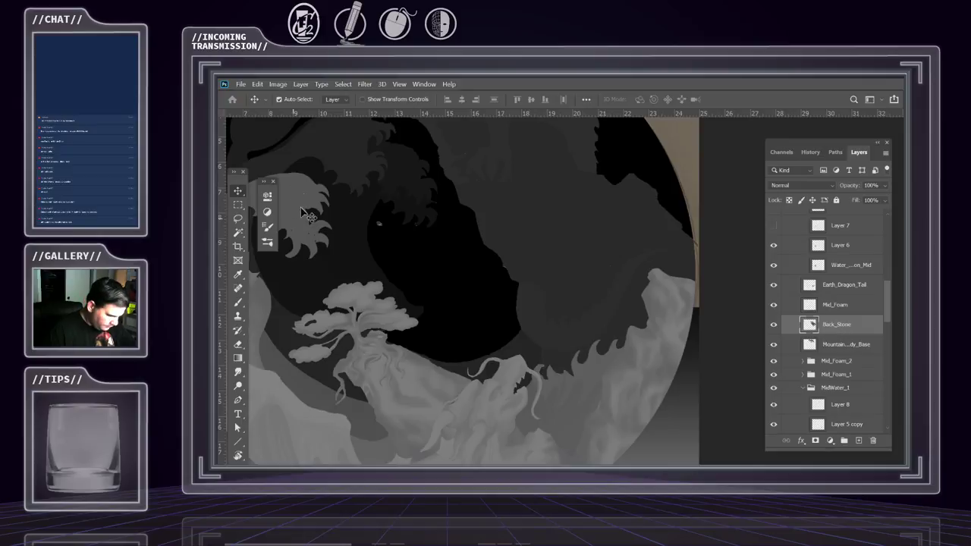
left_click_drag(477, 227, 477, 286)
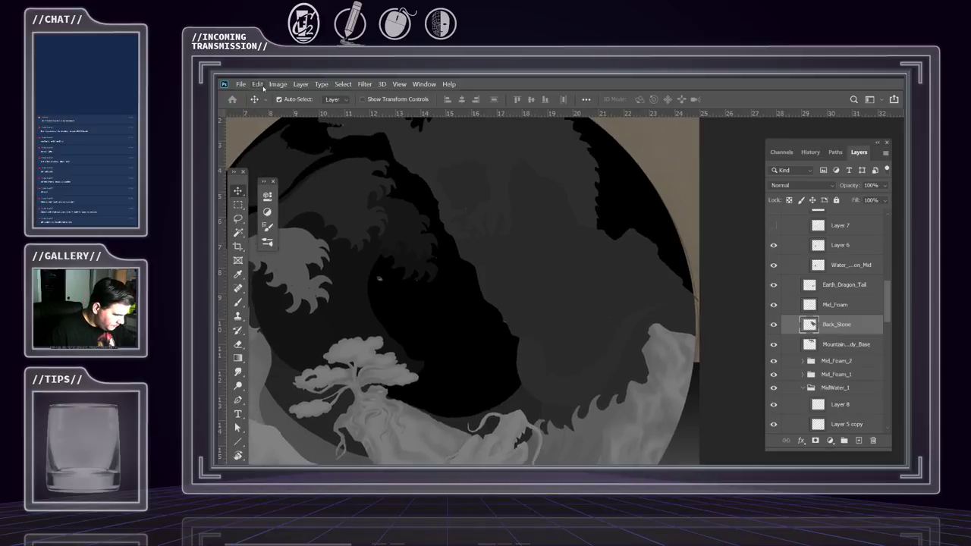
left_click(259, 84)
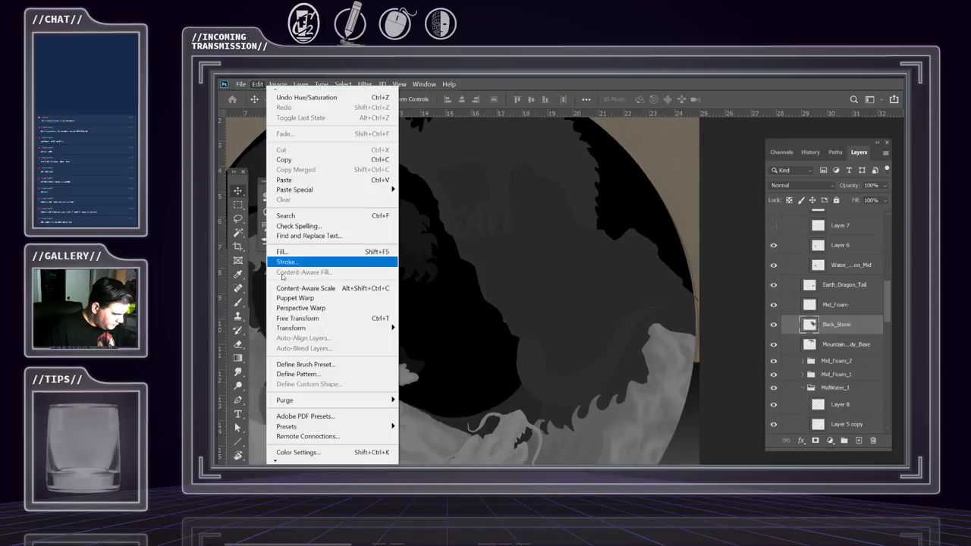
mouse_move(277, 84)
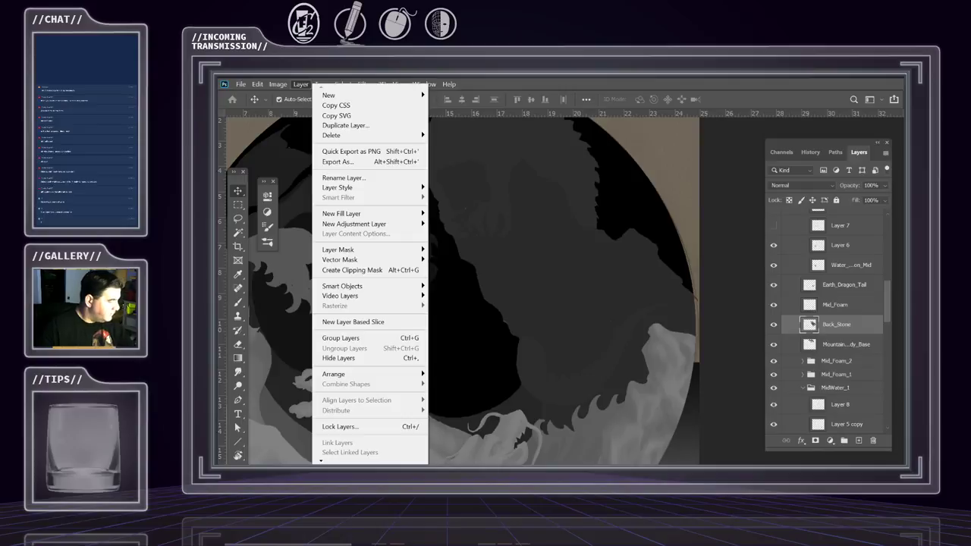
Browse the Edit menu's Transform and Paste Special options, then move to the Image menu
left_click(537, 91)
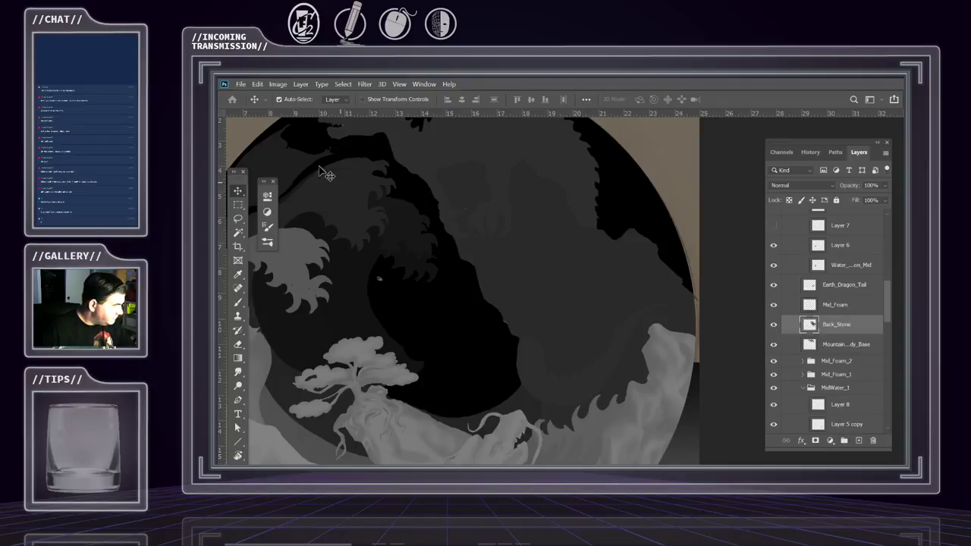
left_click(257, 84)
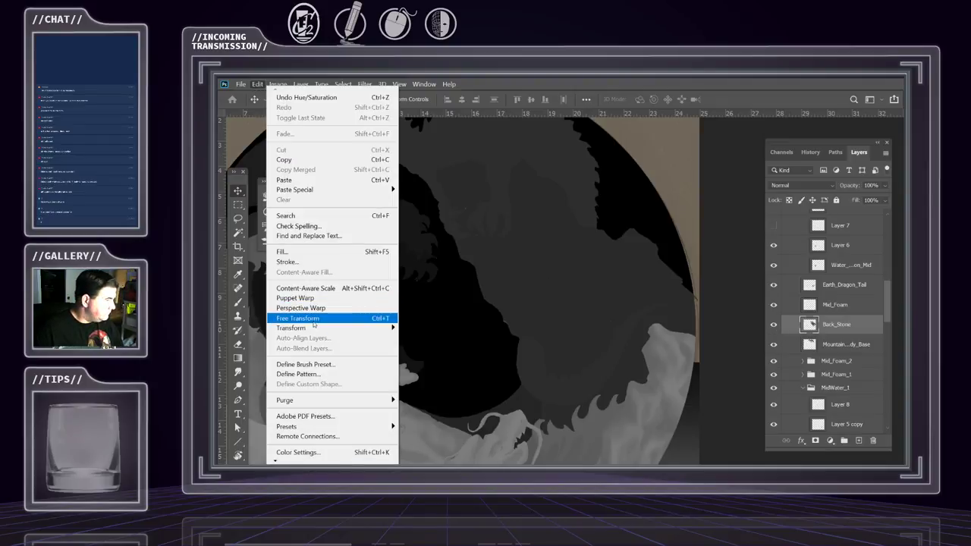
mouse_move(318, 327)
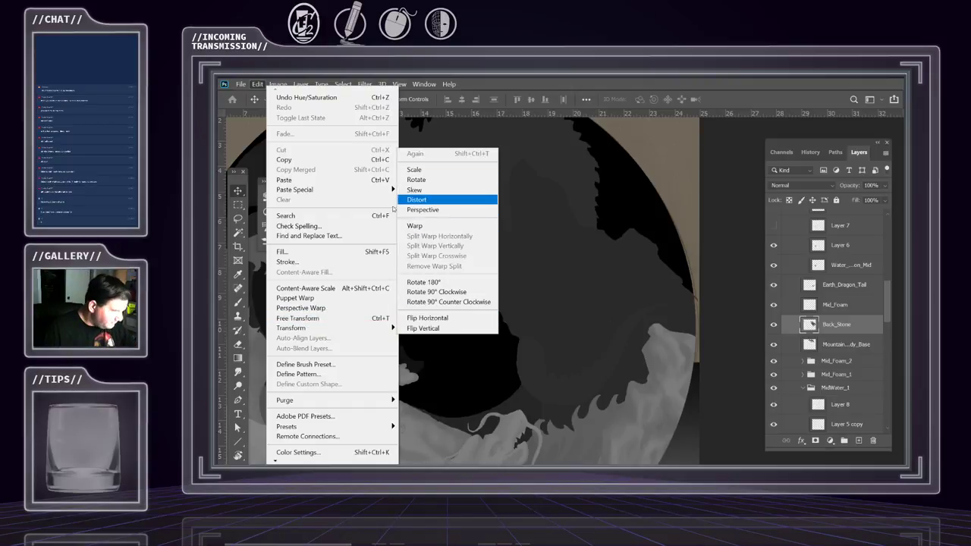
left_click(255, 84)
left_click(253, 84)
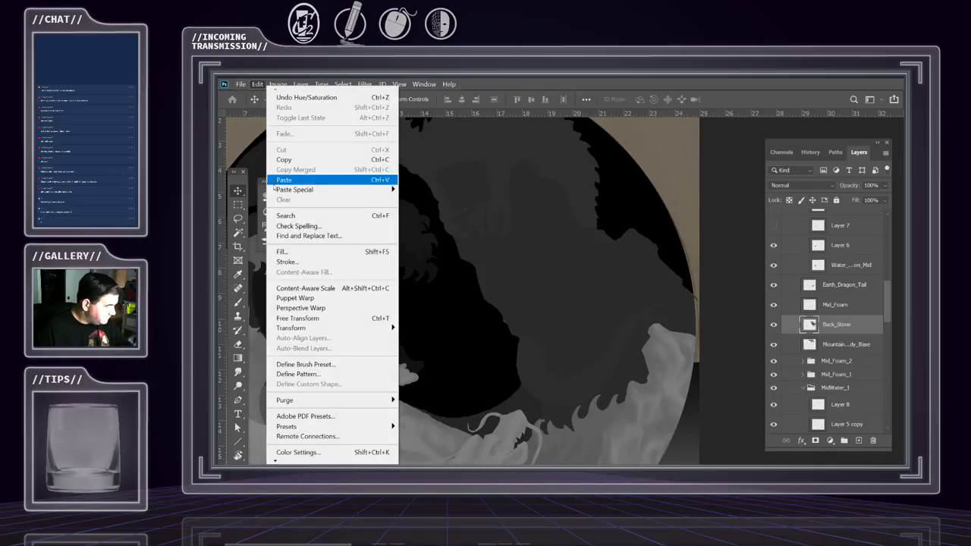
mouse_move(273, 191)
left_click(256, 84)
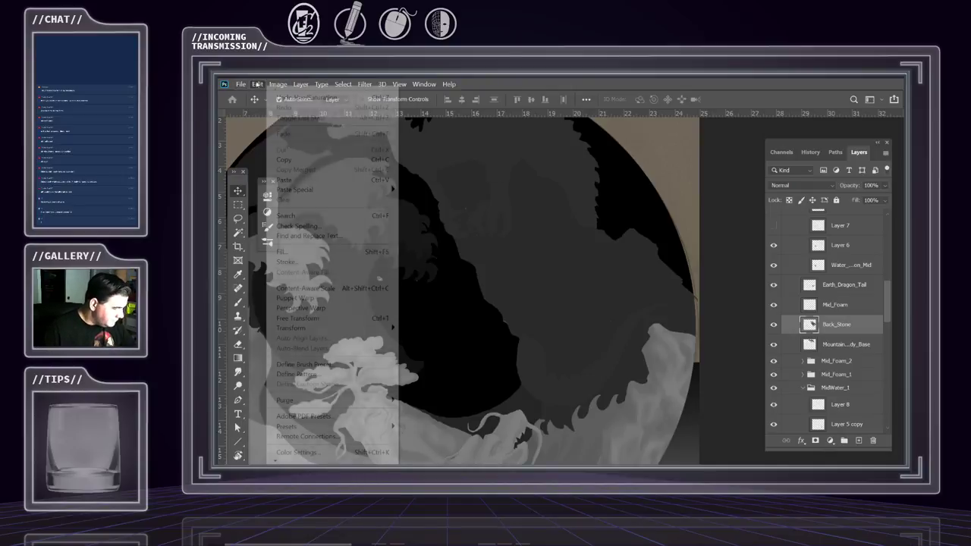
left_click(256, 84)
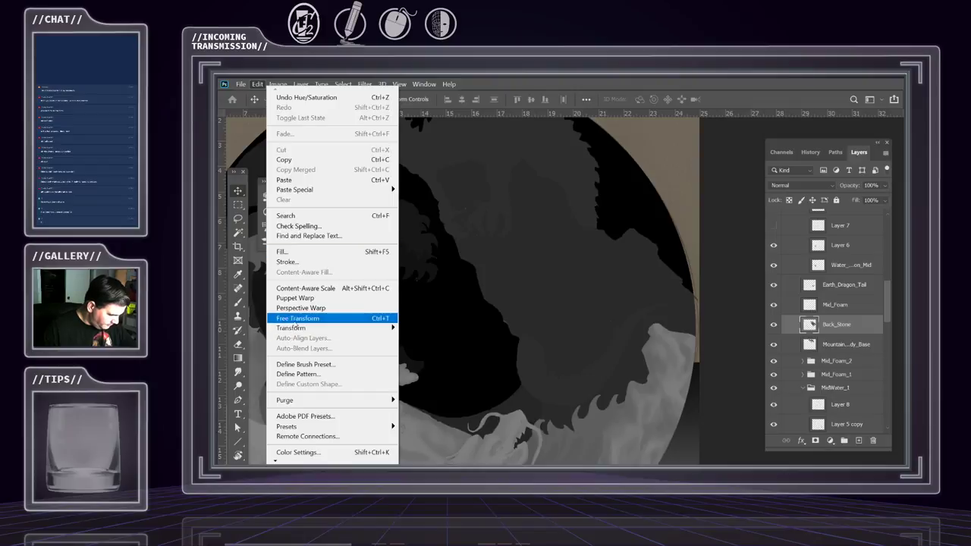
mouse_move(292, 330)
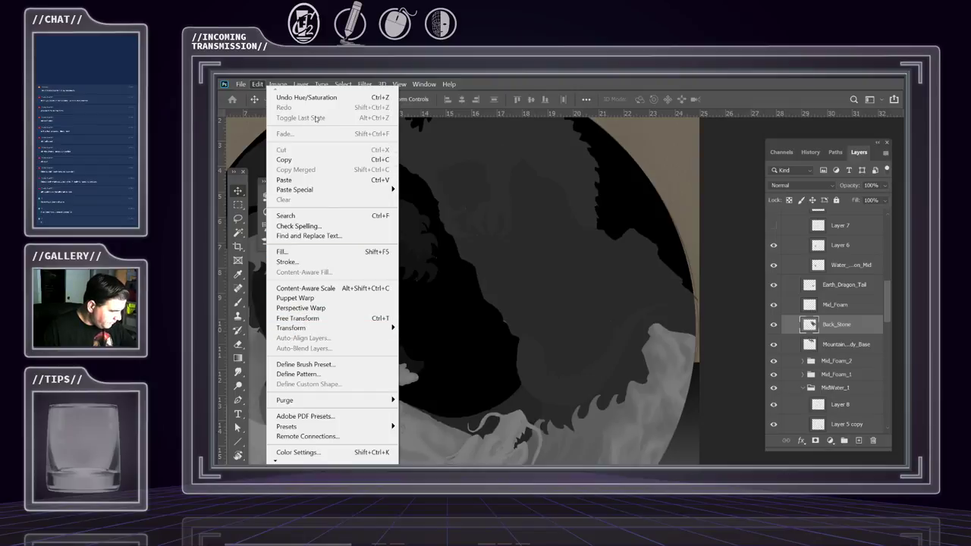
left_click(278, 85)
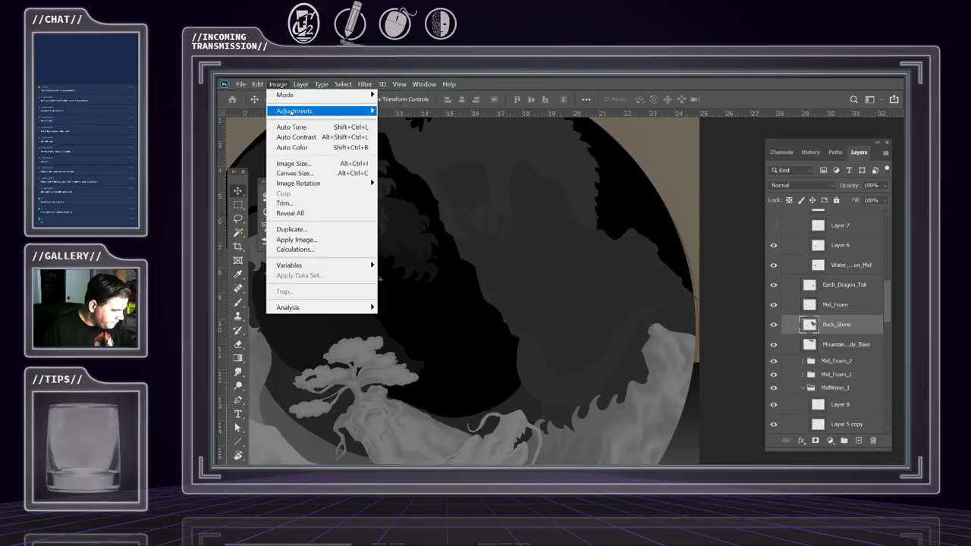
Set Back_Stone's Hue/Saturation Lightness to +13 and apply it
mouse_move(292, 111)
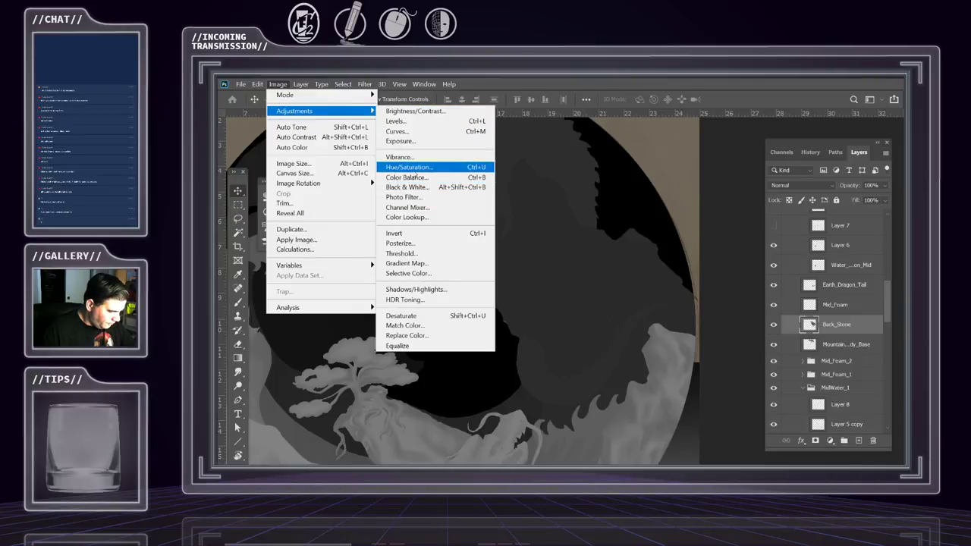
left_click(414, 168)
left_click_drag(440, 230, 847, 122)
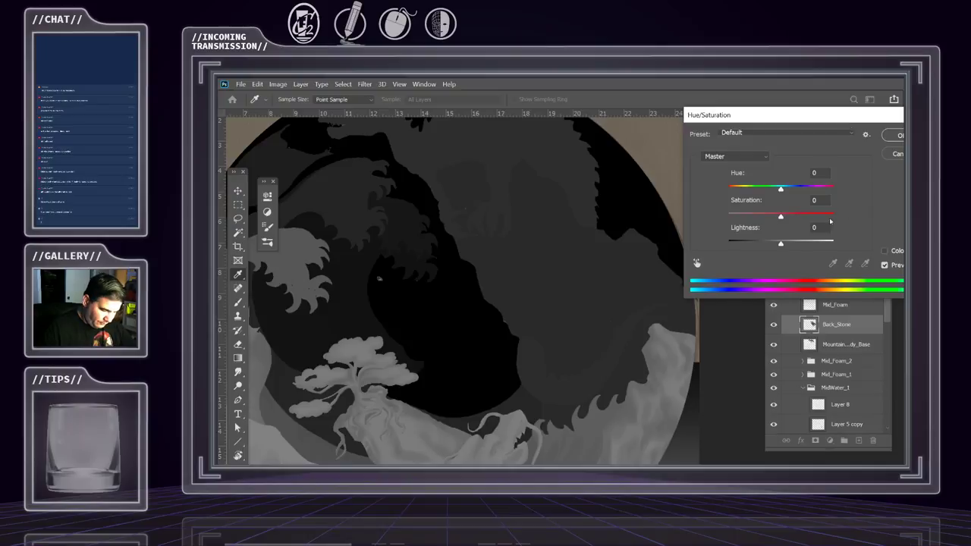
left_click_drag(781, 243, 789, 243)
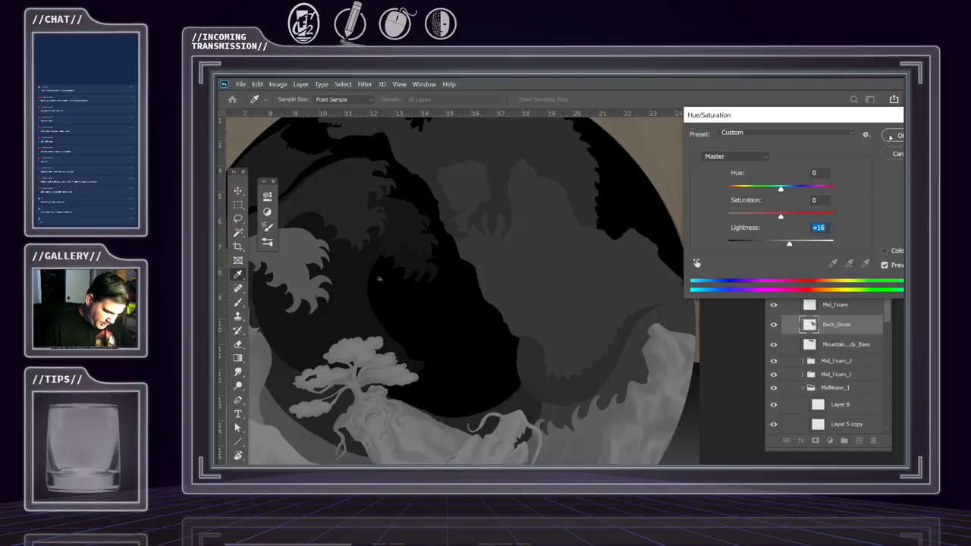
left_click(789, 244)
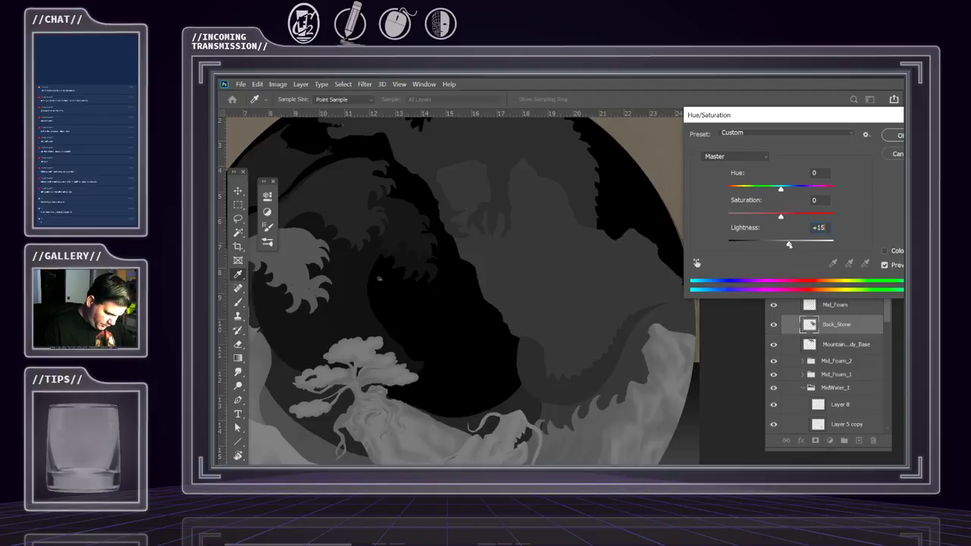
left_click_drag(789, 244, 788, 244)
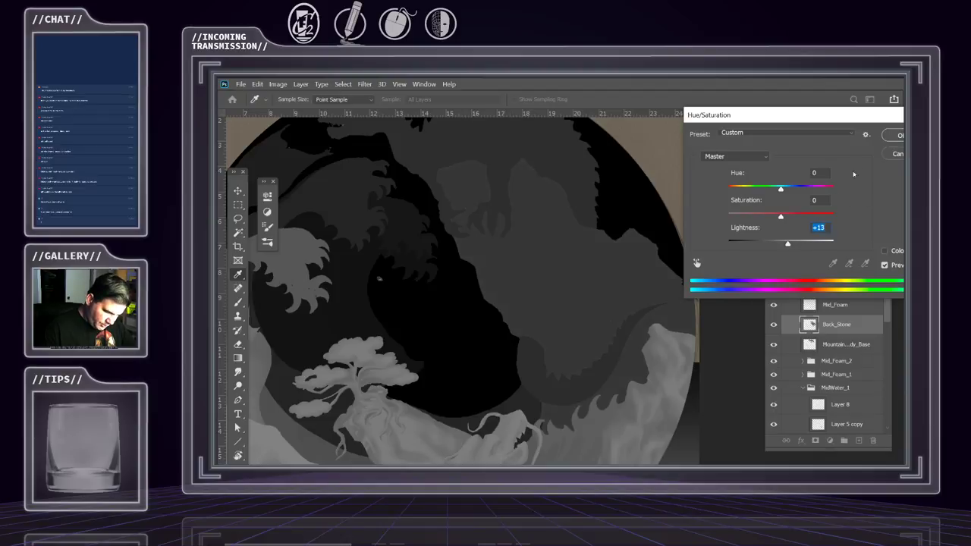
left_click(897, 137)
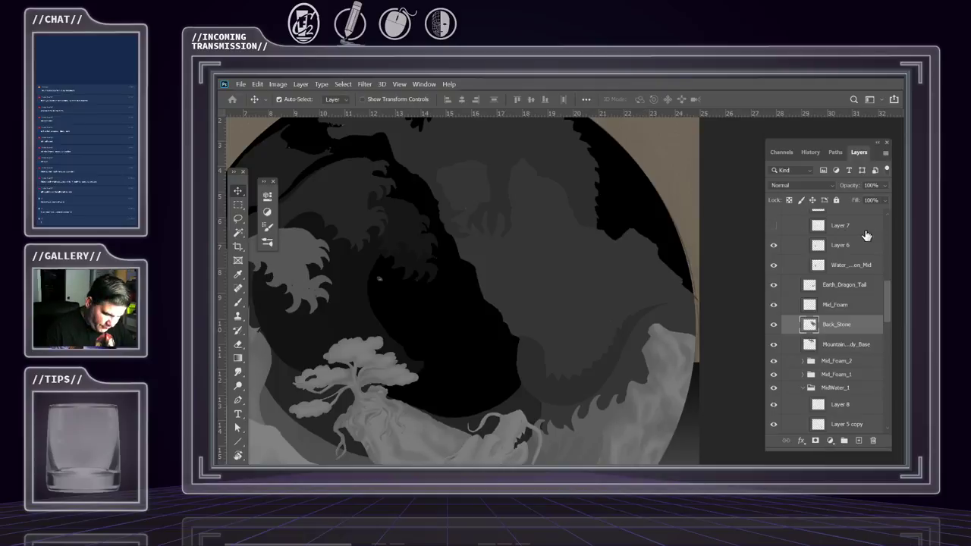
Zoom out to the full tsuba circle and scroll up the Layers panel
scroll(540, 326, "down", 3)
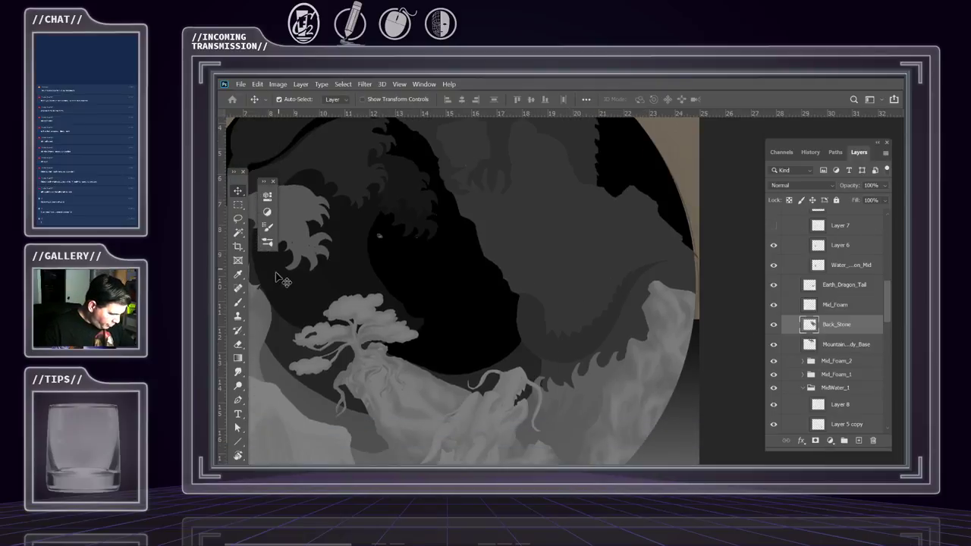
scroll(453, 331, "down", 1)
scroll(455, 323, "up", 3)
scroll(520, 266, "up", 1)
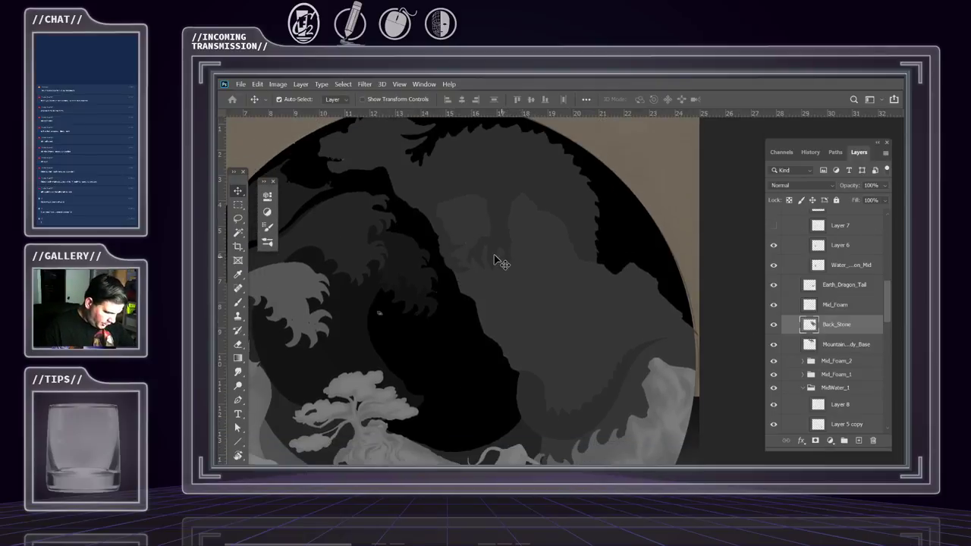
scroll(499, 260, "down", 2)
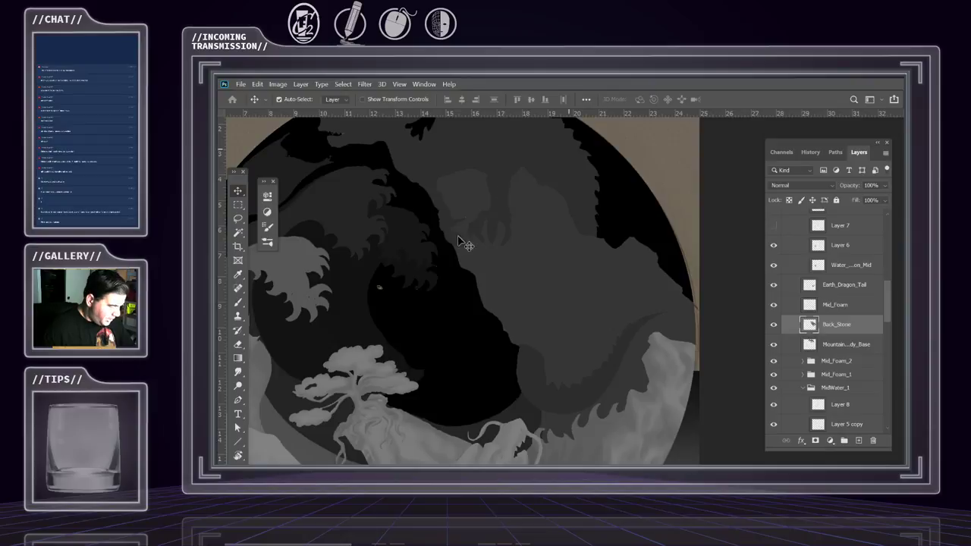
key("z")
left_click(503, 280, "alt")
left_click(502, 281, "alt")
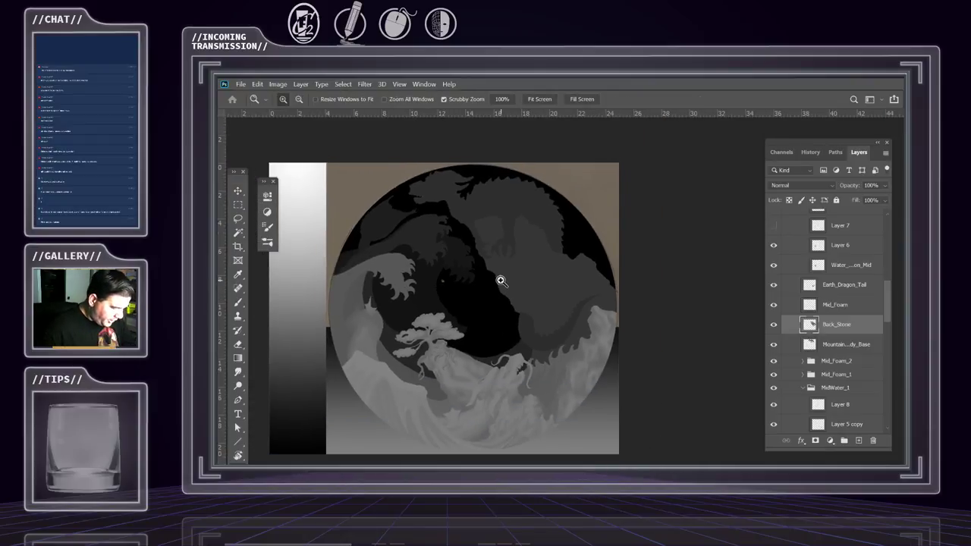
left_click(570, 308, "alt")
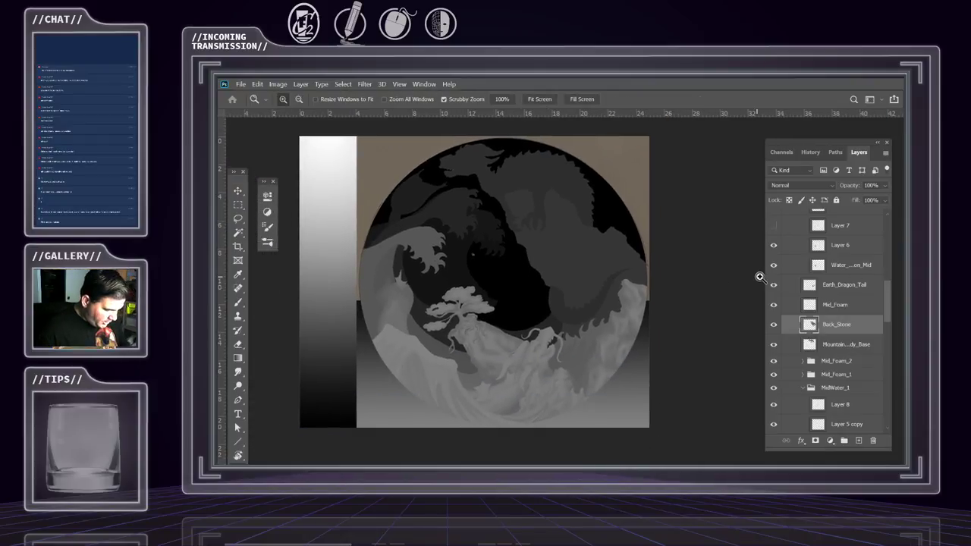
scroll(810, 286, "up", 5)
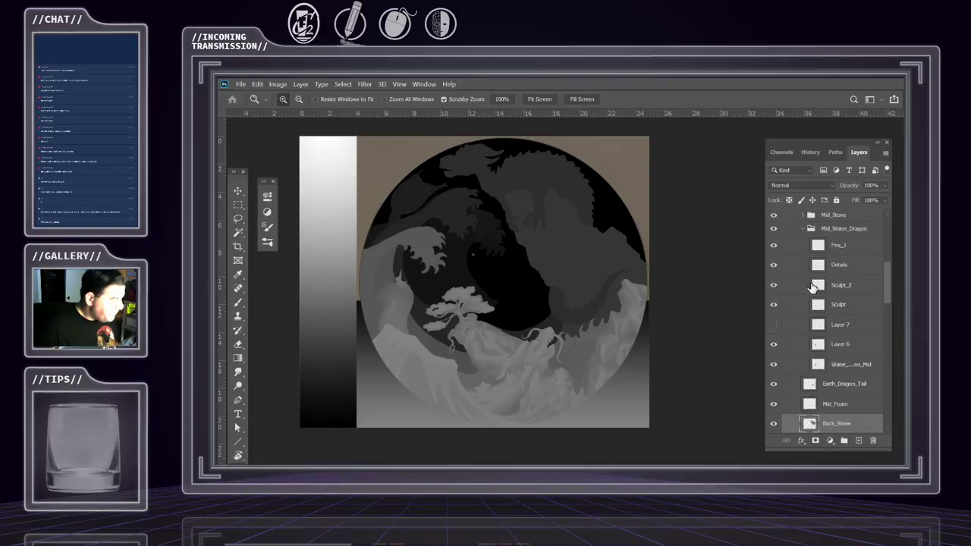
scroll(823, 310, "up", 5)
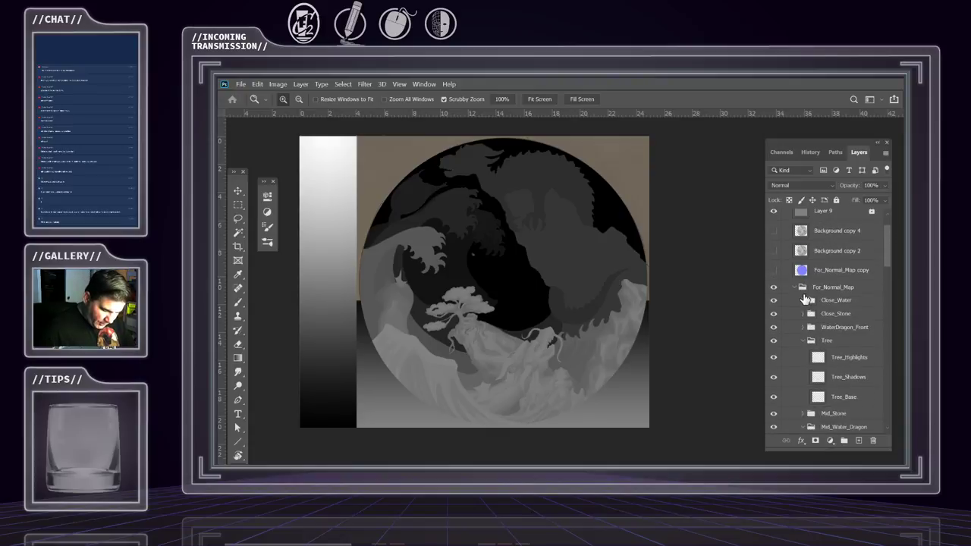
Toggle Background copy 4 on and off, leaving it hidden
left_click(773, 272)
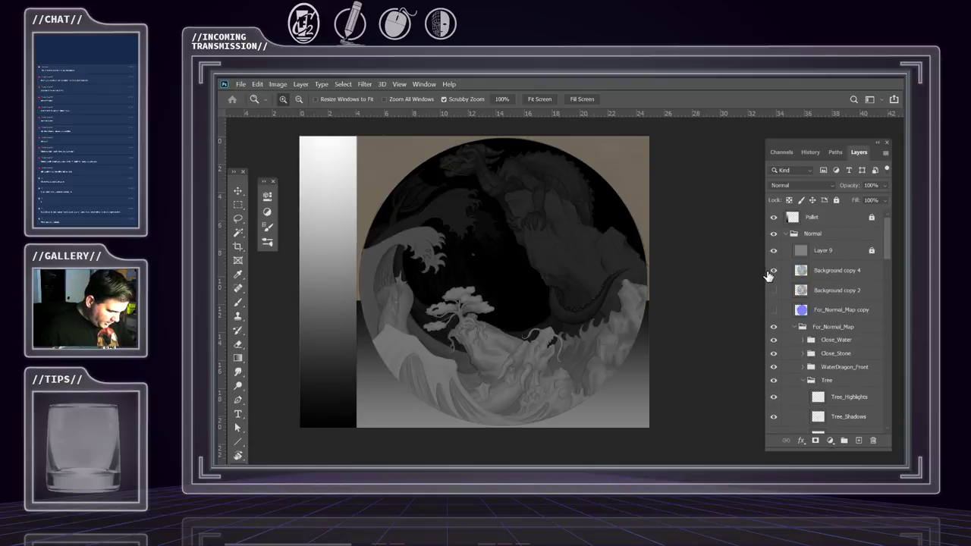
left_click(825, 273)
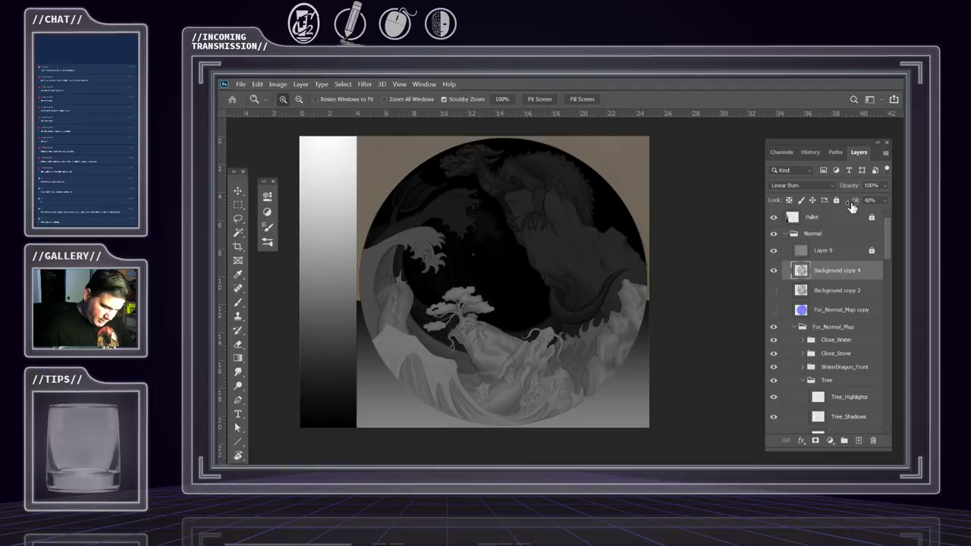
left_click(773, 271)
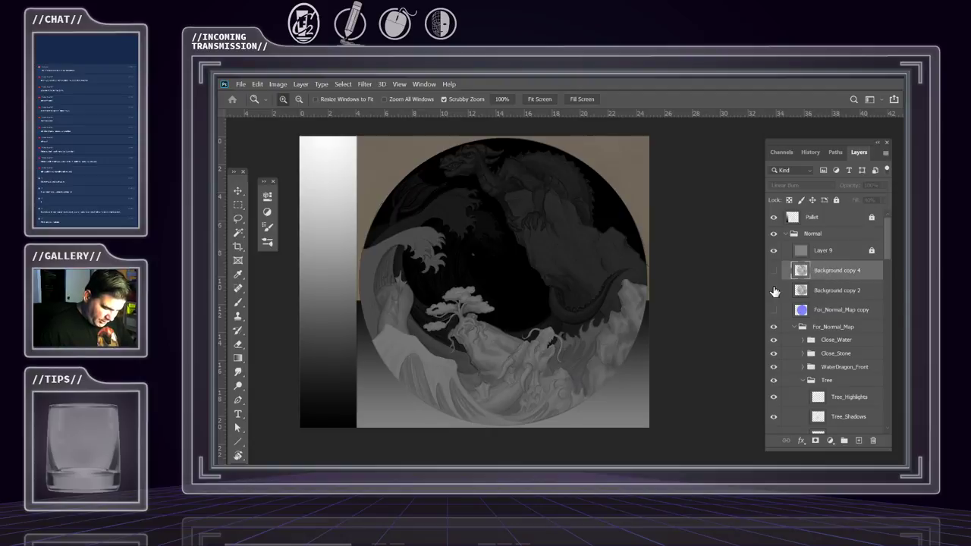
left_click(574, 294)
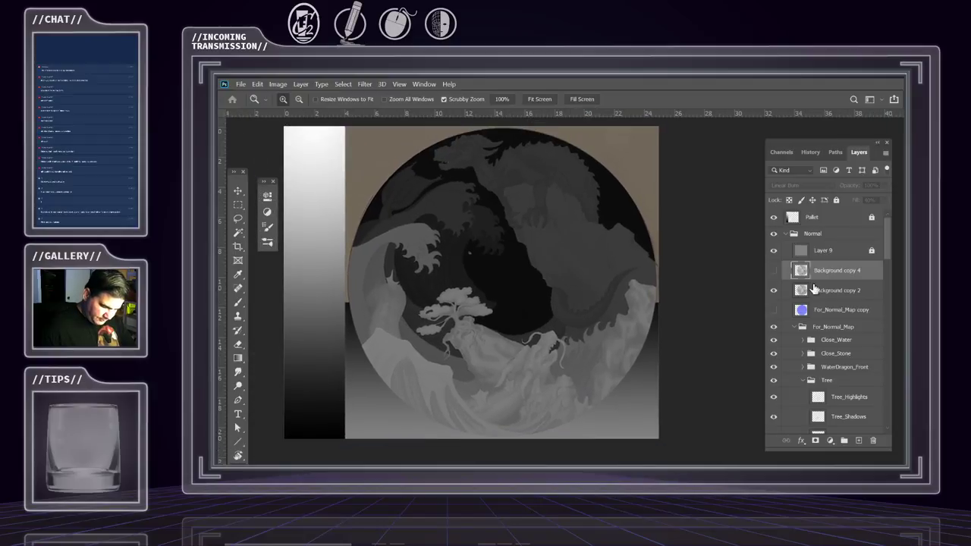
Set Background copy 2's fill to 100%
left_click(834, 296)
left_click(882, 201)
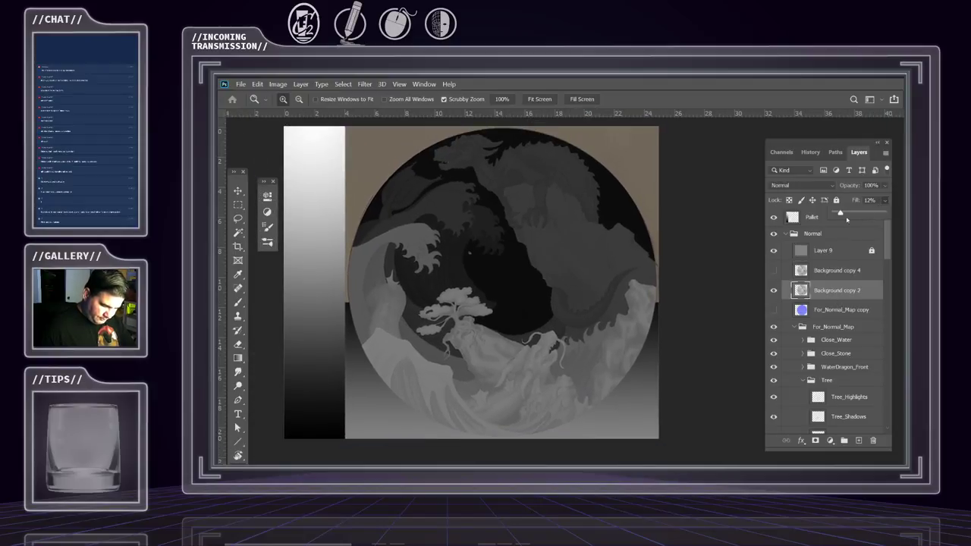
left_click_drag(841, 215, 903, 220)
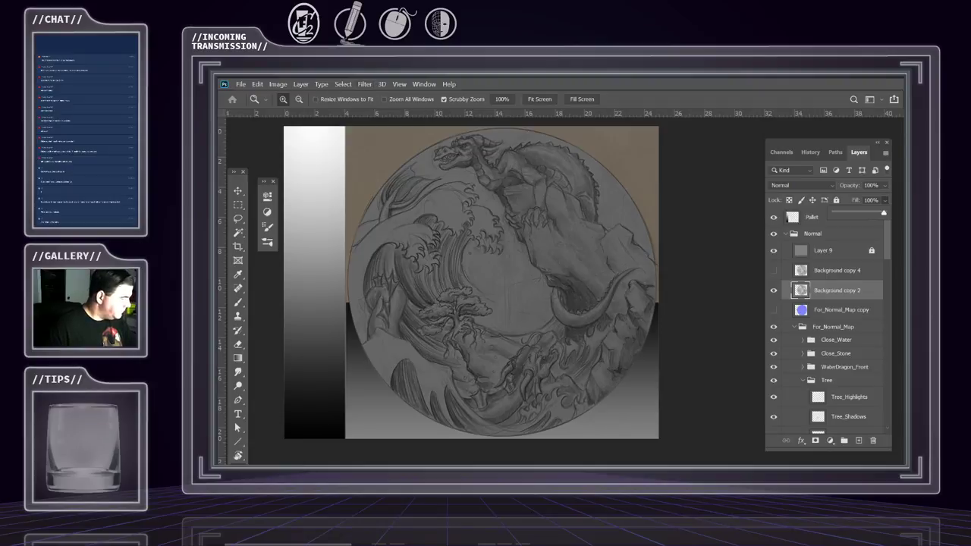
Confirm the fill setting and switch to the Firefox Google Images search for 'tsuba'
key("Return")
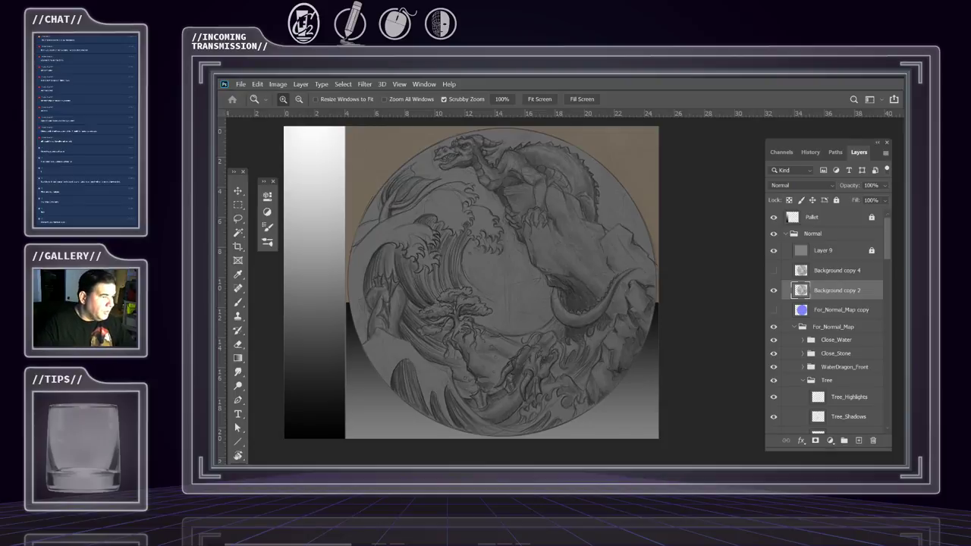
key("alt+Tab")
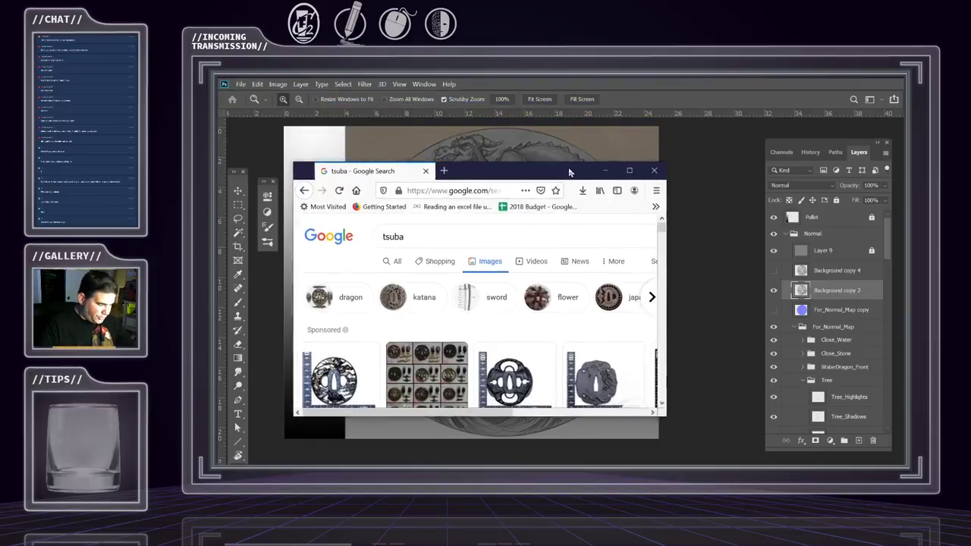
Maximize Firefox, preview several tsuba results, and open the AliExpress Tsuba Copper Guard page
left_click(630, 172)
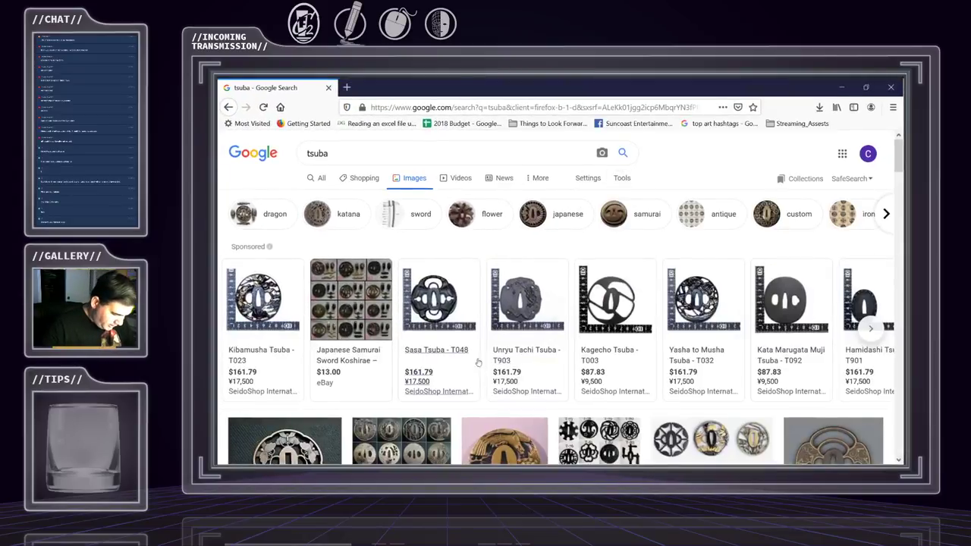
scroll(505, 285, "down", 3)
scroll(506, 286, "down", 2)
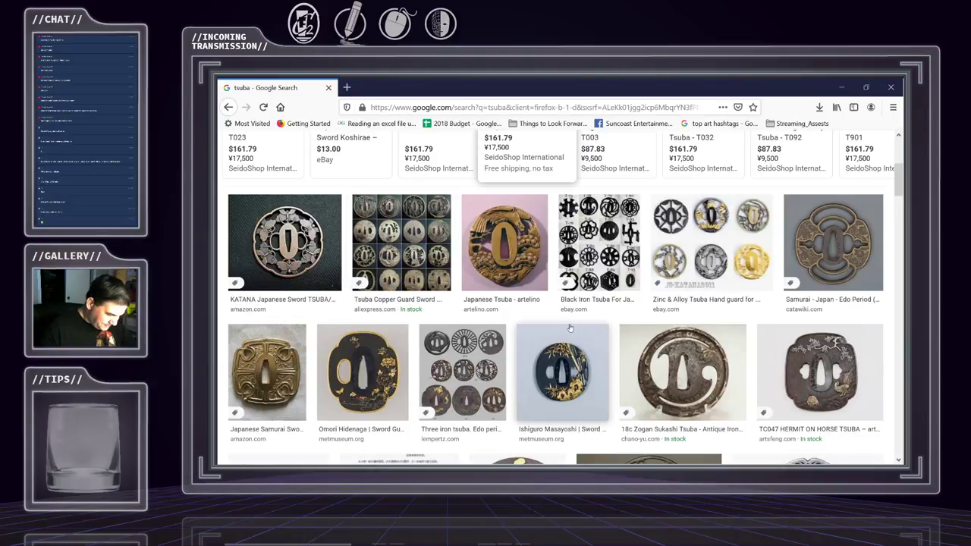
left_click(404, 385)
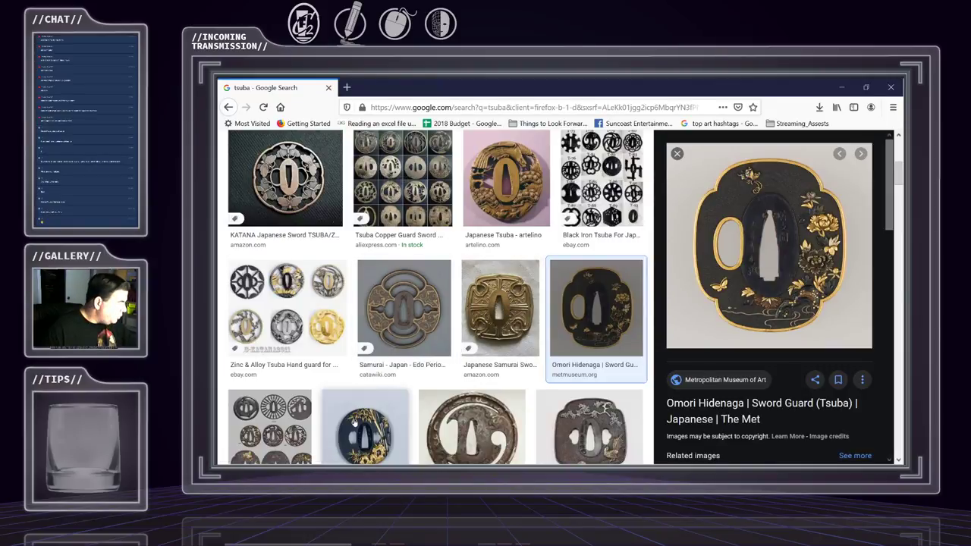
left_click(293, 207)
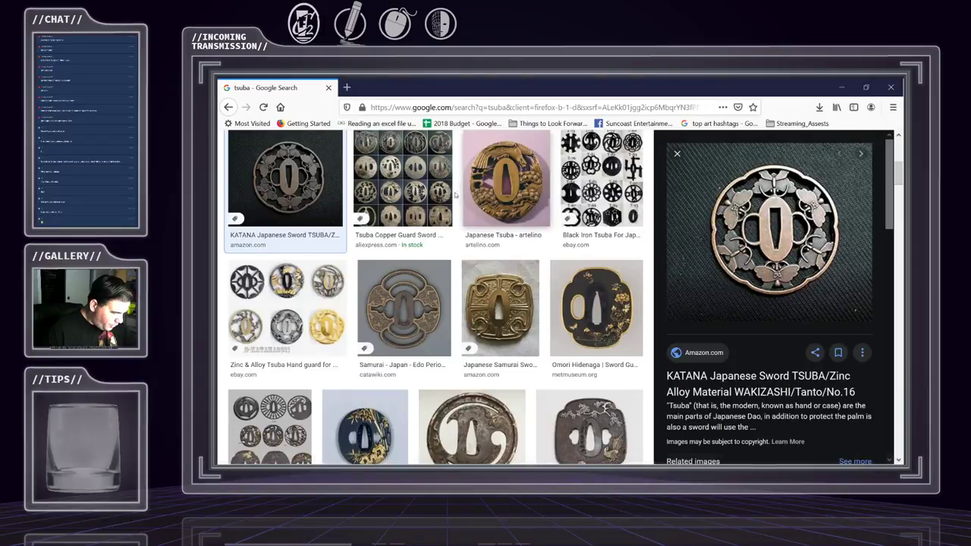
left_click(422, 193)
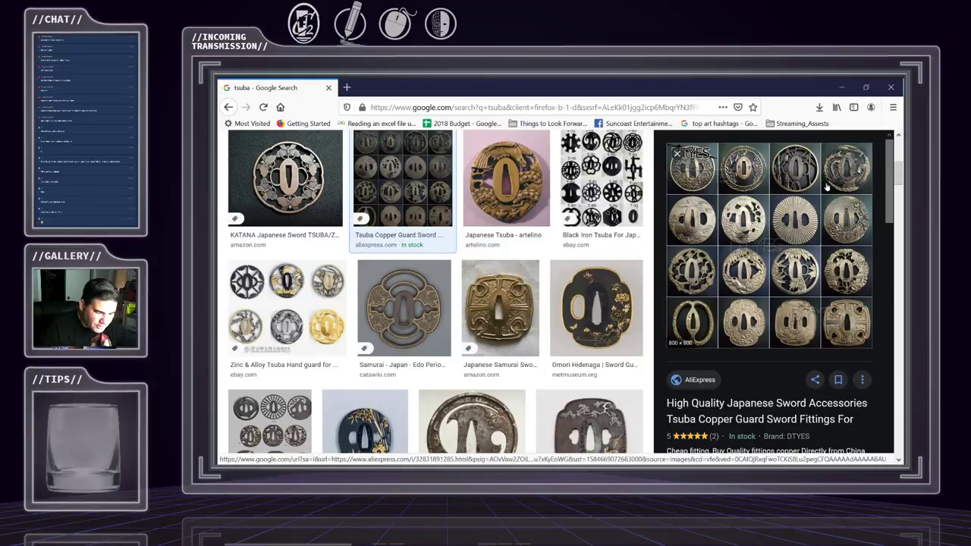
left_click(855, 179)
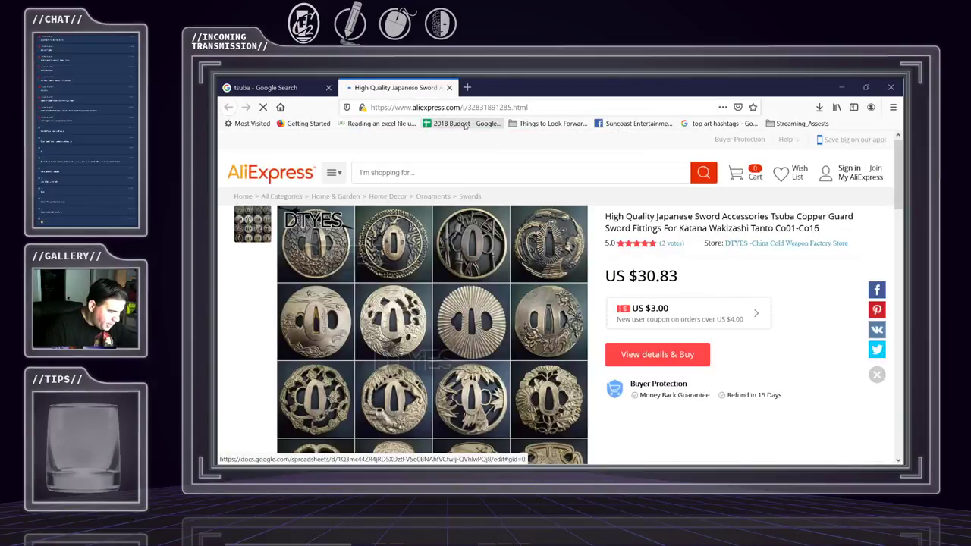
Close the AliExpress tab and preview the Amazon dragon copper fitting set result
scroll(472, 220, "down", 3)
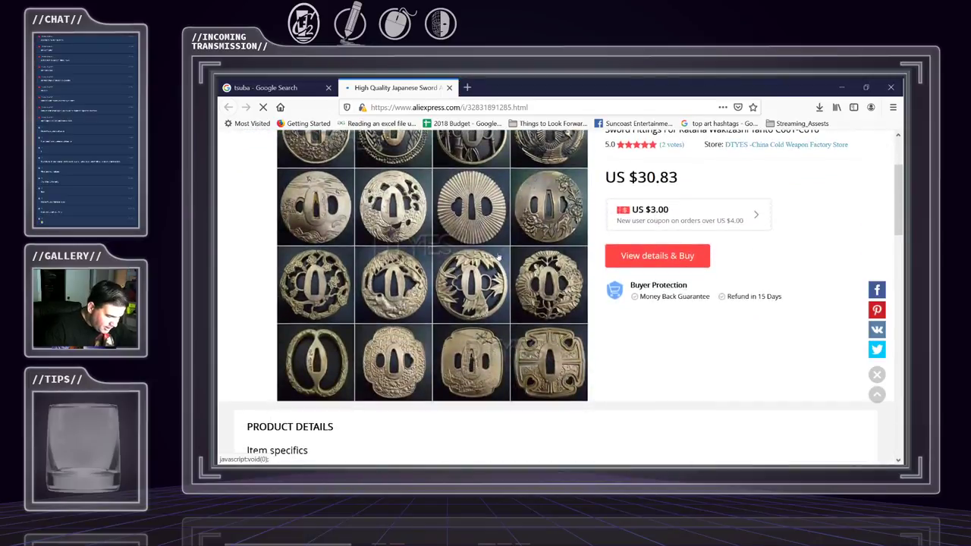
left_click(449, 88)
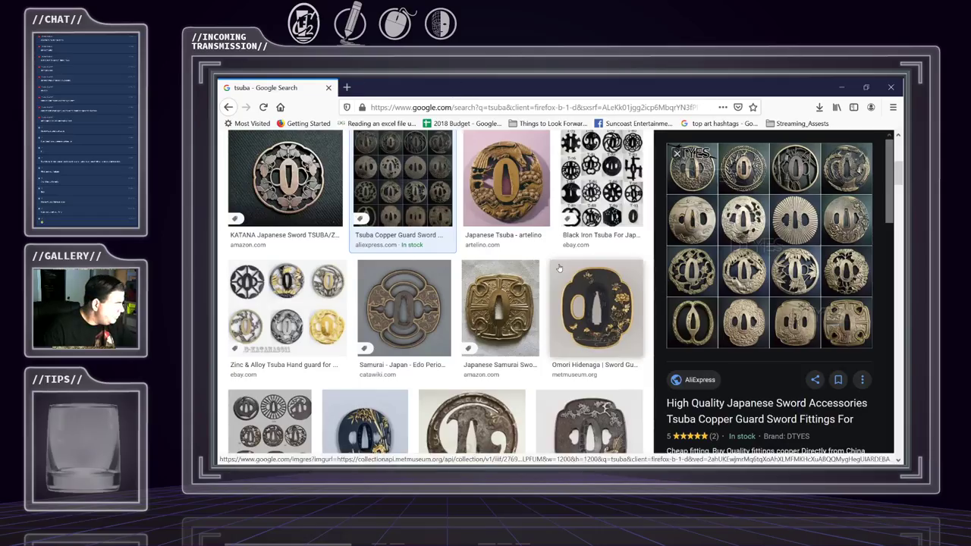
scroll(489, 321, "down", 2)
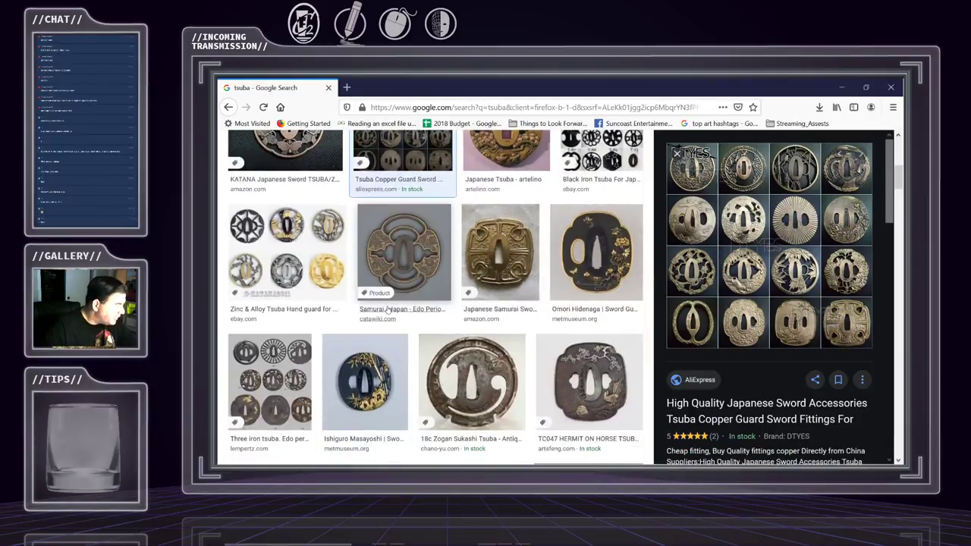
scroll(394, 325, "down", 3)
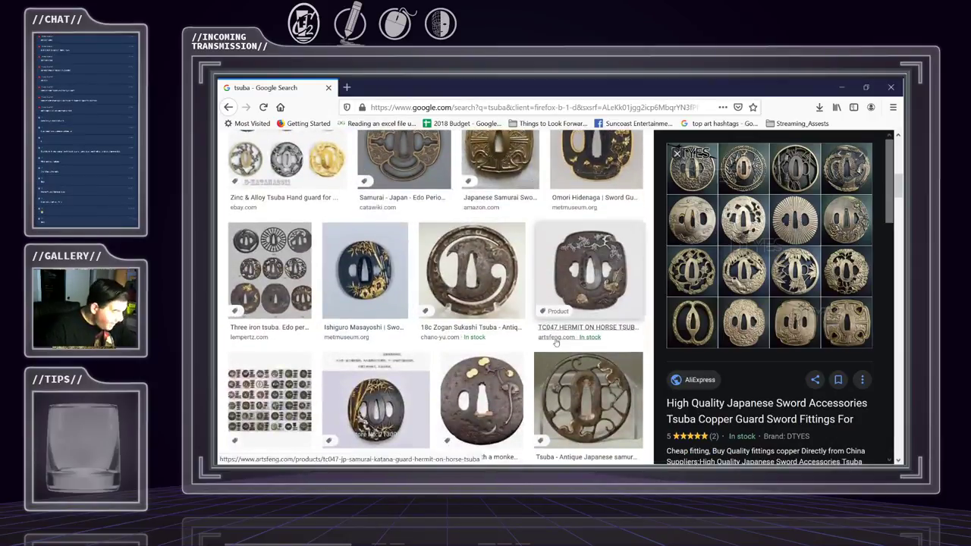
scroll(552, 351, "down", 4)
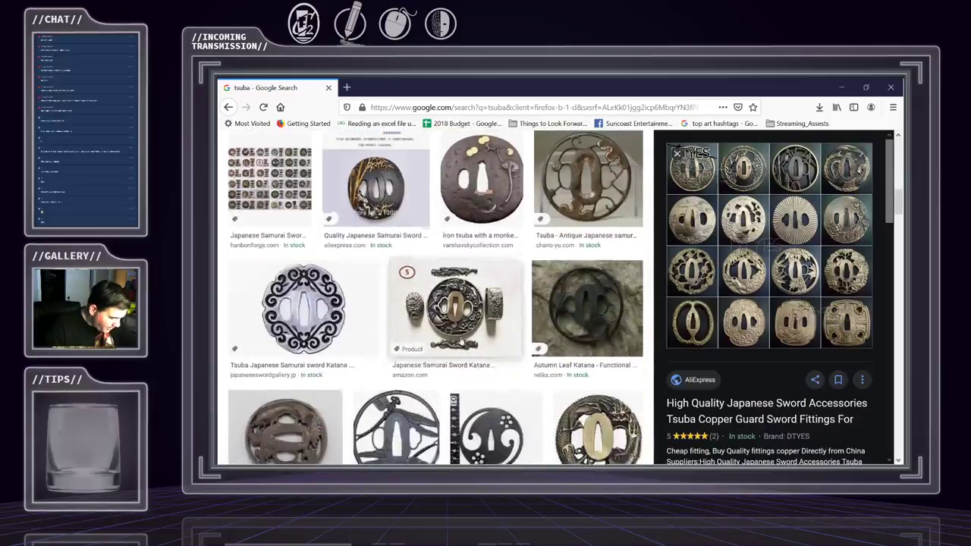
left_click(456, 315)
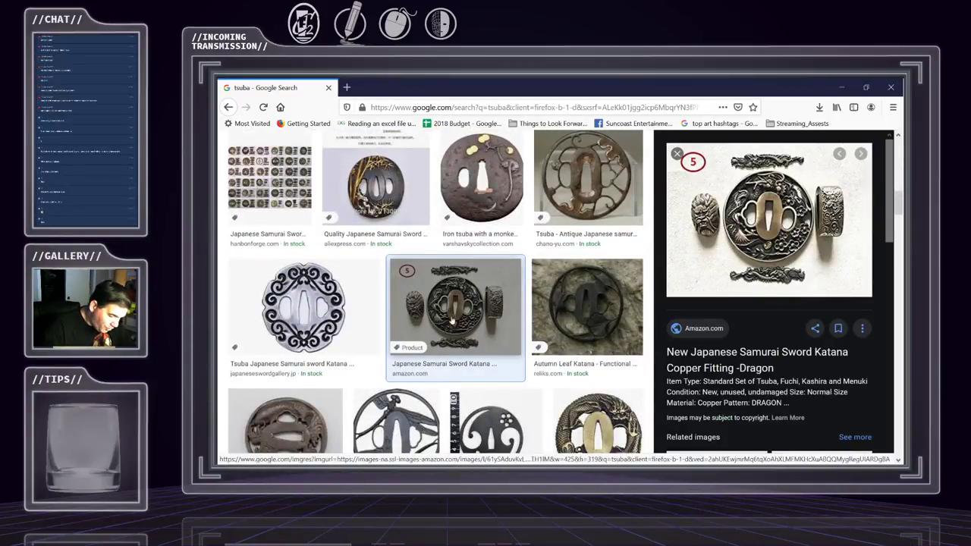
Preview the Outfit4Events Tsuba Dragon sword guard priced at €19.00
scroll(452, 322, "down", 2)
left_click(598, 334)
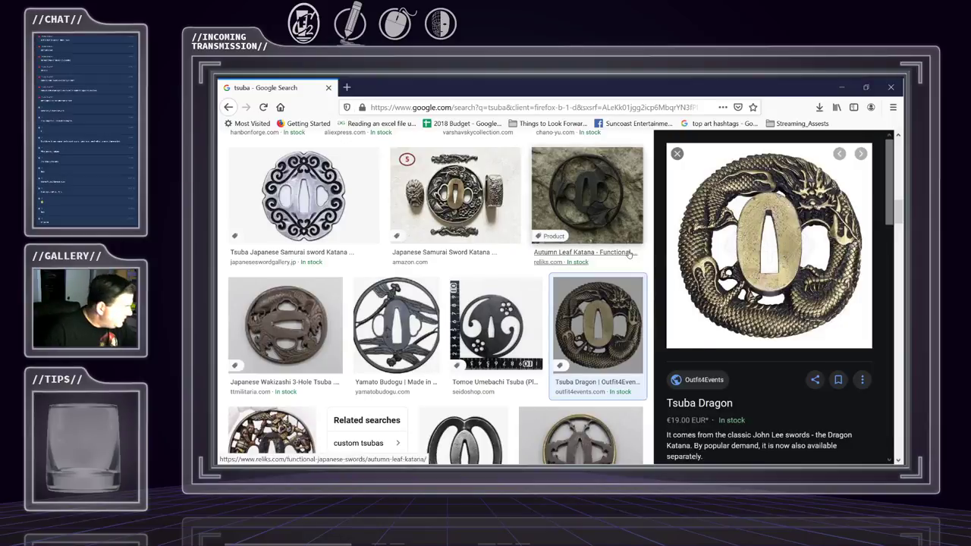
scroll(436, 298, "down", 3)
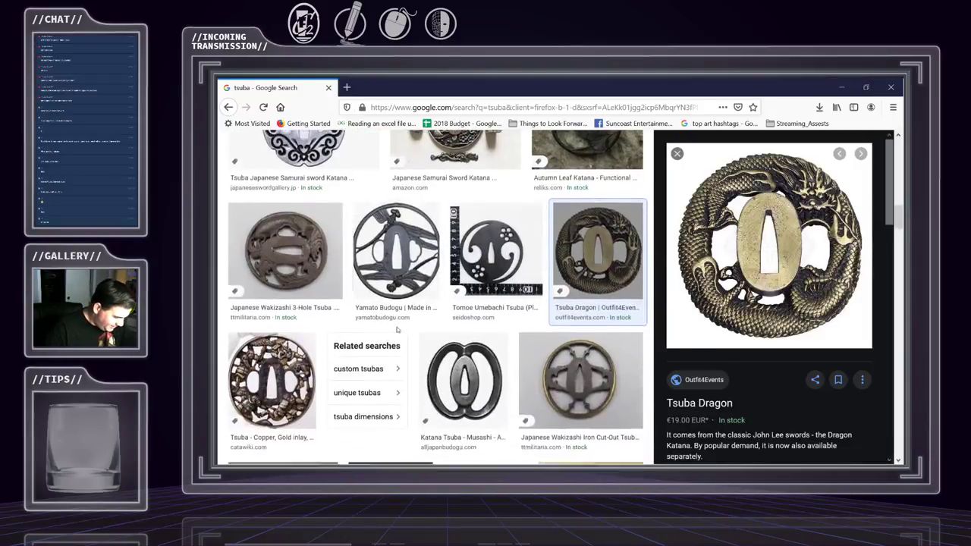
Preview the copper and gold inlay tsuba, then the Ronin Katana RK Tsuba Set Z-6 at $25.00
left_click(269, 330)
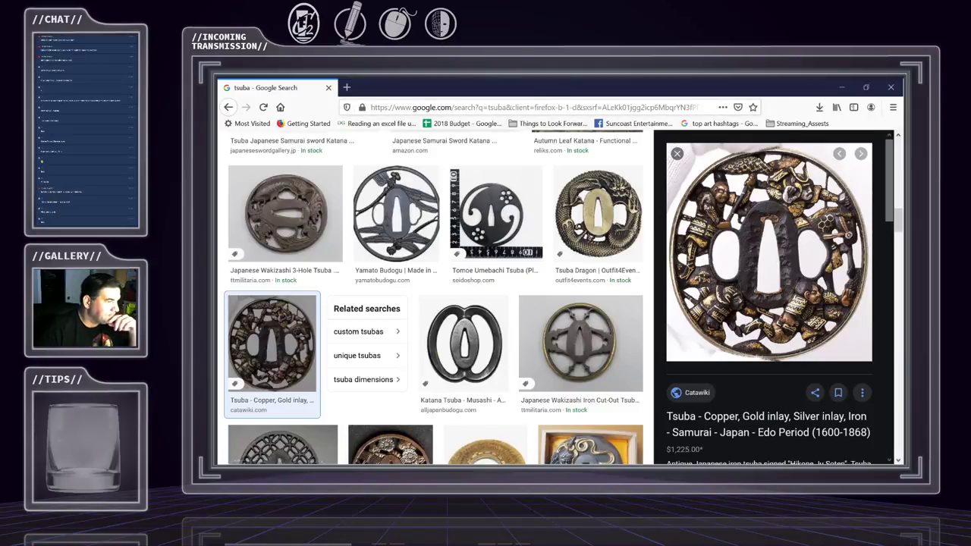
scroll(485, 271, "down", 3)
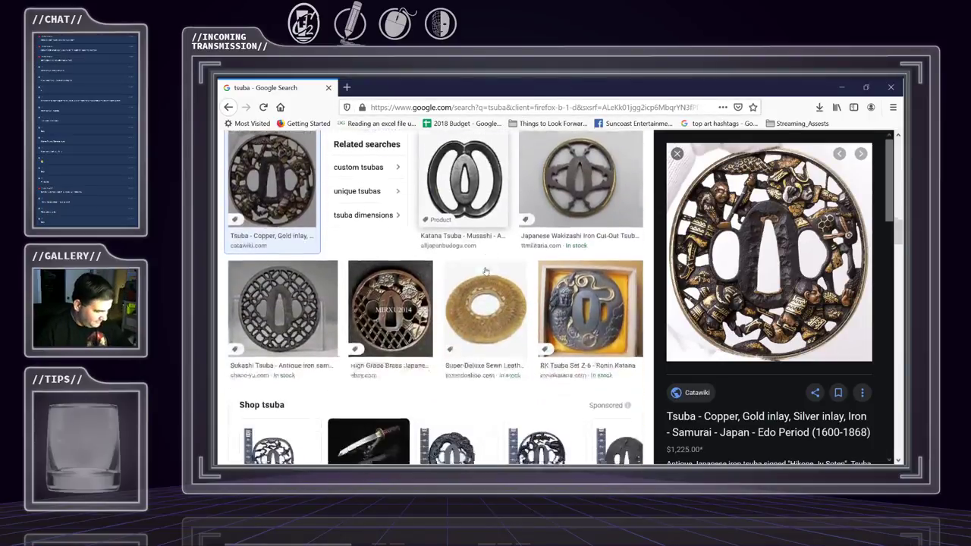
scroll(485, 270, "down", 1)
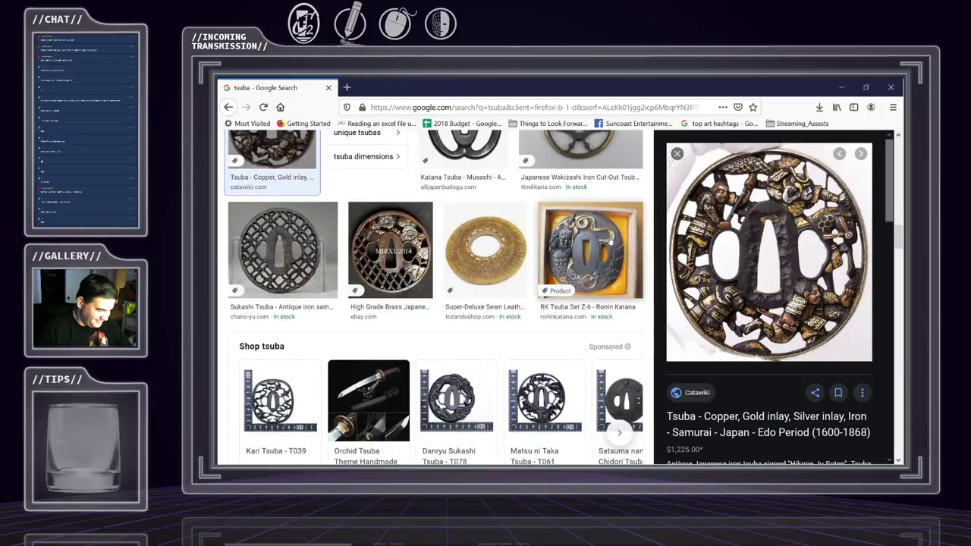
left_click(594, 242)
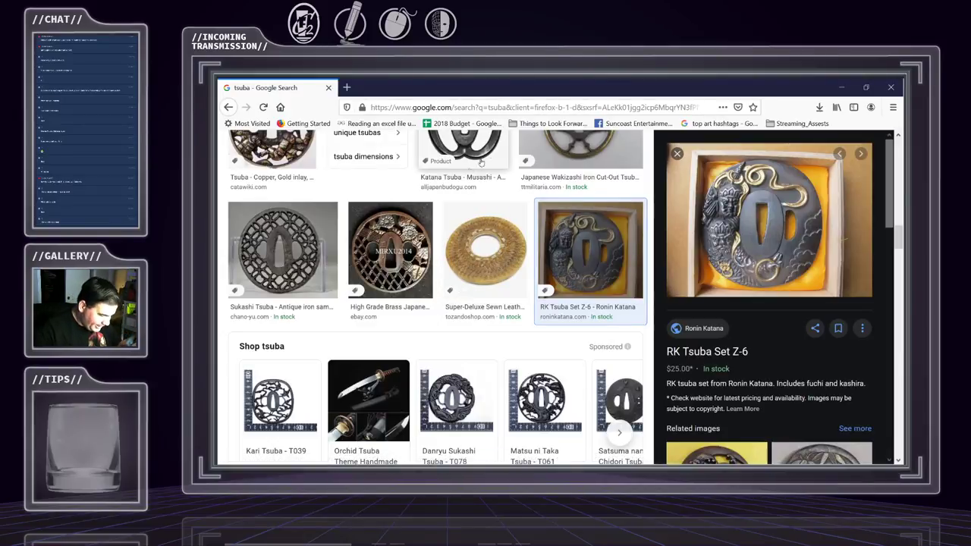
Return to Photoshop and hide Layer 9 so the pencil sketch of the tsuba shows brightly
key("alt+Tab")
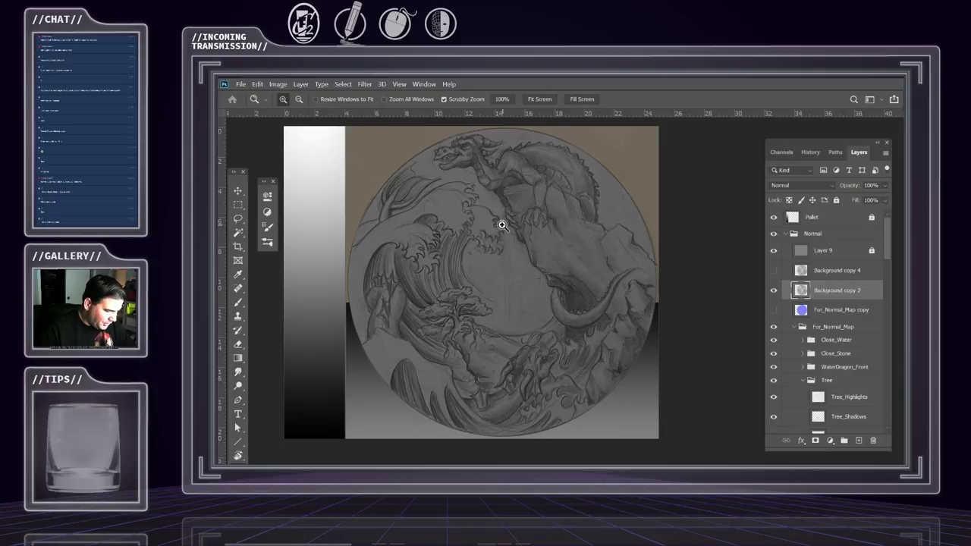
left_click_drag(500, 221, 516, 218)
left_click(774, 250)
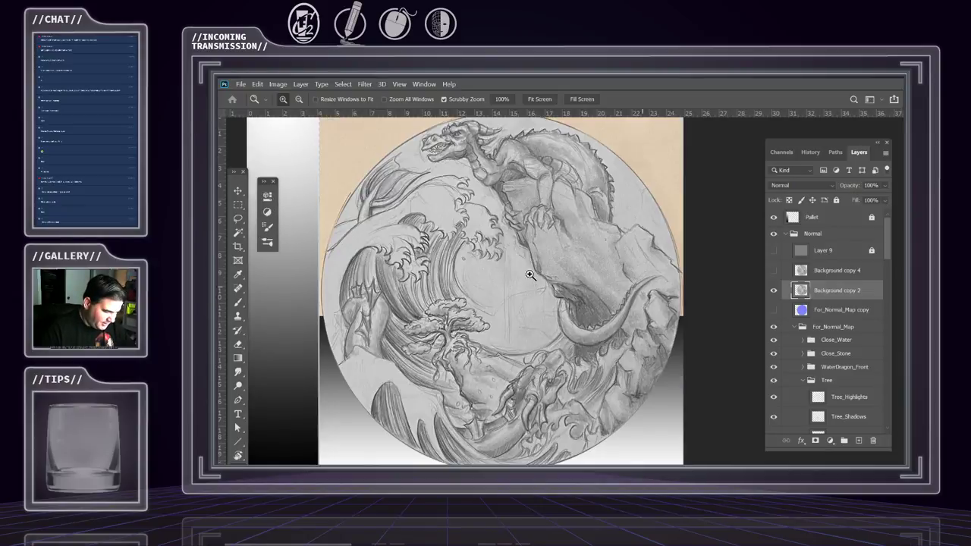
left_click_drag(552, 283, 537, 280)
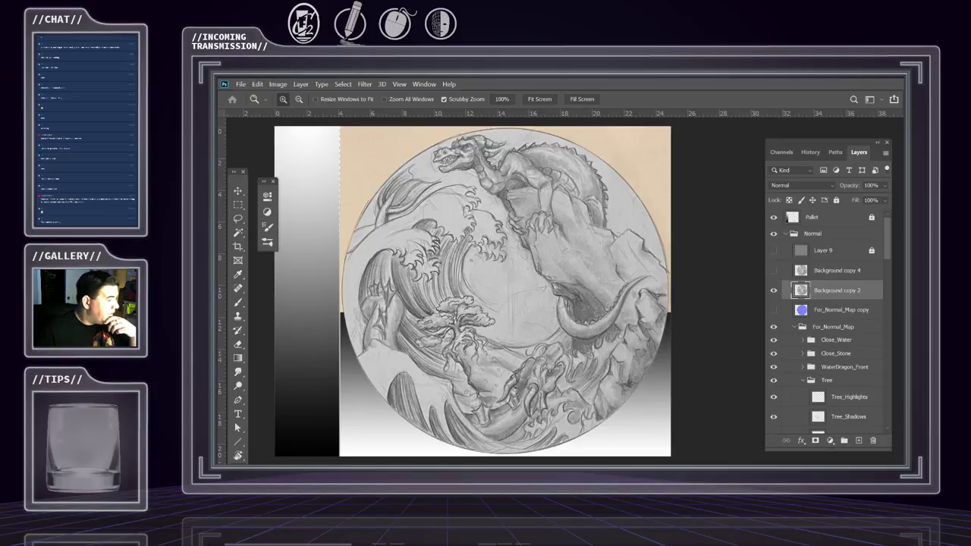
Hide Background copy 2 to reveal the grayscale dragon, bonsai and wave painting
left_click(773, 290)
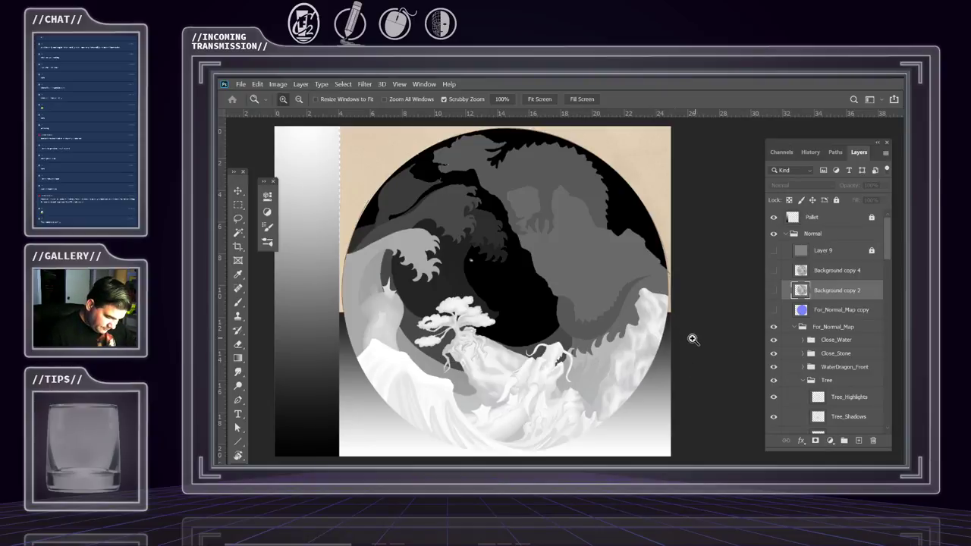
left_click(626, 313)
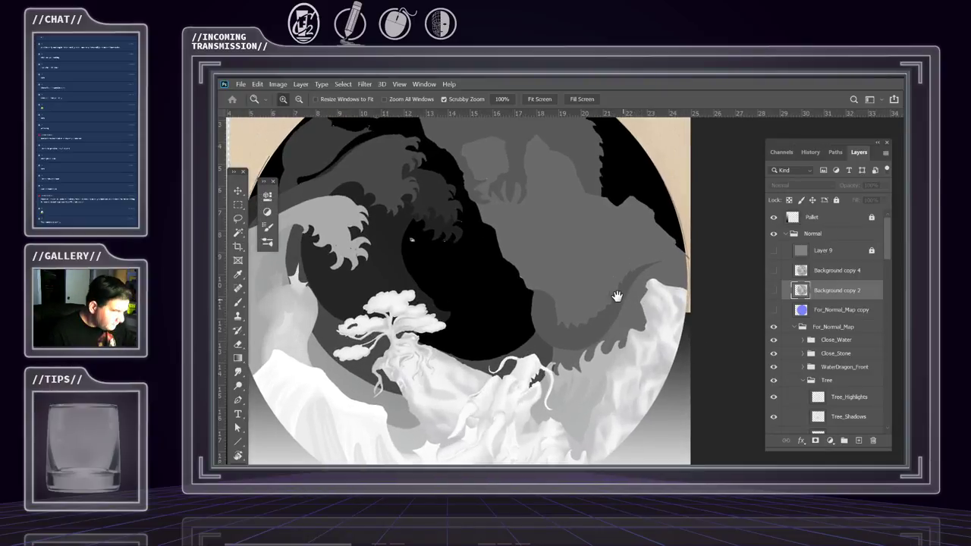
left_click_drag(606, 290, 618, 334)
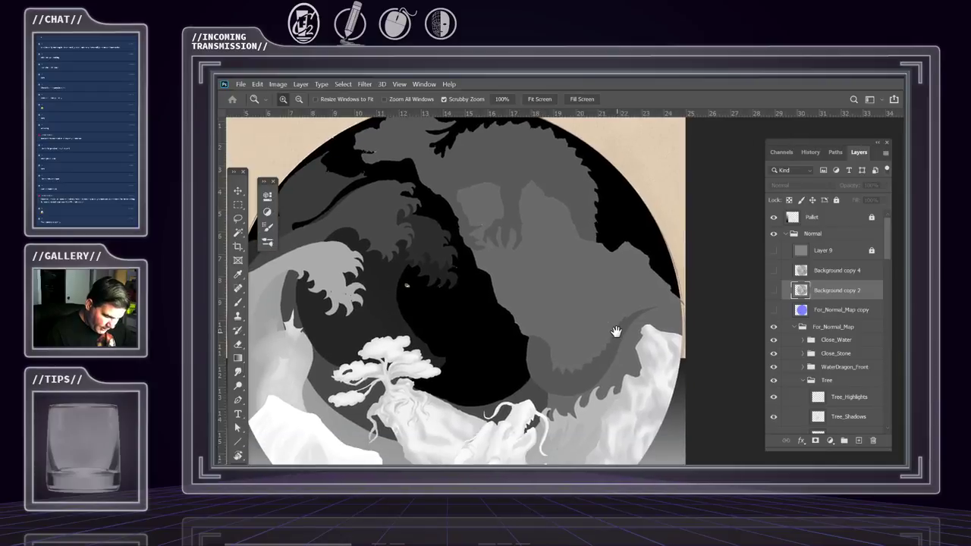
Select the Earth_Dragon_Tail layer by auto-selecting the dragon with the Move tool
key("v")
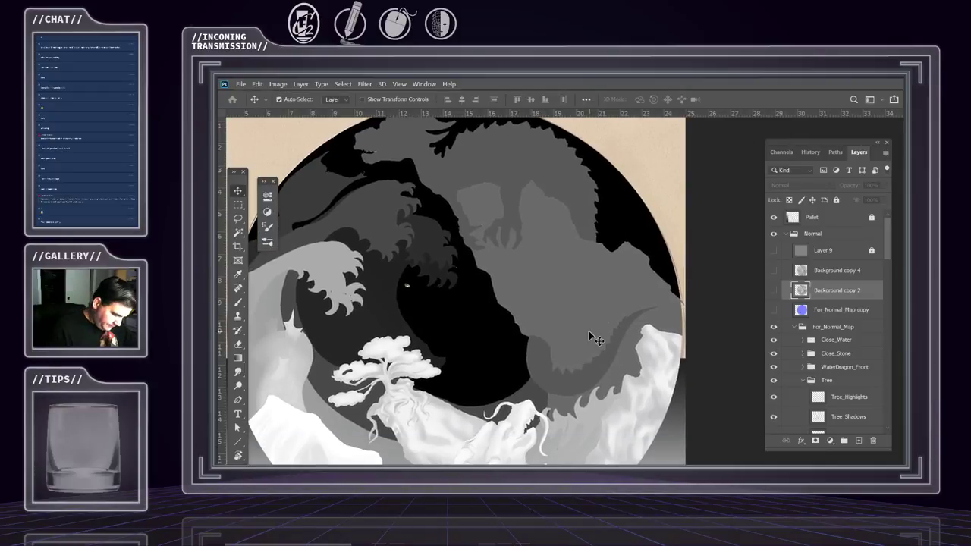
left_click(558, 373)
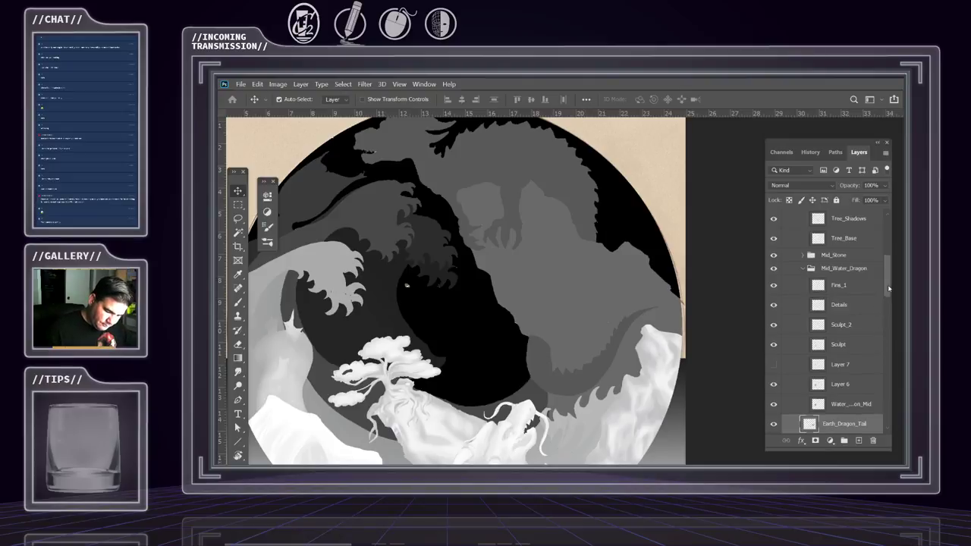
scroll(881, 311, "down", 3)
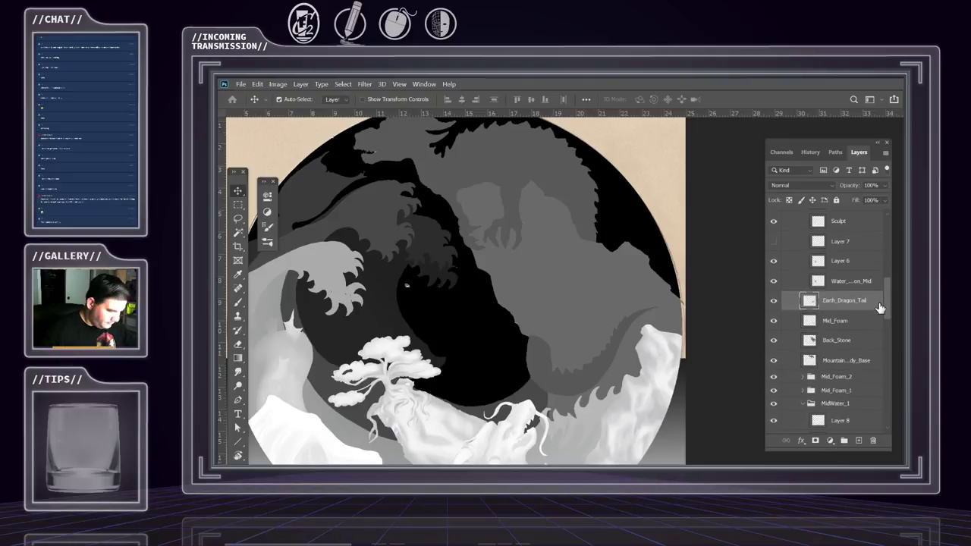
Apply Hue/Saturation Lightness +8 to Earth_Dragon_Tail, after trying +11
left_click(279, 84)
mouse_move(282, 112)
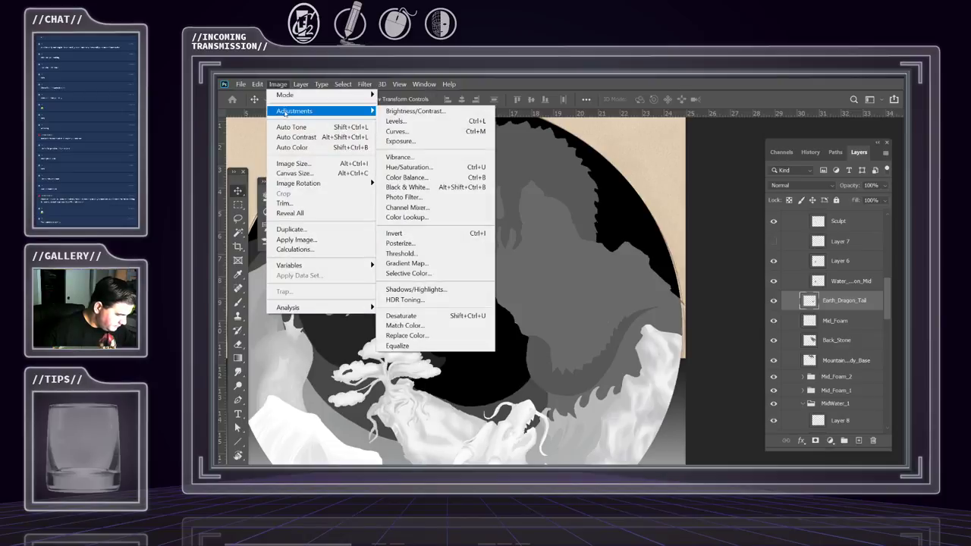
left_click(409, 167)
left_click_drag(530, 140, 800, 145)
left_click_drag(800, 271, 804, 270)
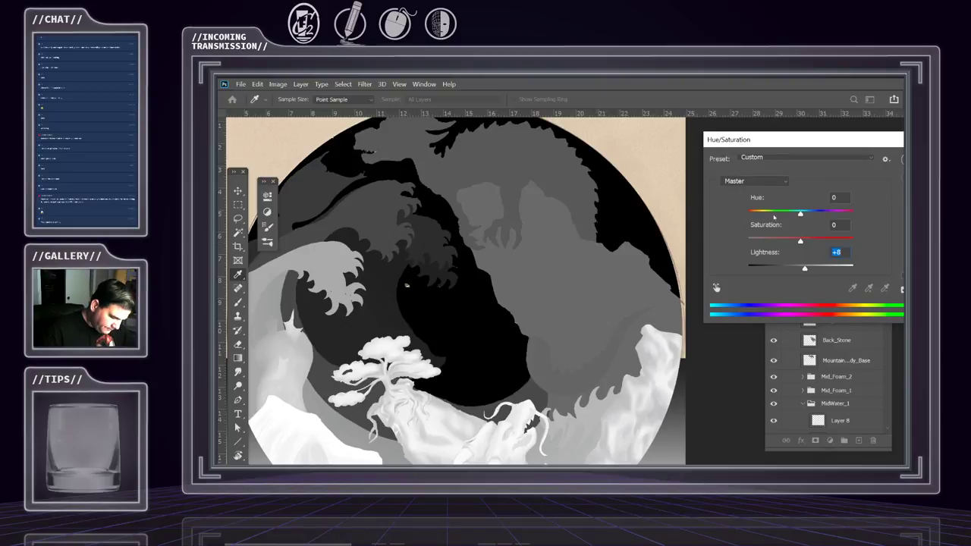
left_click_drag(804, 268, 803, 269)
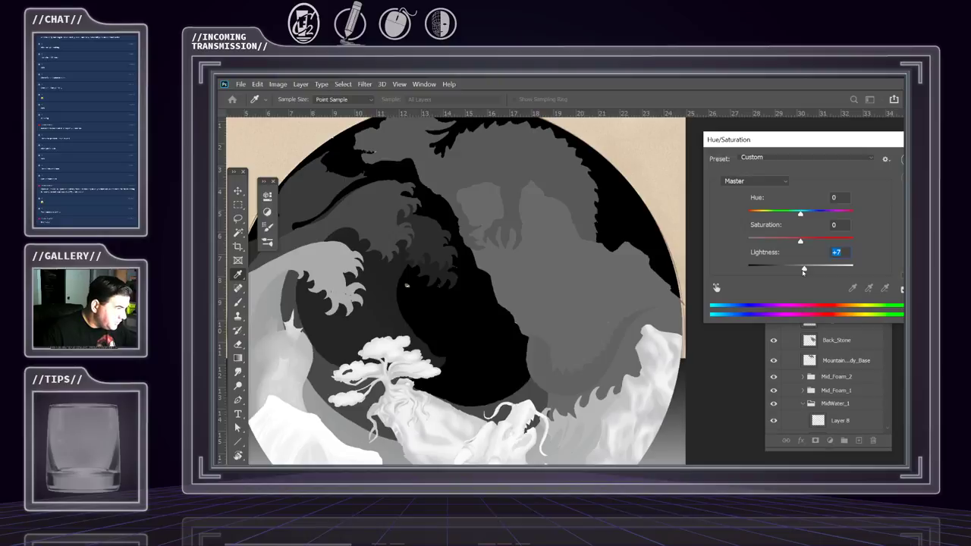
left_click_drag(805, 272, 805, 269)
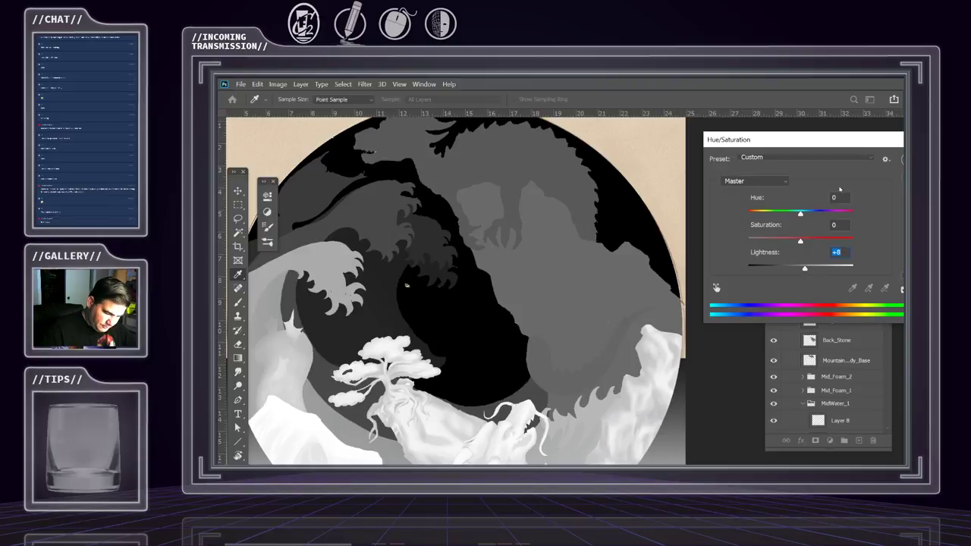
left_click_drag(857, 143, 760, 143)
left_click(826, 159)
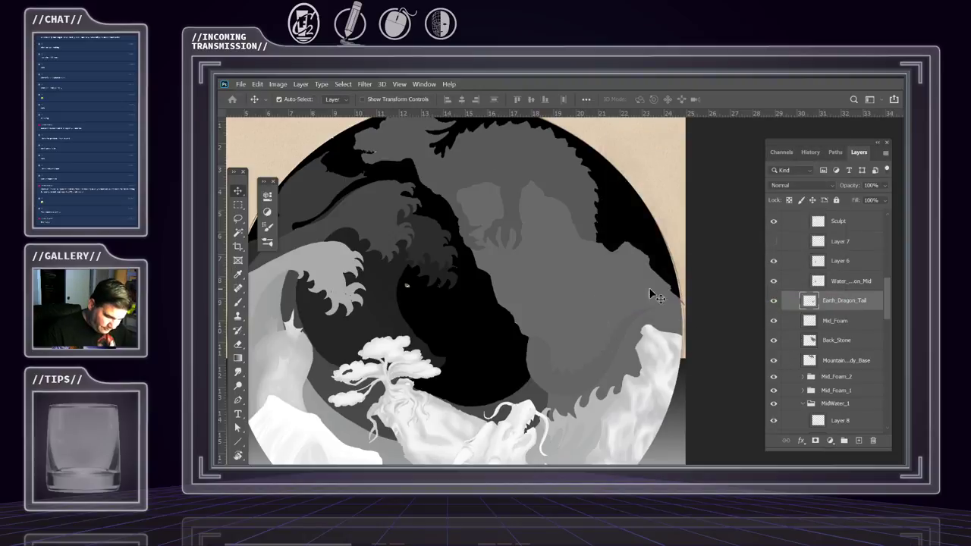
Select the Mountain base layer and bring up the Image > Adjustments menu
left_click(528, 165)
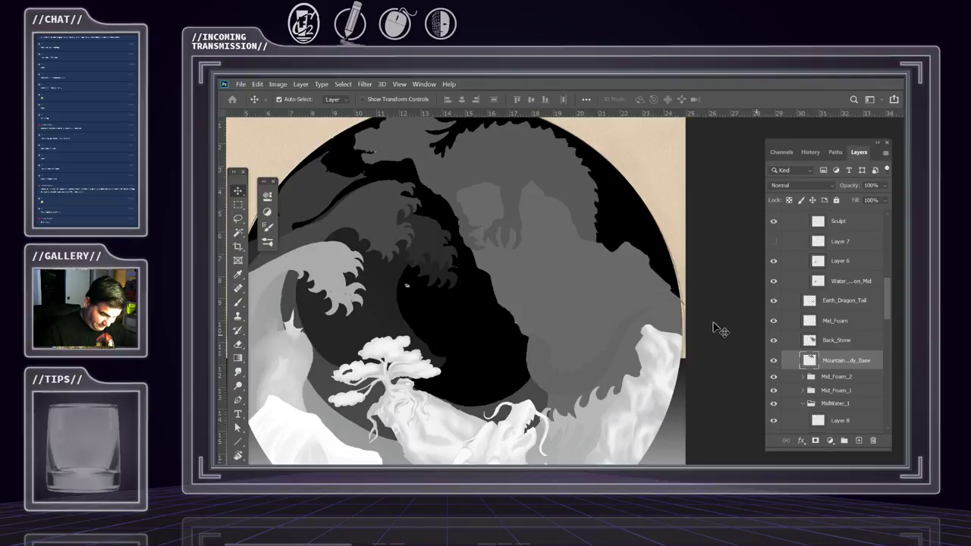
left_click(277, 85)
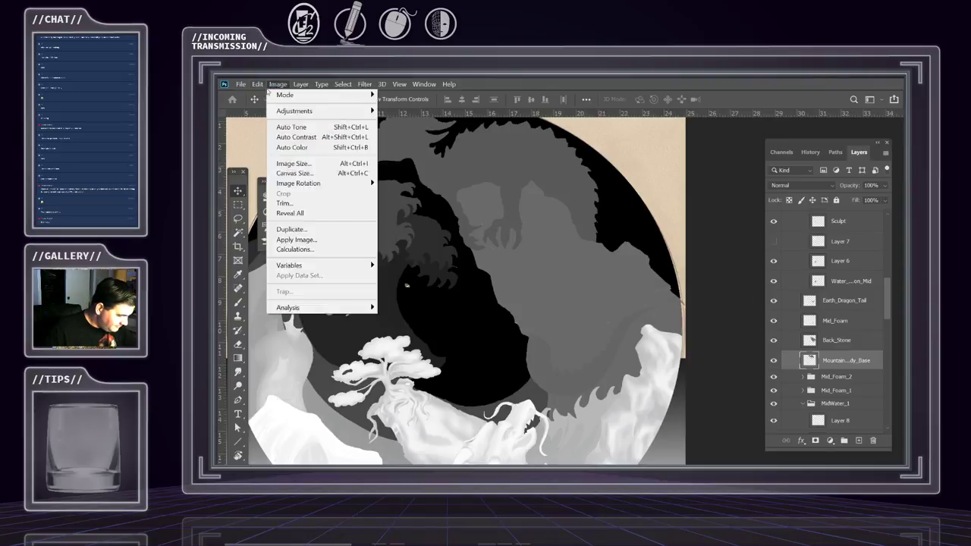
mouse_move(257, 85)
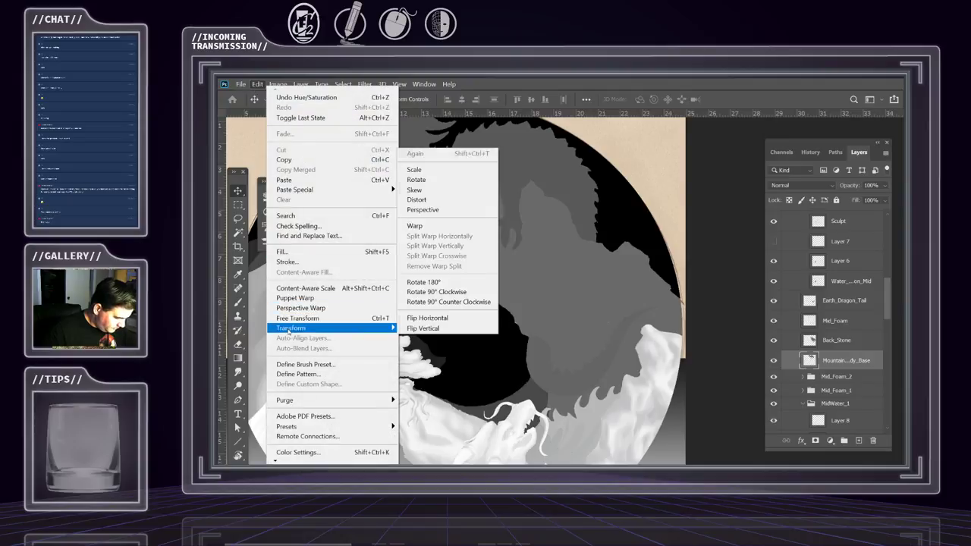
mouse_move(289, 329)
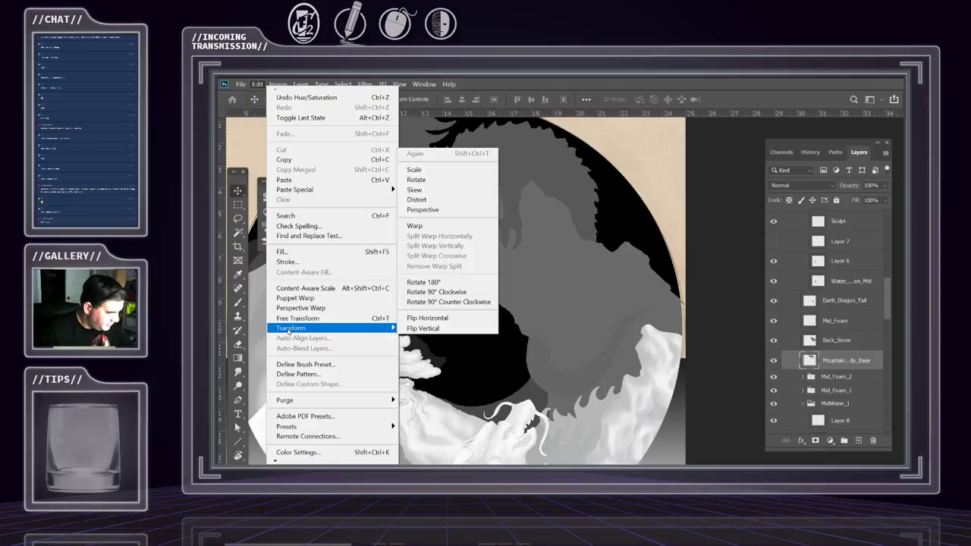
left_click(277, 84)
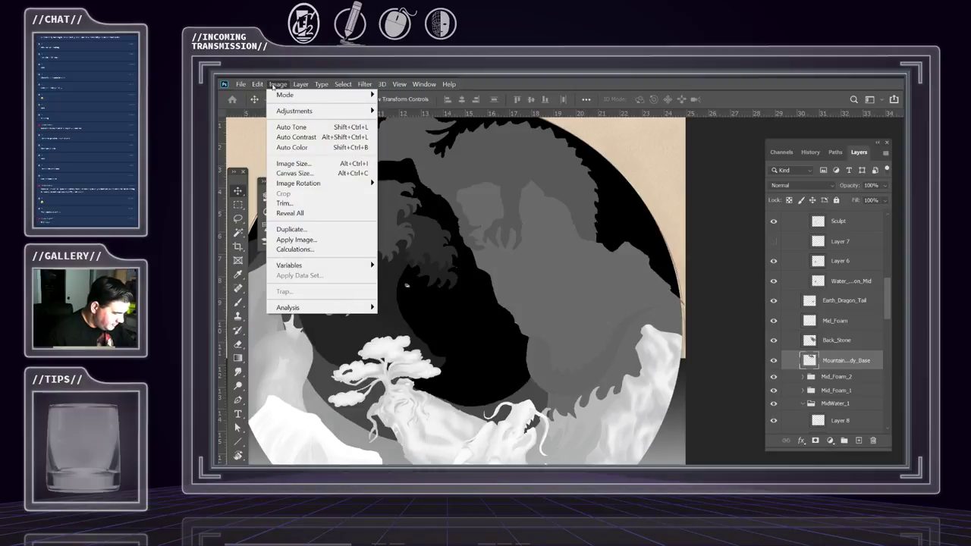
mouse_move(303, 111)
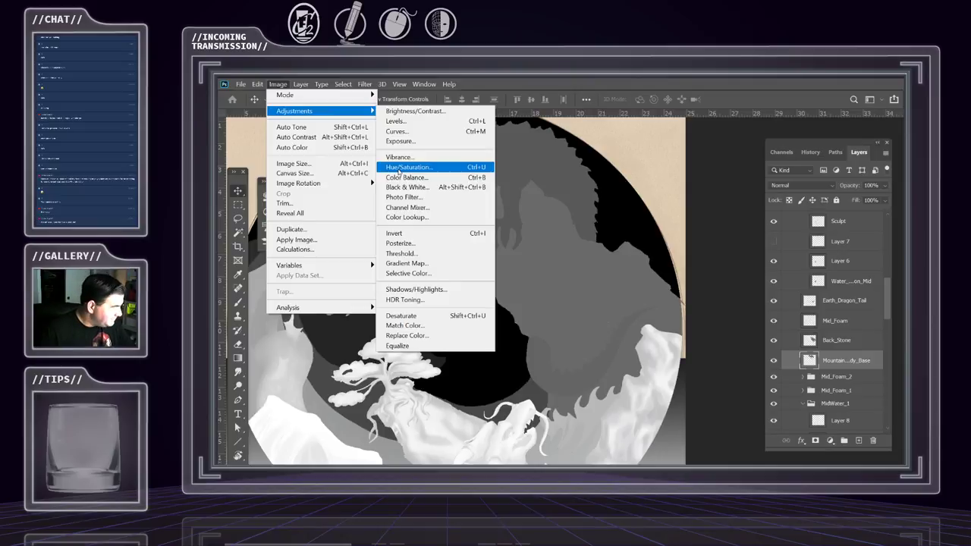
Brighten the mountain base layer with Hue/Saturation Lightness +6
left_click(399, 168)
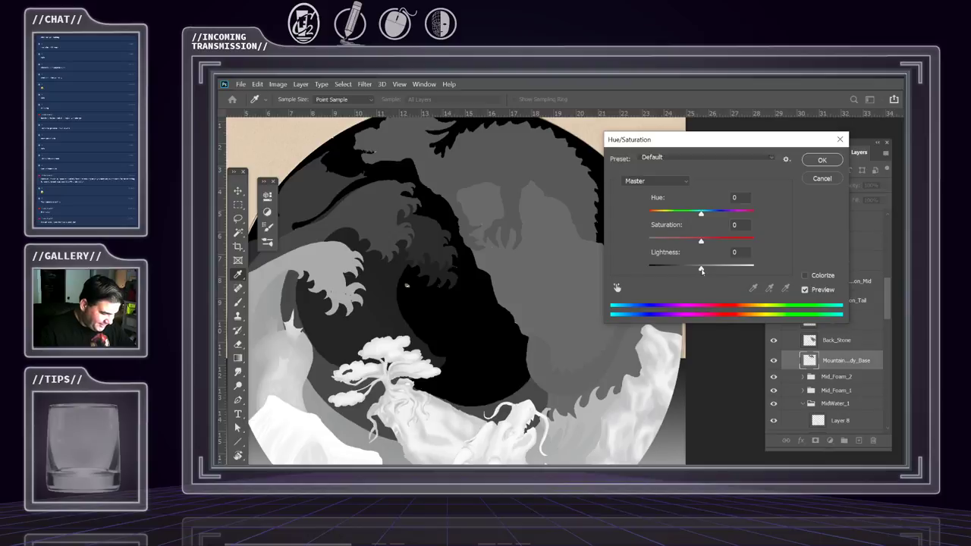
left_click_drag(701, 270, 703, 270)
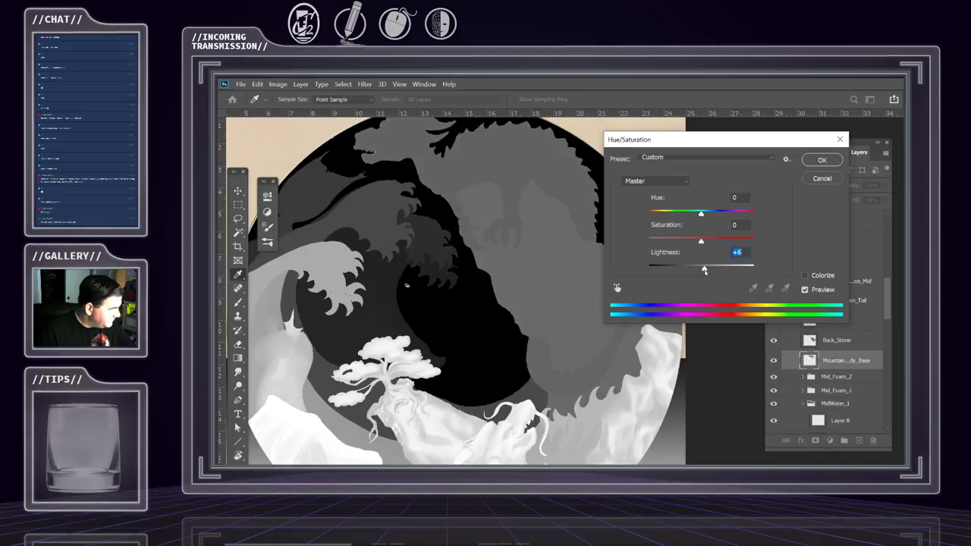
left_click(819, 161)
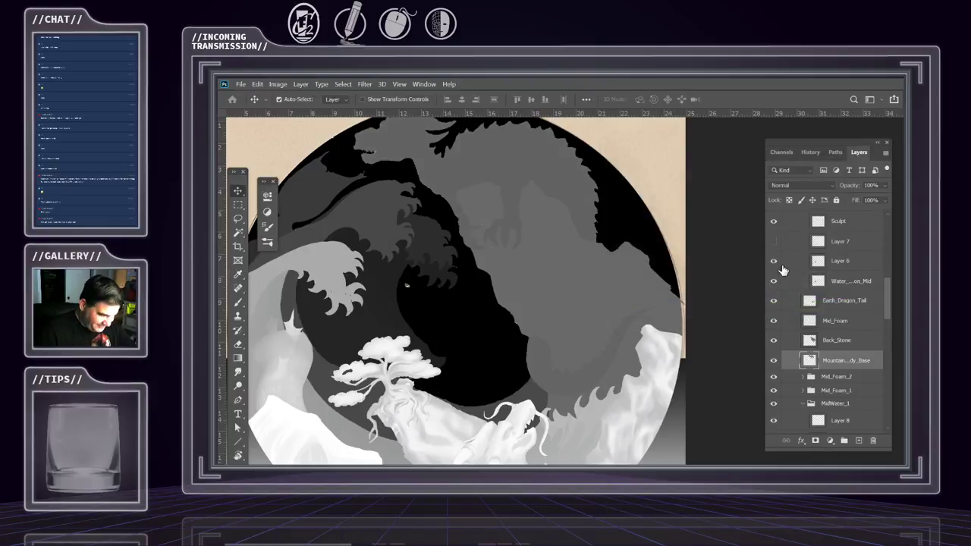
Save the document and switch to the Magic Wand tool
scroll(628, 277, "down", 1)
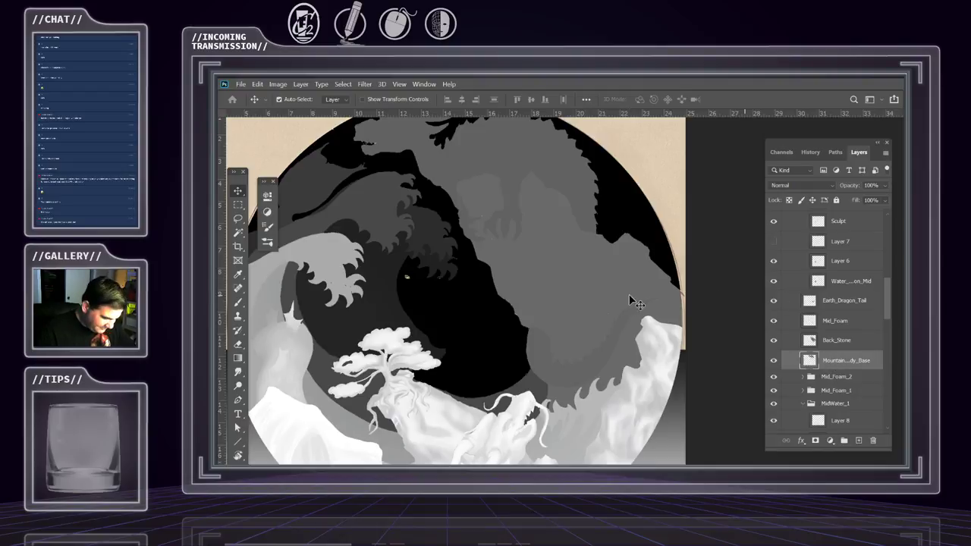
scroll(536, 309, "down", 1)
scroll(536, 308, "up", 5)
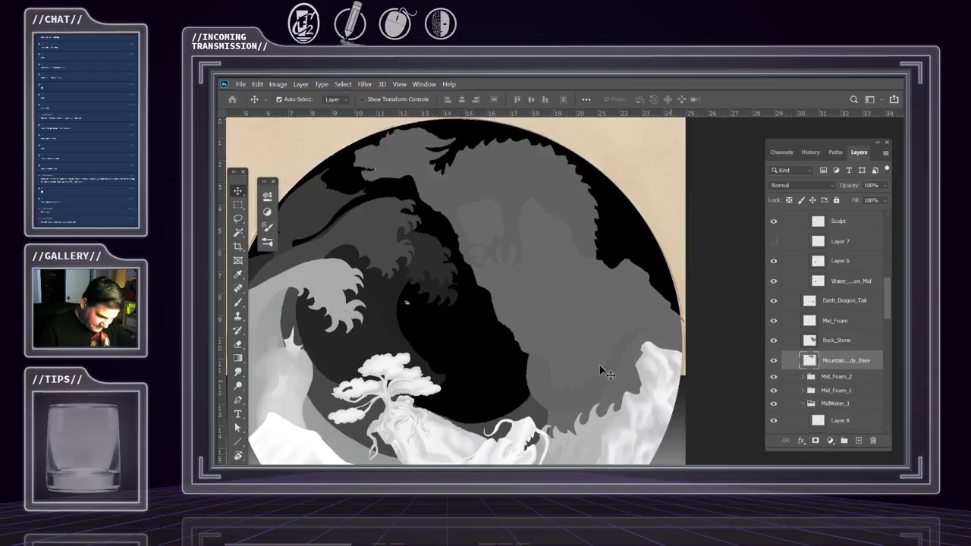
scroll(528, 316, "down", 1)
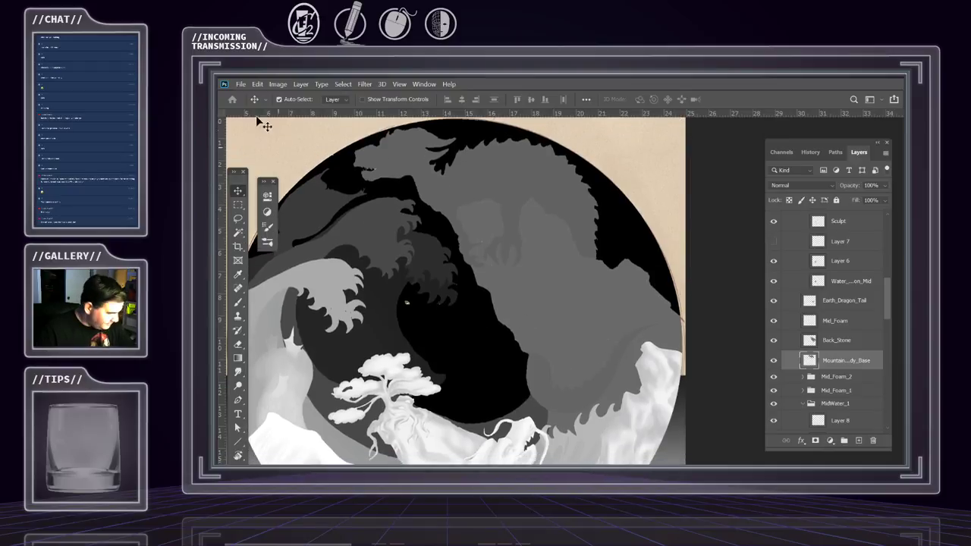
left_click(241, 85)
left_click(250, 201)
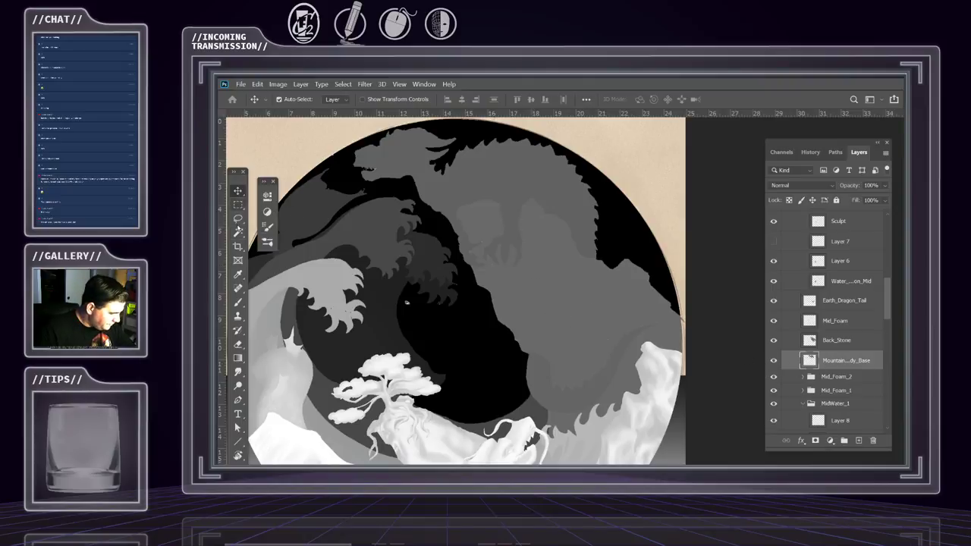
left_click(238, 231)
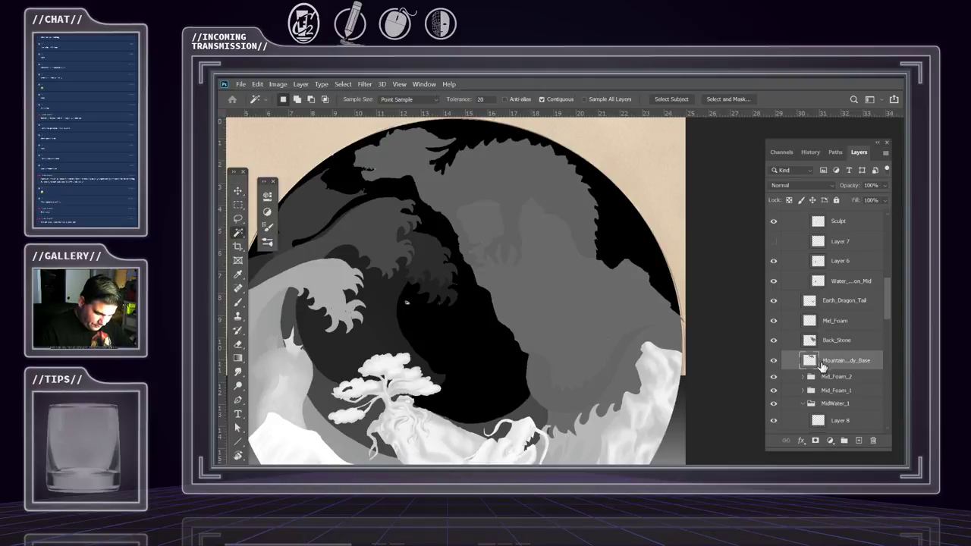
Select the grey dragon shape with the Magic Wand, briefly checking the Background copy 2 sketch
left_click(506, 190)
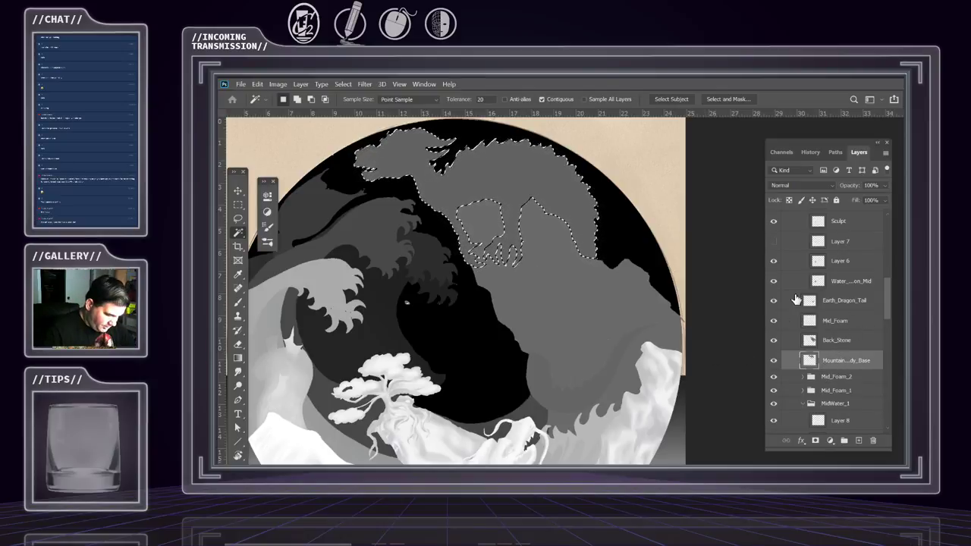
scroll(772, 242, "up", 10)
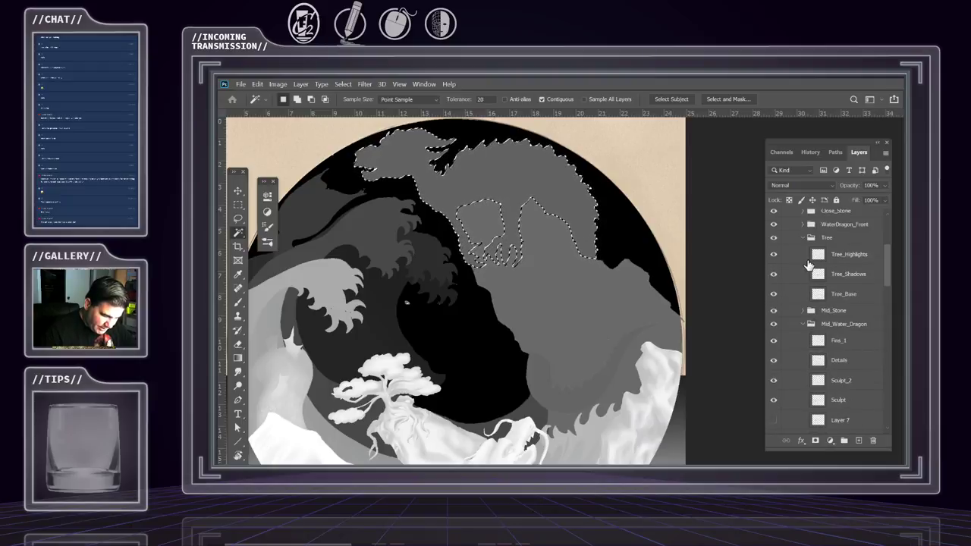
left_click(773, 286)
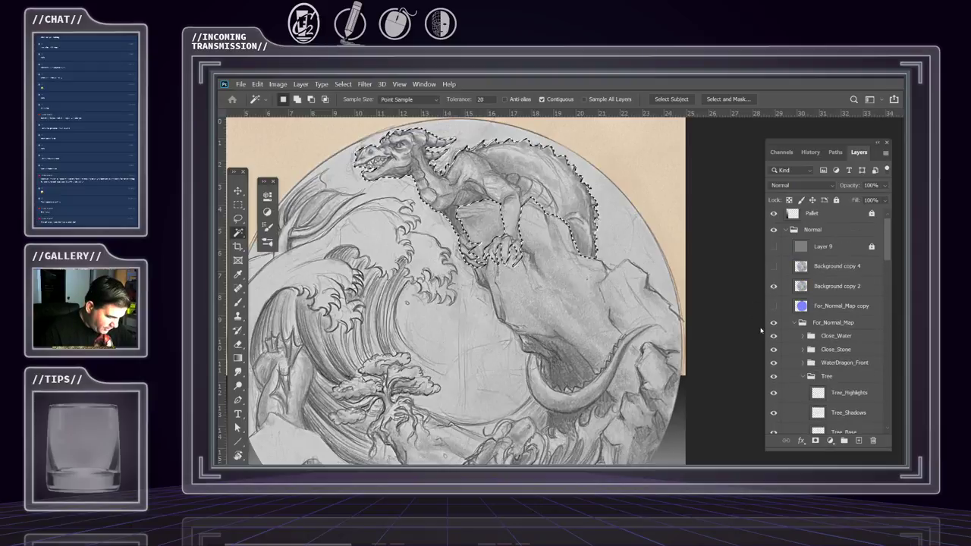
left_click(772, 286)
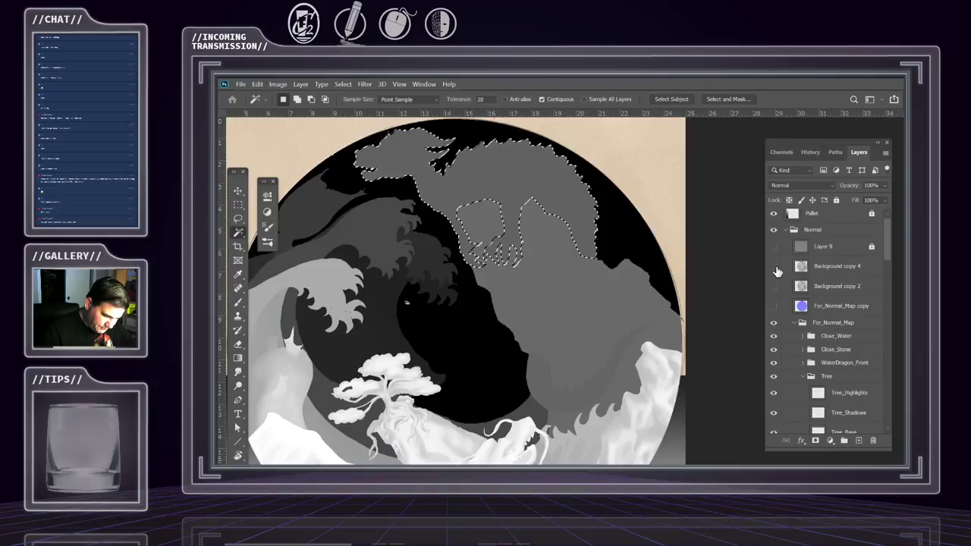
Show Background copy 4 and lower its fill to 26%
left_click(774, 268)
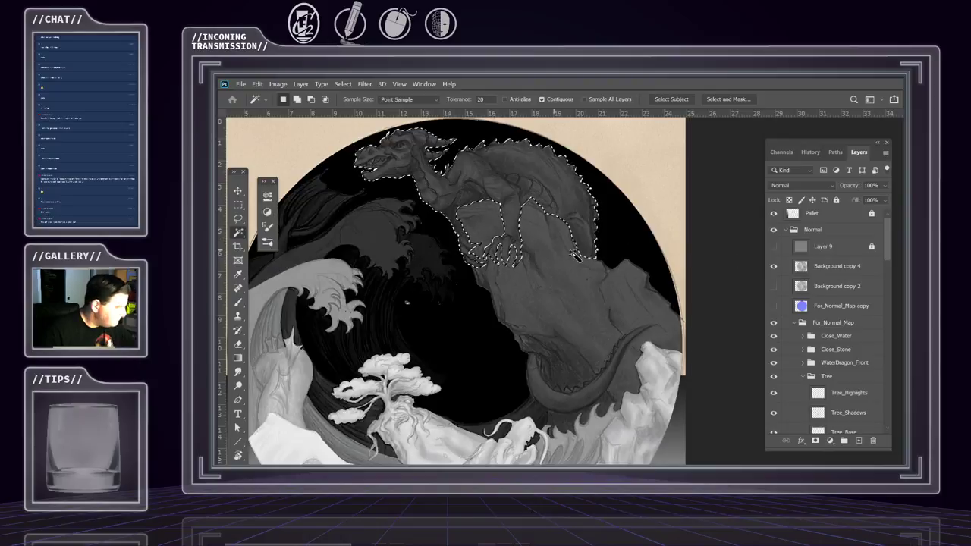
scroll(576, 258, "down", 2)
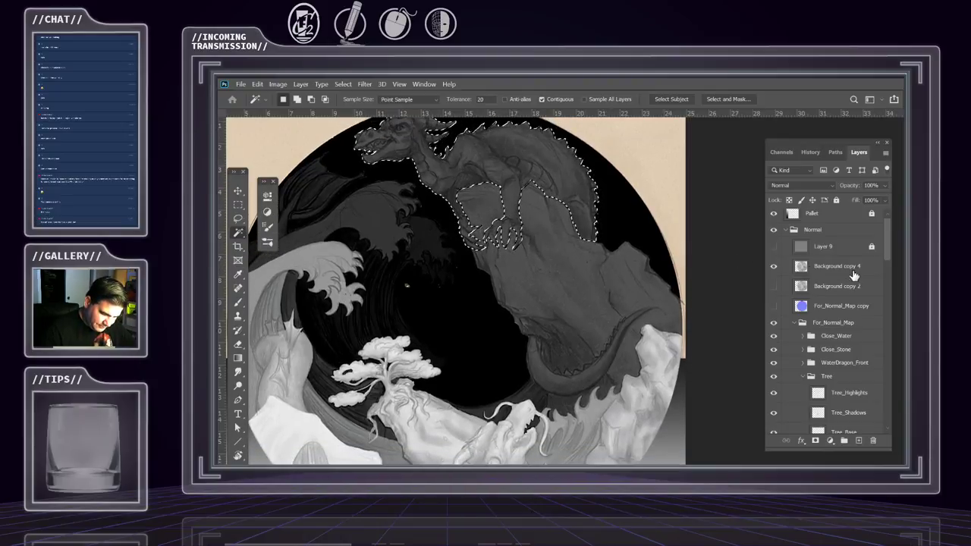
left_click(854, 275)
left_click(881, 202)
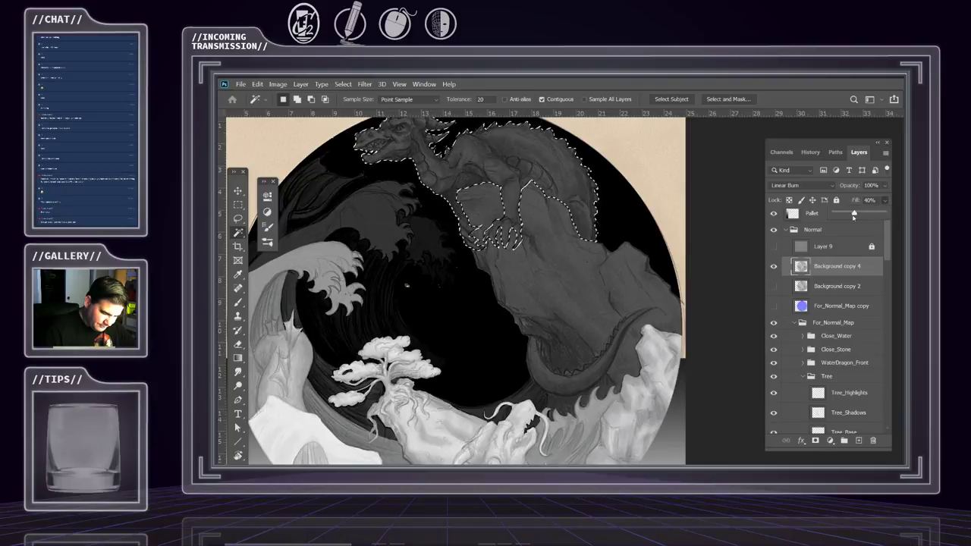
left_click_drag(850, 215, 847, 213)
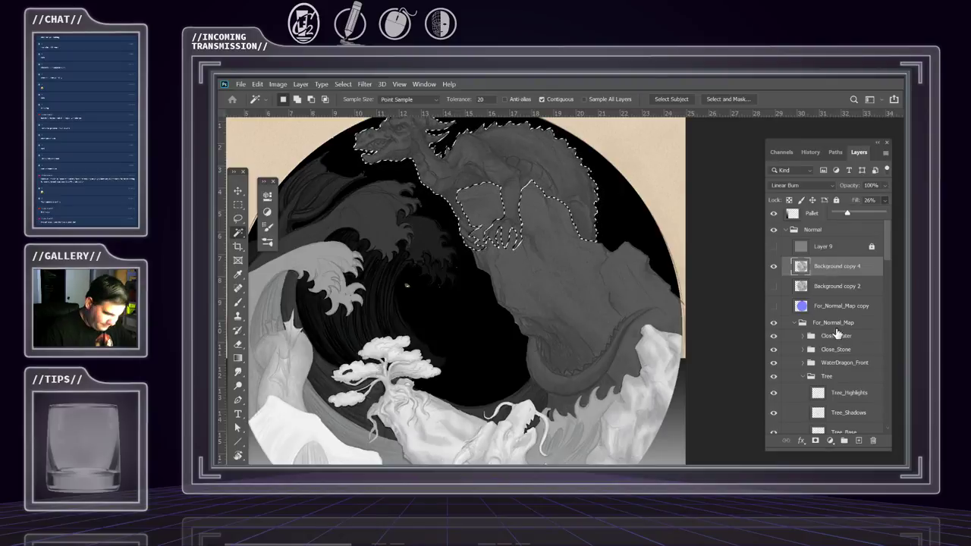
Toggle Back_Stone off and on to see which area it covers
scroll(834, 326, "down", 8)
scroll(838, 315, "down", 3)
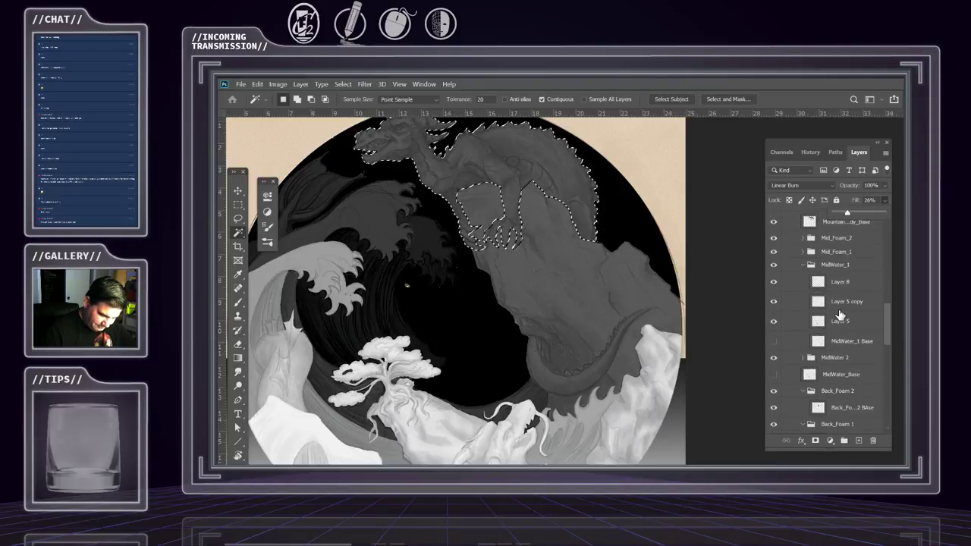
scroll(866, 311, "up", 1)
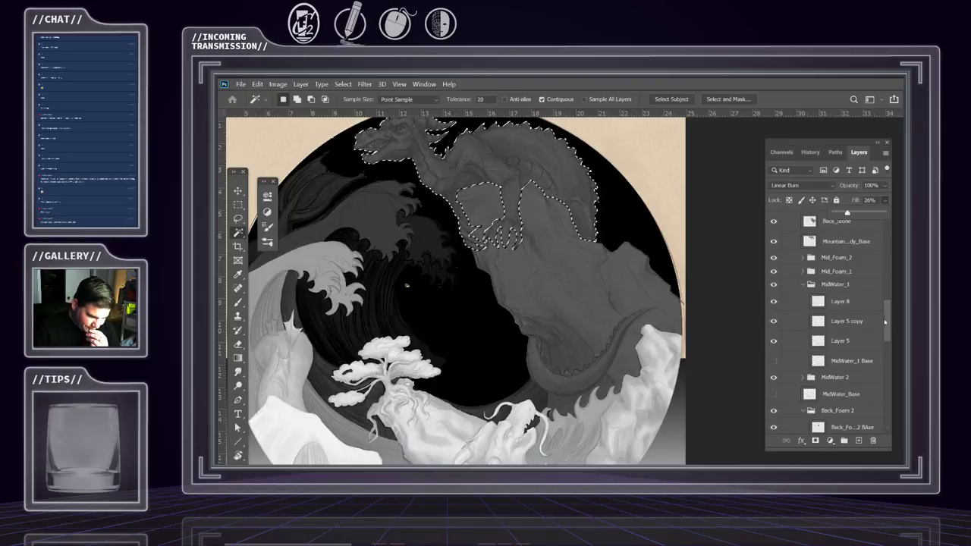
scroll(884, 321, "up", 5)
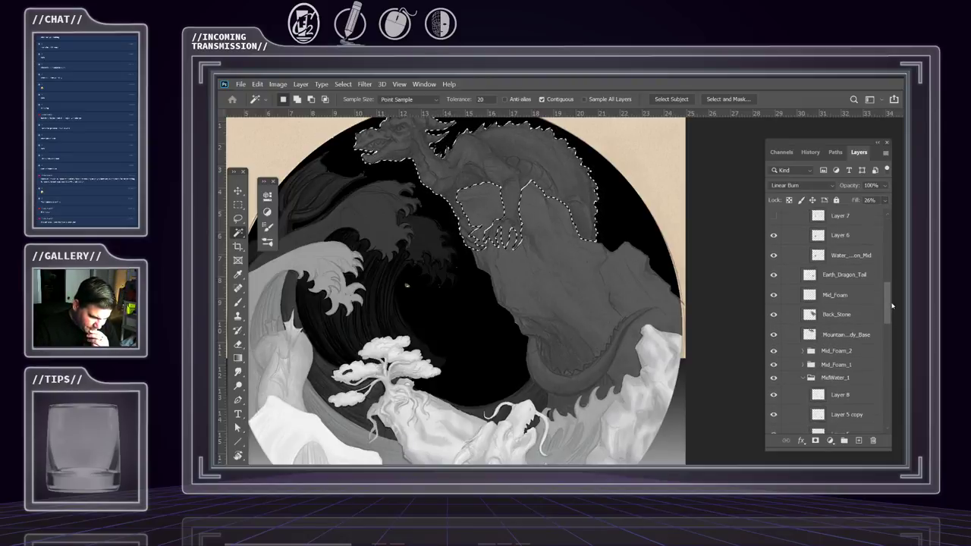
mouse_move(892, 306)
left_mouse_down()
mouse_move(894, 295)
mouse_move(903, 308)
mouse_move(902, 269)
mouse_move(904, 300)
left_mouse_up()
left_click(773, 353)
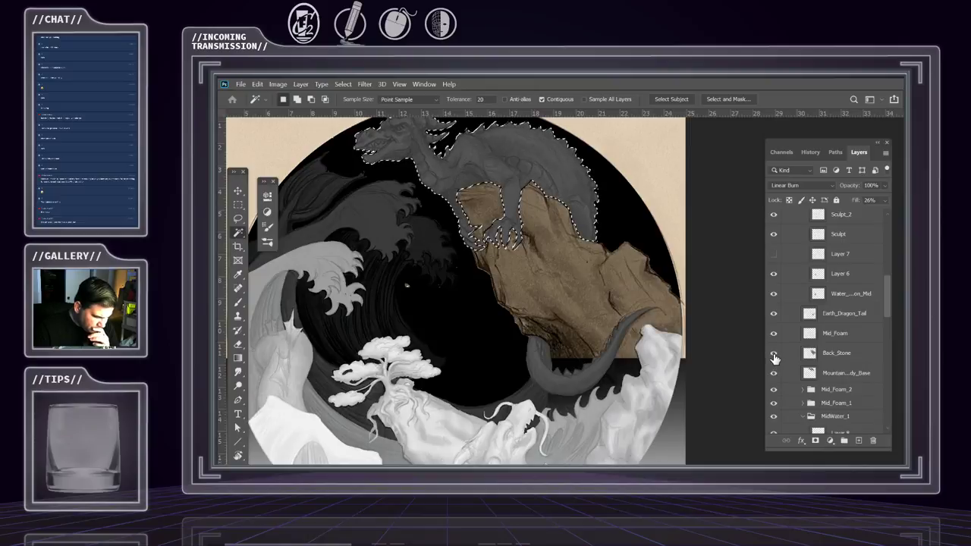
left_click(774, 354)
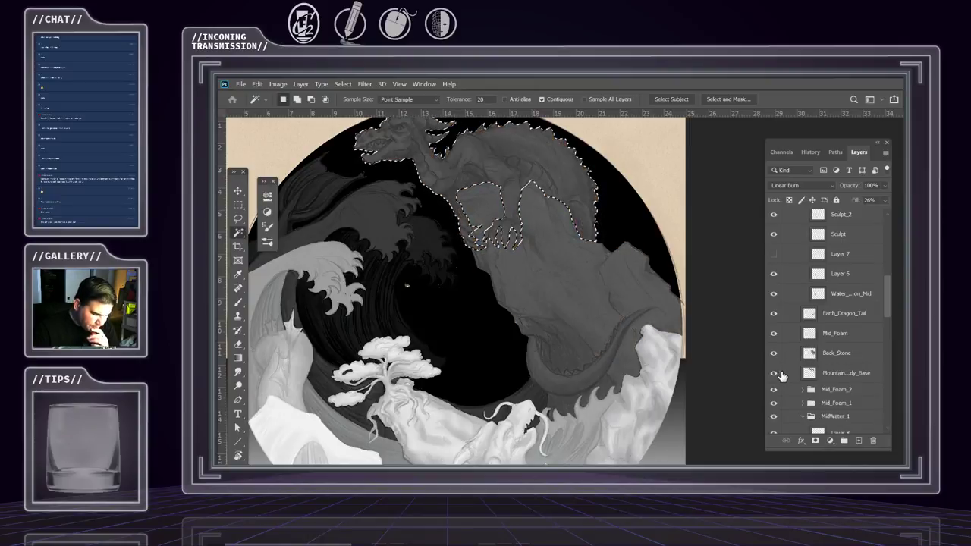
Select the Mountain base layer and choose New Layer from the Layers panel menu
left_click(834, 374)
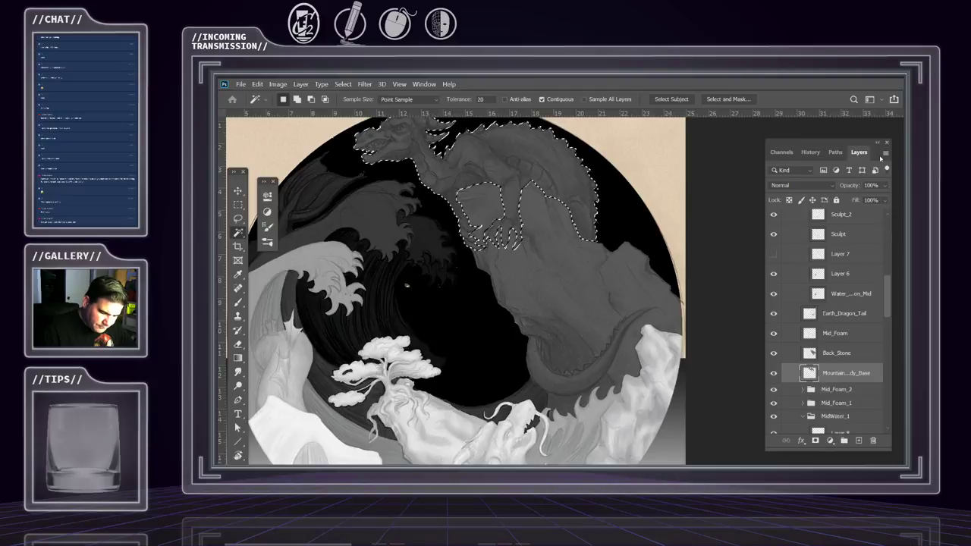
left_click(884, 153)
left_click(791, 94)
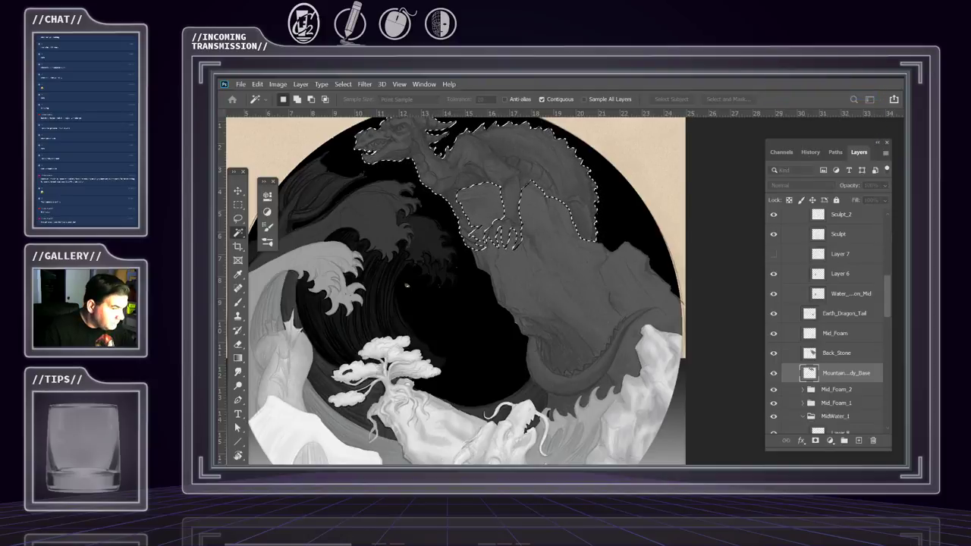
Create Layer 10 above the mountain base and switch to the Brush tool
key("Return")
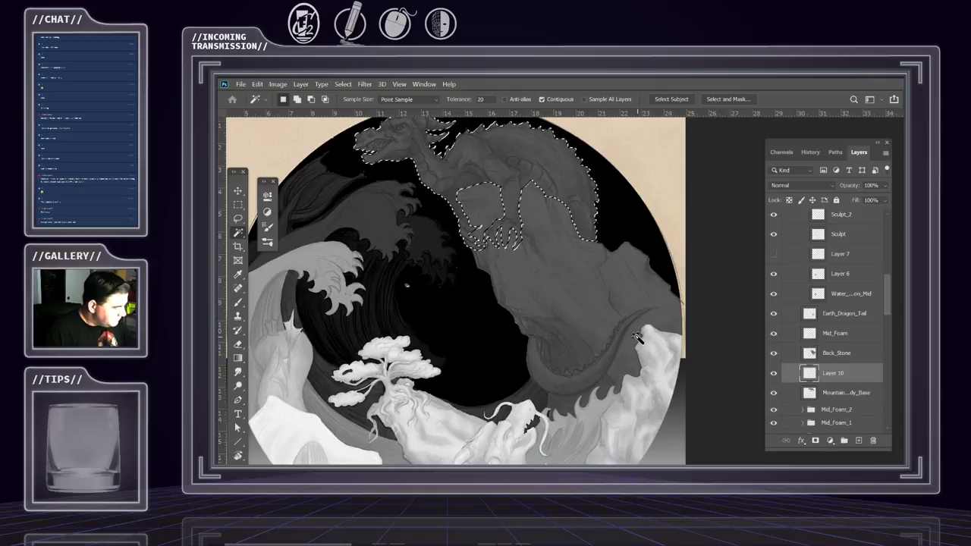
key("b")
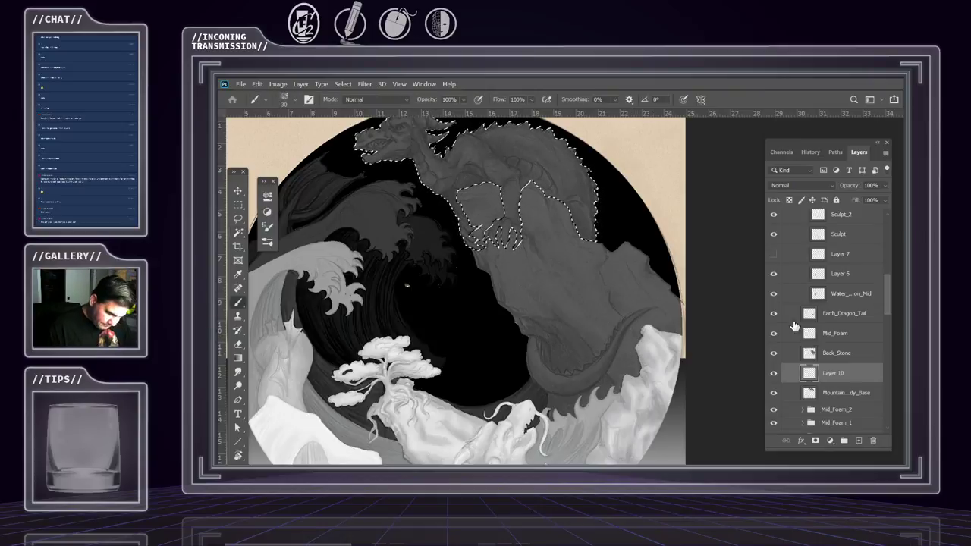
left_click(260, 99)
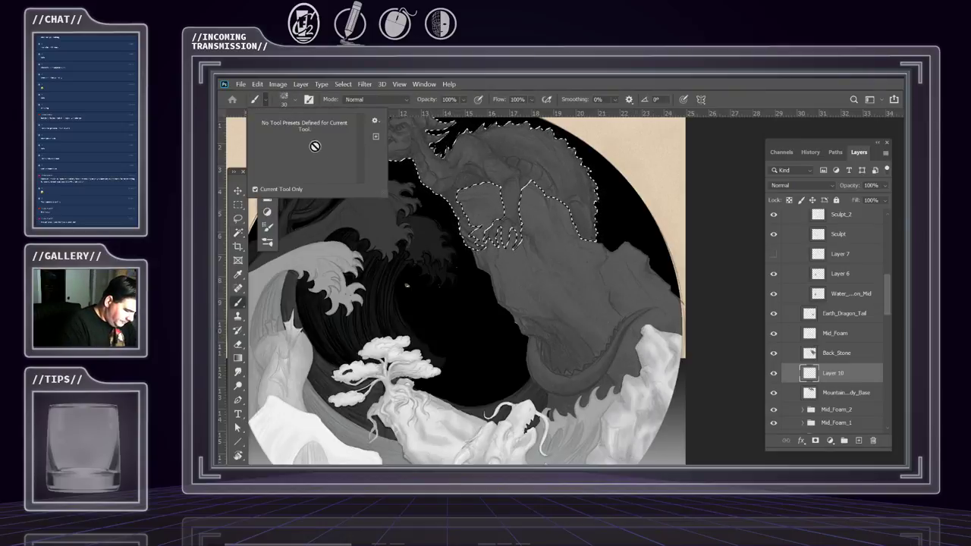
left_click(265, 99)
left_click(266, 99)
left_click(266, 100)
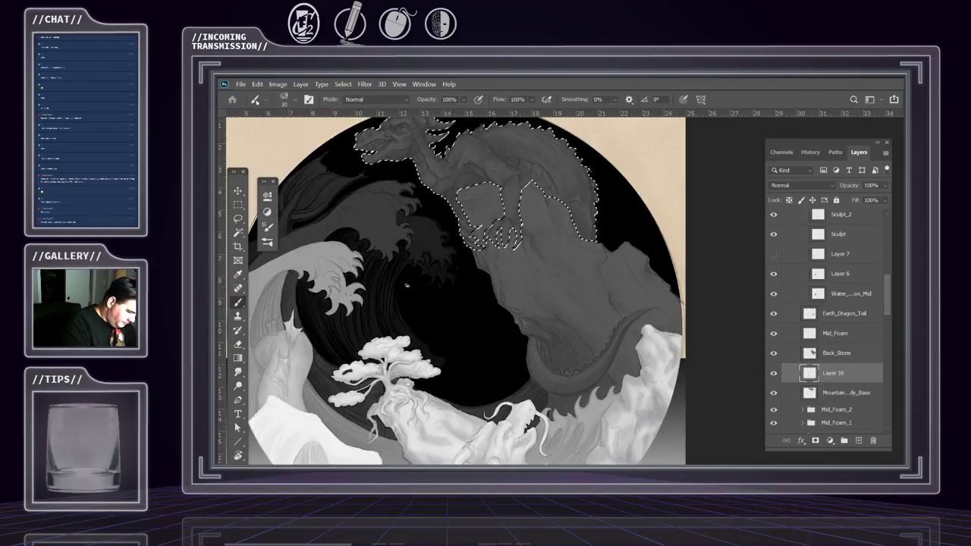
left_click(265, 99)
left_click(265, 100)
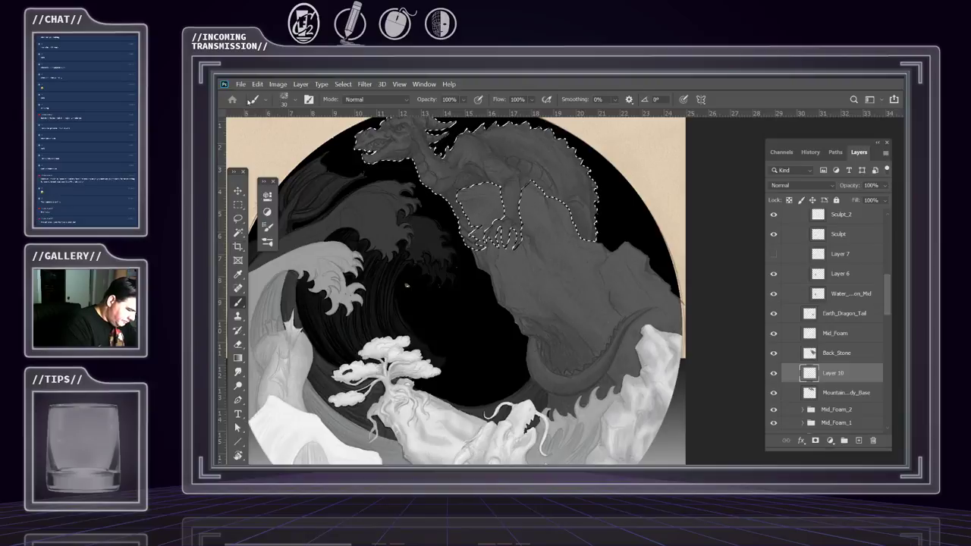
left_click(255, 100)
left_click(255, 100)
left_click(255, 100)
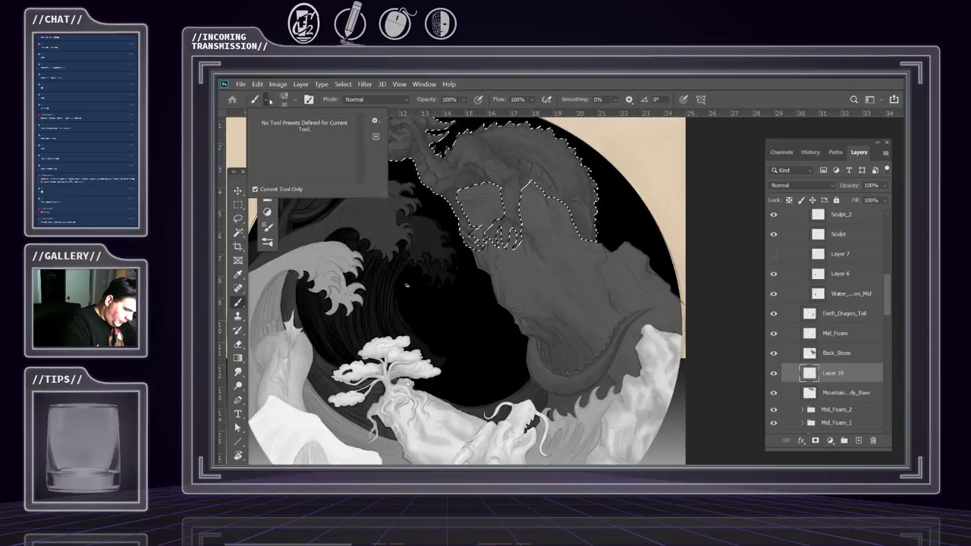
left_click(267, 101)
Browse the brush tip presets, trying Soft Eraser -v001 and the Charlie's Toolbox set
left_click(294, 101)
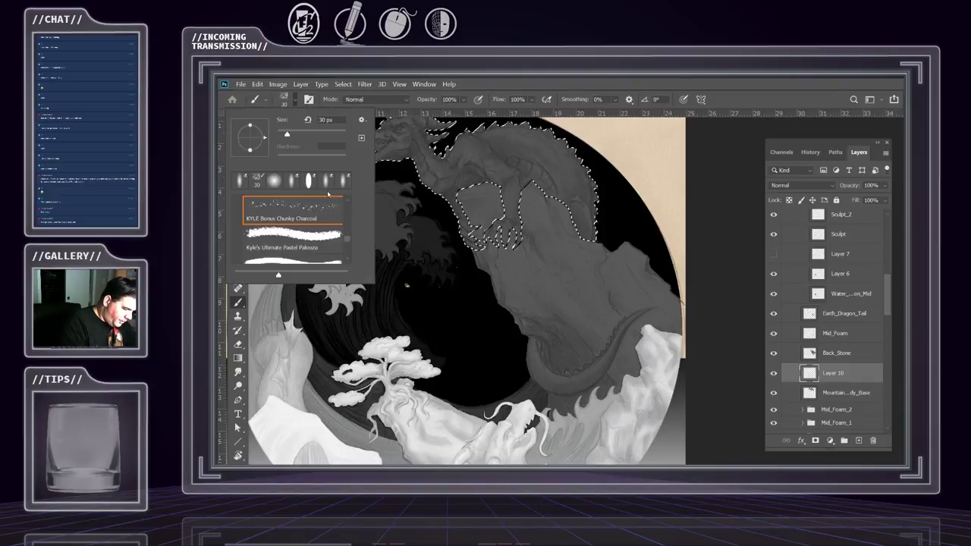
scroll(318, 235, "down", 10)
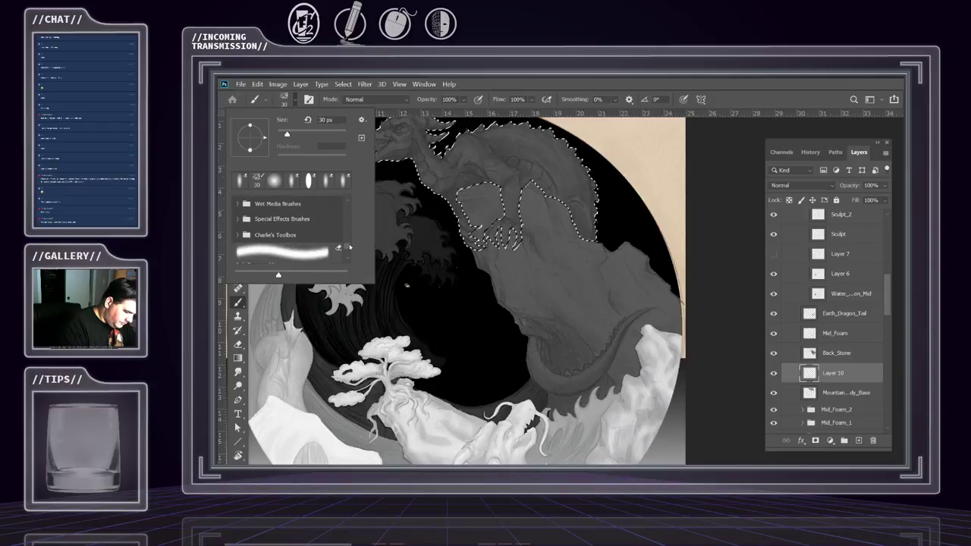
left_click(303, 232)
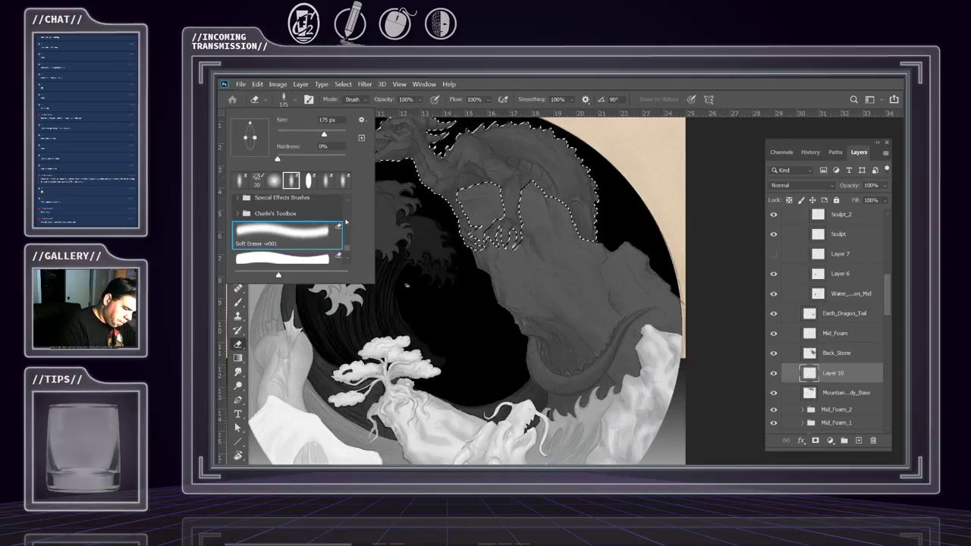
scroll(348, 253, "down", 2)
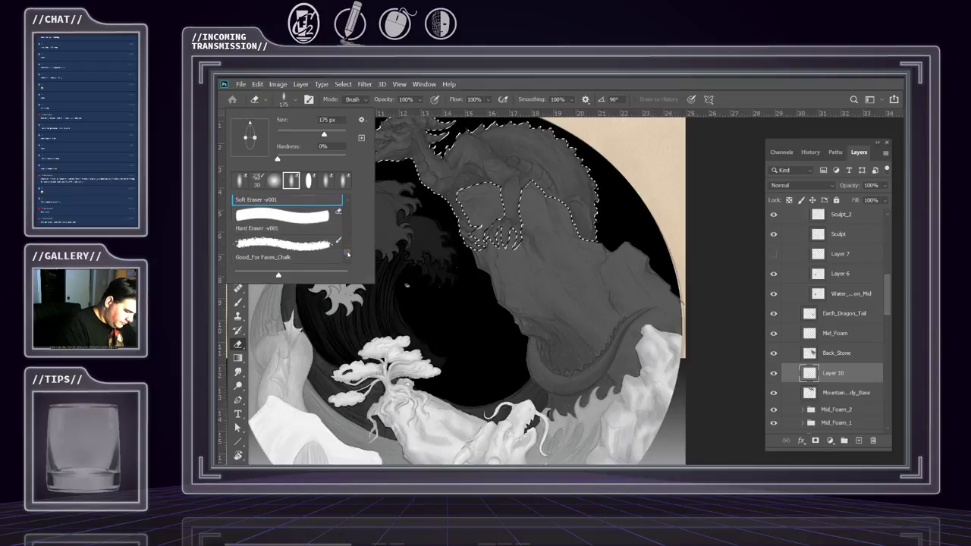
scroll(348, 253, "up", 3)
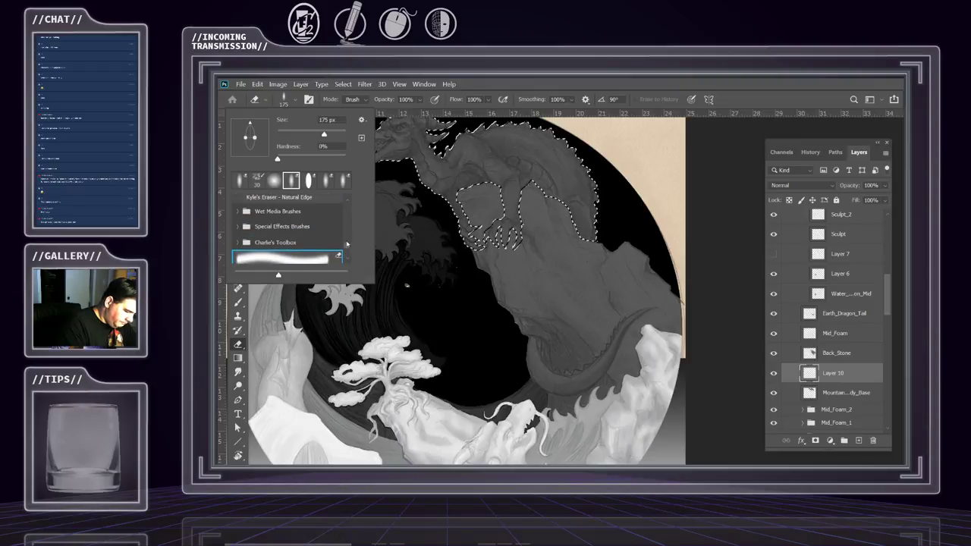
left_click(347, 242)
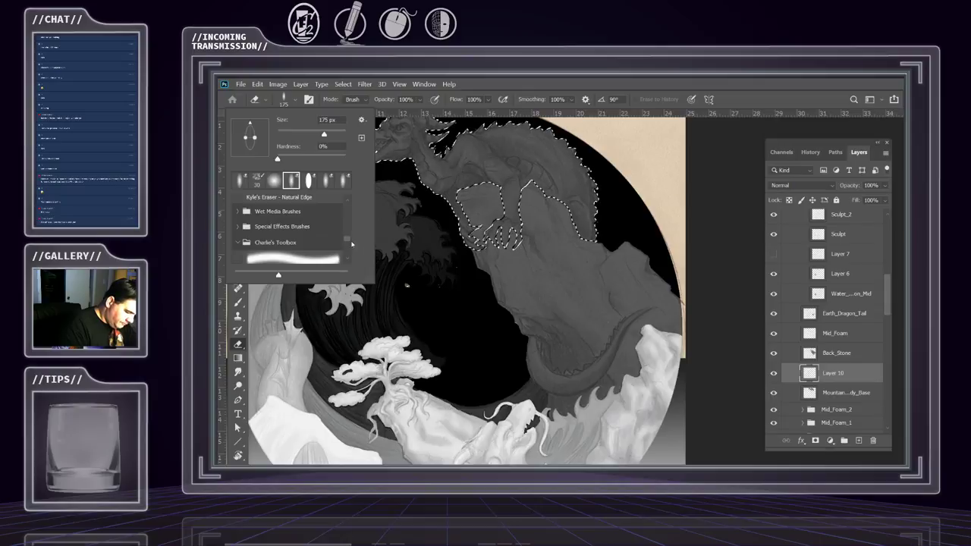
scroll(348, 242, "down", 2)
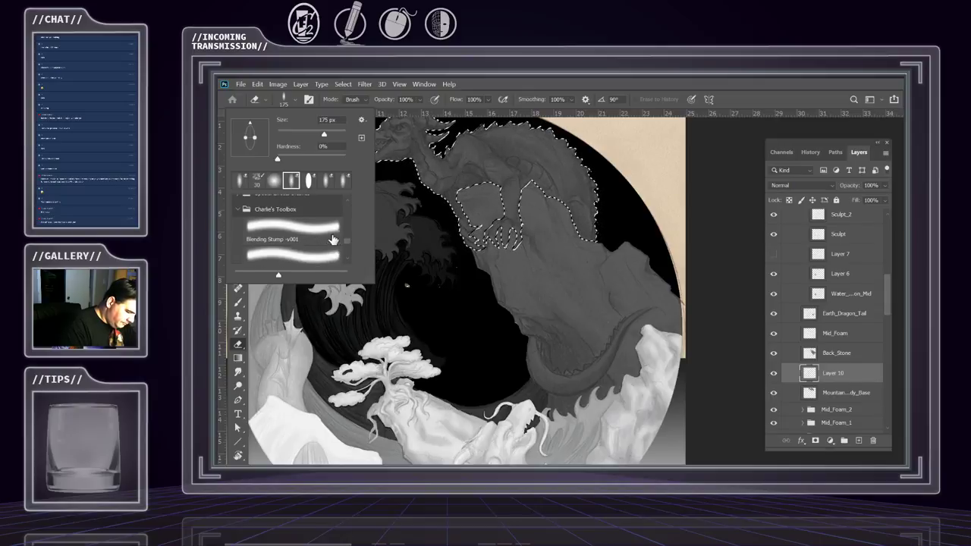
scroll(337, 242, "down", 3)
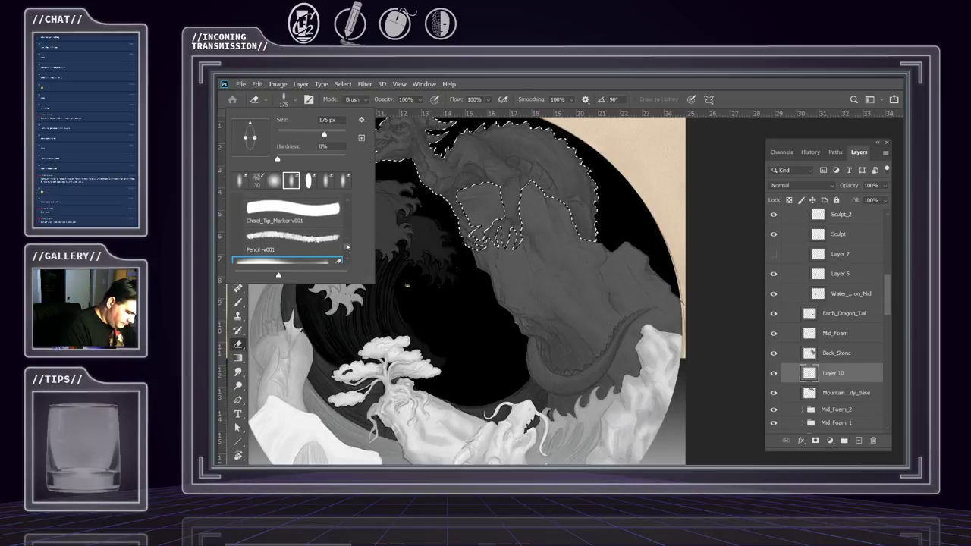
scroll(341, 244, "up", 3)
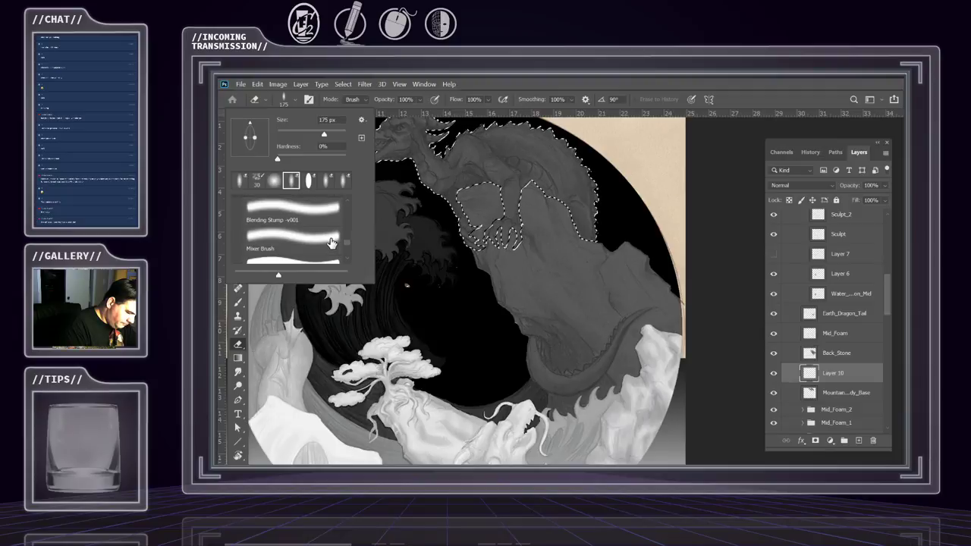
scroll(340, 244, "down", 3)
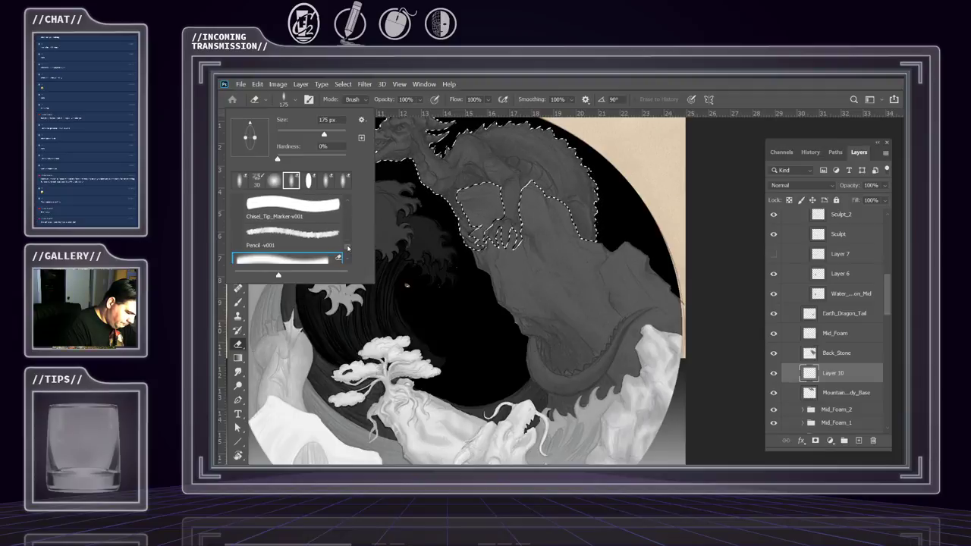
scroll(348, 248, "down", 2)
scroll(347, 248, "up", 4)
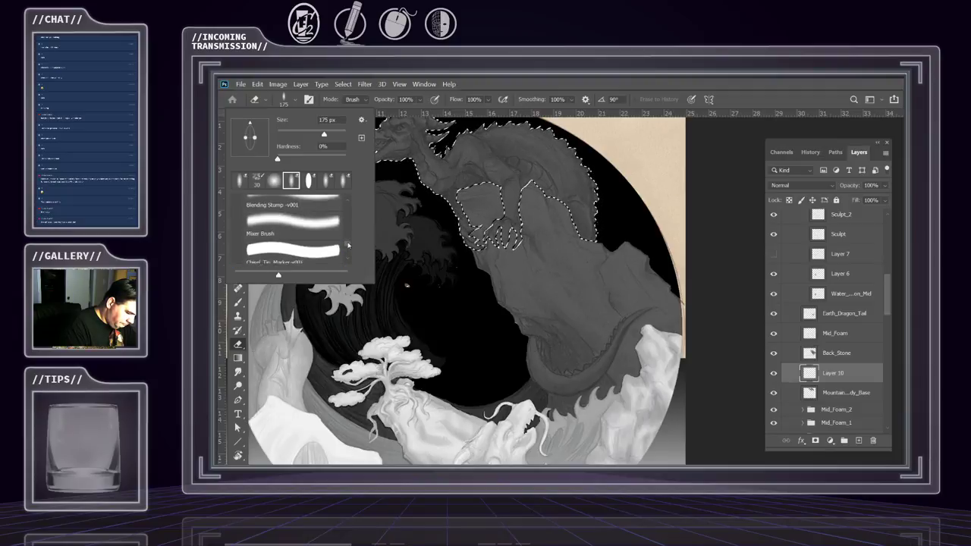
scroll(348, 242, "down", 3)
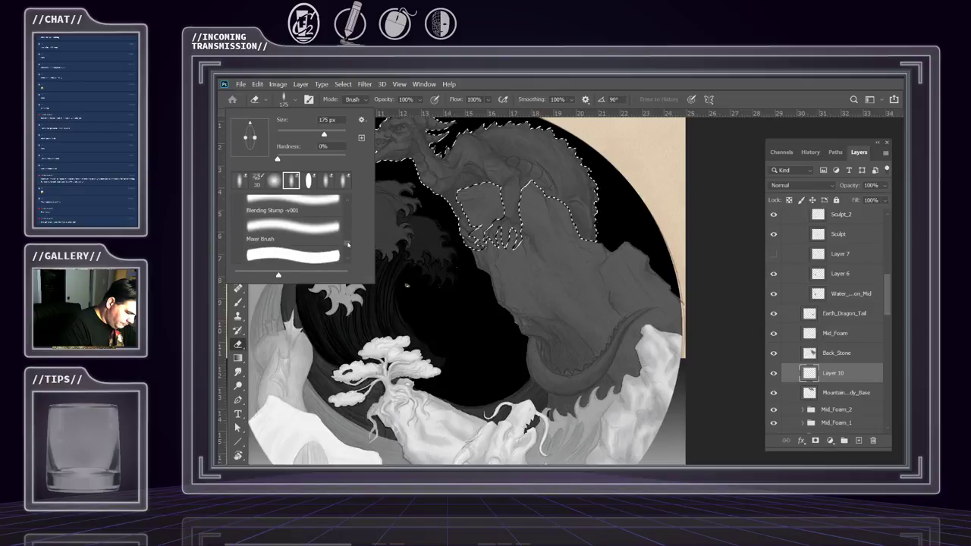
scroll(348, 244, "up", 5)
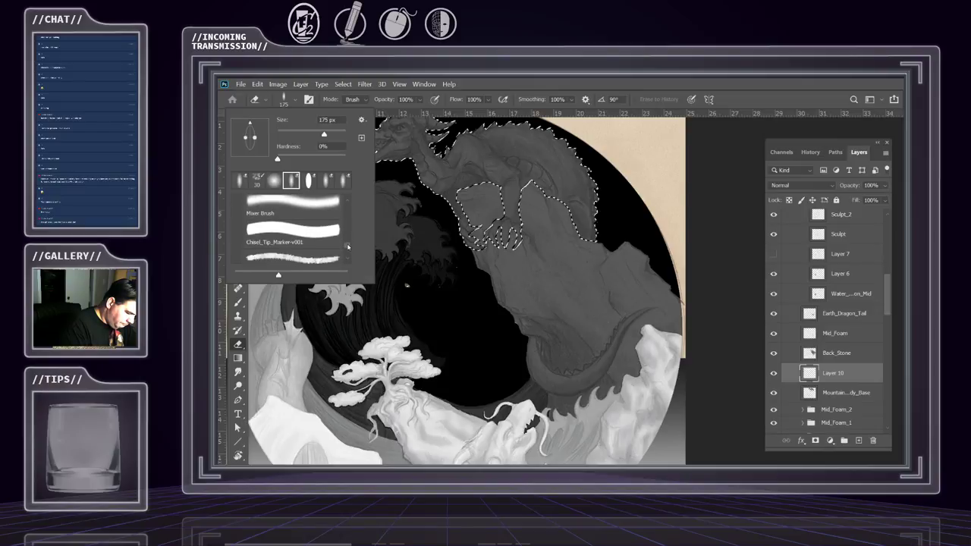
scroll(348, 241, "up", 4)
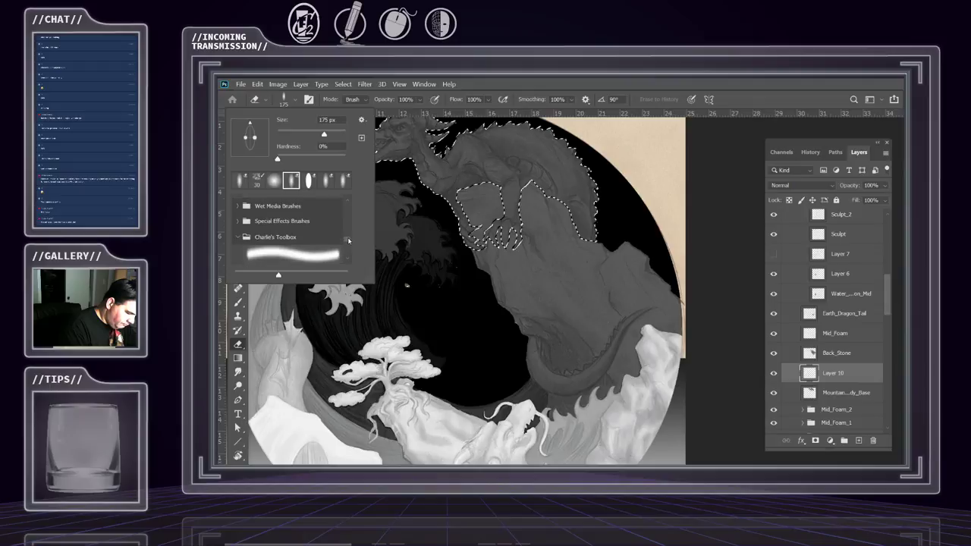
scroll(348, 237, "up", 3)
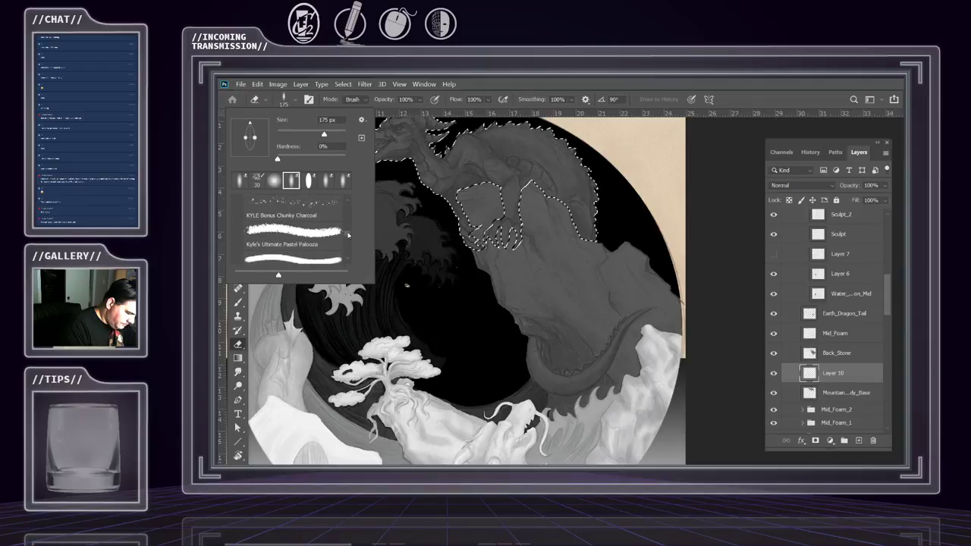
Choose the Soft Round Pressure Opacity brush tip and close the picker
left_click(276, 184)
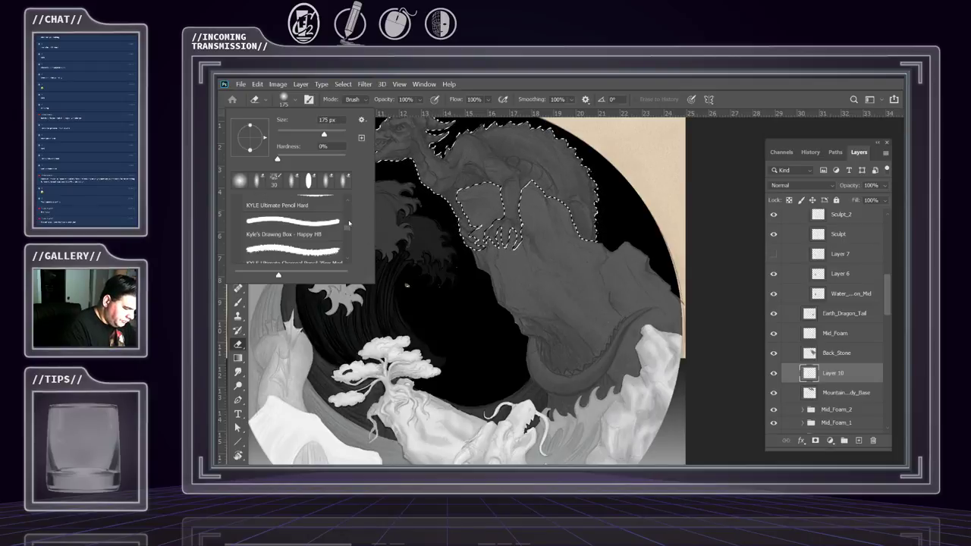
scroll(347, 220, "up", 3)
scroll(346, 220, "up", 5)
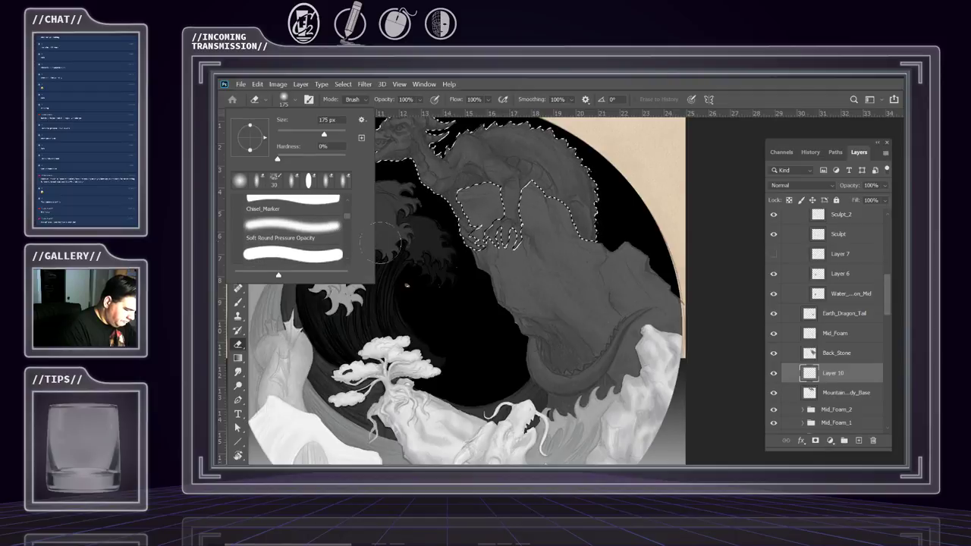
left_click(339, 239)
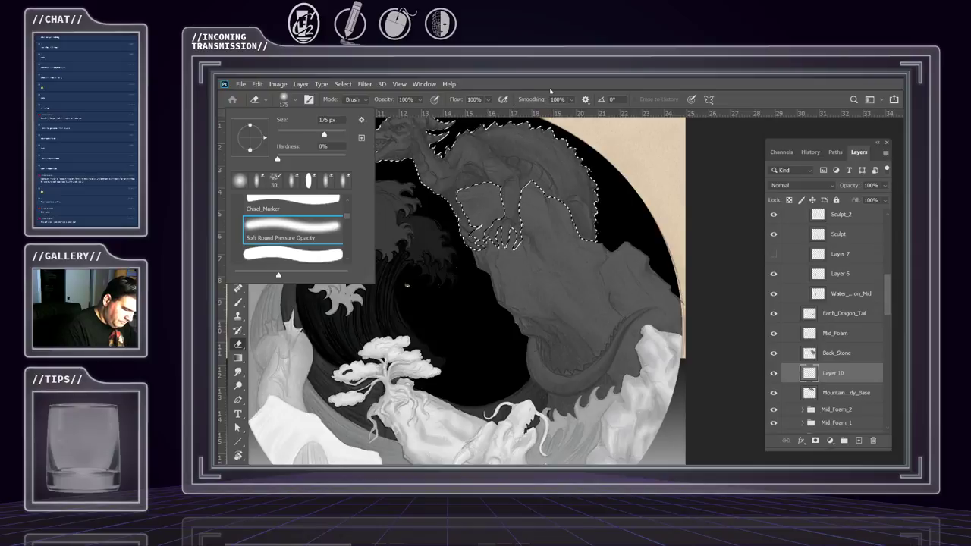
left_click(644, 99)
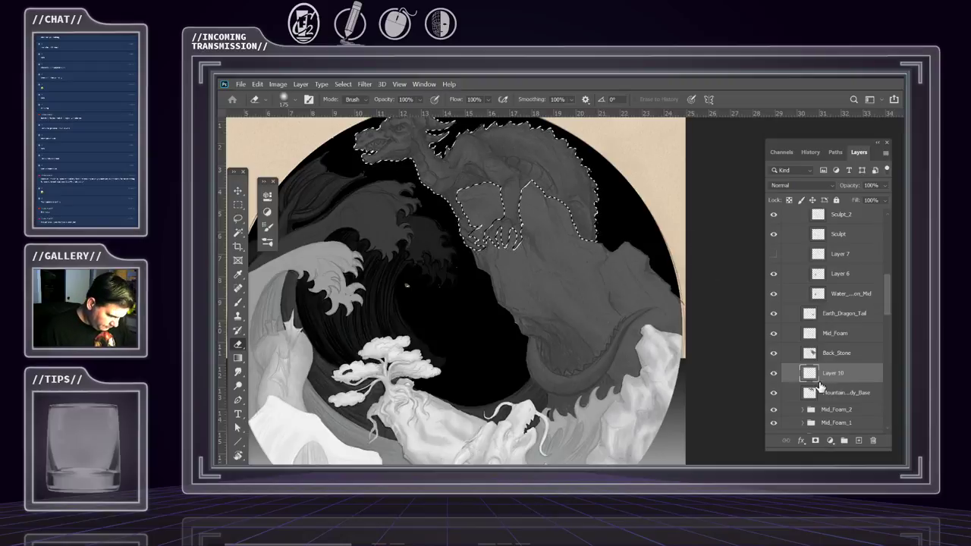
Switch to the Brush tool and select the Soft Round Pressure Opacity and Flow brush preset
key("b")
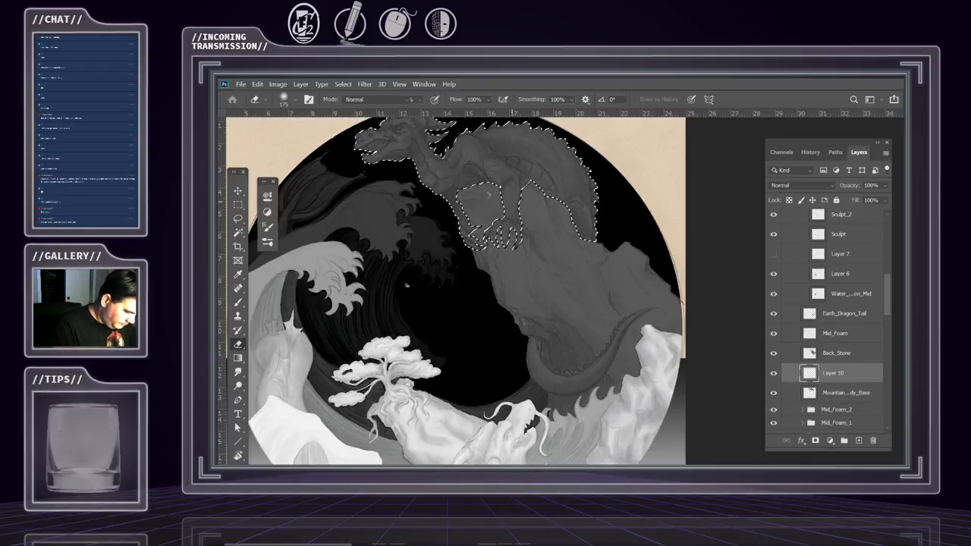
key("b")
left_click_drag(540, 216, 547, 267)
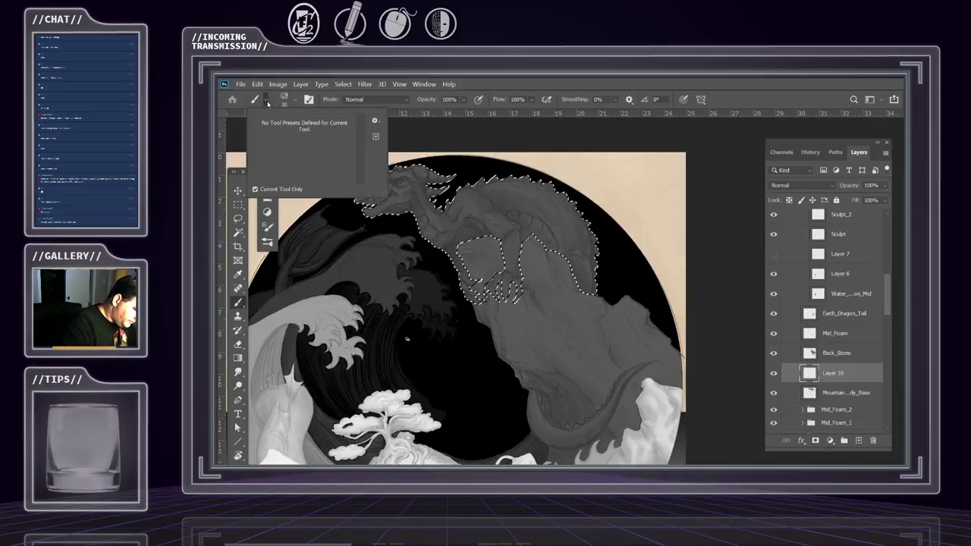
left_click(285, 99)
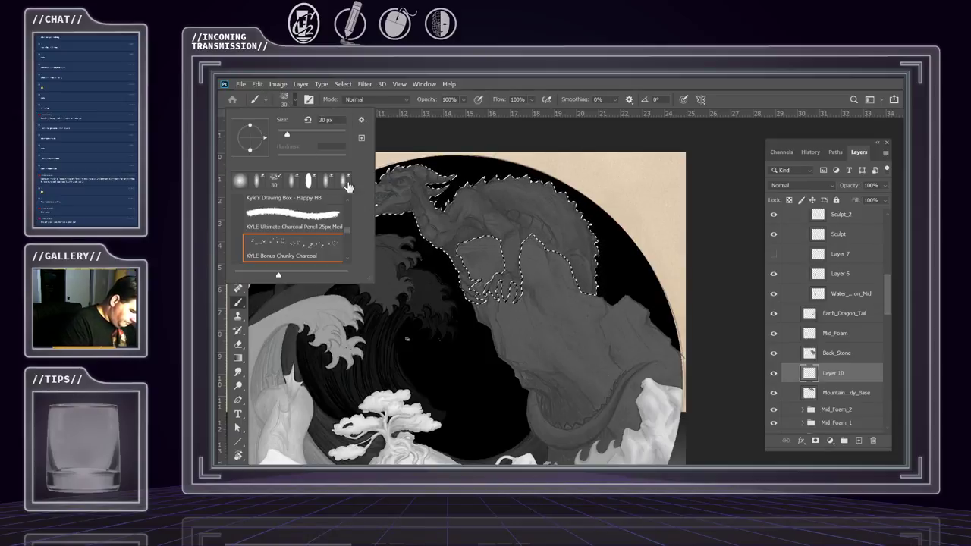
left_click(242, 184)
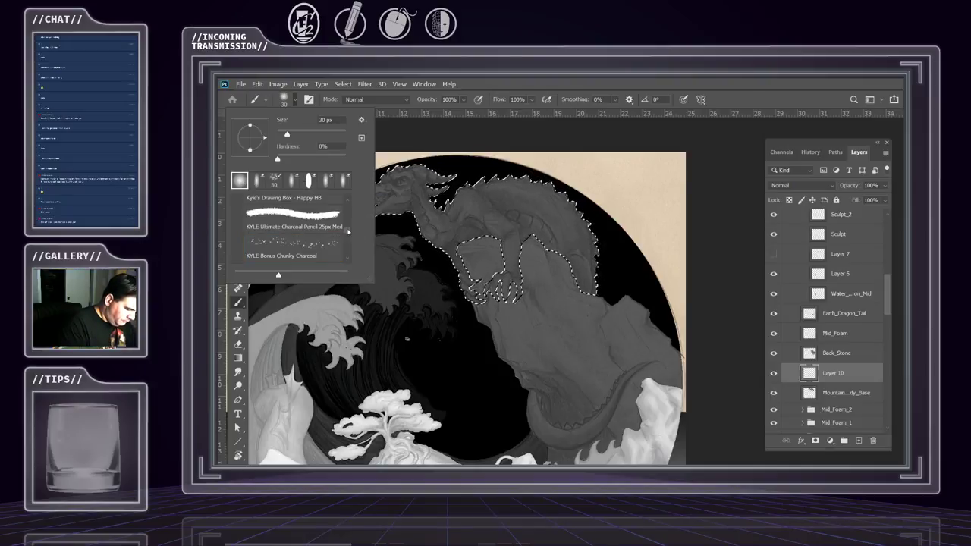
scroll(347, 228, "up", 5)
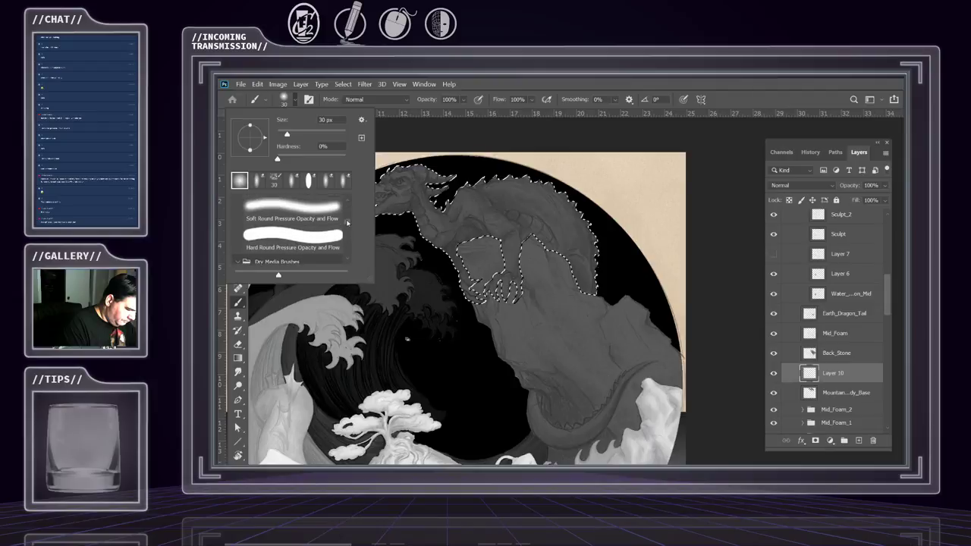
scroll(346, 221, "up", 1)
scroll(346, 222, "up", 2)
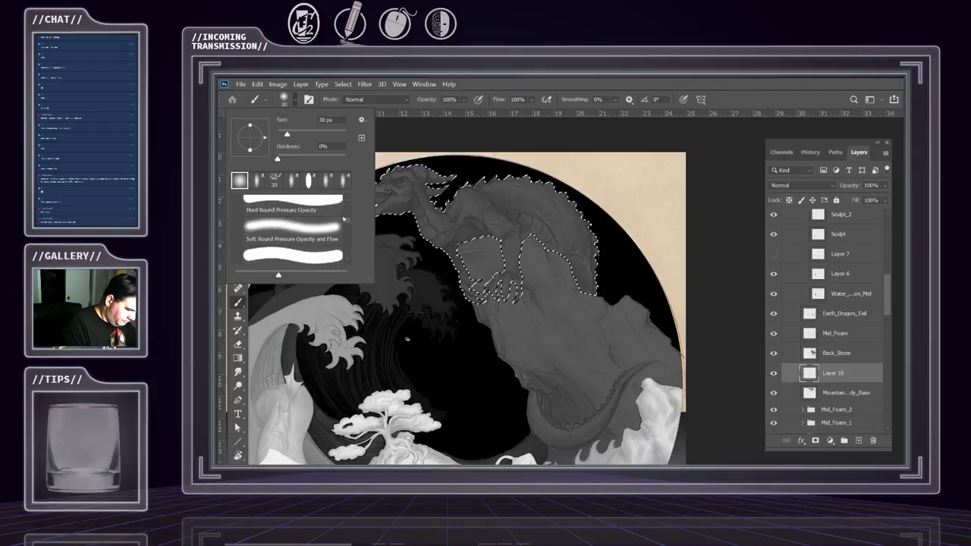
left_click(339, 239)
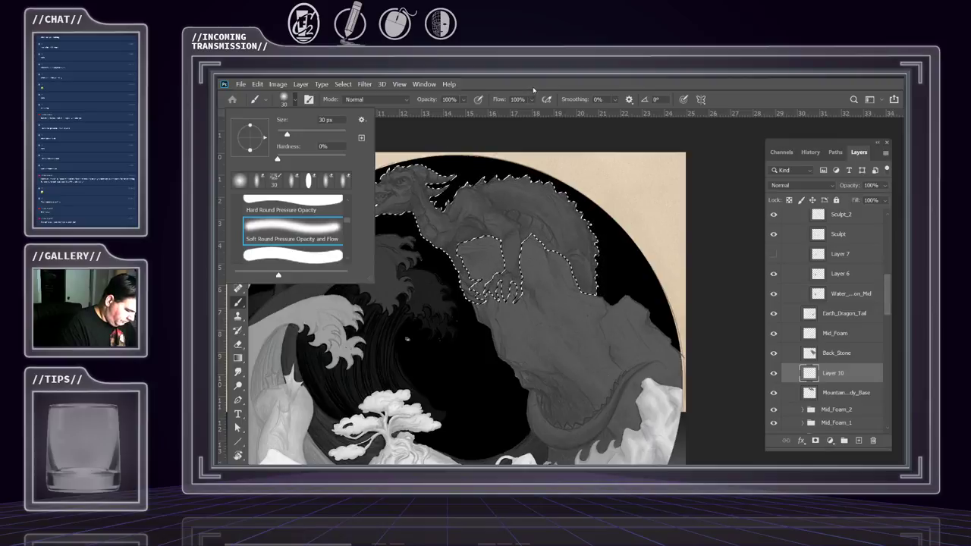
left_click(551, 226)
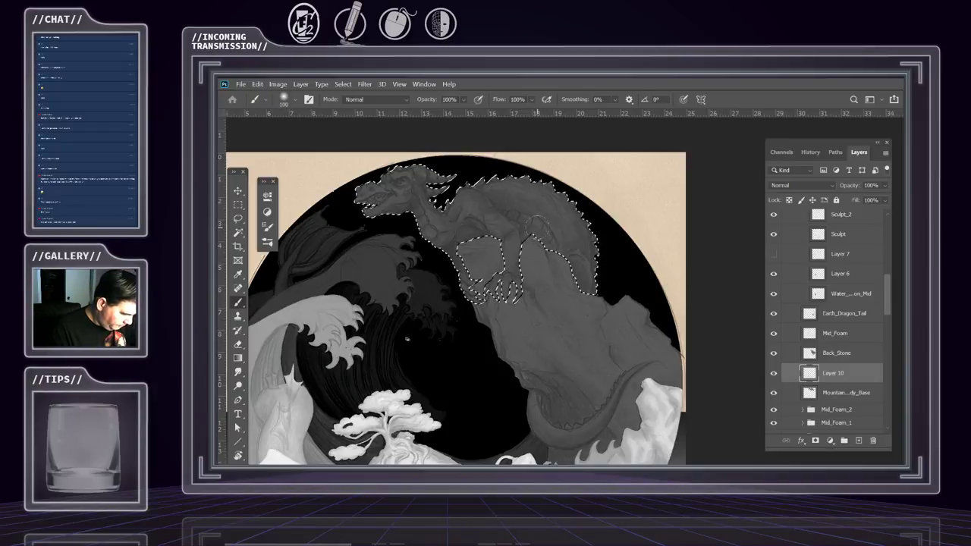
Set the brush to 175 px at 28% opacity and brighten the dragon's claws
key("bracketright")
key("bracketright")
key("bracketright")
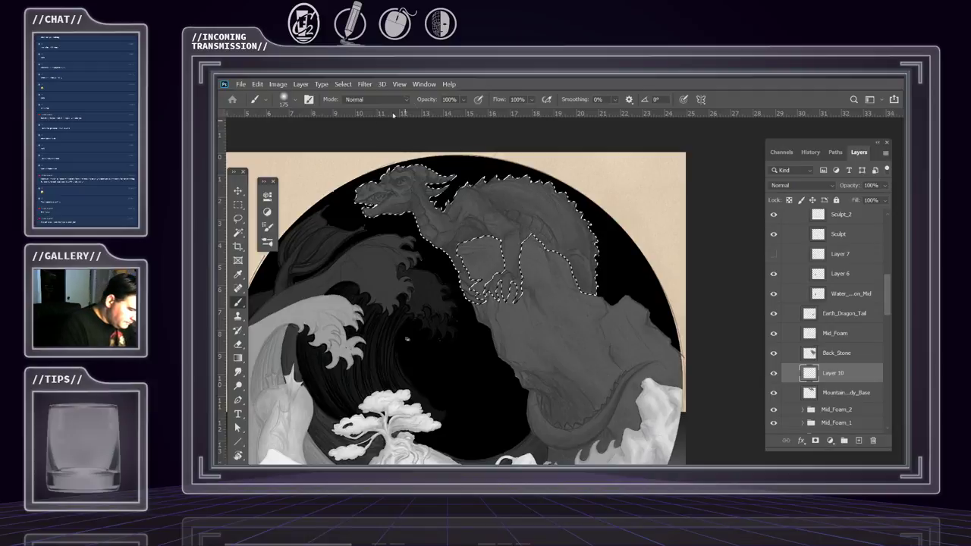
left_click(463, 101)
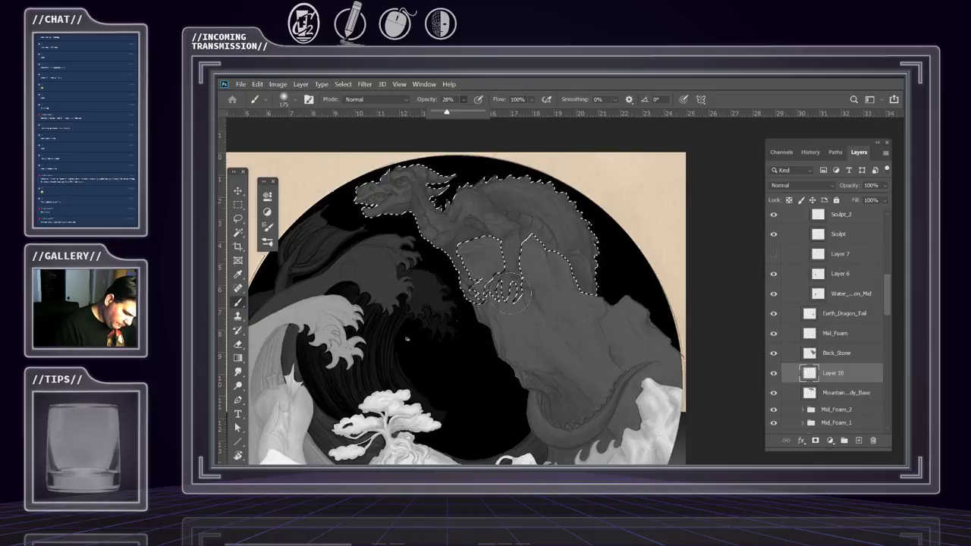
key("Return")
mouse_move(512, 294)
left_mouse_down()
mouse_move(537, 299)
mouse_move(520, 311)
mouse_move(468, 294)
mouse_move(454, 269)
mouse_move(464, 307)
mouse_move(512, 326)
left_mouse_up()
mouse_move(468, 299)
left_mouse_down()
mouse_move(493, 311)
mouse_move(580, 324)
mouse_move(478, 291)
mouse_move(544, 296)
mouse_move(522, 263)
left_mouse_up()
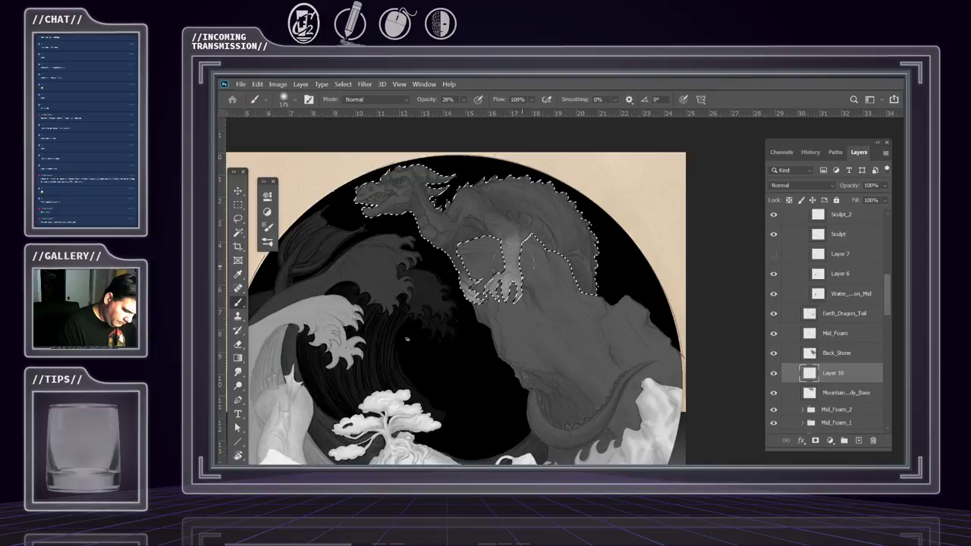
Lighten the dragon's neck, shoulder and upper back with soft strokes inside the selection
mouse_move(470, 198)
left_mouse_down()
mouse_move(510, 229)
mouse_move(537, 270)
left_mouse_up()
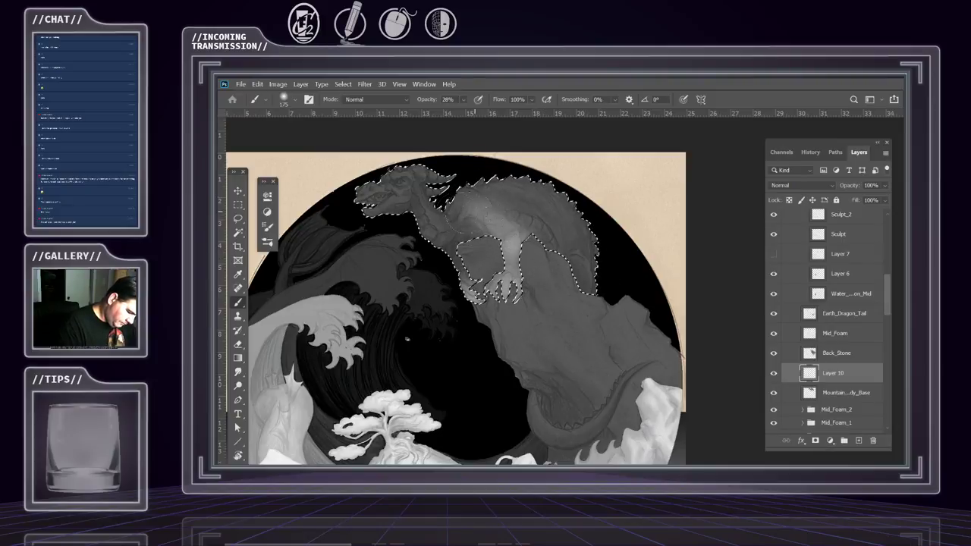
mouse_move(425, 224)
left_mouse_down()
mouse_move(431, 198)
mouse_move(465, 227)
mouse_move(431, 229)
mouse_move(419, 170)
mouse_move(430, 160)
mouse_move(476, 227)
mouse_move(472, 209)
mouse_move(437, 178)
mouse_move(466, 163)
mouse_move(442, 196)
mouse_move(358, 201)
left_mouse_up()
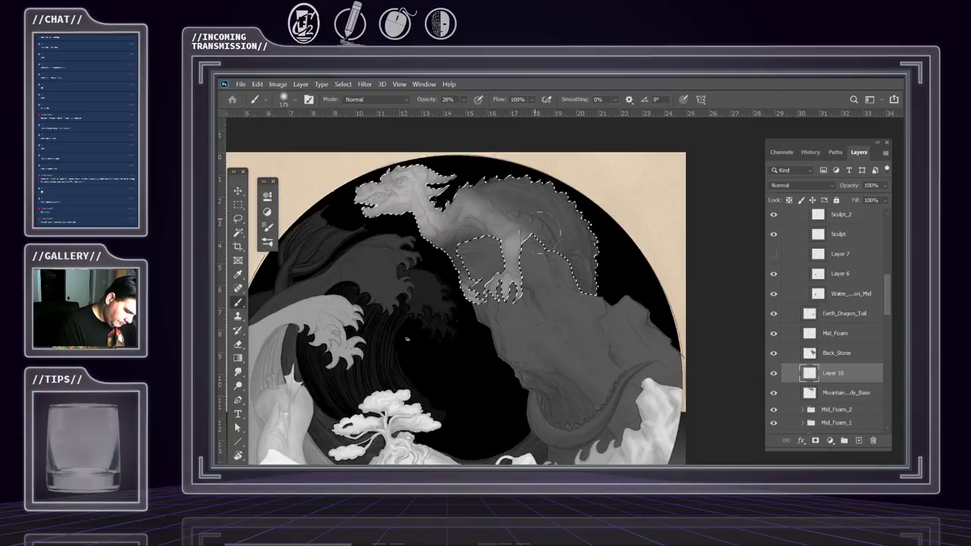
left_click_drag(489, 176, 557, 238)
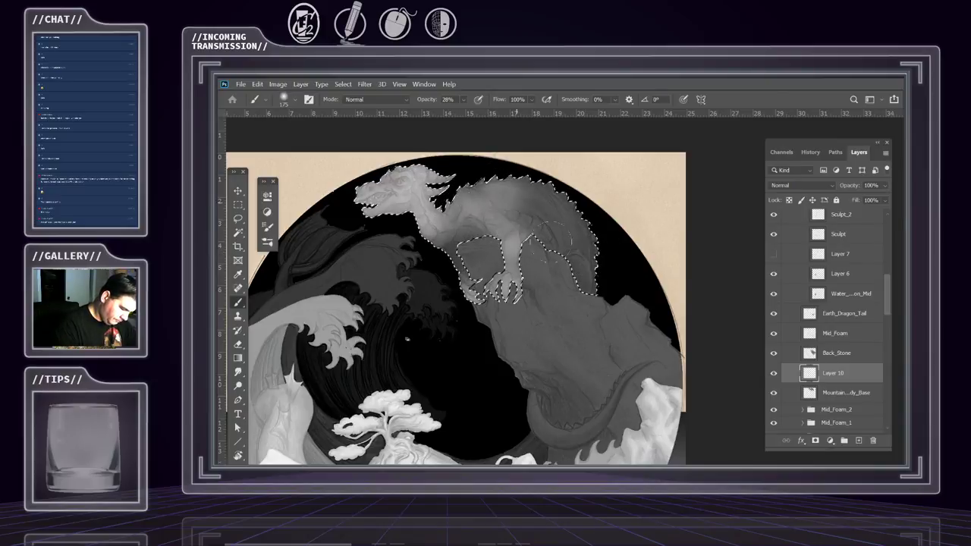
mouse_move(525, 191)
left_mouse_down()
mouse_move(535, 182)
mouse_move(605, 280)
left_mouse_up()
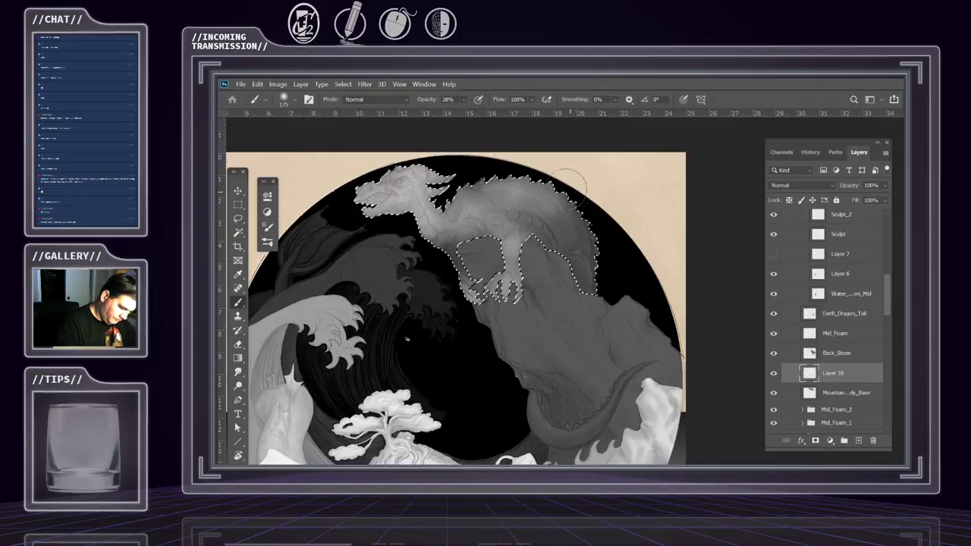
mouse_move(582, 195)
left_mouse_down()
mouse_move(473, 205)
mouse_move(493, 216)
left_mouse_up()
mouse_move(537, 269)
left_mouse_down()
mouse_move(613, 250)
mouse_move(485, 212)
mouse_move(610, 258)
mouse_move(599, 220)
mouse_move(537, 213)
left_mouse_up()
Undo the last stroke, then gently lighten the back, legs and head at 200 px, 9% opacity
key("bracketleft")
key("bracketleft")
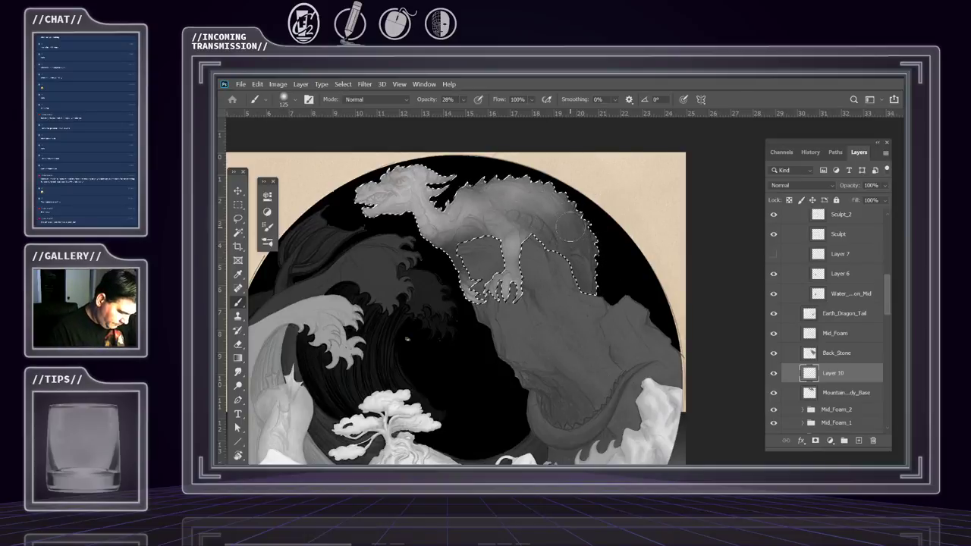
key("ctrl+z")
key("bracketright")
key("bracketright")
key("bracketright")
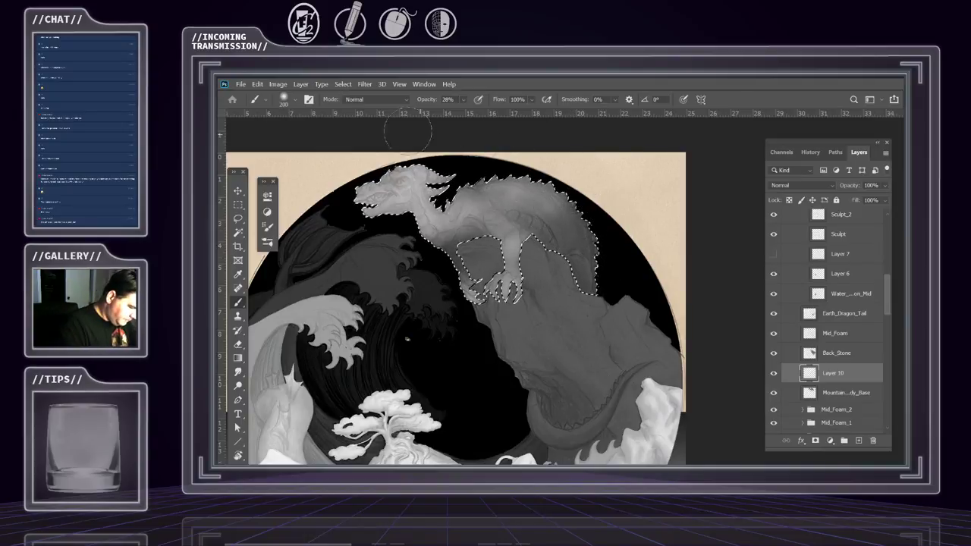
left_click(463, 99)
left_click_drag(466, 111, 459, 112)
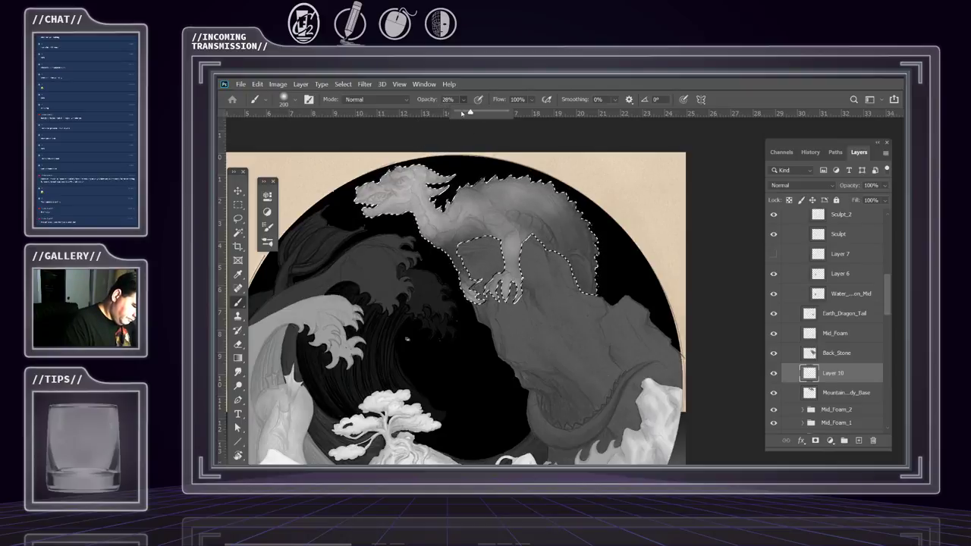
mouse_move(534, 212)
left_mouse_down()
mouse_move(569, 231)
mouse_move(542, 144)
mouse_move(591, 228)
mouse_move(458, 178)
mouse_move(534, 227)
mouse_move(447, 197)
mouse_move(357, 213)
mouse_move(447, 273)
mouse_move(633, 345)
left_mouse_up()
left_click_drag(510, 297, 515, 294)
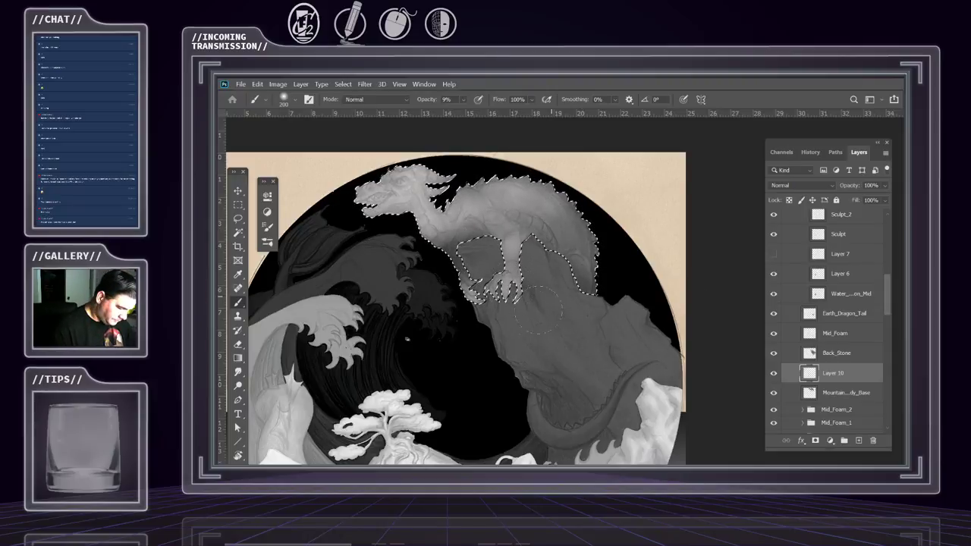
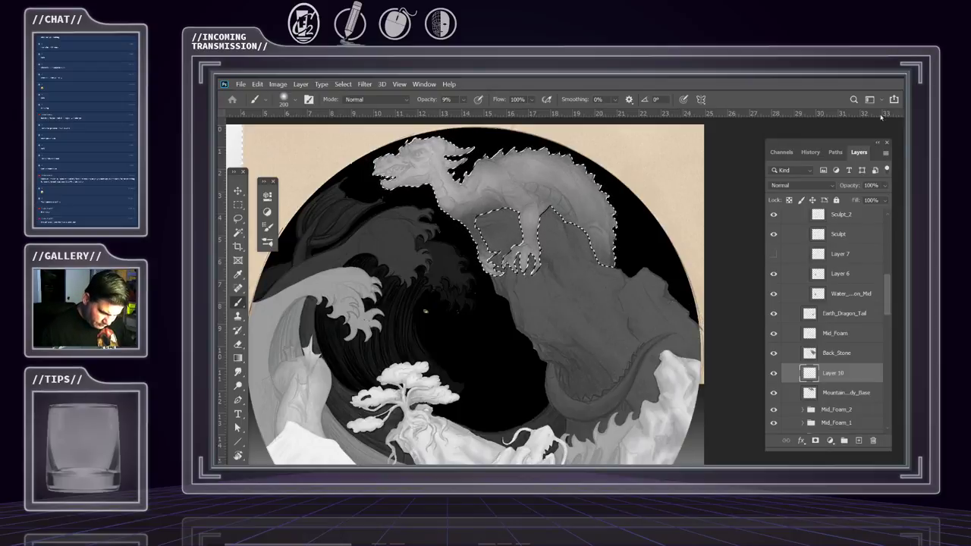
Lower Layer 10's fill to about 66% and make the brush one size smaller
left_click(884, 202)
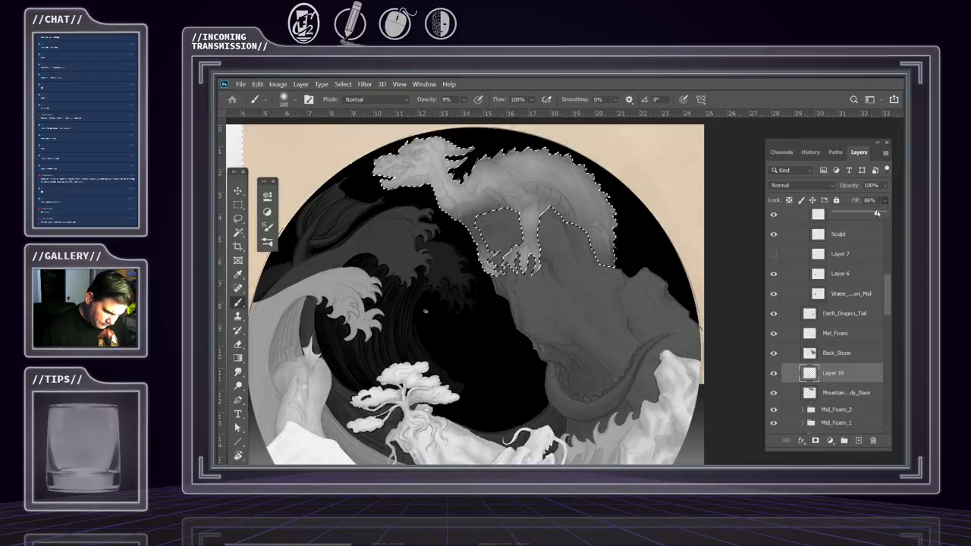
left_click_drag(870, 215, 866, 215)
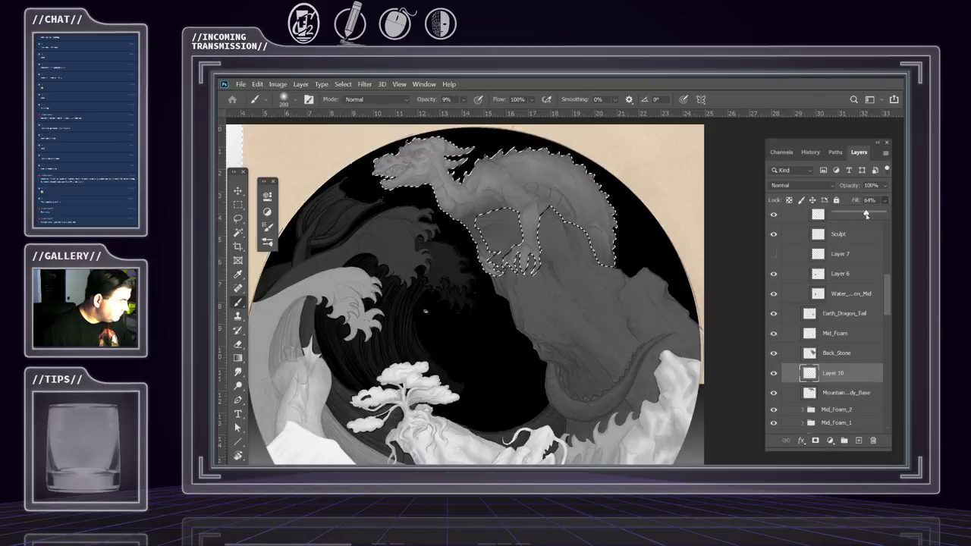
left_click_drag(866, 214, 867, 215)
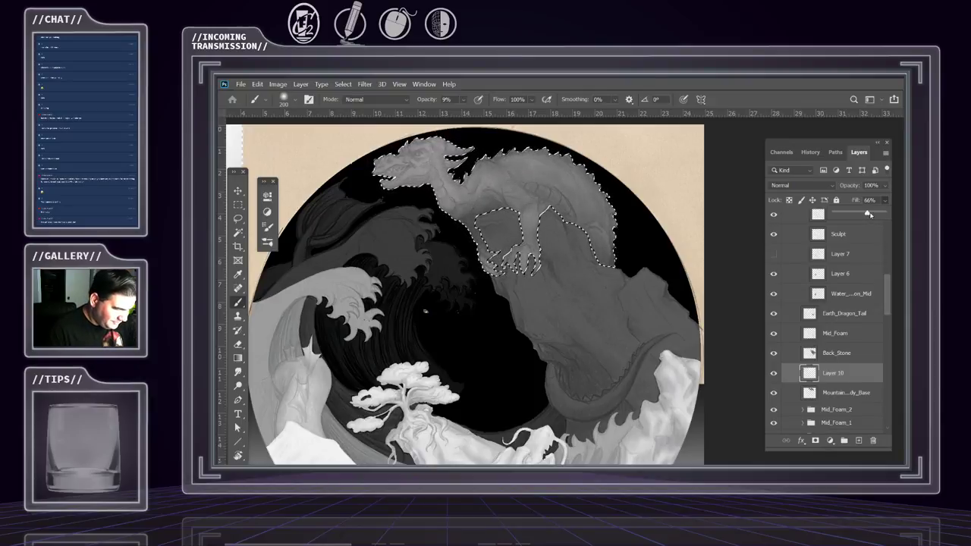
key("bracketleft")
key("bracketleft")
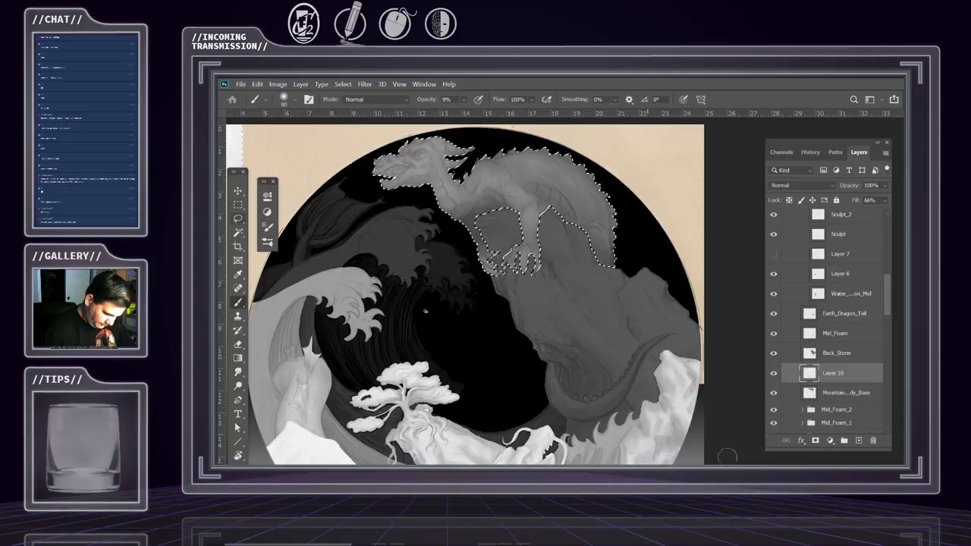
Magic-wand select the dragon's tail on Earth_Dragon_Tail and add a new empty Layer 11
scroll(834, 383, "down", 2)
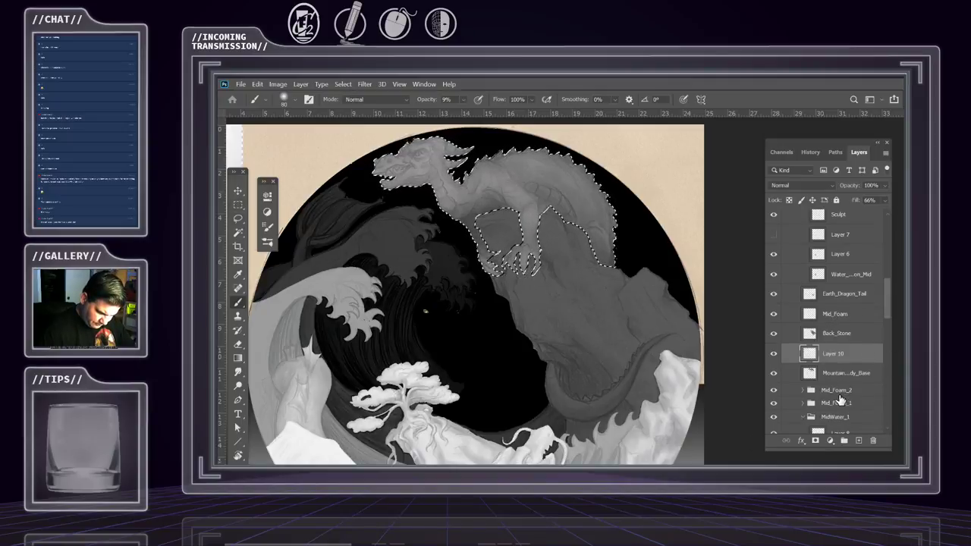
scroll(830, 318, "up", 1)
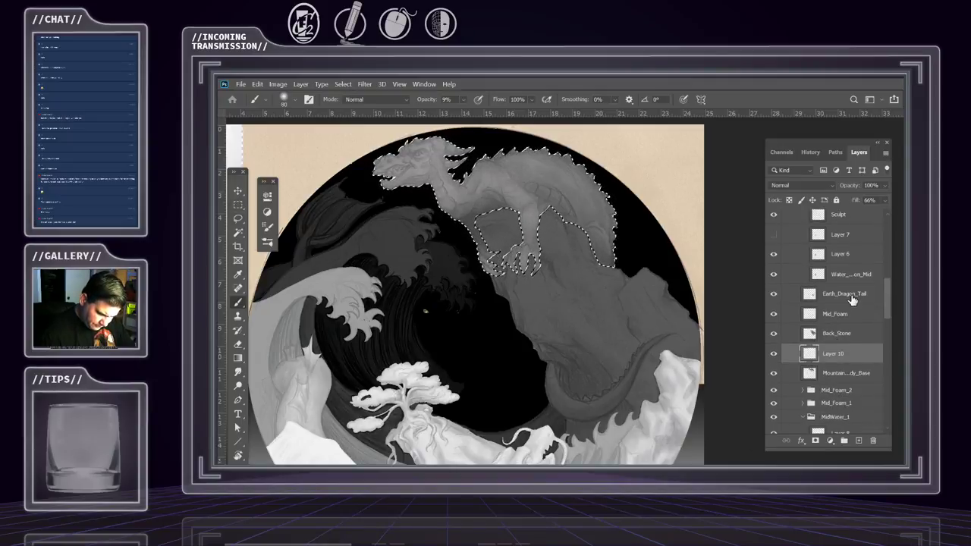
left_click(829, 292)
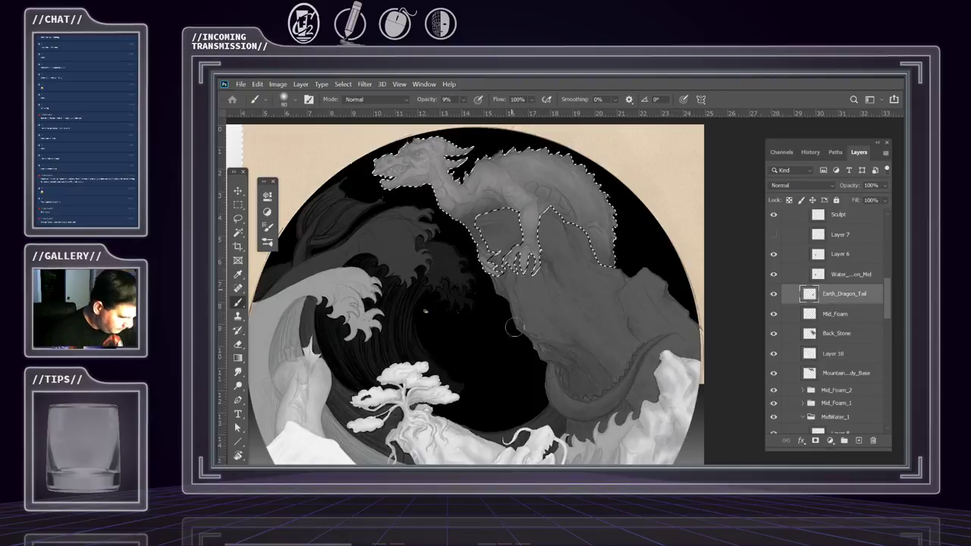
key("w")
left_click(570, 406)
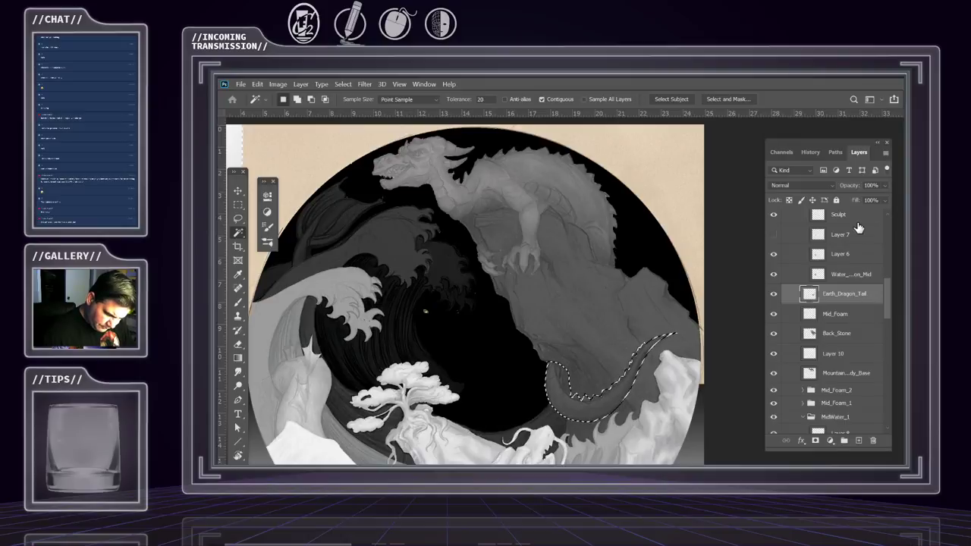
left_click(884, 153)
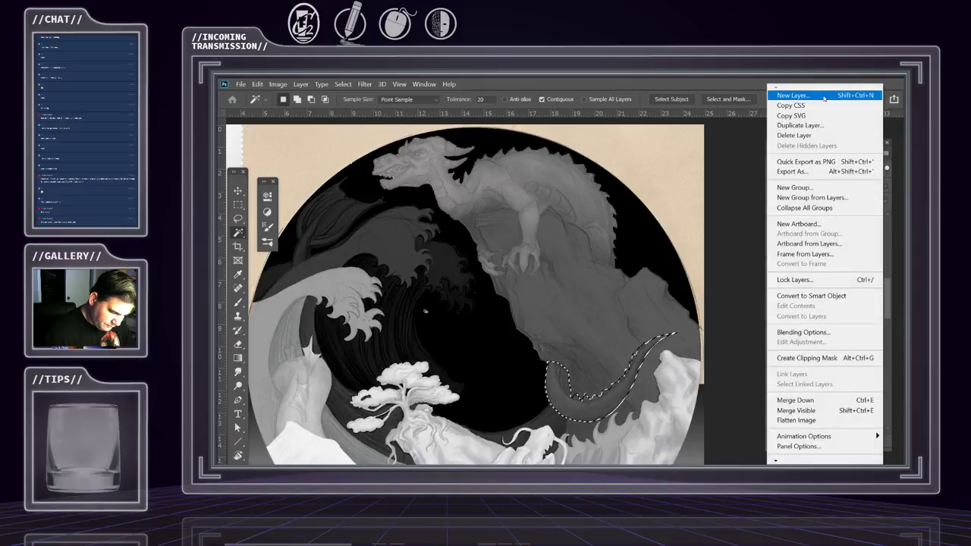
left_click(834, 95)
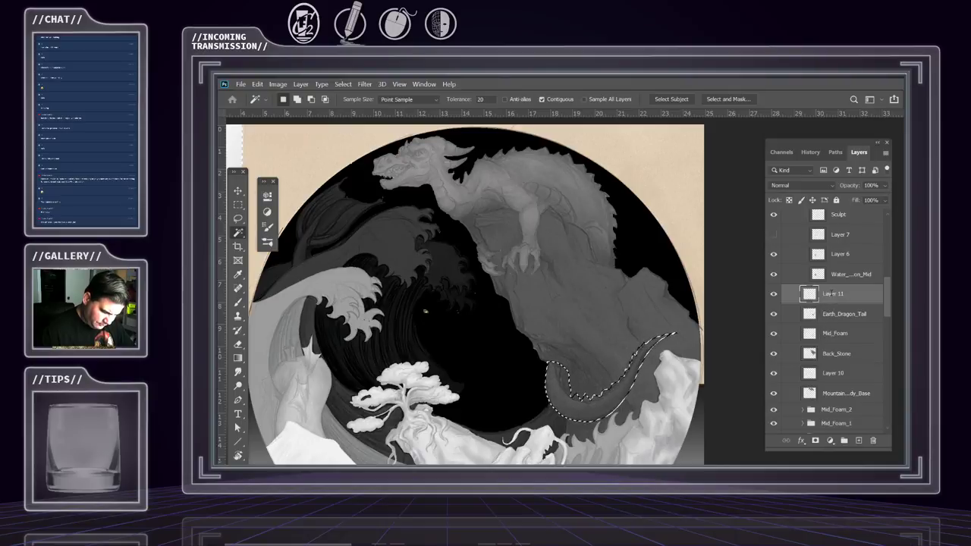
Rename Layer 11 to Tail_2
double_click(832, 293)
type("Tail 2")
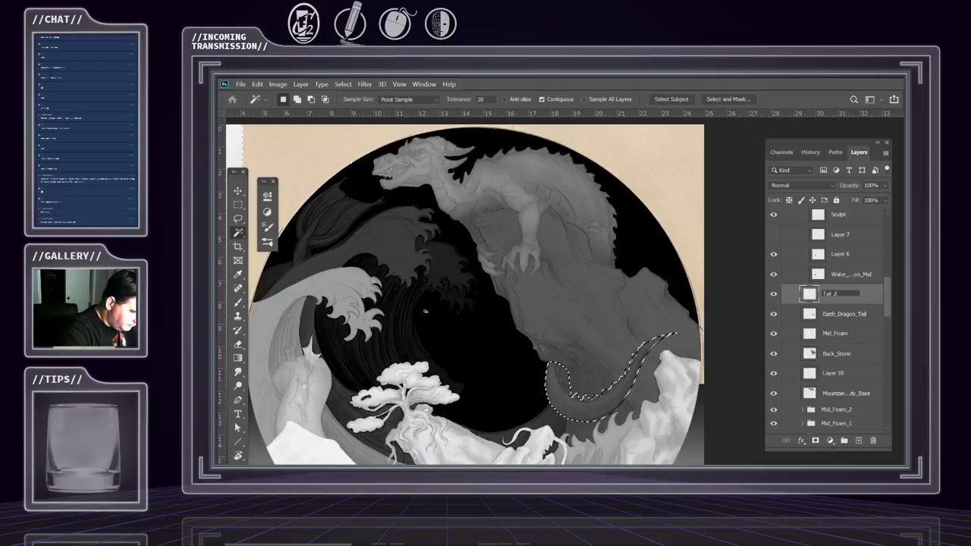
key("Return")
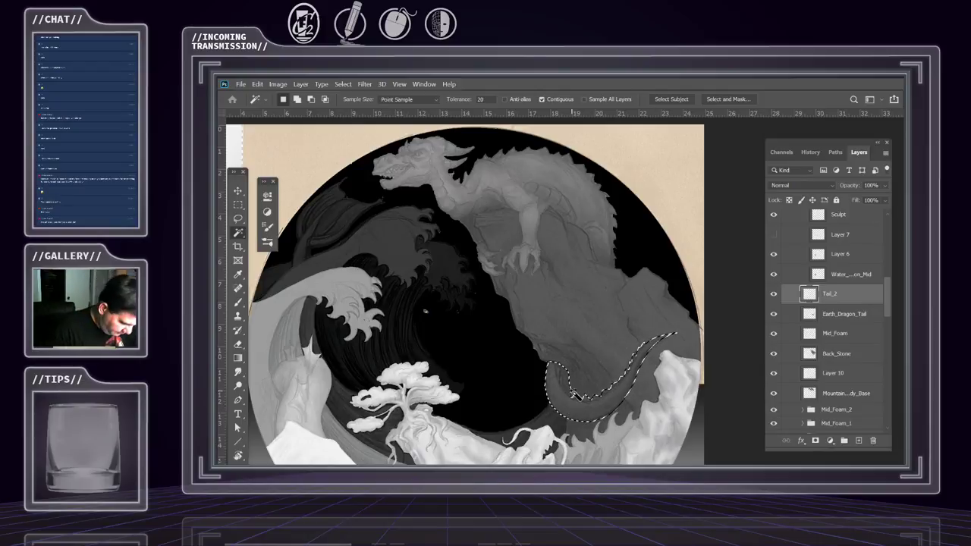
Brush soft lighter shading across the dragon's tail, undoing the last stroke
key("b")
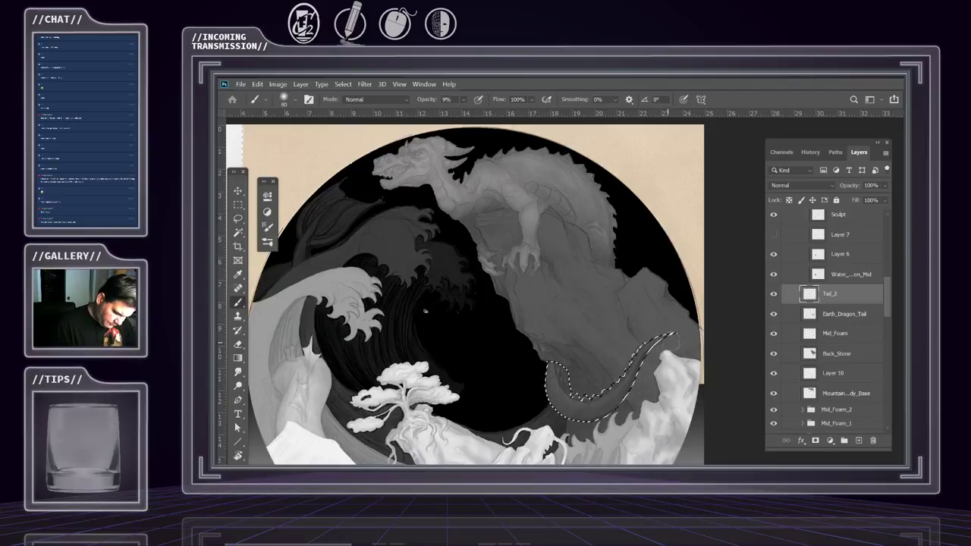
left_click_drag(644, 348, 626, 383)
mouse_move(643, 348)
left_mouse_down()
mouse_move(603, 405)
mouse_move(630, 383)
mouse_move(599, 413)
left_mouse_up()
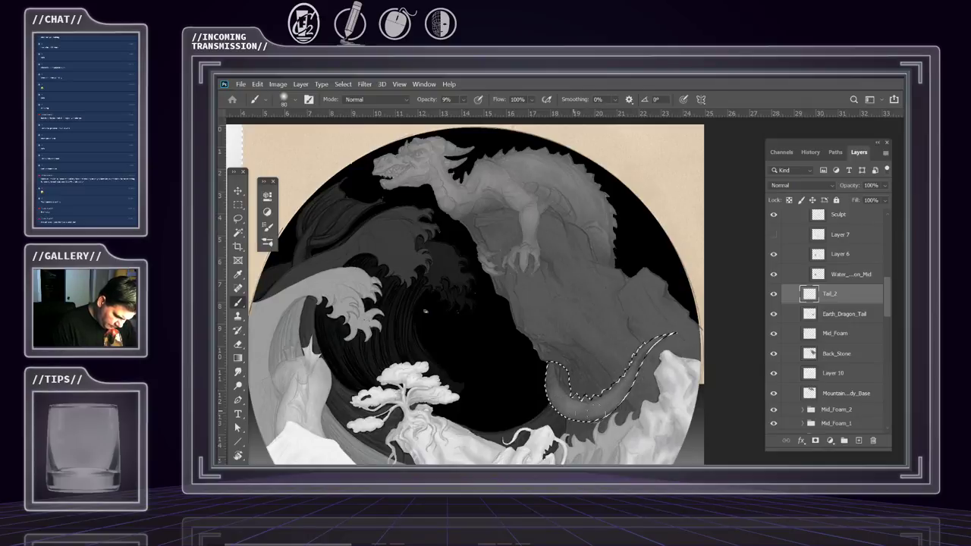
mouse_move(564, 383)
left_mouse_down()
mouse_move(590, 417)
mouse_move(572, 416)
mouse_move(620, 398)
mouse_move(680, 332)
mouse_move(652, 389)
mouse_move(625, 407)
mouse_move(642, 384)
left_mouse_up()
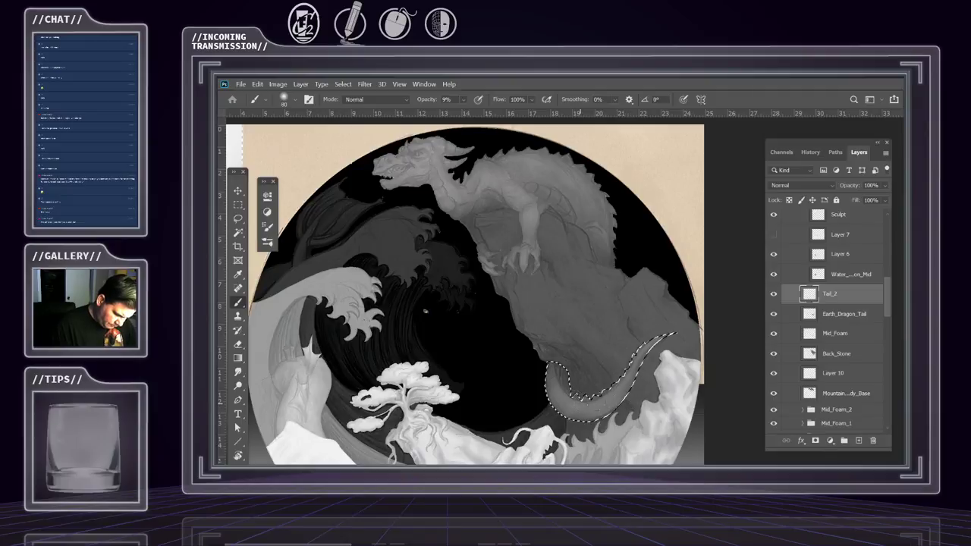
mouse_move(584, 402)
left_mouse_down()
mouse_move(699, 326)
mouse_move(629, 366)
left_mouse_up()
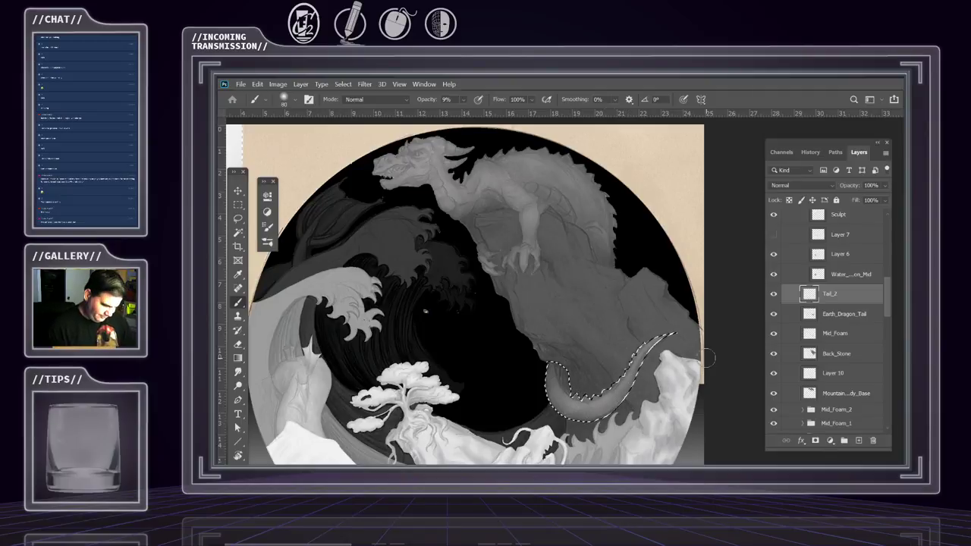
key("ctrl+z")
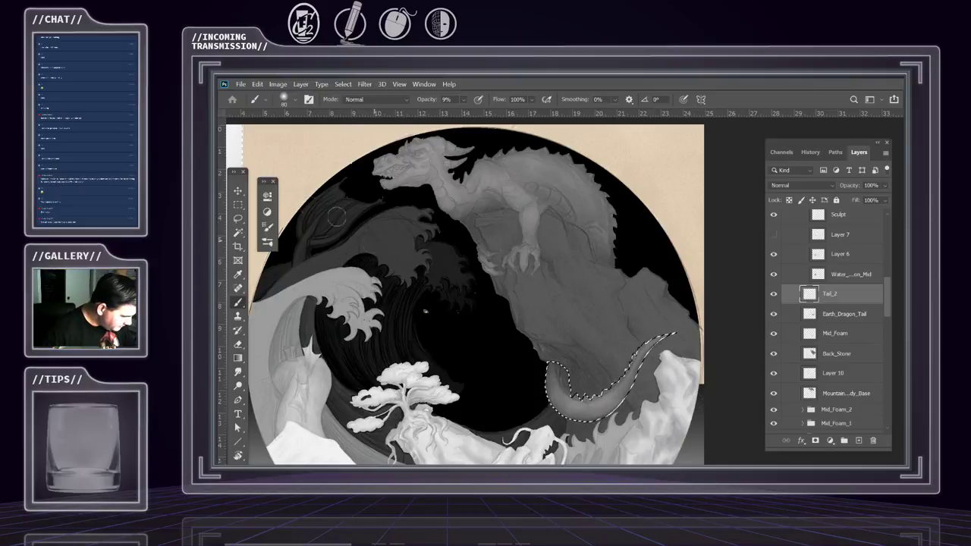
Clear the tail selection and reposition the artwork in view
key("m")
key("ctrl+d")
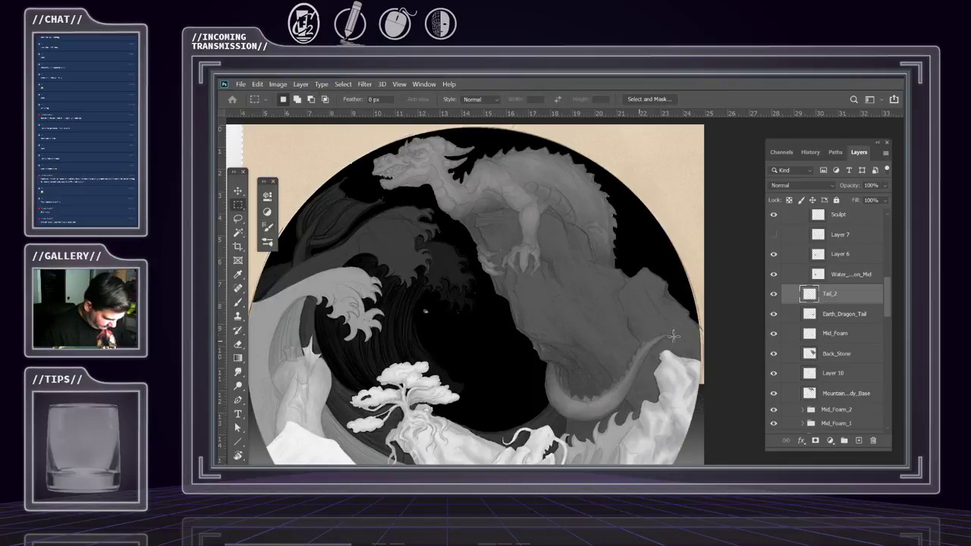
left_click_drag(600, 335, 604, 312)
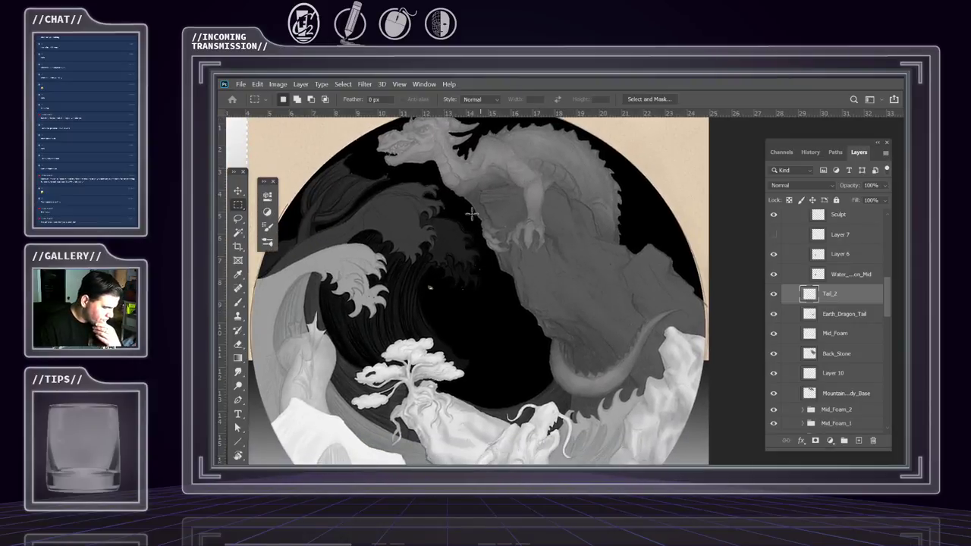
left_click_drag(483, 217, 499, 252)
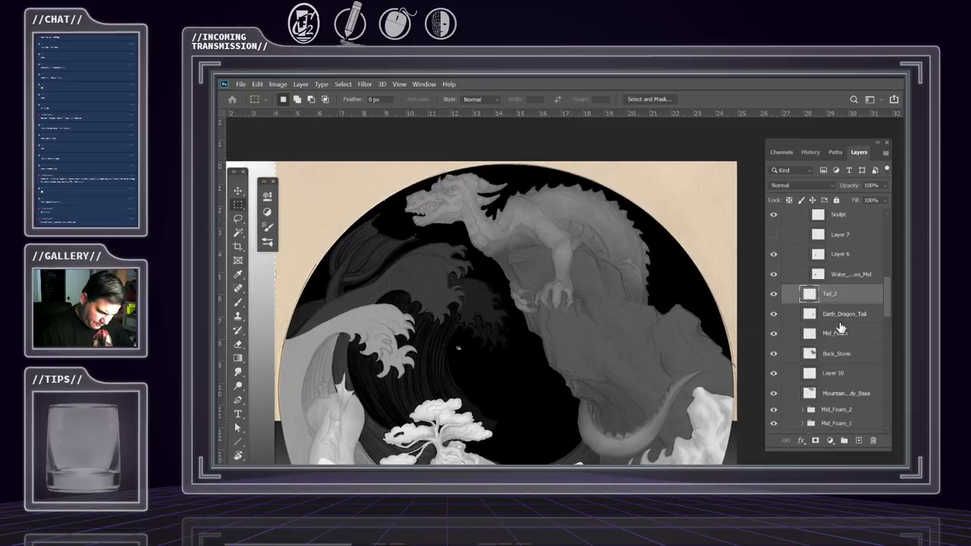
scroll(838, 329, "up", 3)
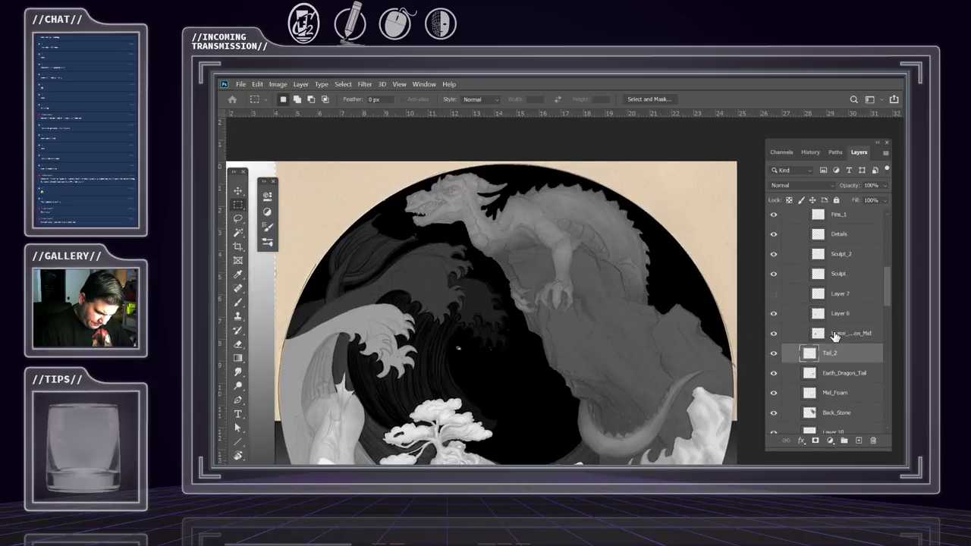
scroll(835, 336, "down", 2)
Check Layer 10's visibility and rename it Mountain_Dragon_2
left_click(823, 374)
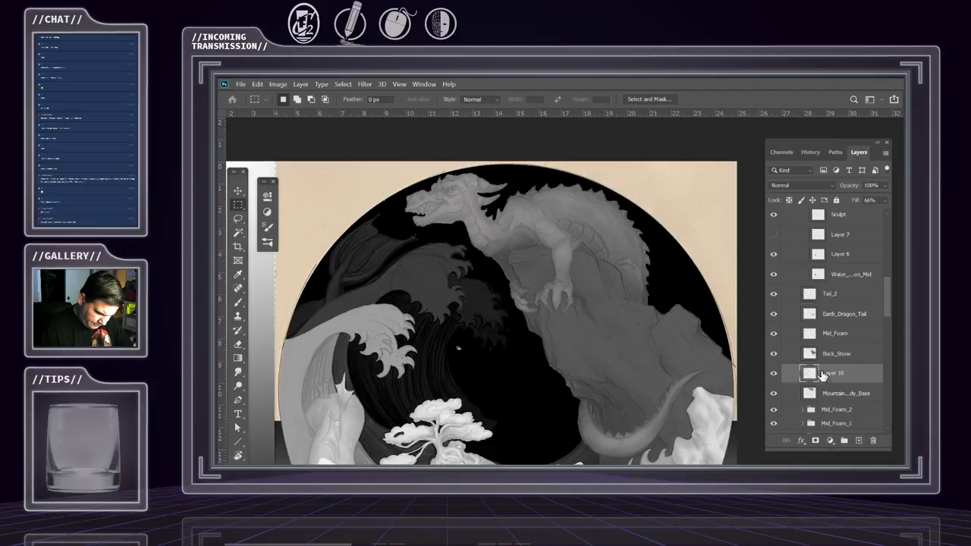
left_click(773, 373)
left_click(773, 373)
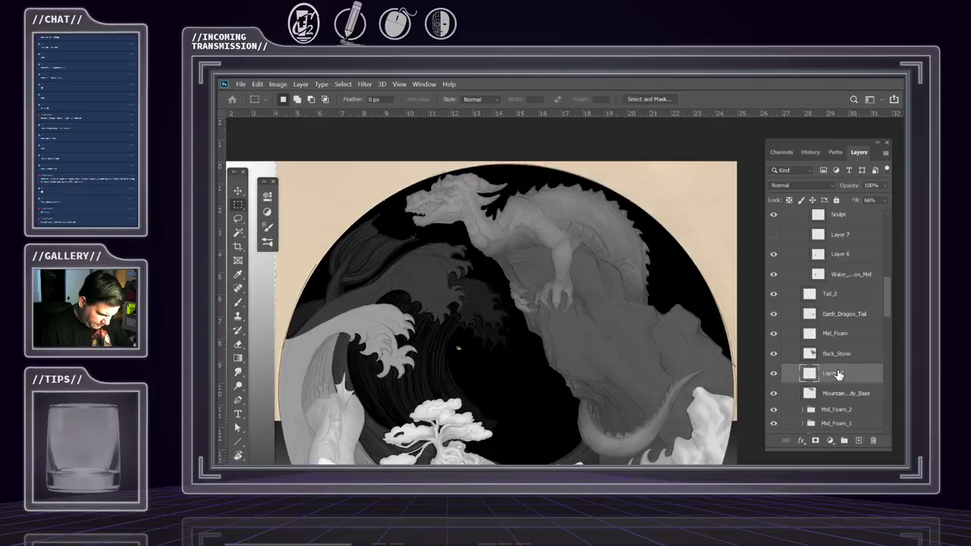
double_click(834, 373)
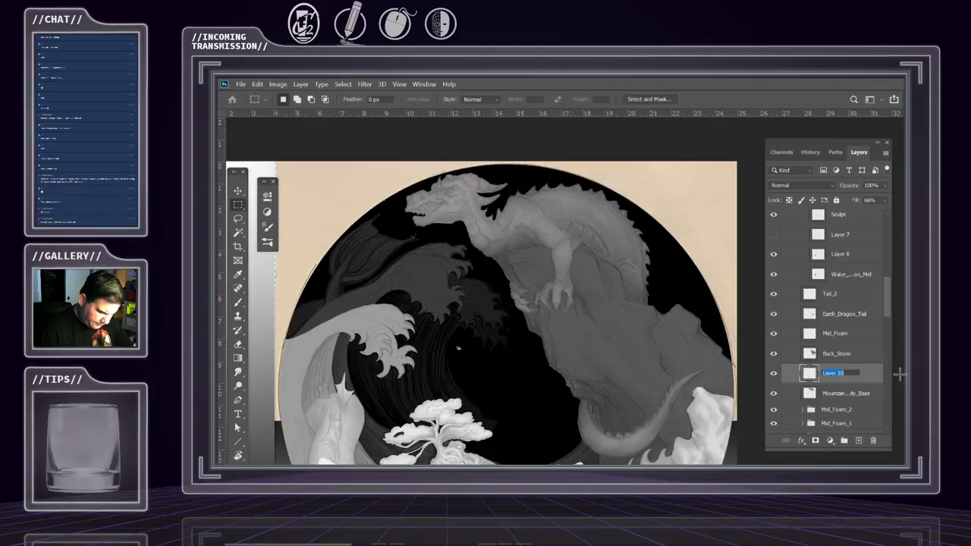
type("Mountain")
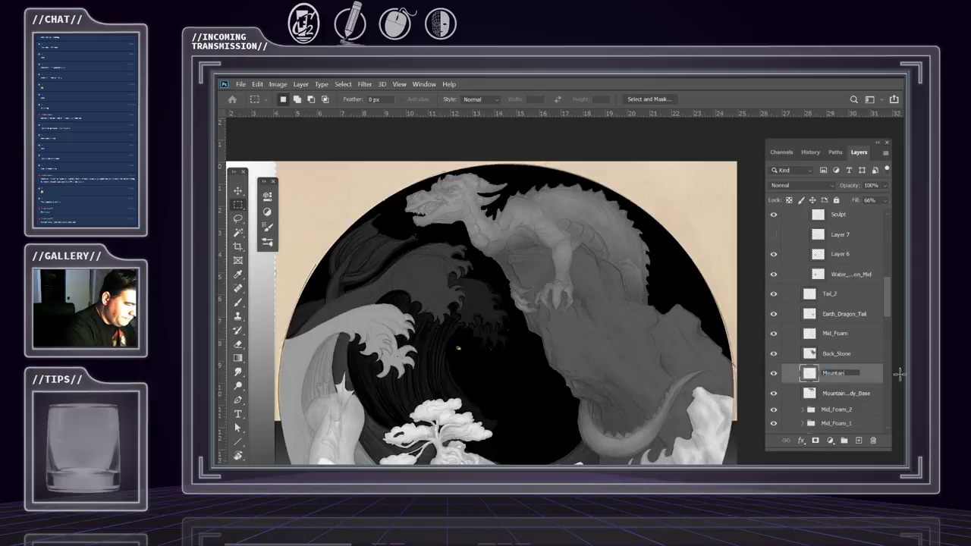
type("_DGrad")
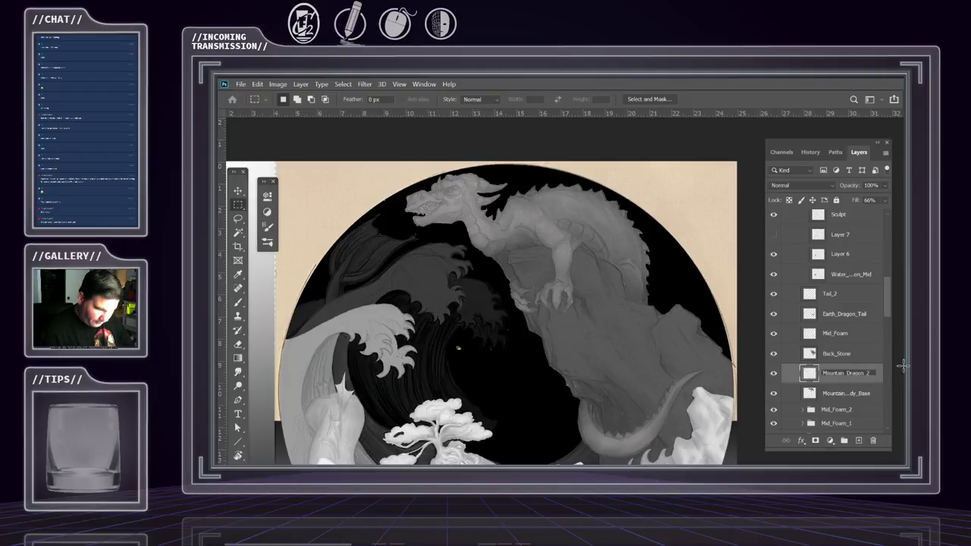
key("Return")
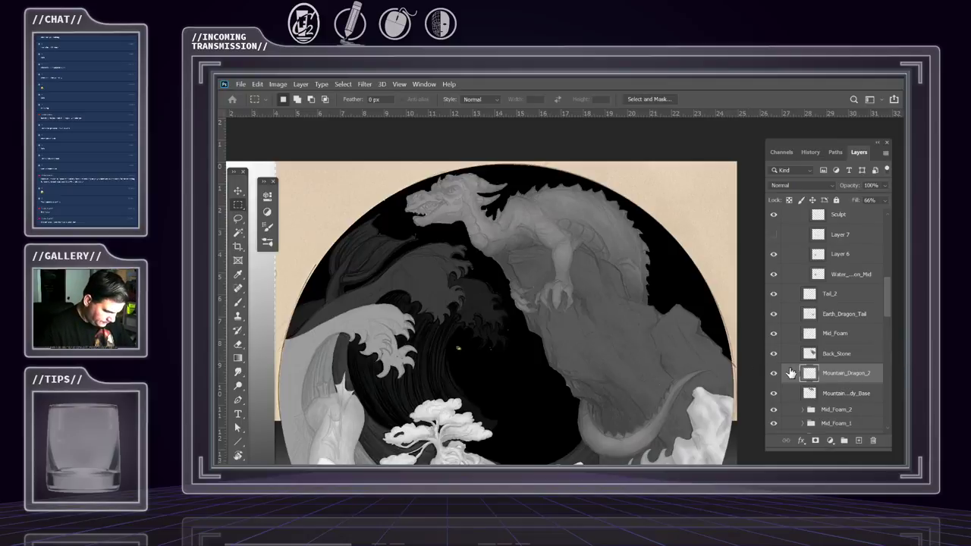
key("e")
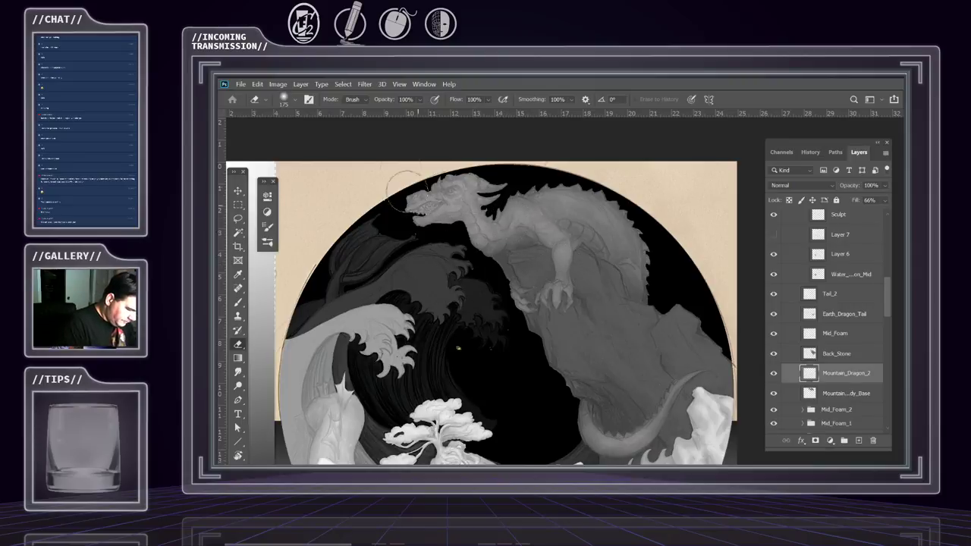
Set the eraser opacity to 27% and zoom in on the dragon's head
left_click(420, 99)
left_click_drag(440, 112, 401, 111)
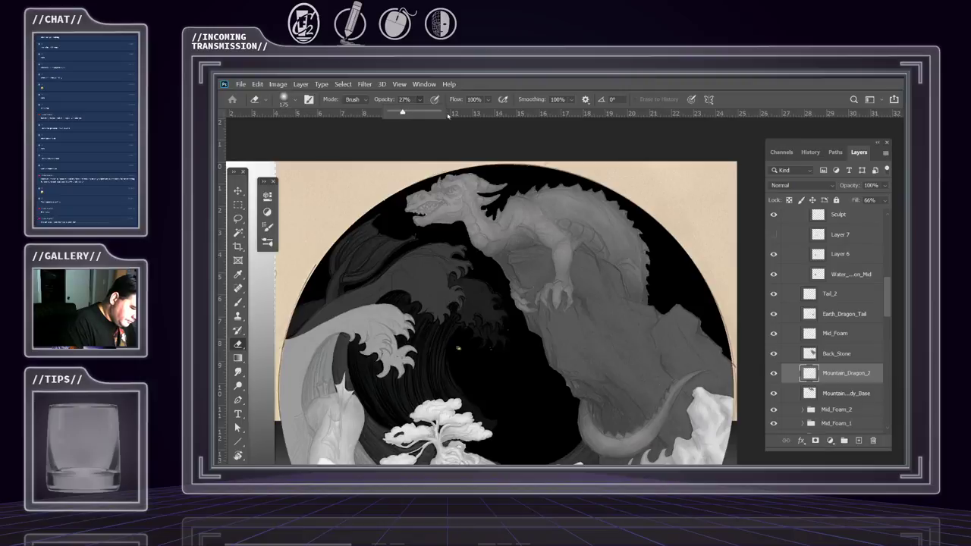
left_click(470, 203)
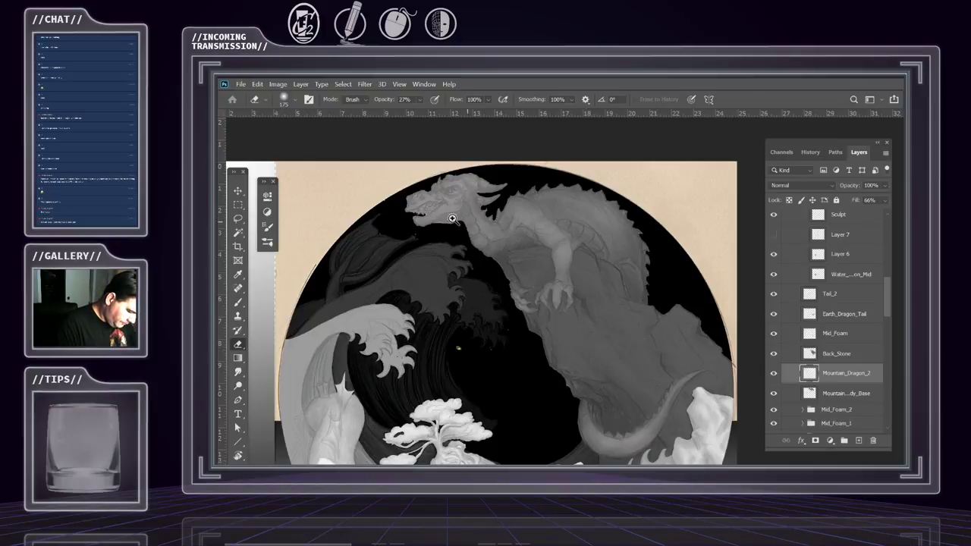
mouse_move(451, 220)
left_mouse_down()
mouse_move(491, 226)
mouse_move(451, 219)
mouse_move(533, 266)
mouse_move(539, 247)
left_mouse_up()
Shrink the eraser two sizes to touch up the dragon's mouth
key("e")
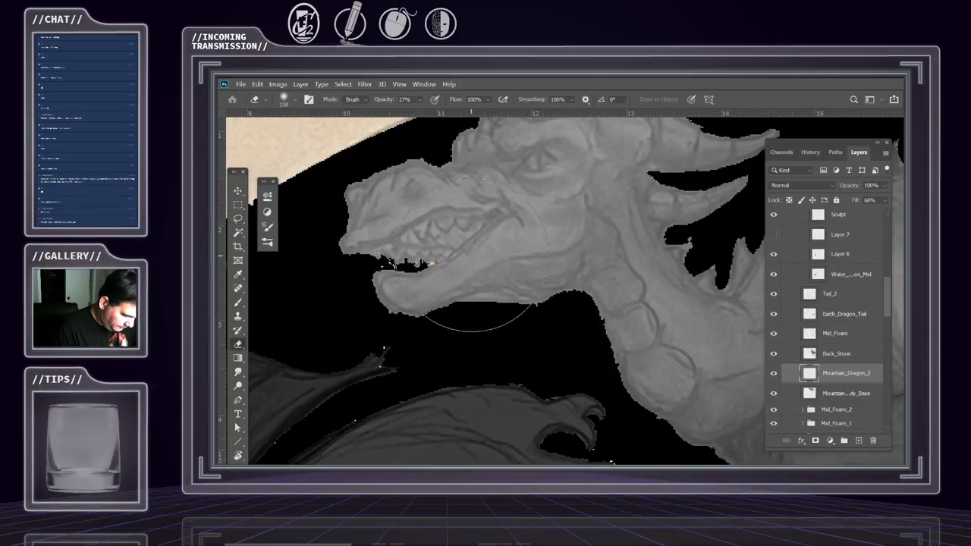
key("bracketleft")
key("bracketleft")
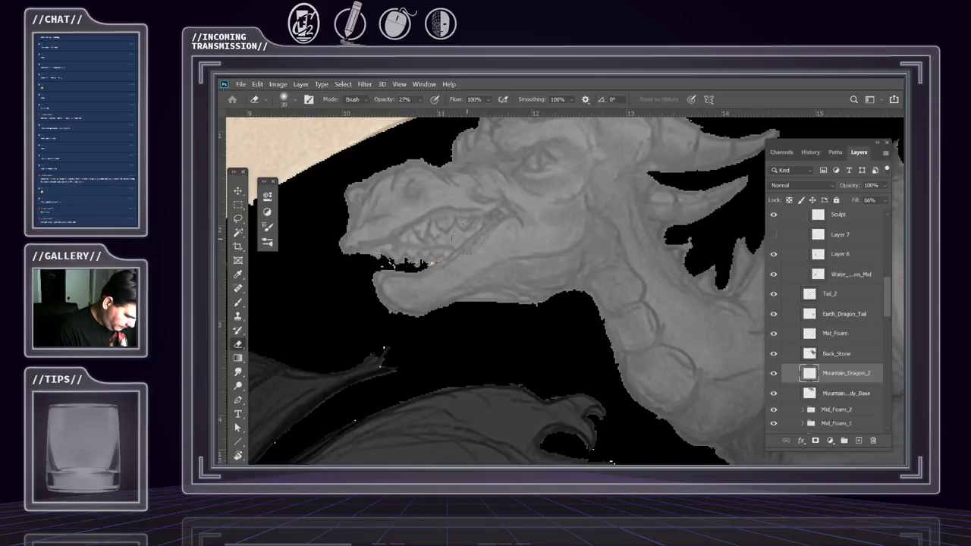
key("bracketleft")
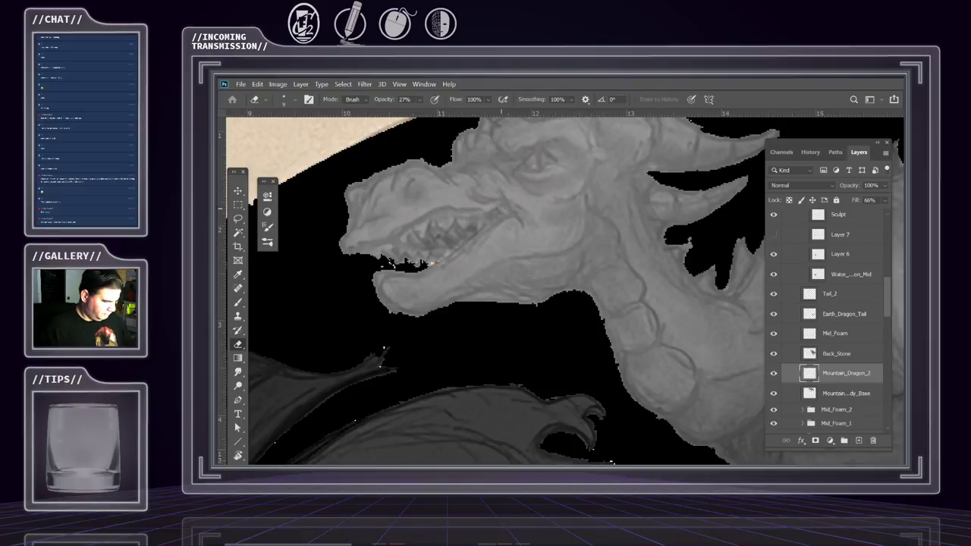
Zoom and pan back out to show the whole circular tsuba design
key("z")
left_click(555, 232, "alt")
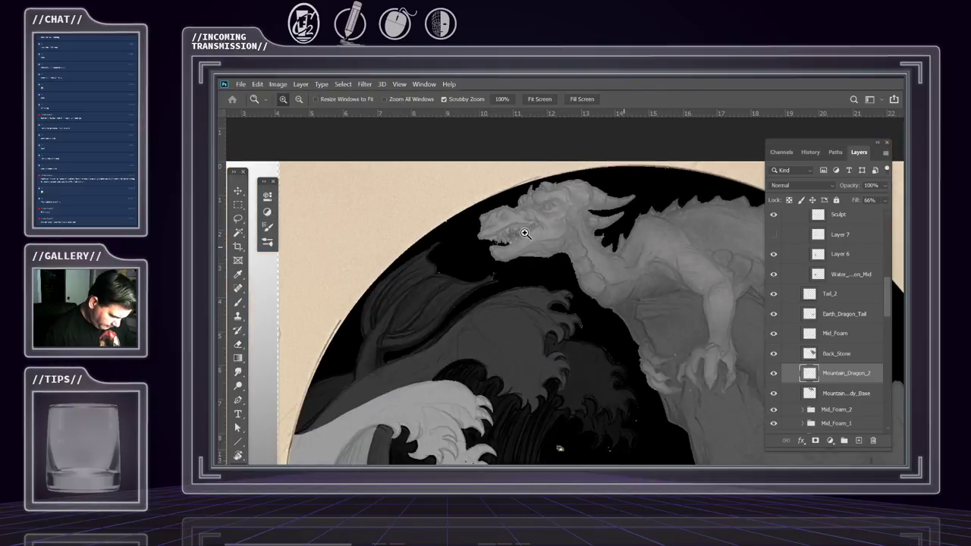
left_click(505, 280, "alt")
left_click(516, 288, "alt")
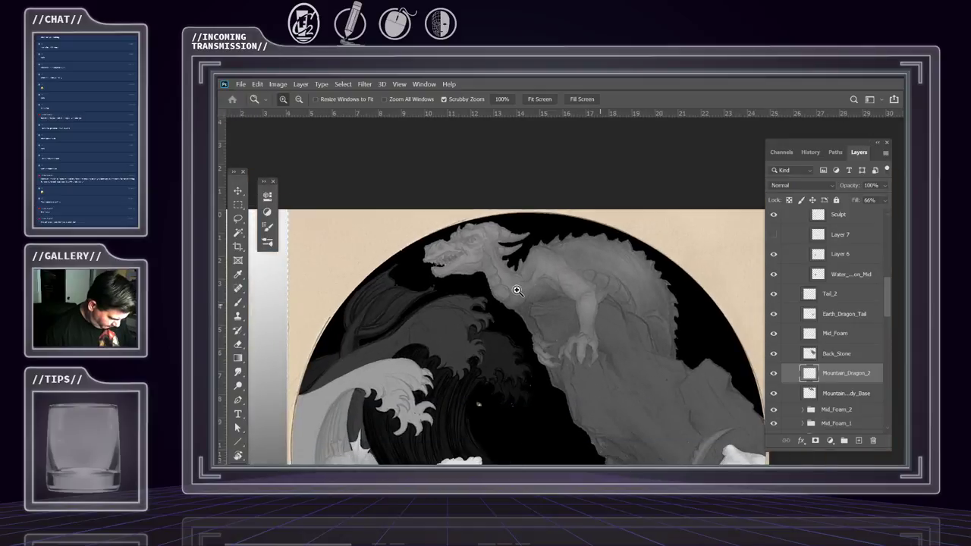
left_click_drag(550, 302, 523, 297)
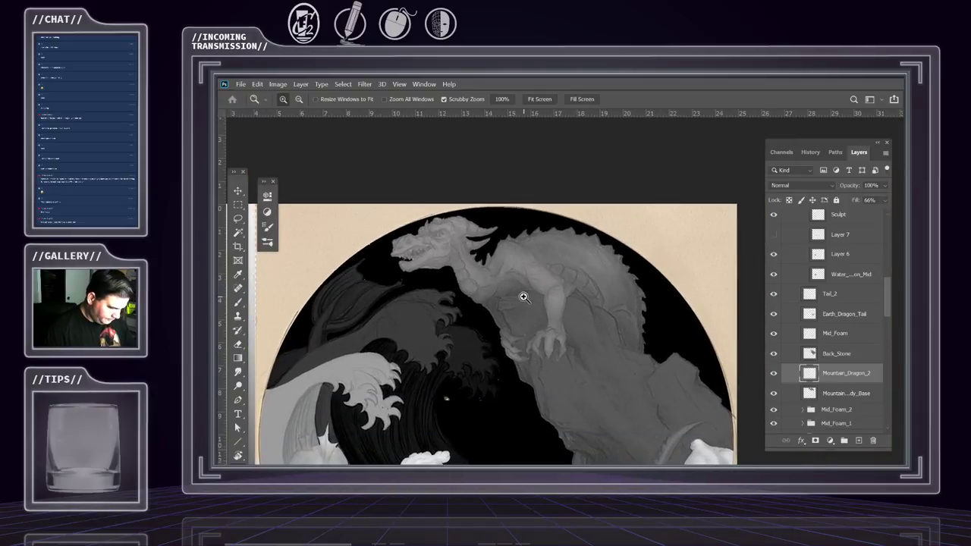
left_click_drag(440, 269, 551, 314)
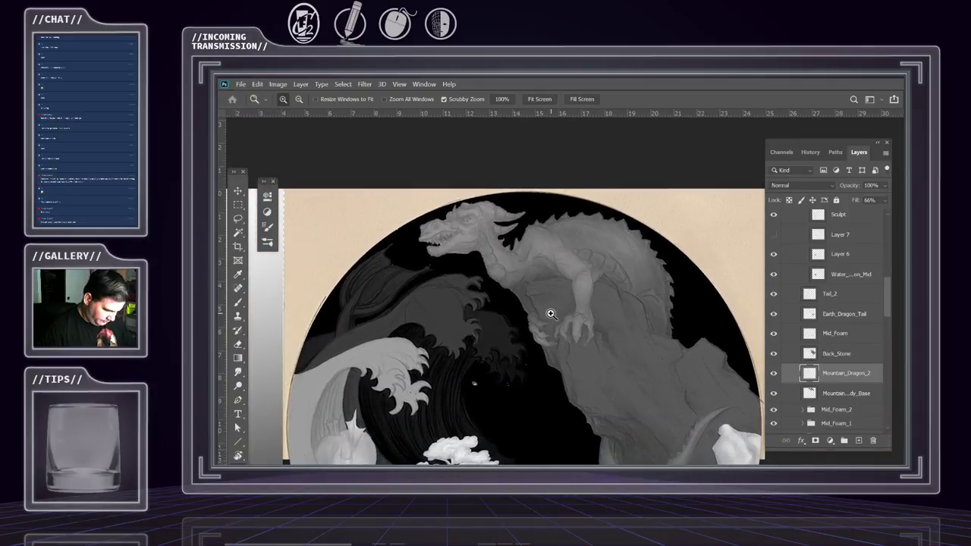
left_click(550, 314, "alt")
left_click(530, 322, "alt")
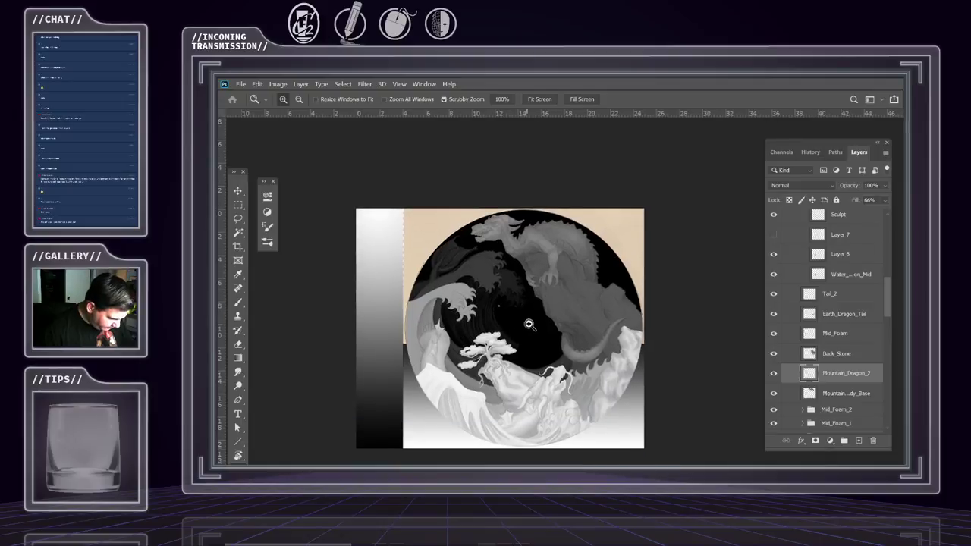
left_click(530, 325)
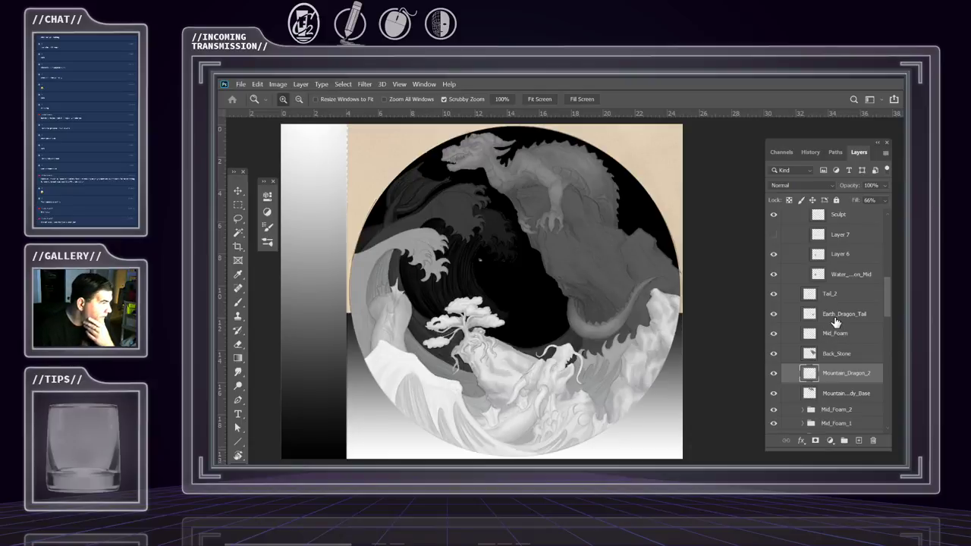
Collapse the For_Normal_Map group and toggle its visibility to compare
scroll(839, 311, "up", 4)
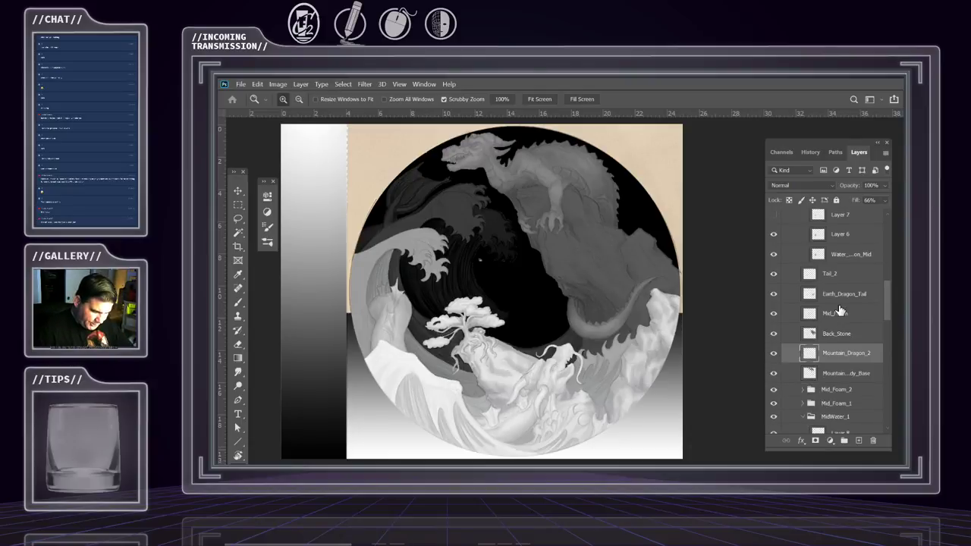
scroll(834, 296, "up", 6)
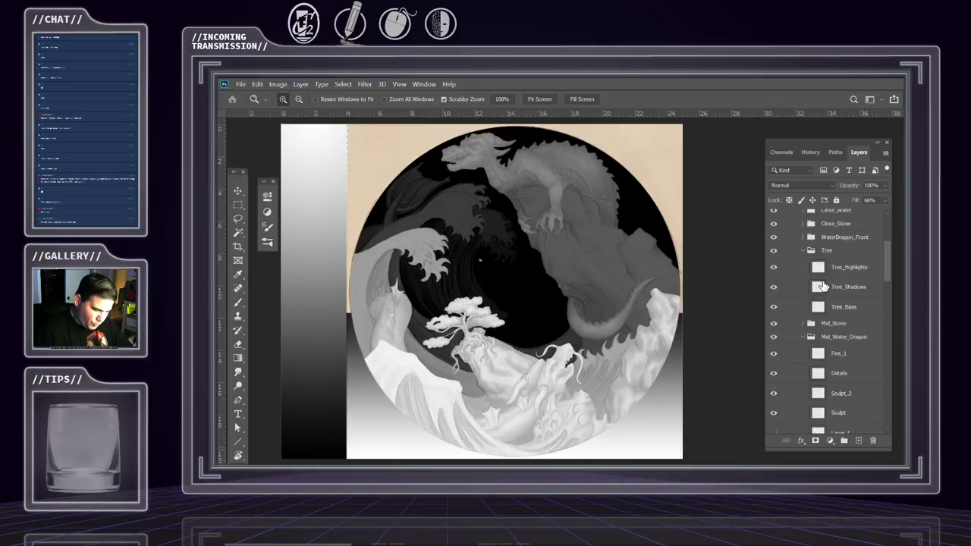
scroll(828, 285, "up", 2)
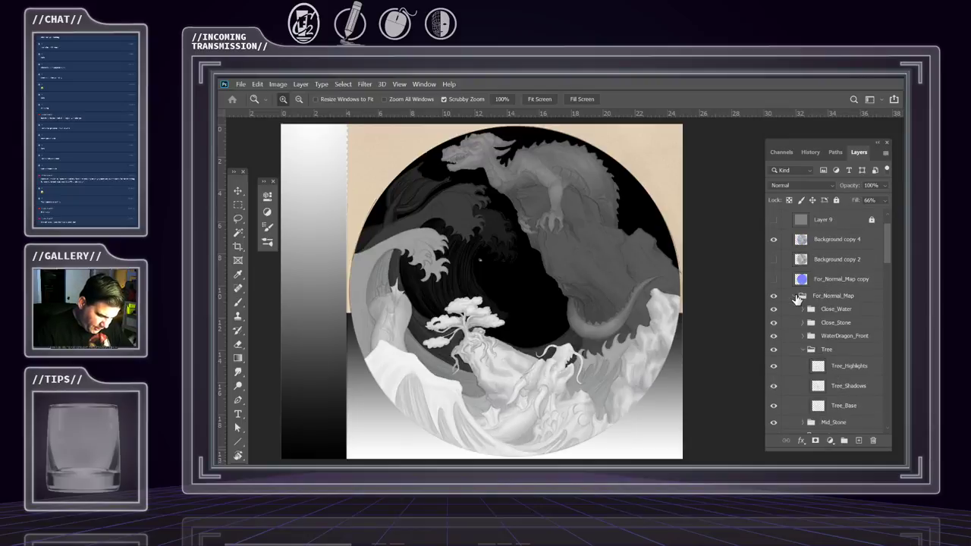
left_click(796, 296)
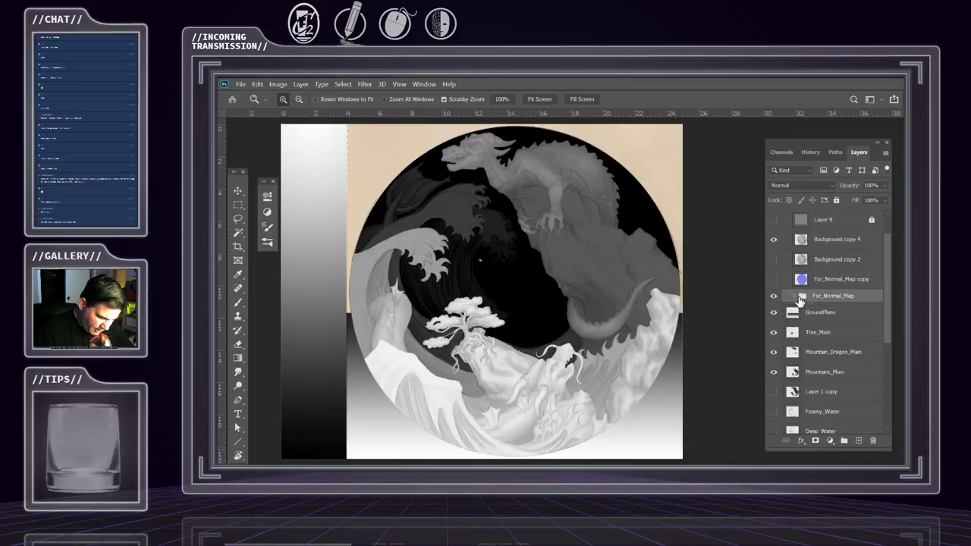
left_click(884, 153)
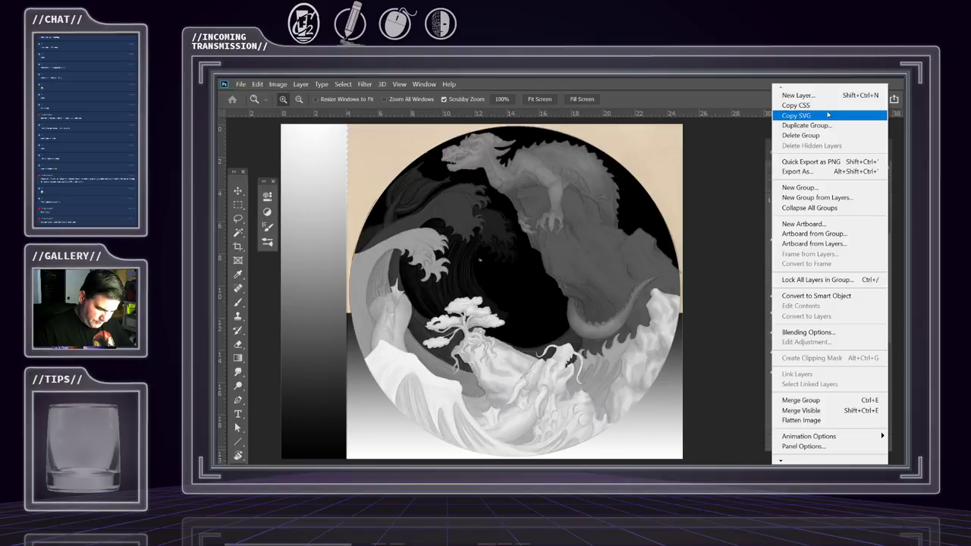
key("Escape")
scroll(821, 300, "up", 2)
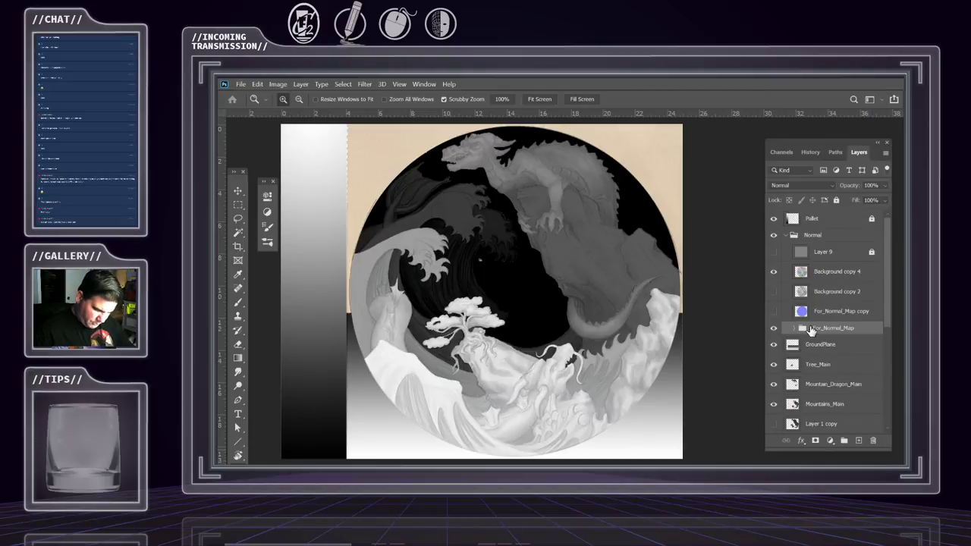
left_click(774, 329)
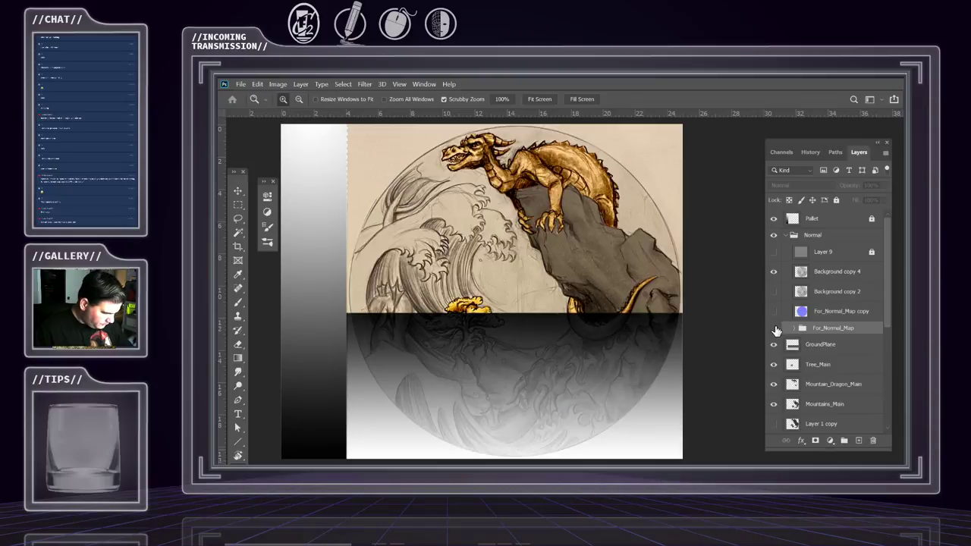
left_click(775, 328)
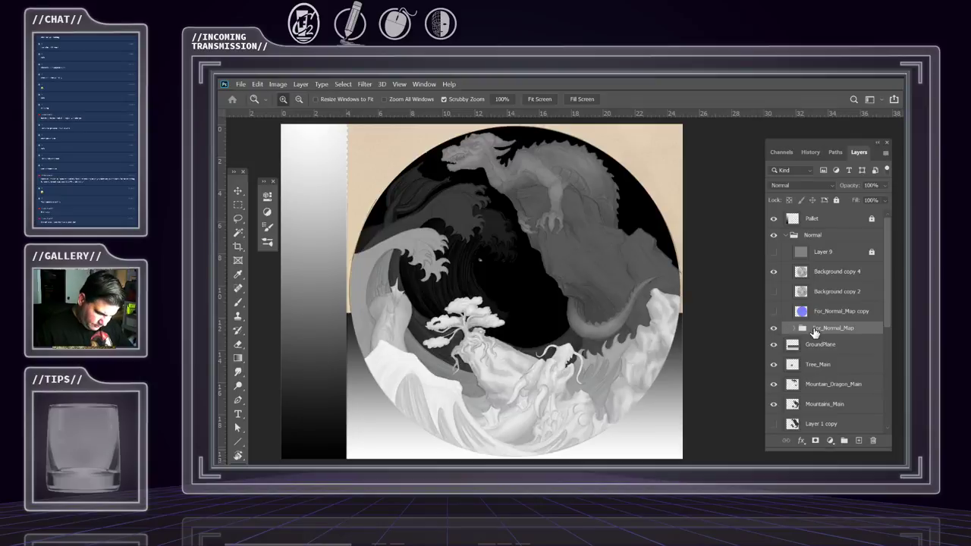
Duplicate For_Normal_Map as copy 2, then delete that group with its contents
left_click(886, 154)
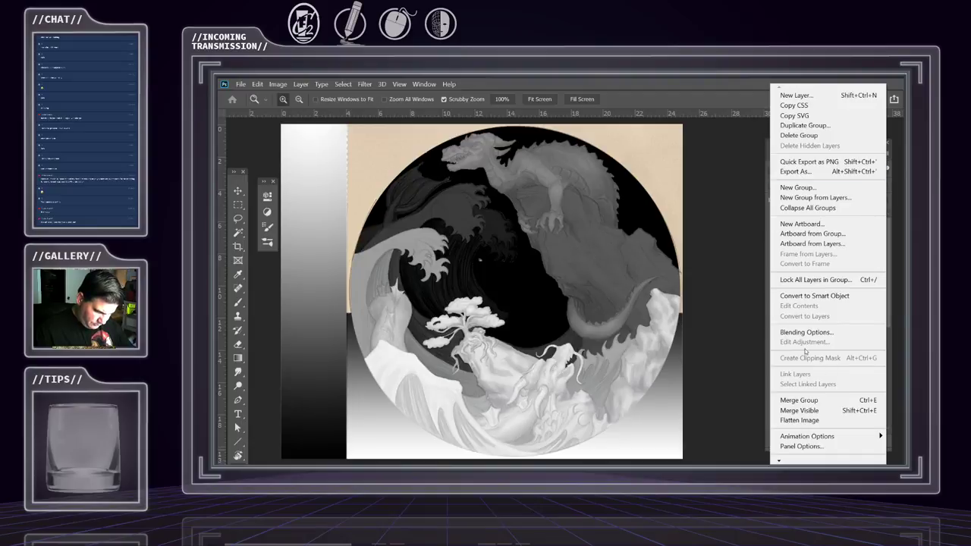
left_click(804, 125)
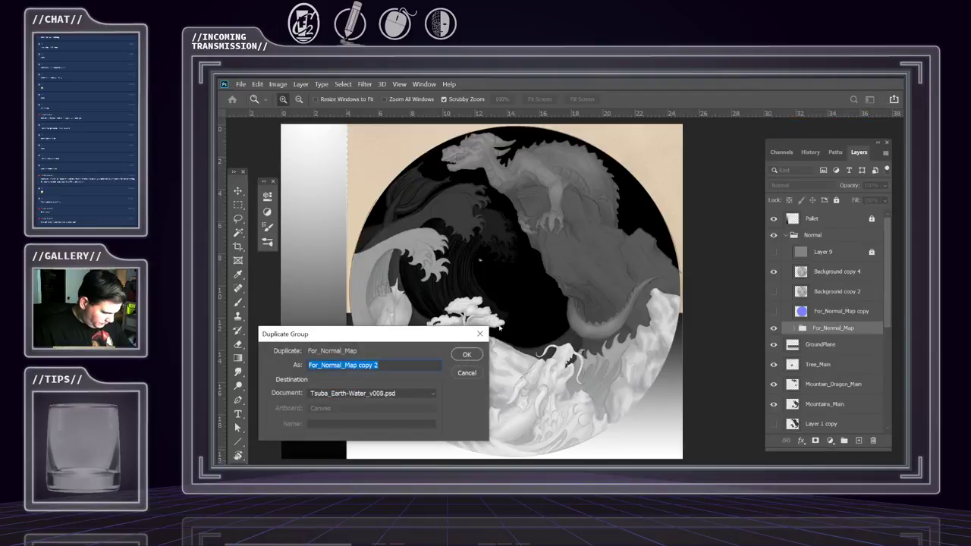
left_click(466, 354)
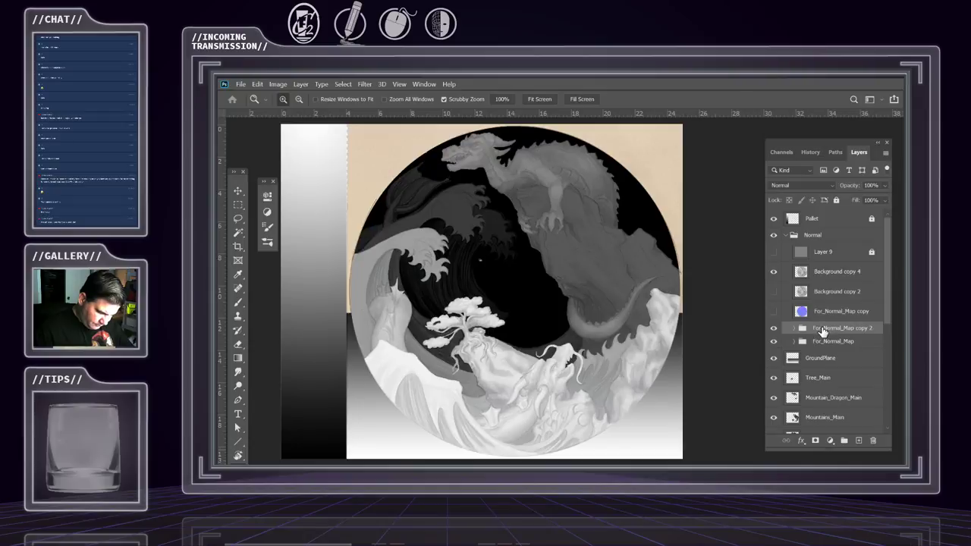
right_click(822, 330)
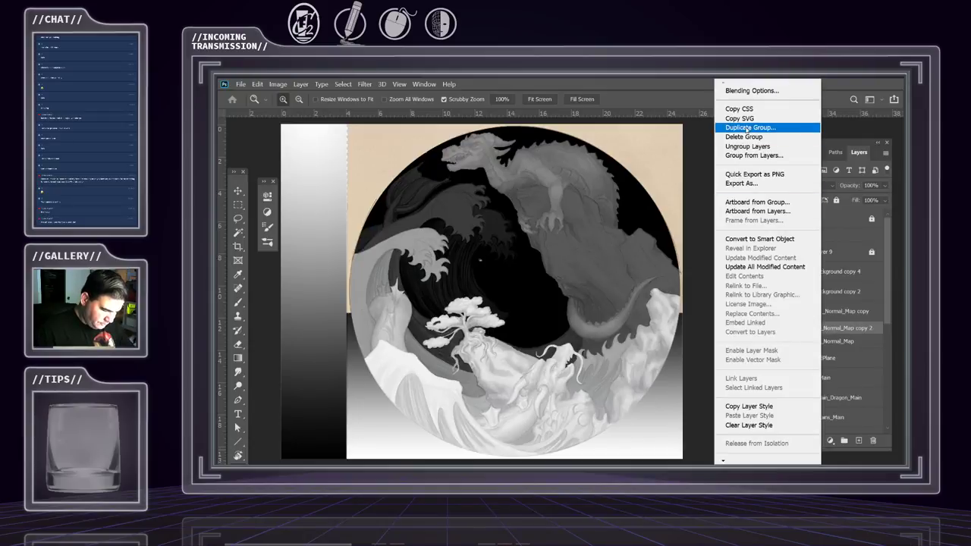
left_click(737, 92)
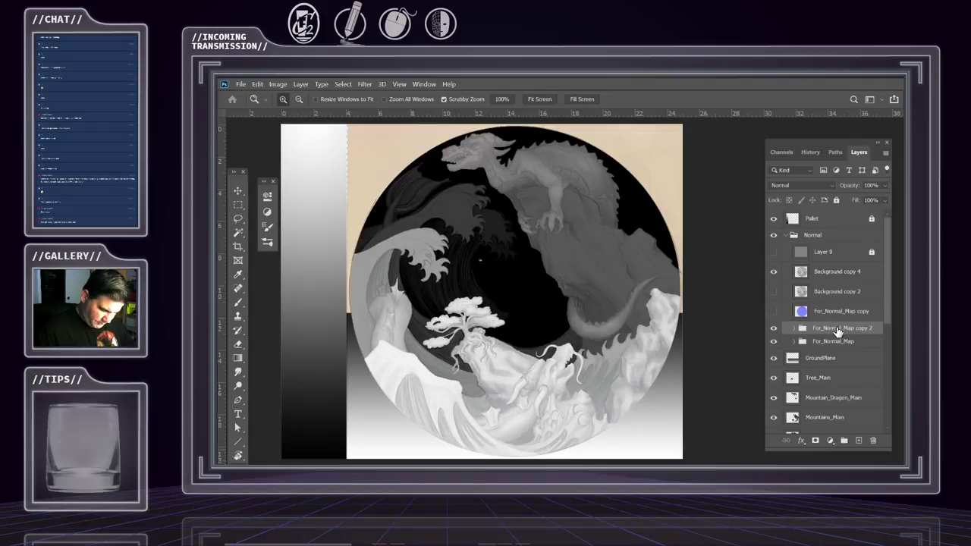
left_click_drag(838, 331, 872, 446)
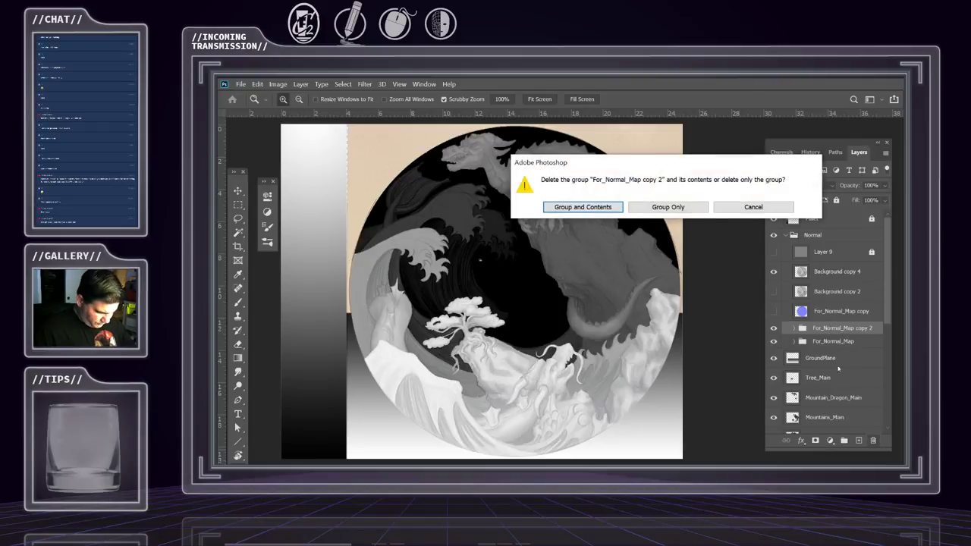
left_click(587, 212)
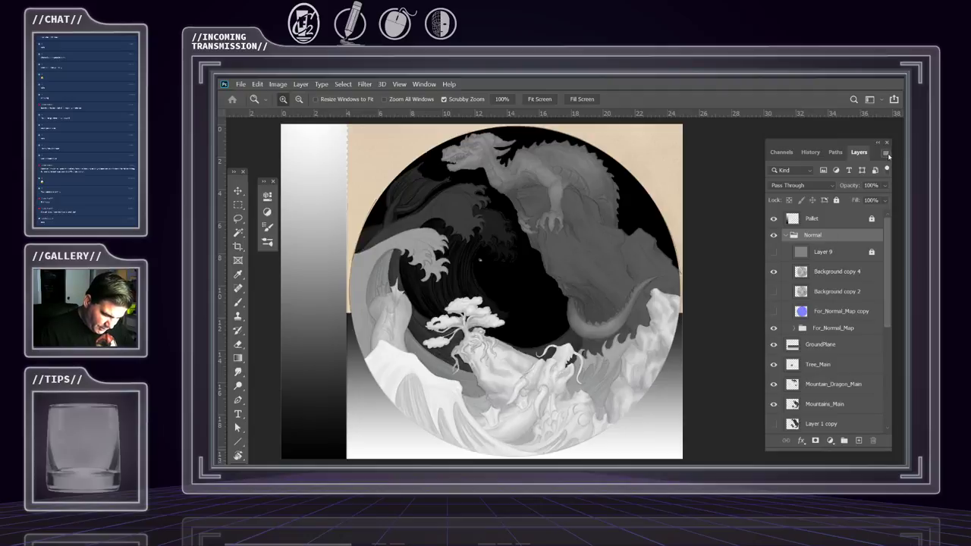
Duplicate the Normal group as Normal copy
left_click(887, 155)
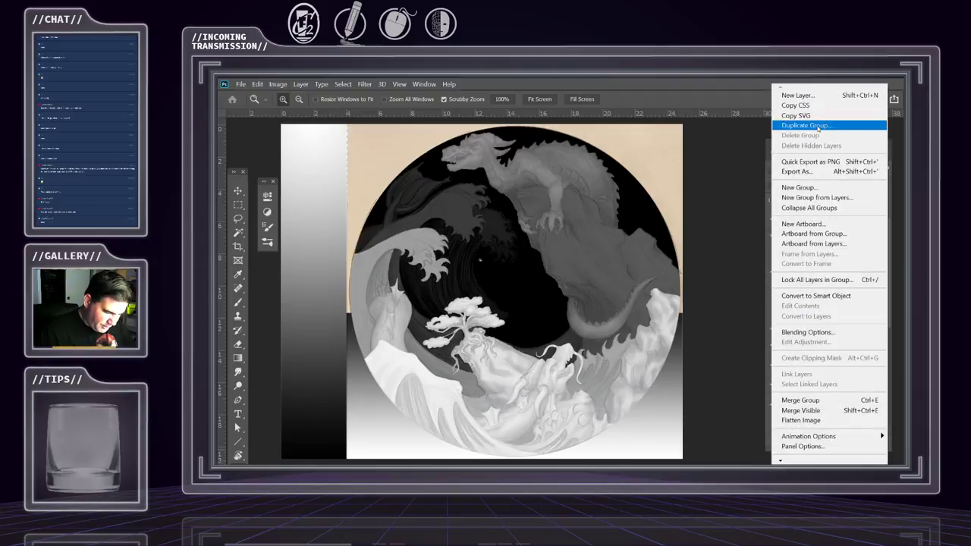
left_click(793, 124)
left_click(467, 355)
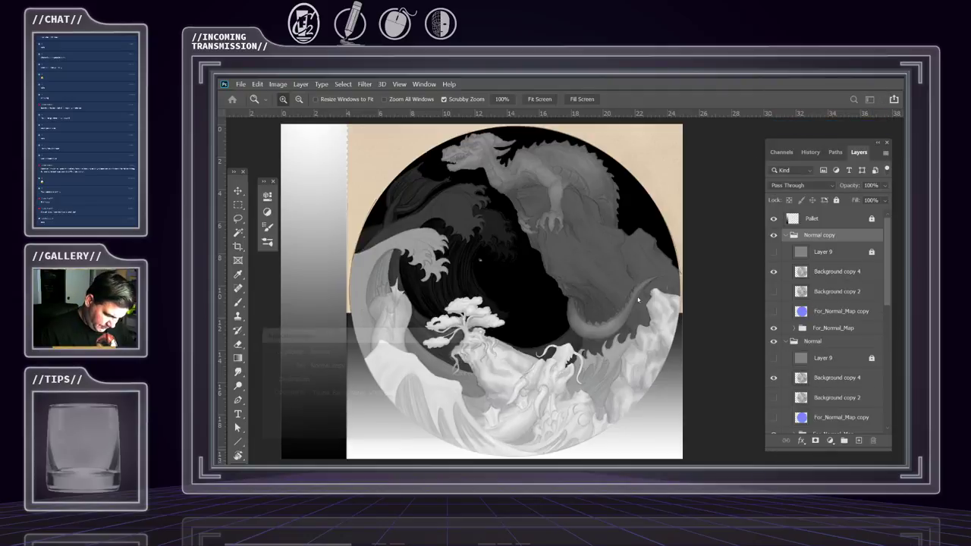
Collapse the Normal copy group and merge it into a single layer
right_click(821, 236)
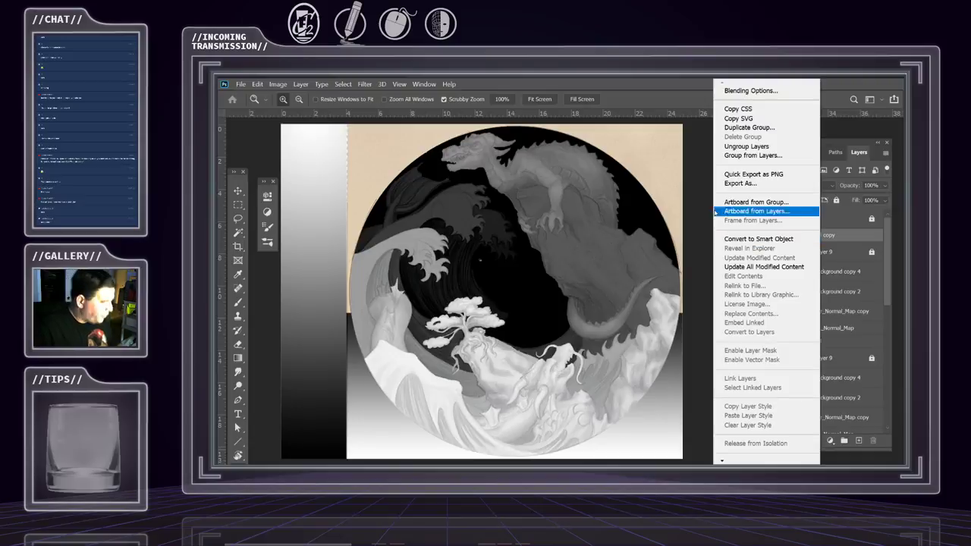
key("Escape")
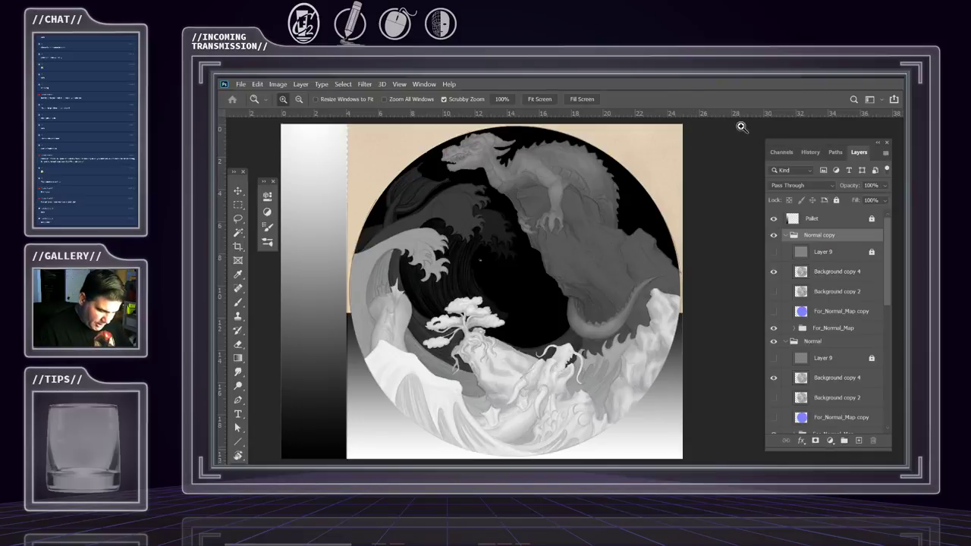
left_click(784, 236)
left_click(785, 236)
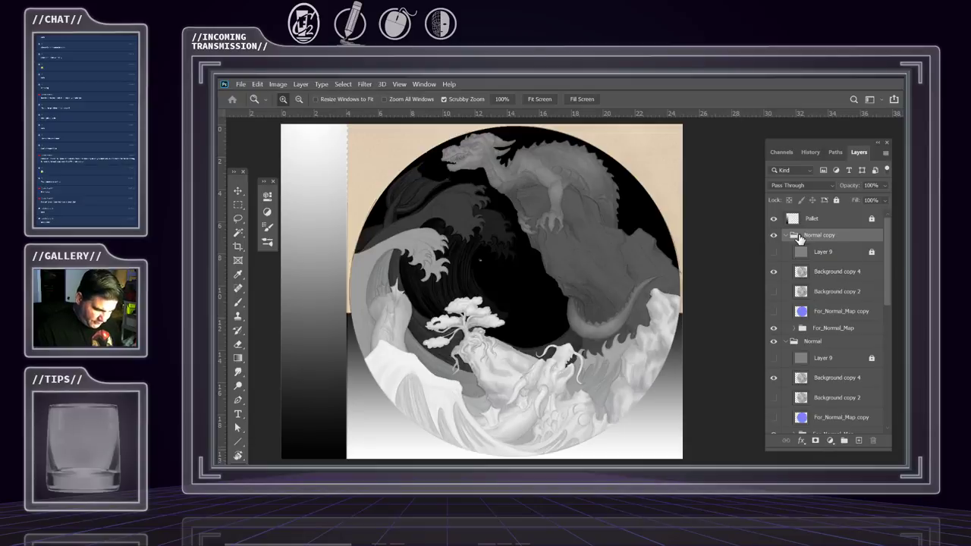
left_click(785, 236)
right_click(809, 237)
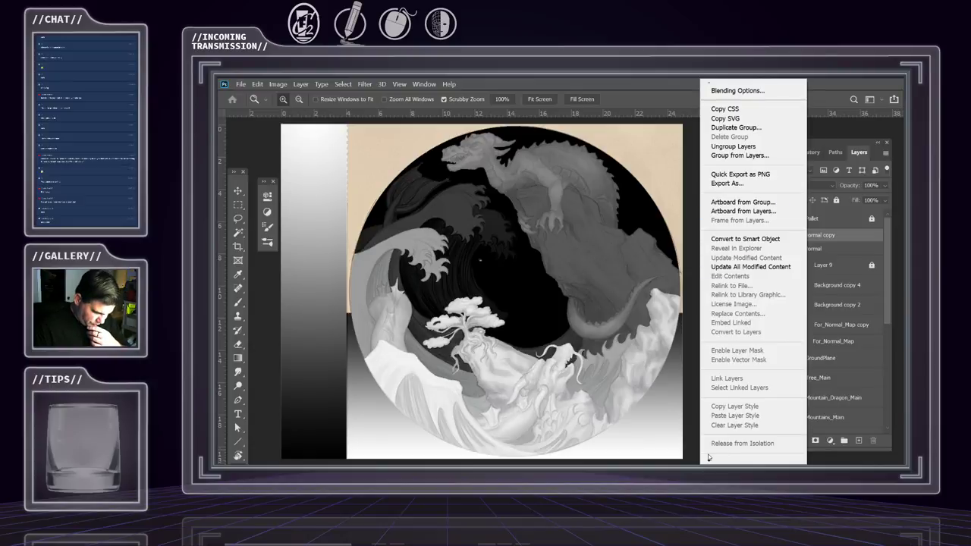
left_click(727, 438)
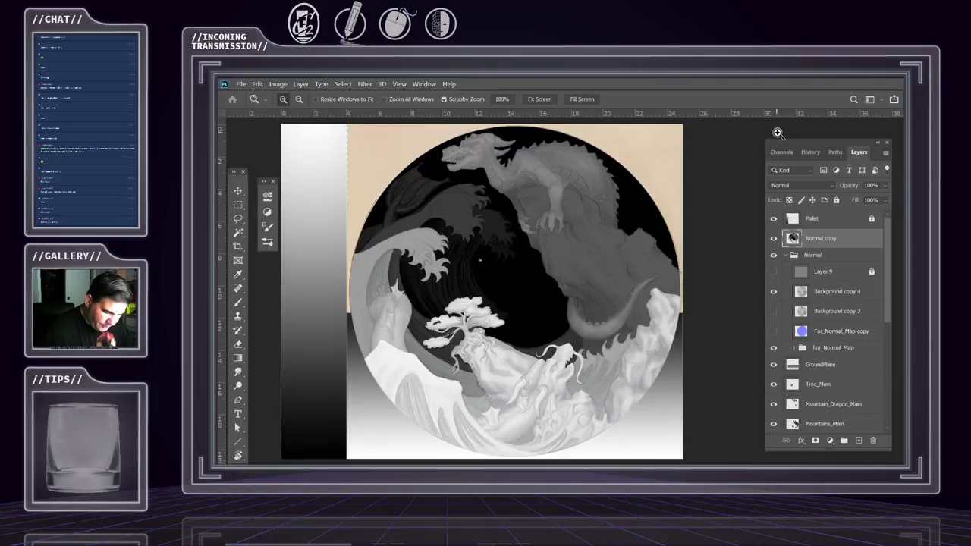
Give Background copy 4 100% fill and Normal blending, and move it above Normal copy
left_click(825, 292)
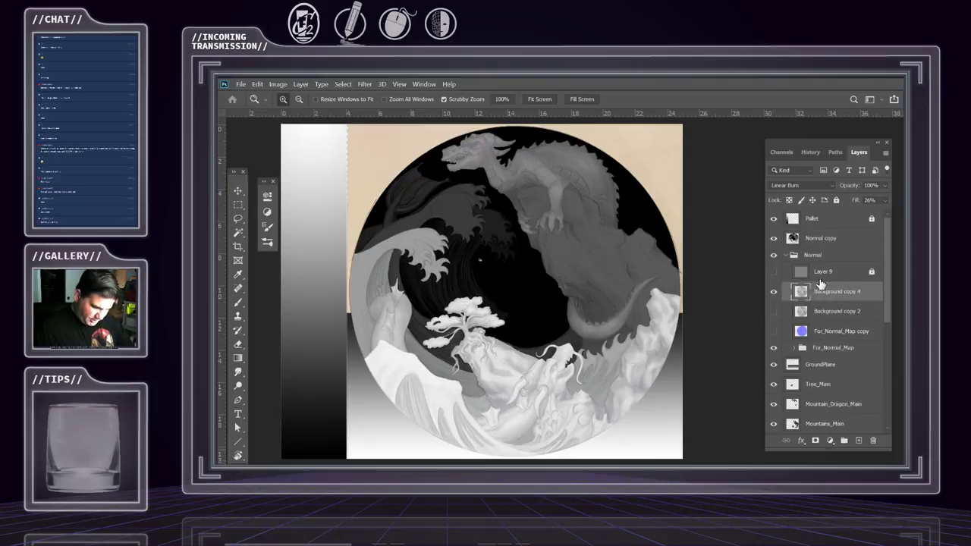
left_click(886, 201)
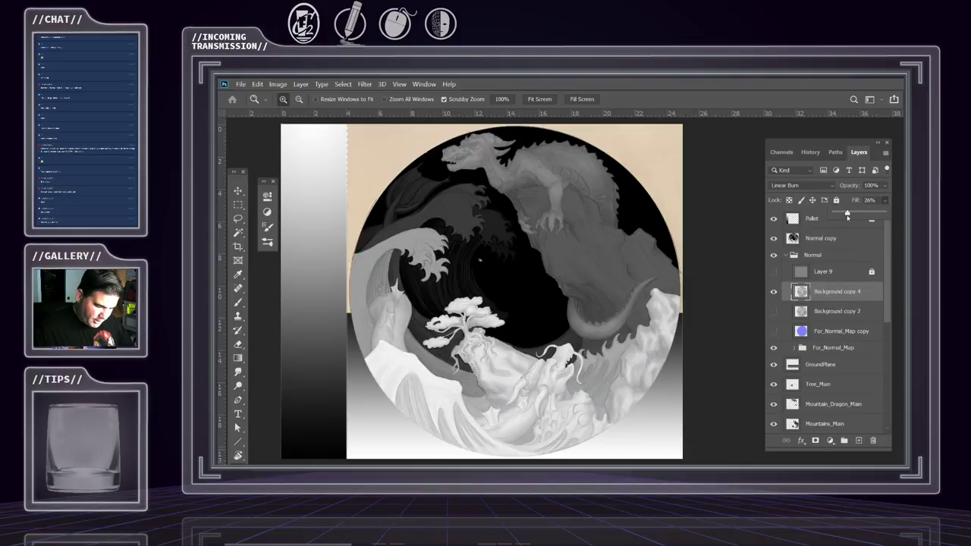
left_click_drag(847, 216, 904, 217)
left_click(808, 185)
left_click(800, 195)
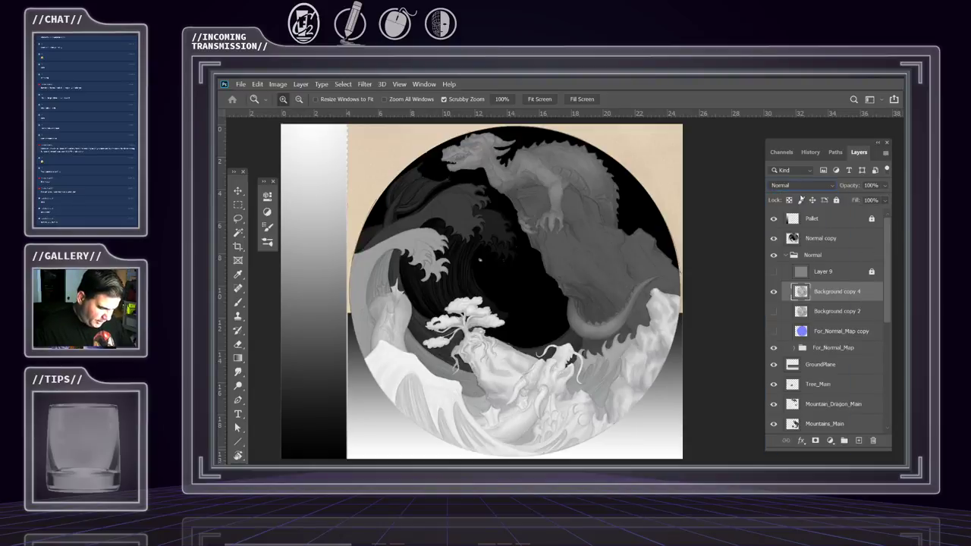
left_click_drag(828, 298, 822, 240)
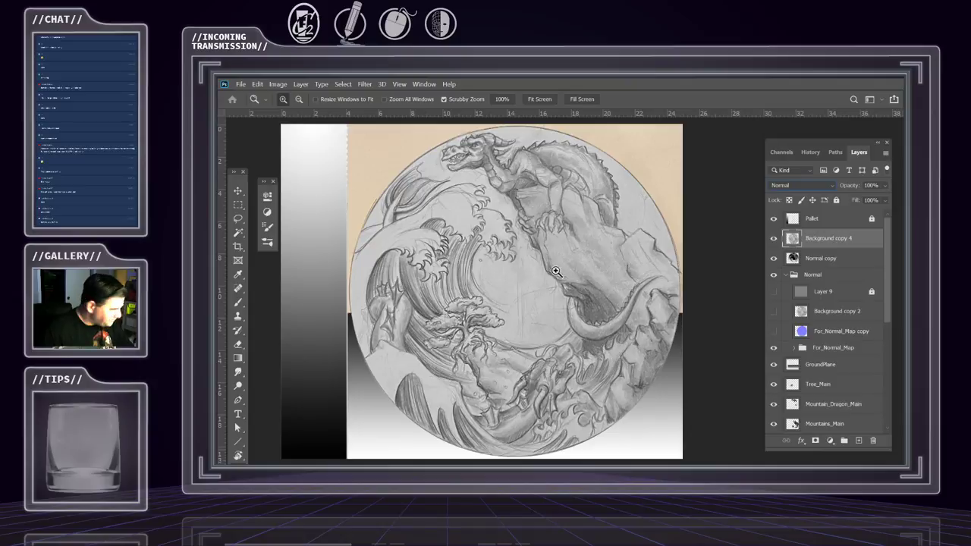
Hide the pencil-sketch layer and select Normal copy for filtering
left_click(773, 238)
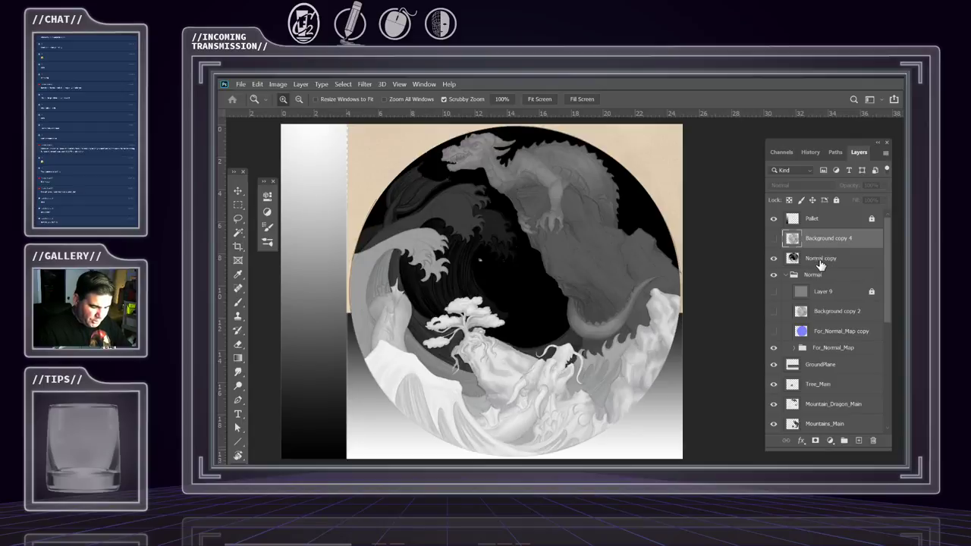
left_click(819, 262)
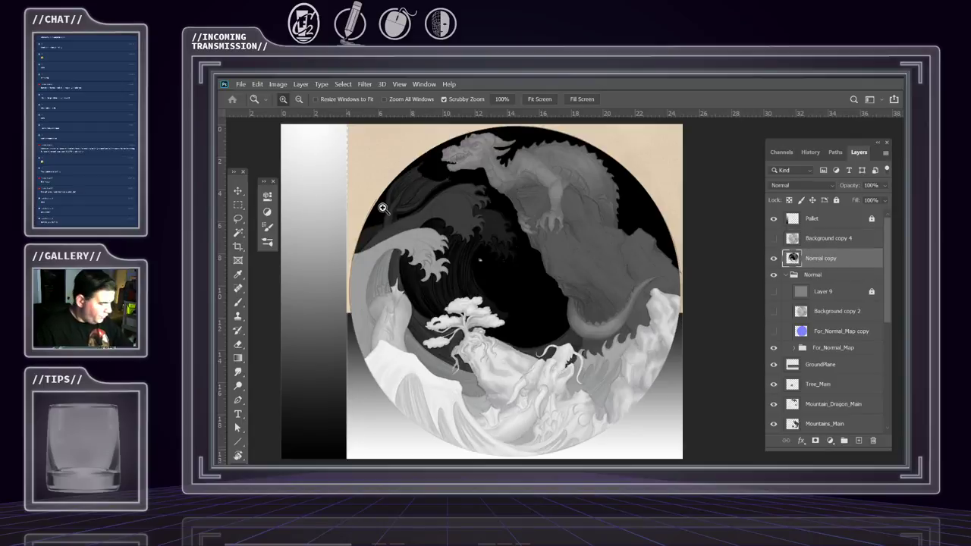
left_click(307, 85)
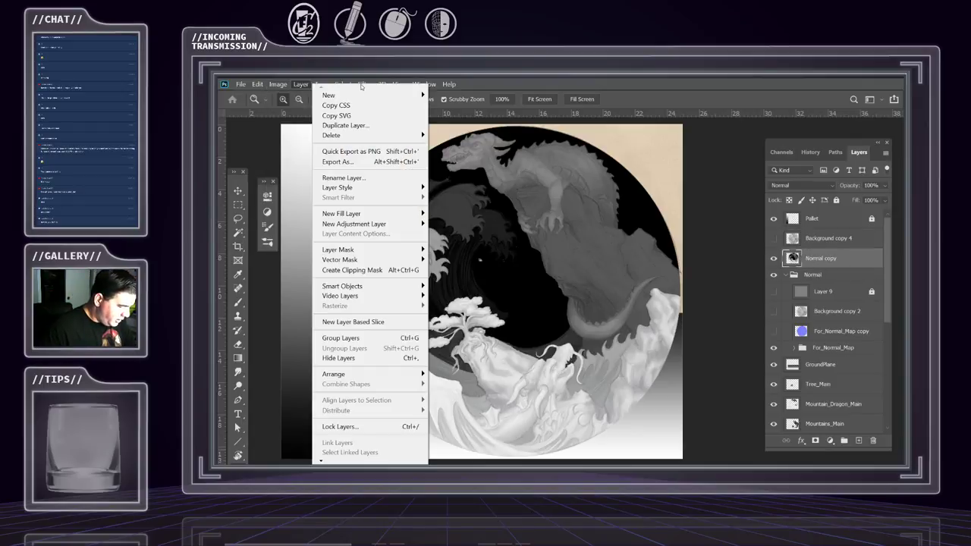
left_click(364, 85)
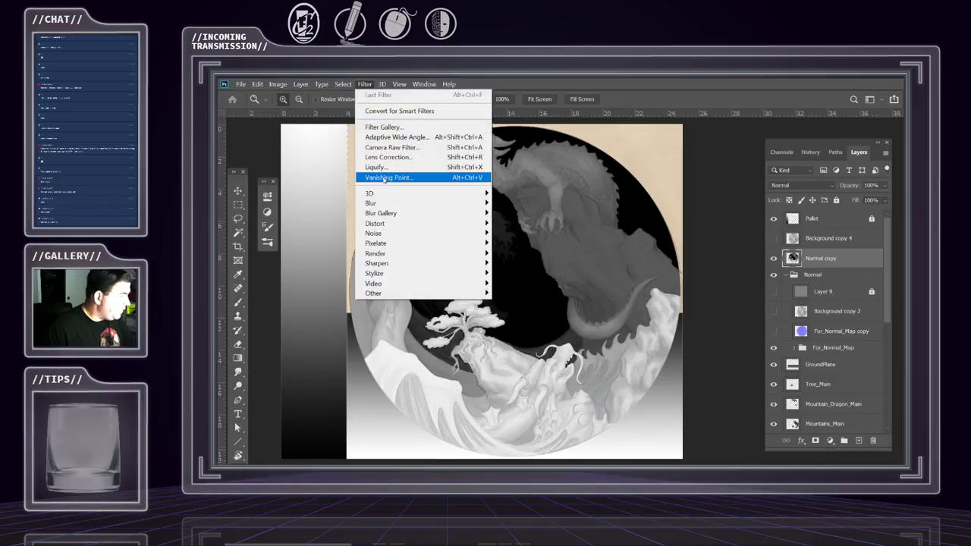
Generate a normal map on Normal copy with Invert Height unchecked
mouse_move(425, 193)
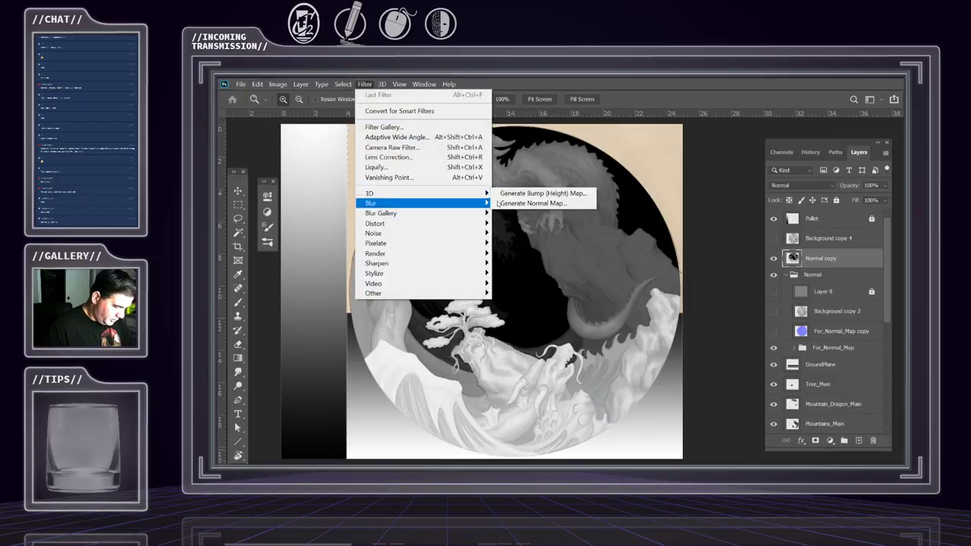
left_click(543, 204)
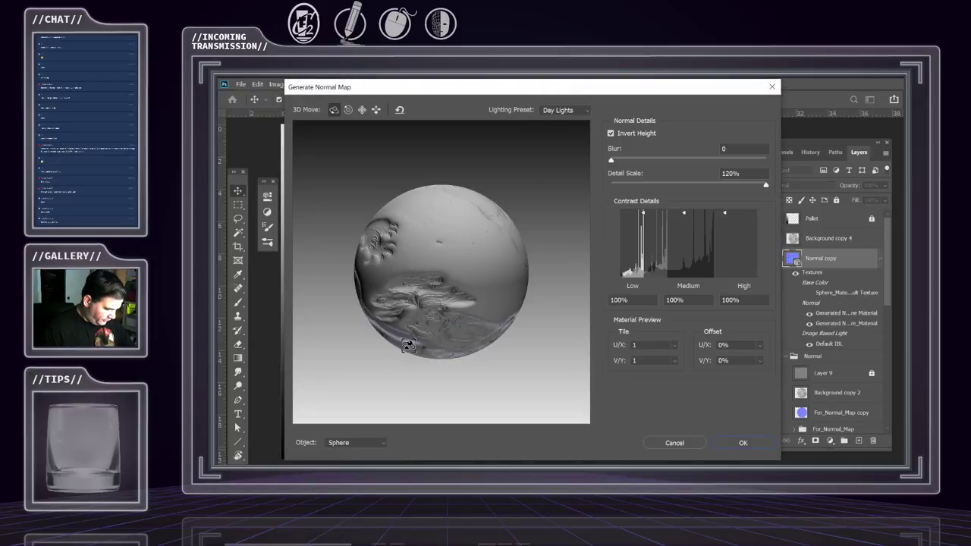
left_click(611, 134)
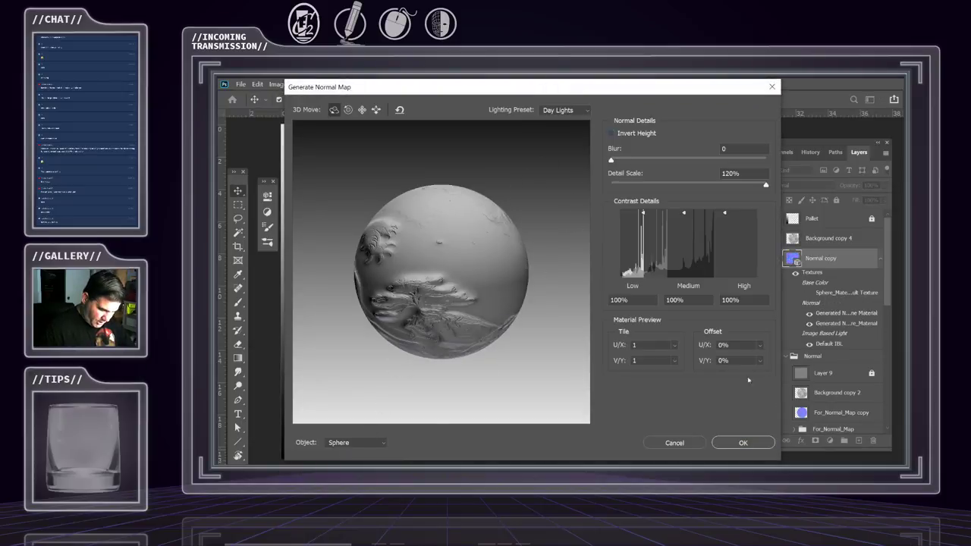
left_click(742, 442)
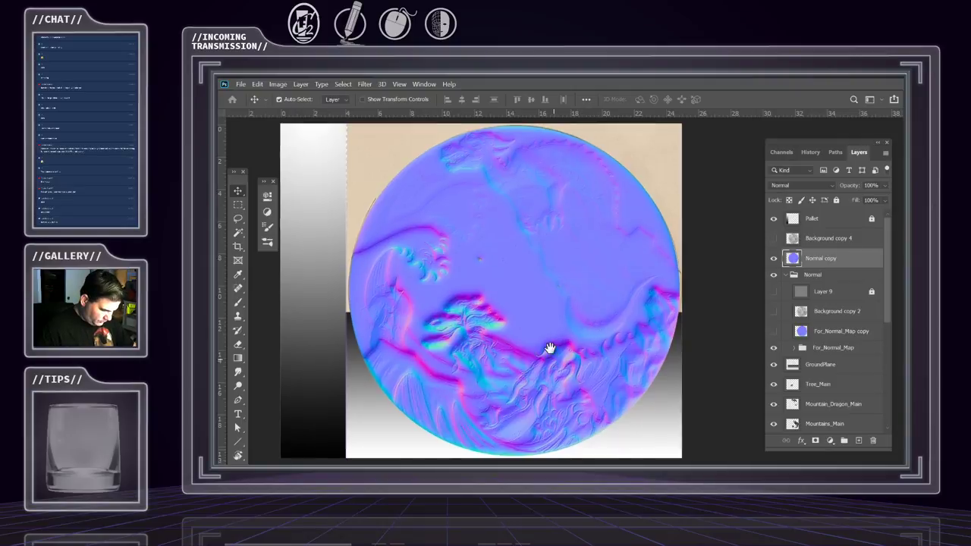
Undo the Generate Normal Map filter so Normal copy shows the greyscale dragon-and-wave render
scroll(553, 345, "down", 3)
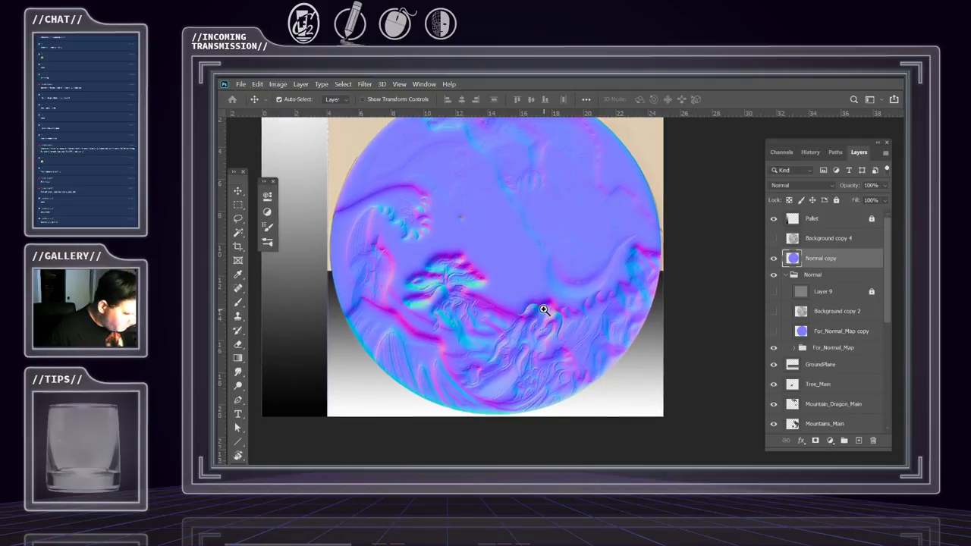
key("z")
left_click_drag(555, 324, 542, 325)
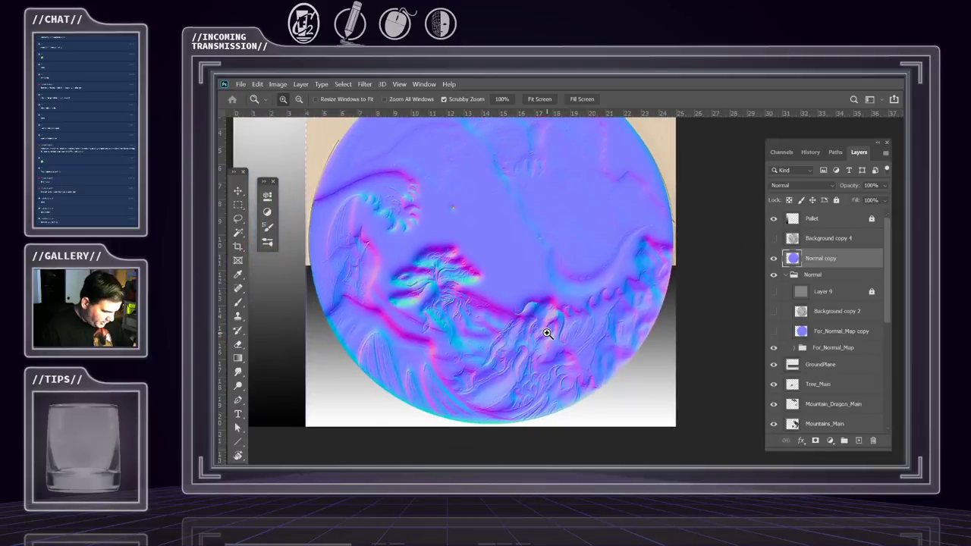
left_click_drag(529, 256, 544, 297)
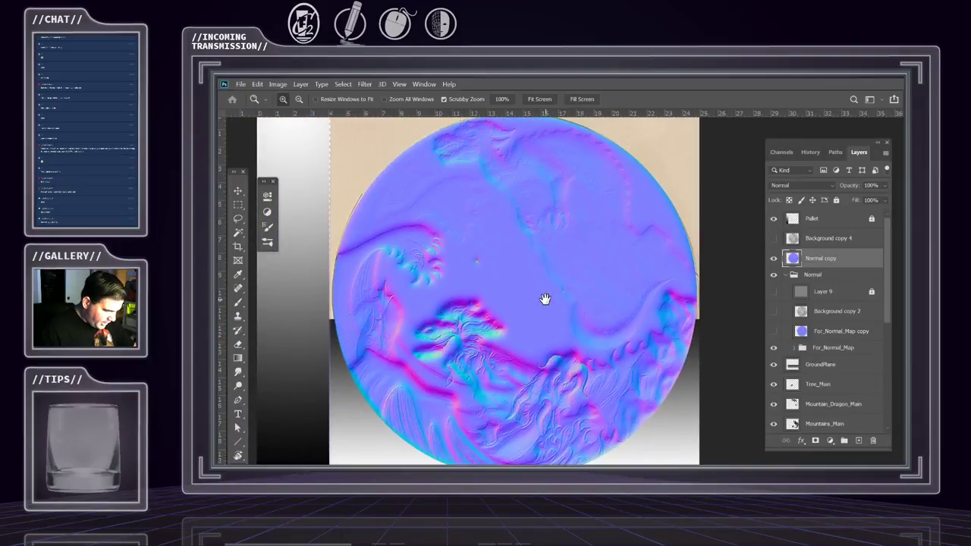
right_click(815, 259)
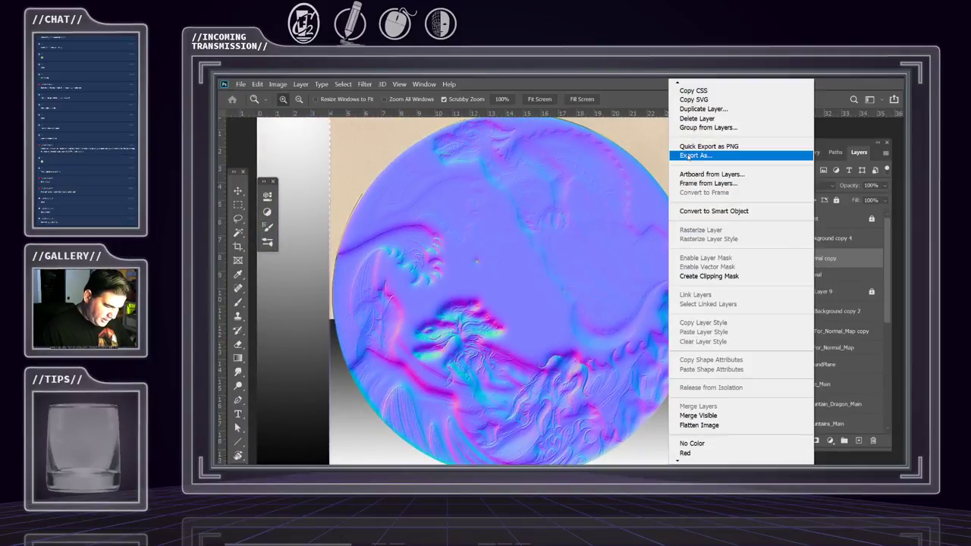
left_click(819, 96)
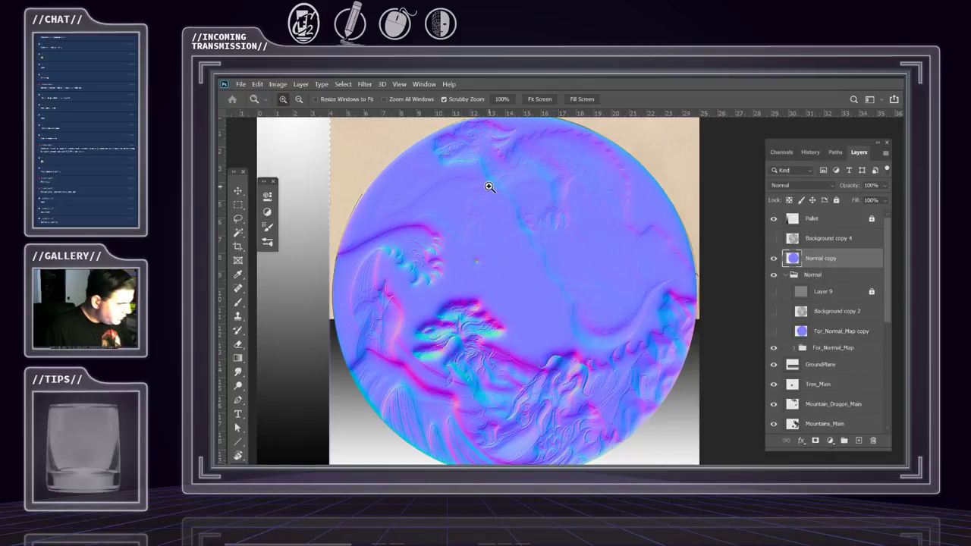
key("ctrl+z")
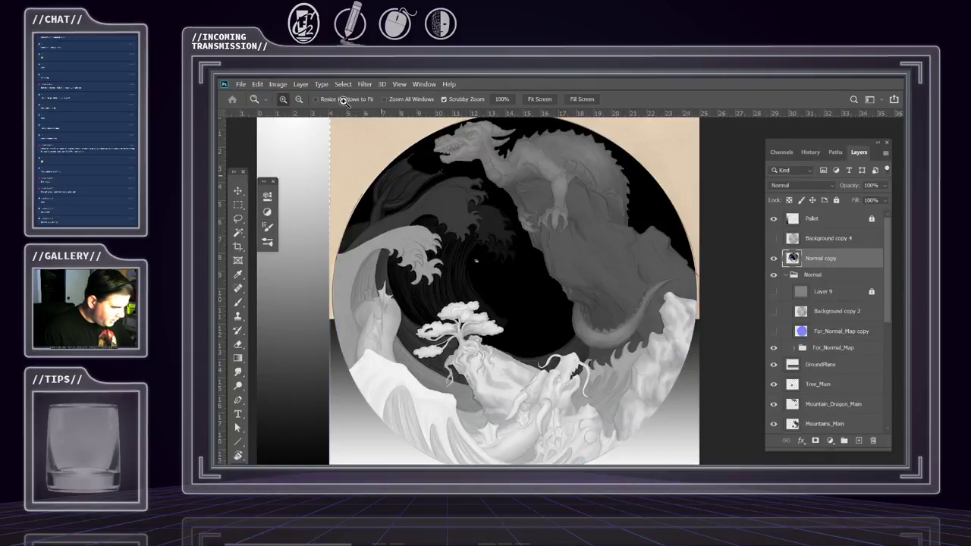
Apply Filter > 3D > Generate Normal Map to Normal copy with the default settings
left_click(364, 84)
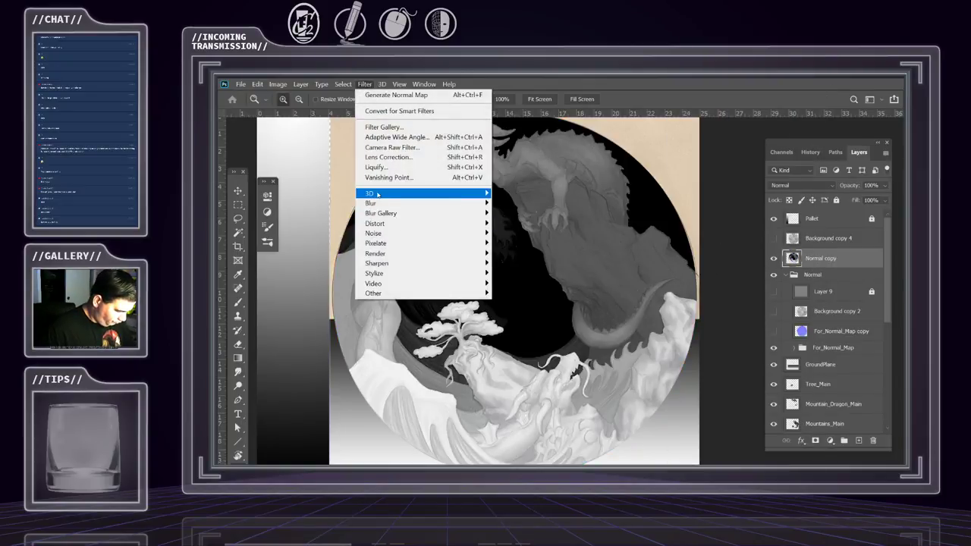
mouse_move(478, 194)
left_click(528, 203)
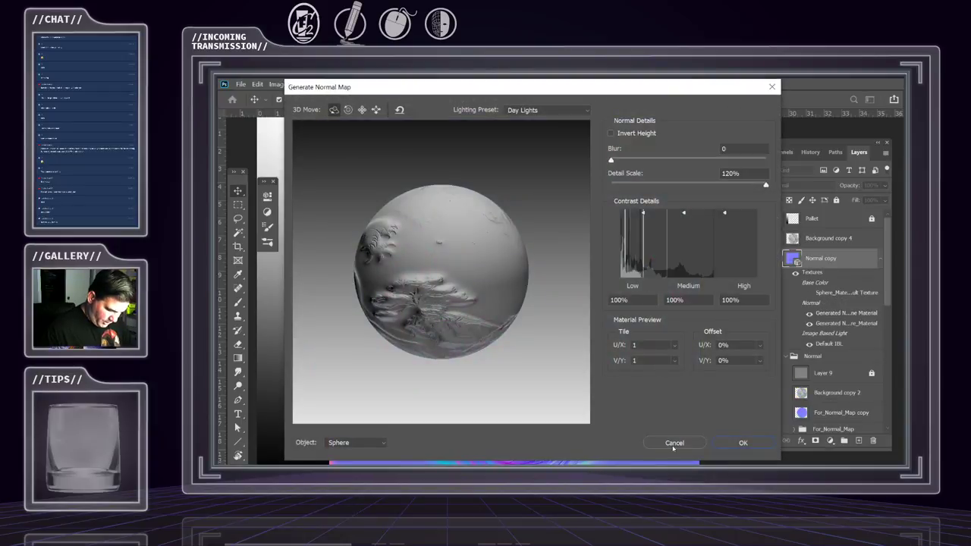
left_click(743, 443)
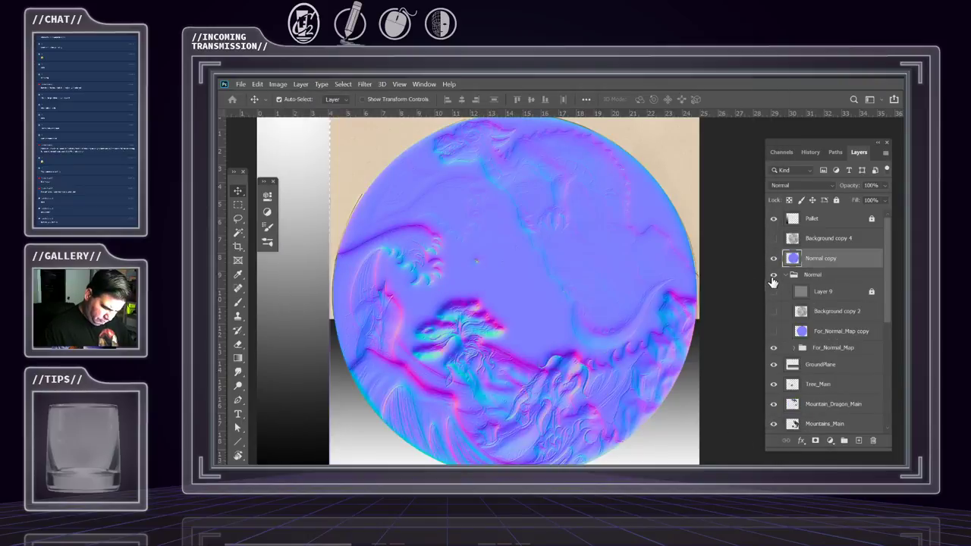
Zoom in to inspect the normal map detail, then undo it back to greyscale
key("z")
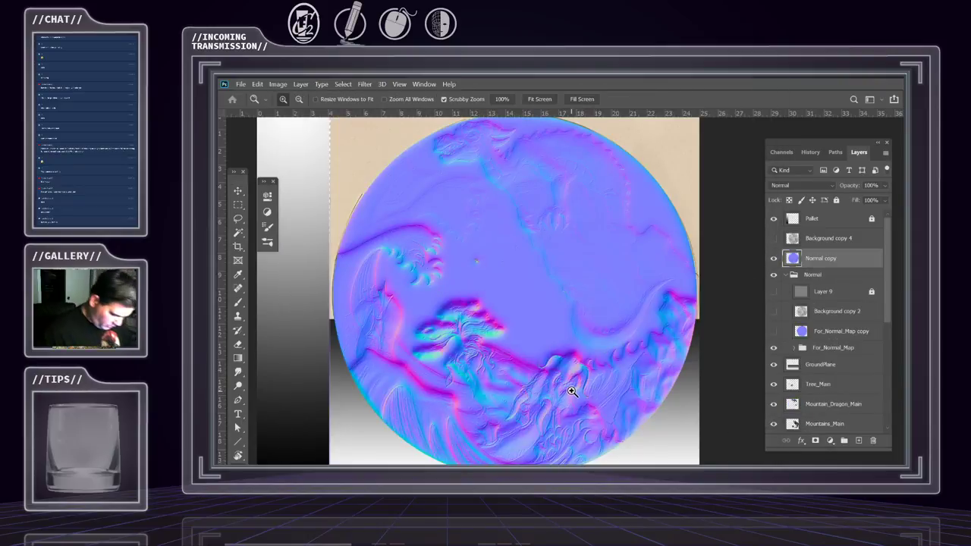
left_click_drag(581, 383, 471, 331)
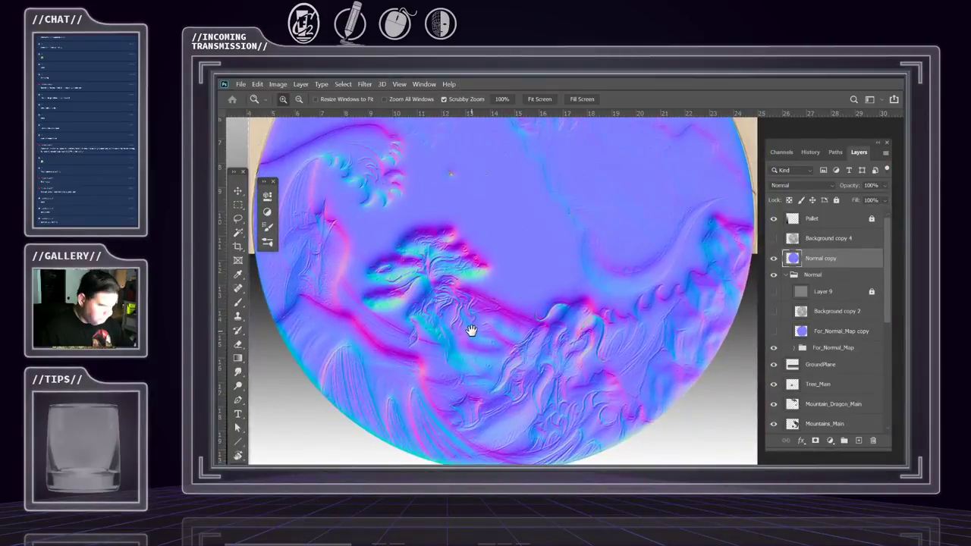
key("ctrl+z")
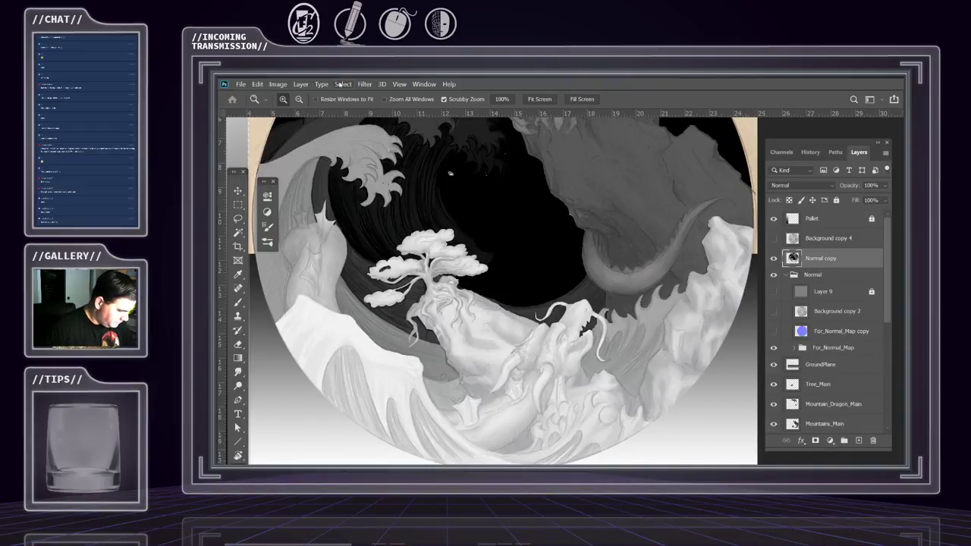
Generate a normal map on Normal copy with Invert Height enabled at 120% detail scale
left_click(382, 85)
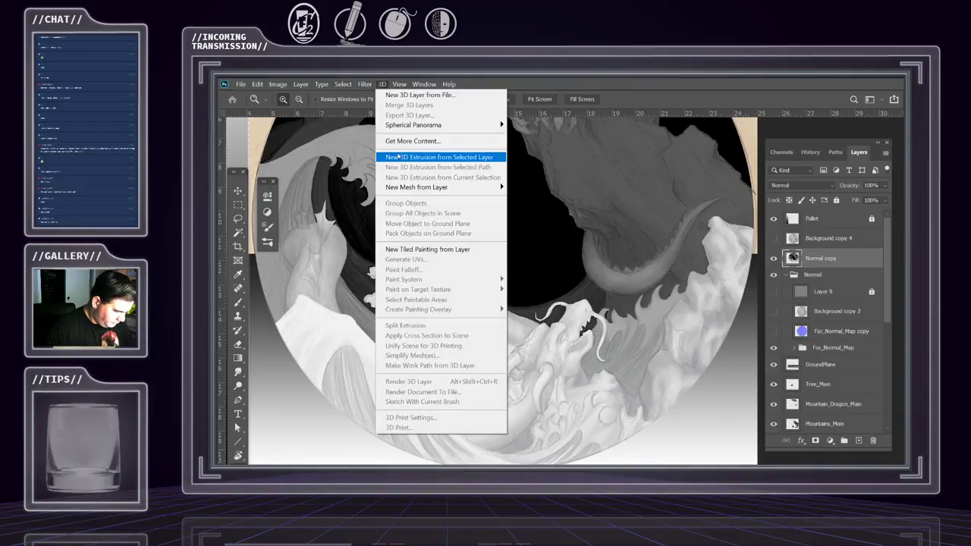
mouse_move(364, 84)
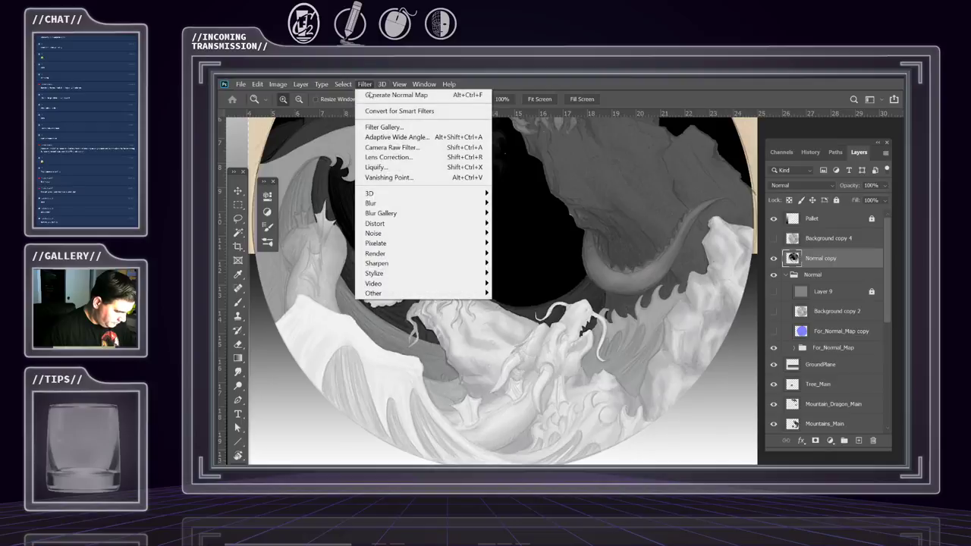
mouse_move(402, 193)
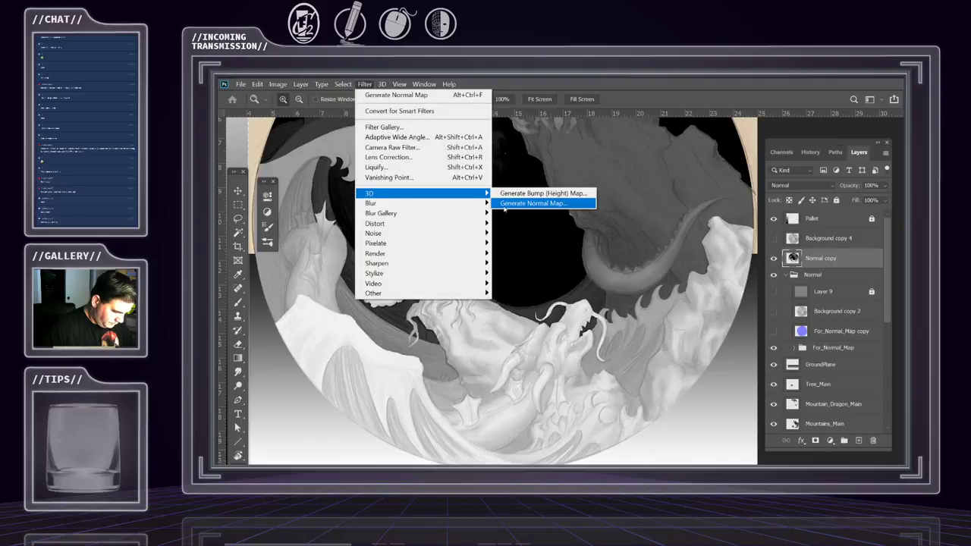
left_click(505, 204)
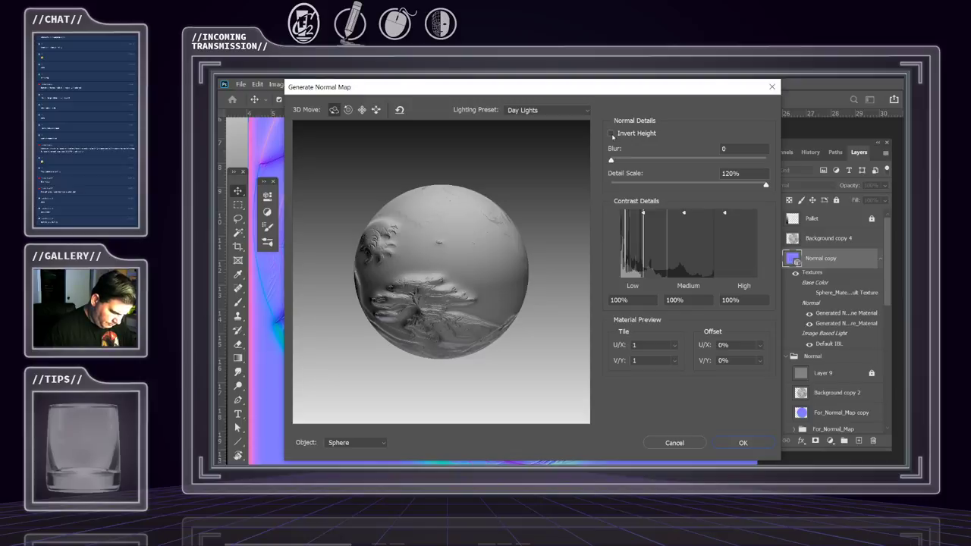
left_click(611, 134)
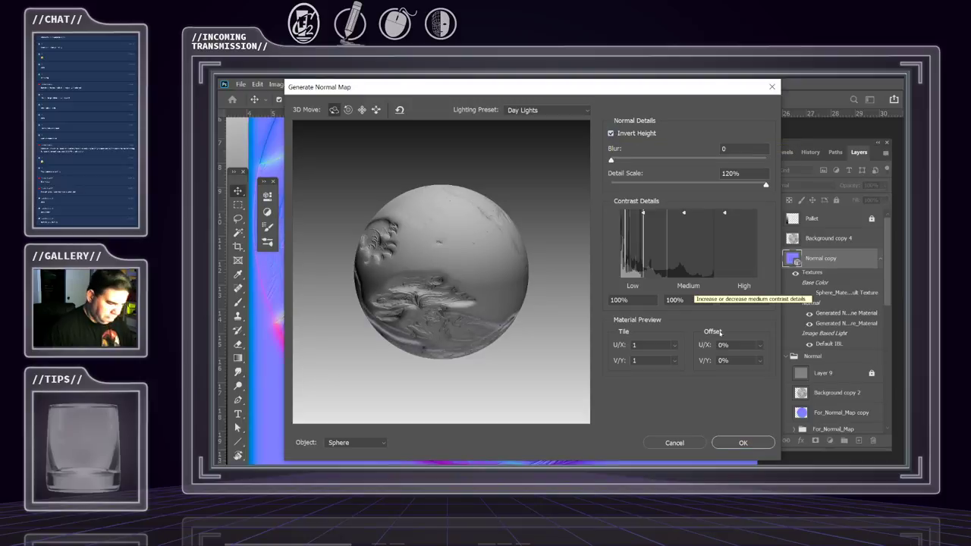
left_click(743, 442)
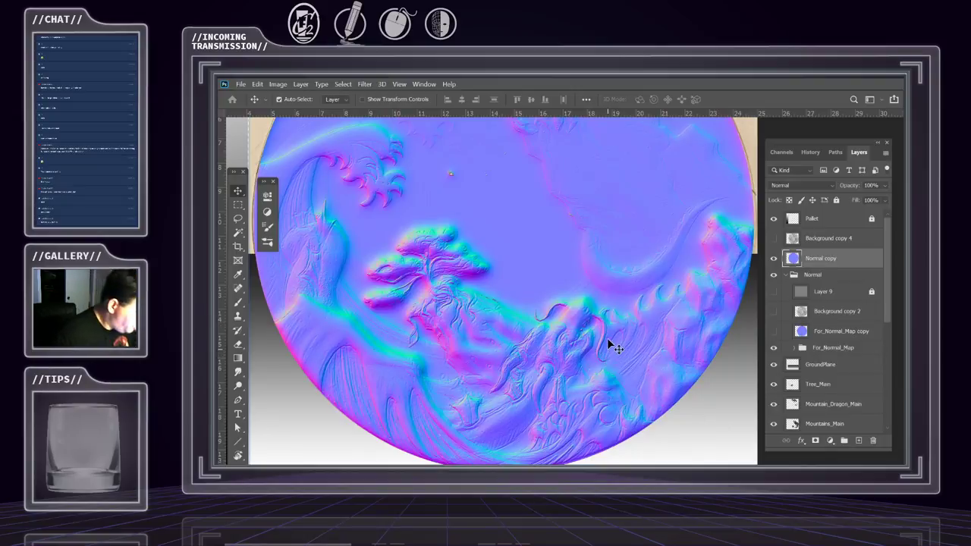
Zoom in on the dragon's head relief and pan toward the tree and waves
key("z")
left_click_drag(599, 339, 619, 331)
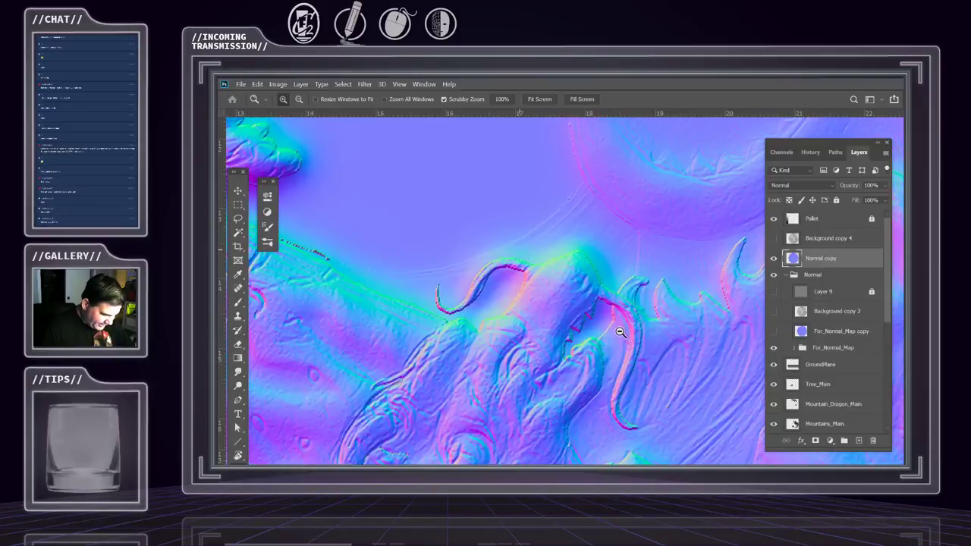
scroll(563, 281, "down", 4)
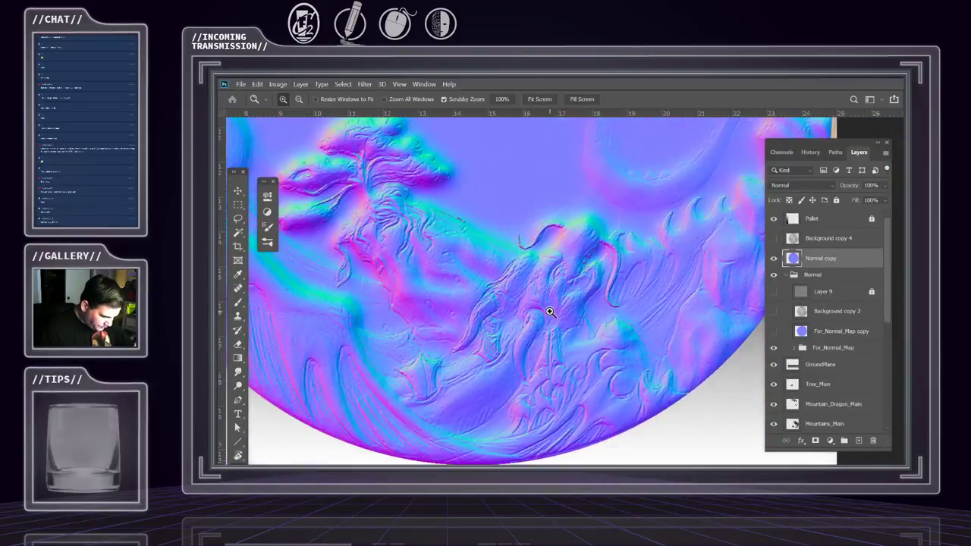
left_click_drag(516, 284, 571, 403)
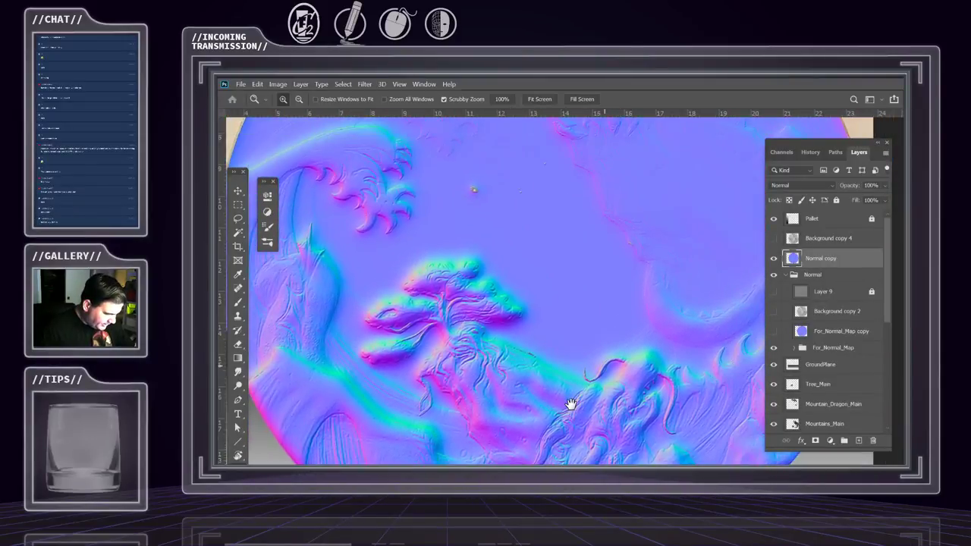
scroll(531, 326, "down", 5)
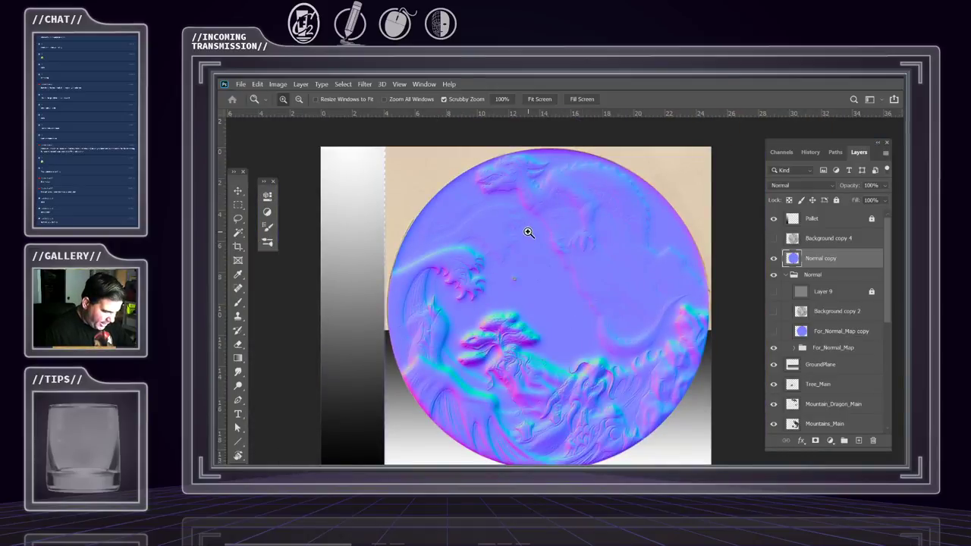
left_click(529, 233)
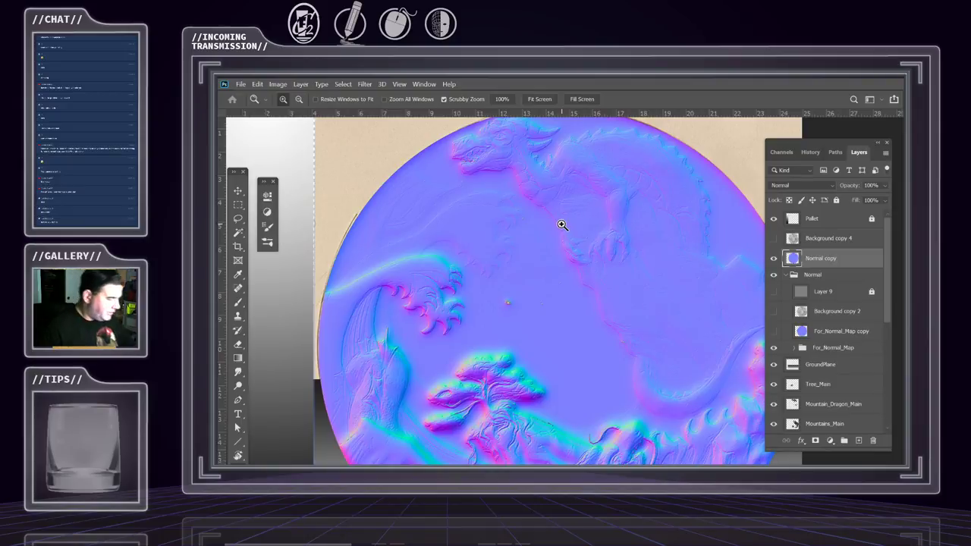
left_click_drag(570, 334, 539, 219)
Inspect the tree and sky area up close, then zoom out and open the File menu
left_click_drag(607, 292, 596, 277)
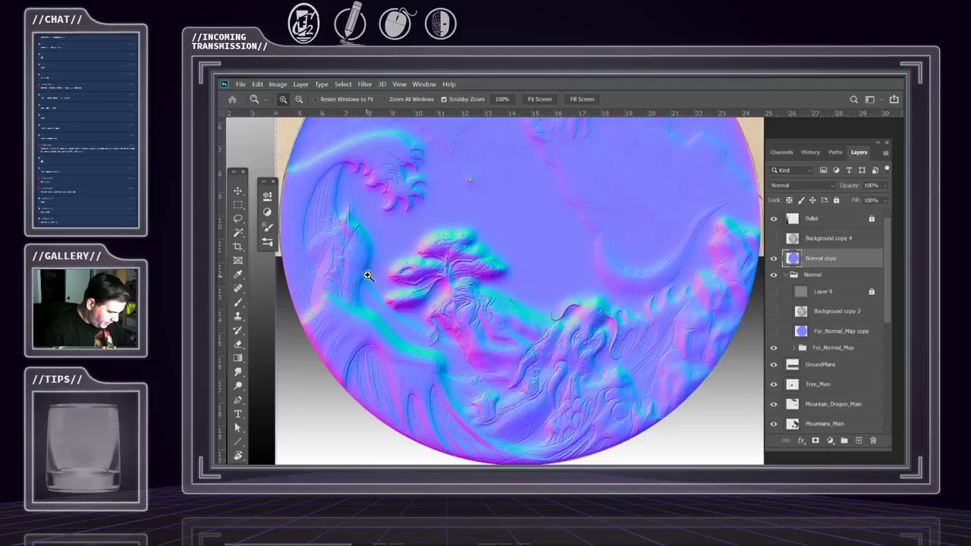
mouse_move(367, 276)
left_mouse_down()
mouse_move(396, 280)
mouse_move(385, 278)
left_mouse_up()
left_click_drag(554, 341, 462, 357)
left_click_drag(559, 283, 486, 279)
left_click_drag(565, 343, 577, 346)
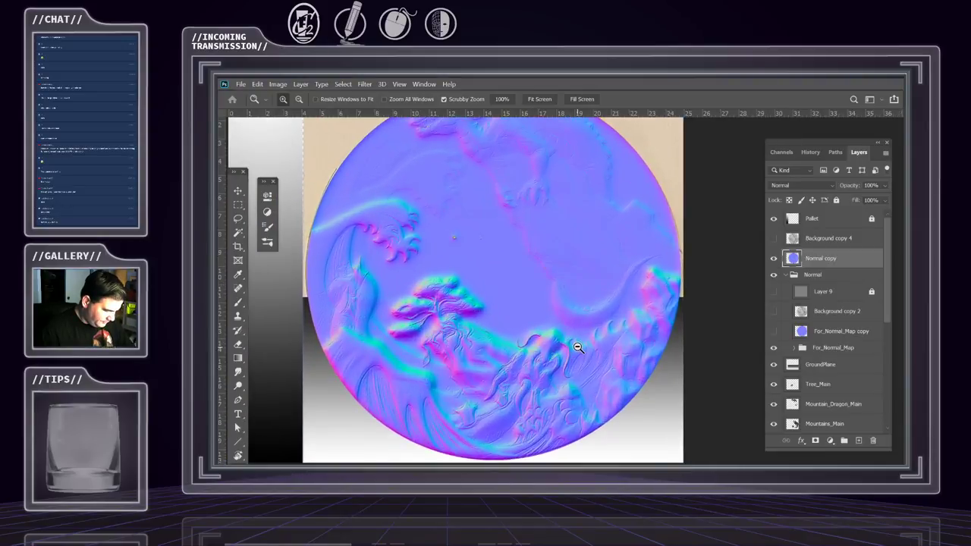
mouse_move(564, 291)
left_mouse_down()
mouse_move(566, 269)
mouse_move(568, 284)
left_mouse_up()
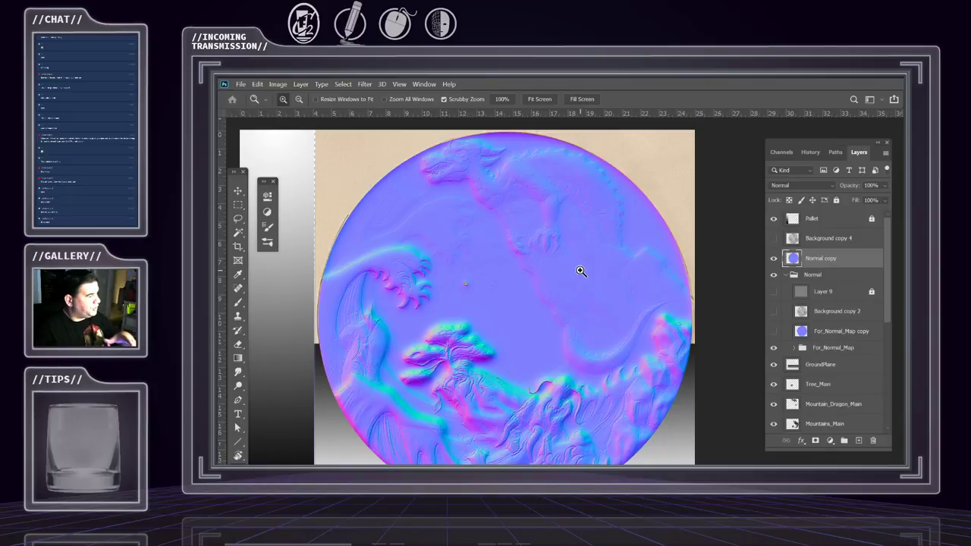
left_click(505, 295, "alt")
left_click_drag(523, 345, 513, 324)
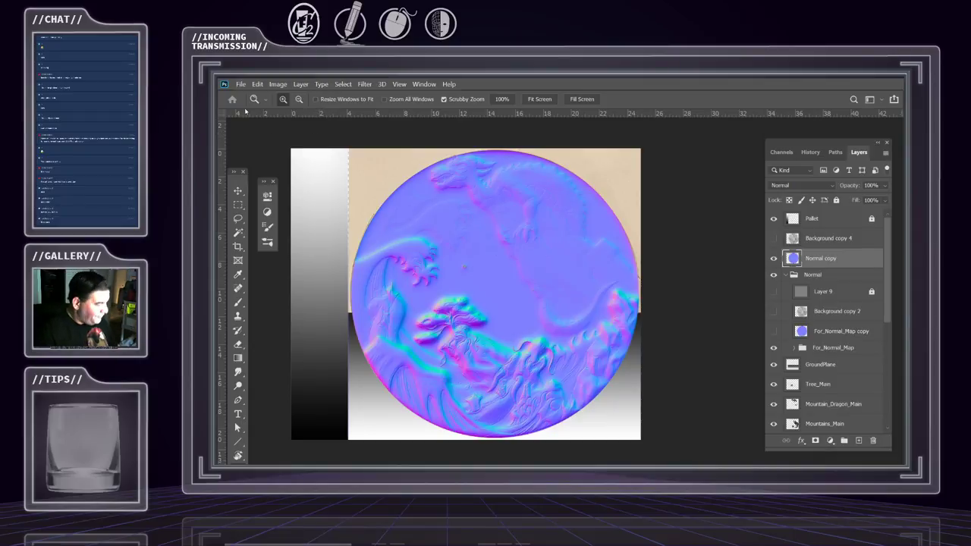
left_click(239, 84)
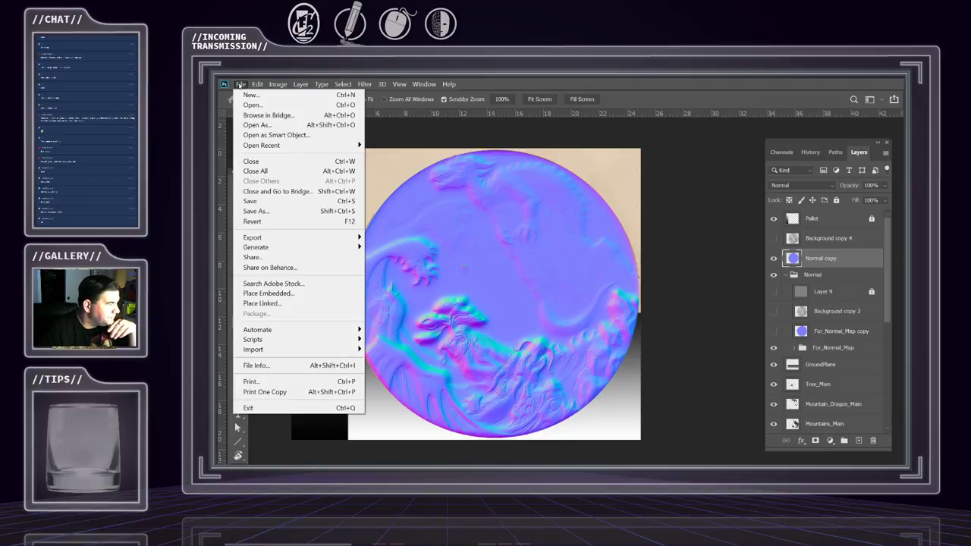
Save the document with the inverted normal map layer via File > Save
mouse_move(258, 84)
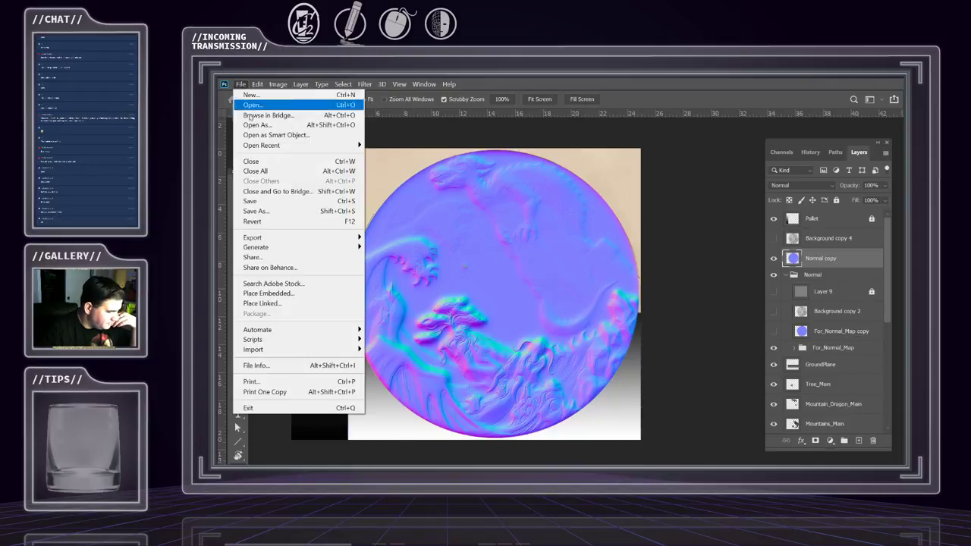
left_click(263, 202)
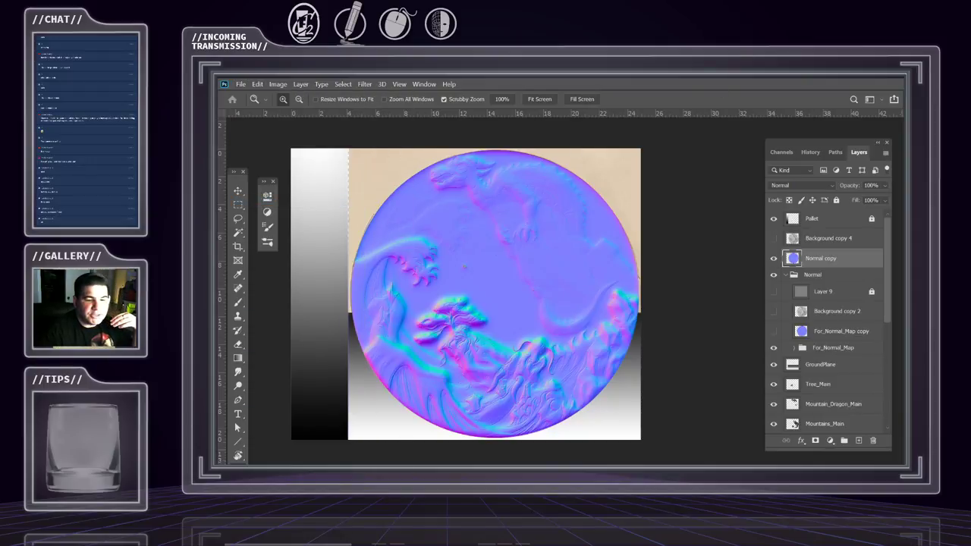